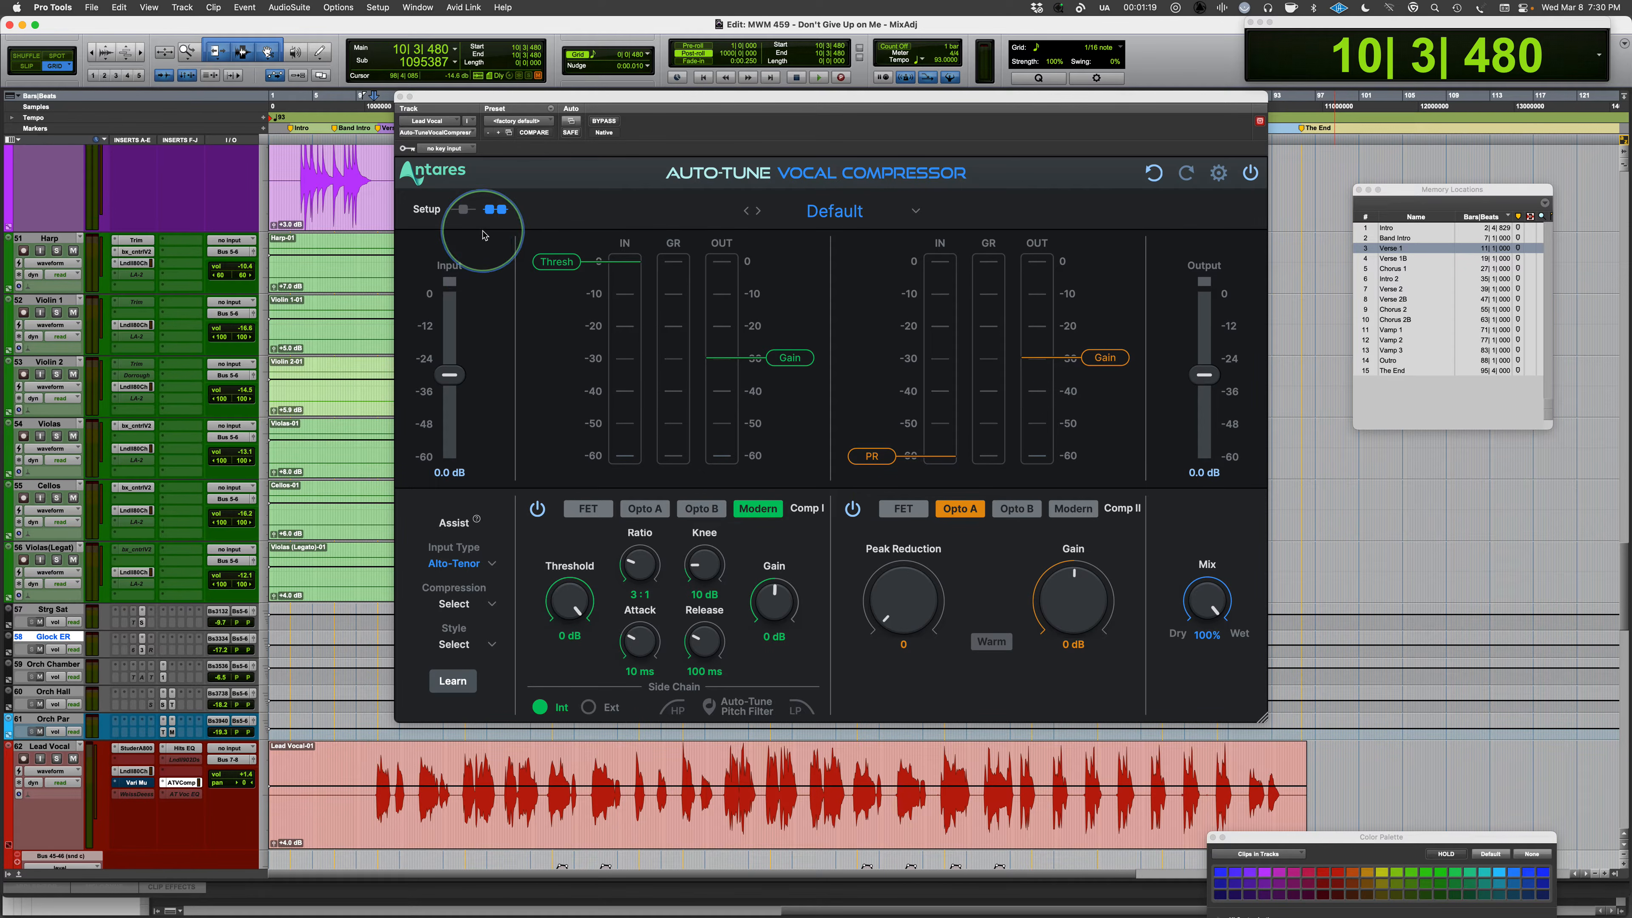
Try the single-compressor setup, return to dual, and cycle Comp I through FET, Opto A, Opto B and back to Modern.
{"action": "left_click", "coordinate": [462, 210]}
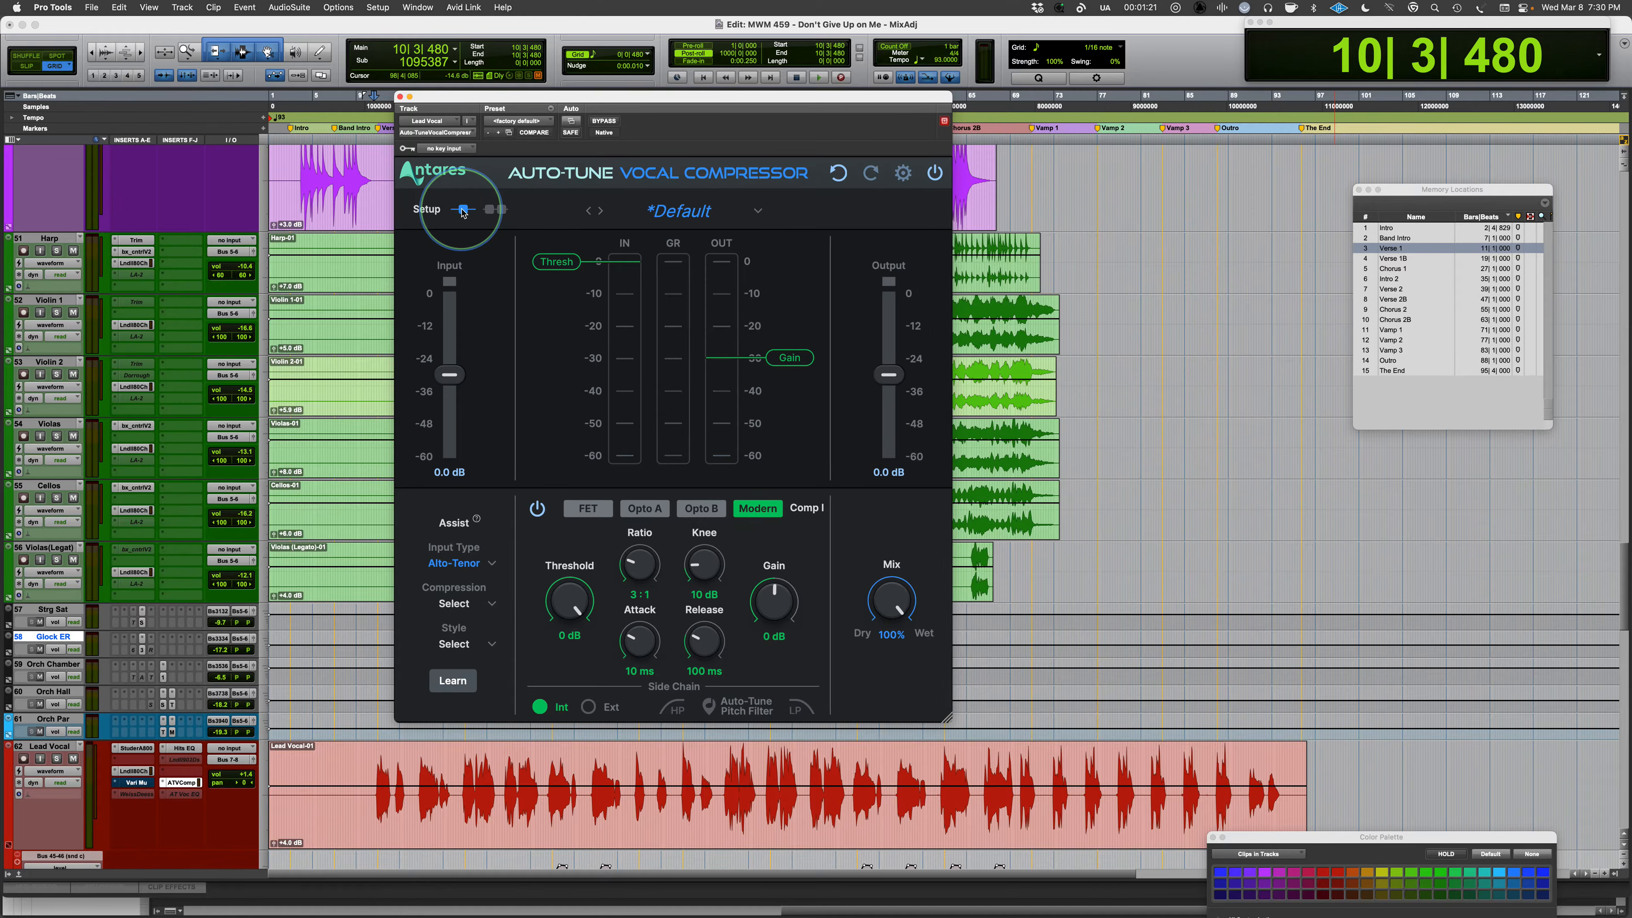
{"action": "left_click", "coordinate": [500, 209]}
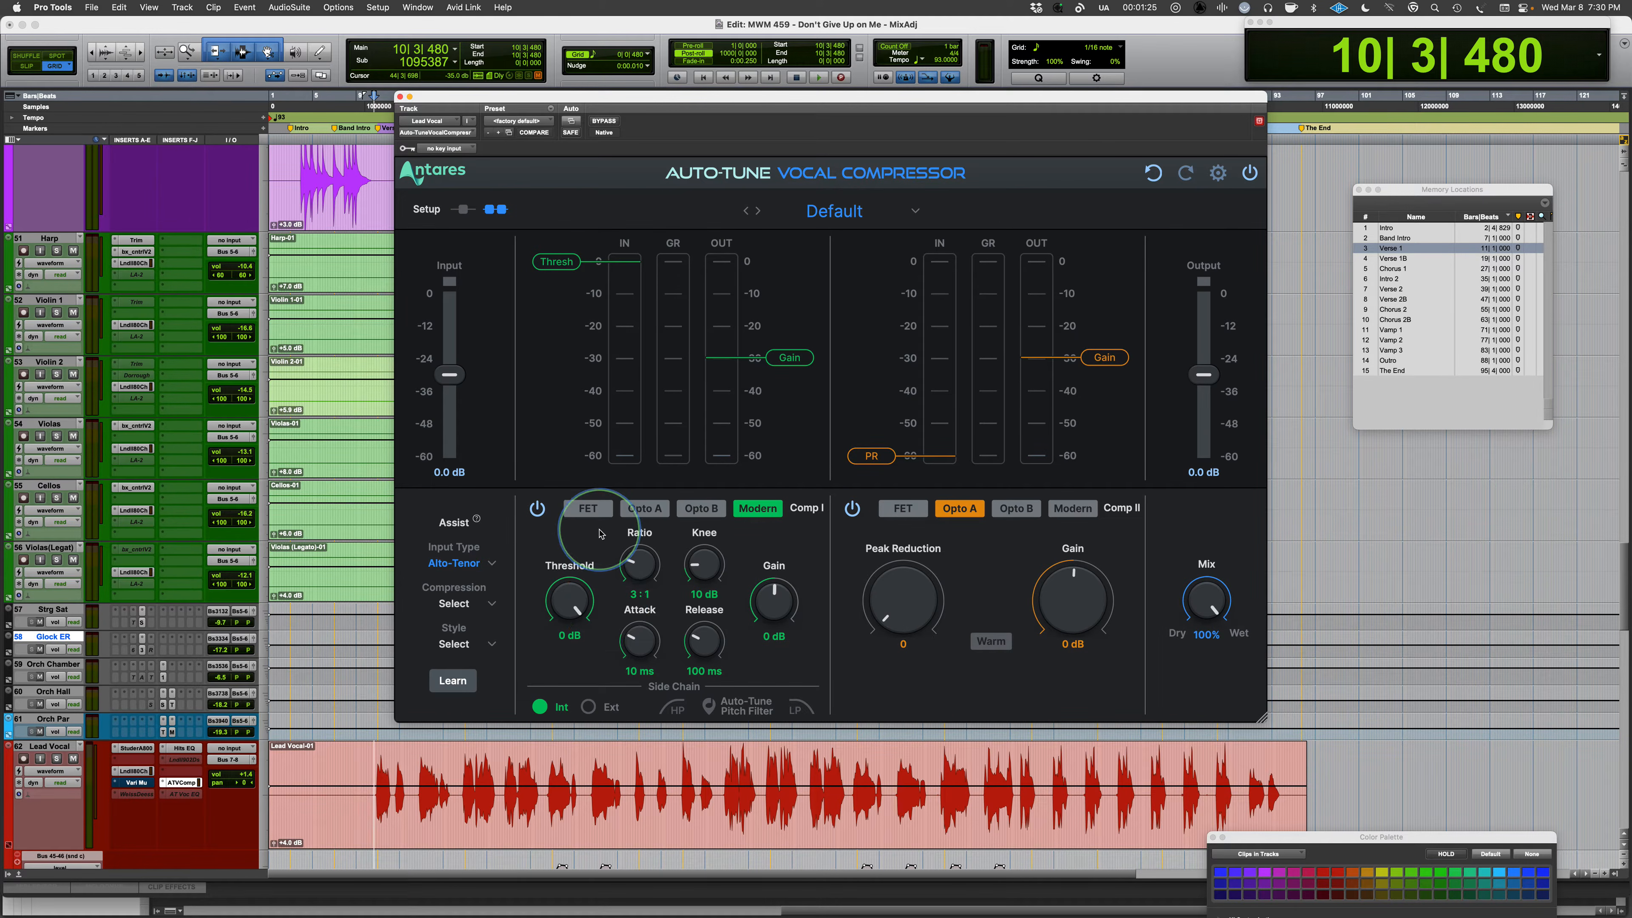
{"action": "left_click", "coordinate": [589, 508]}
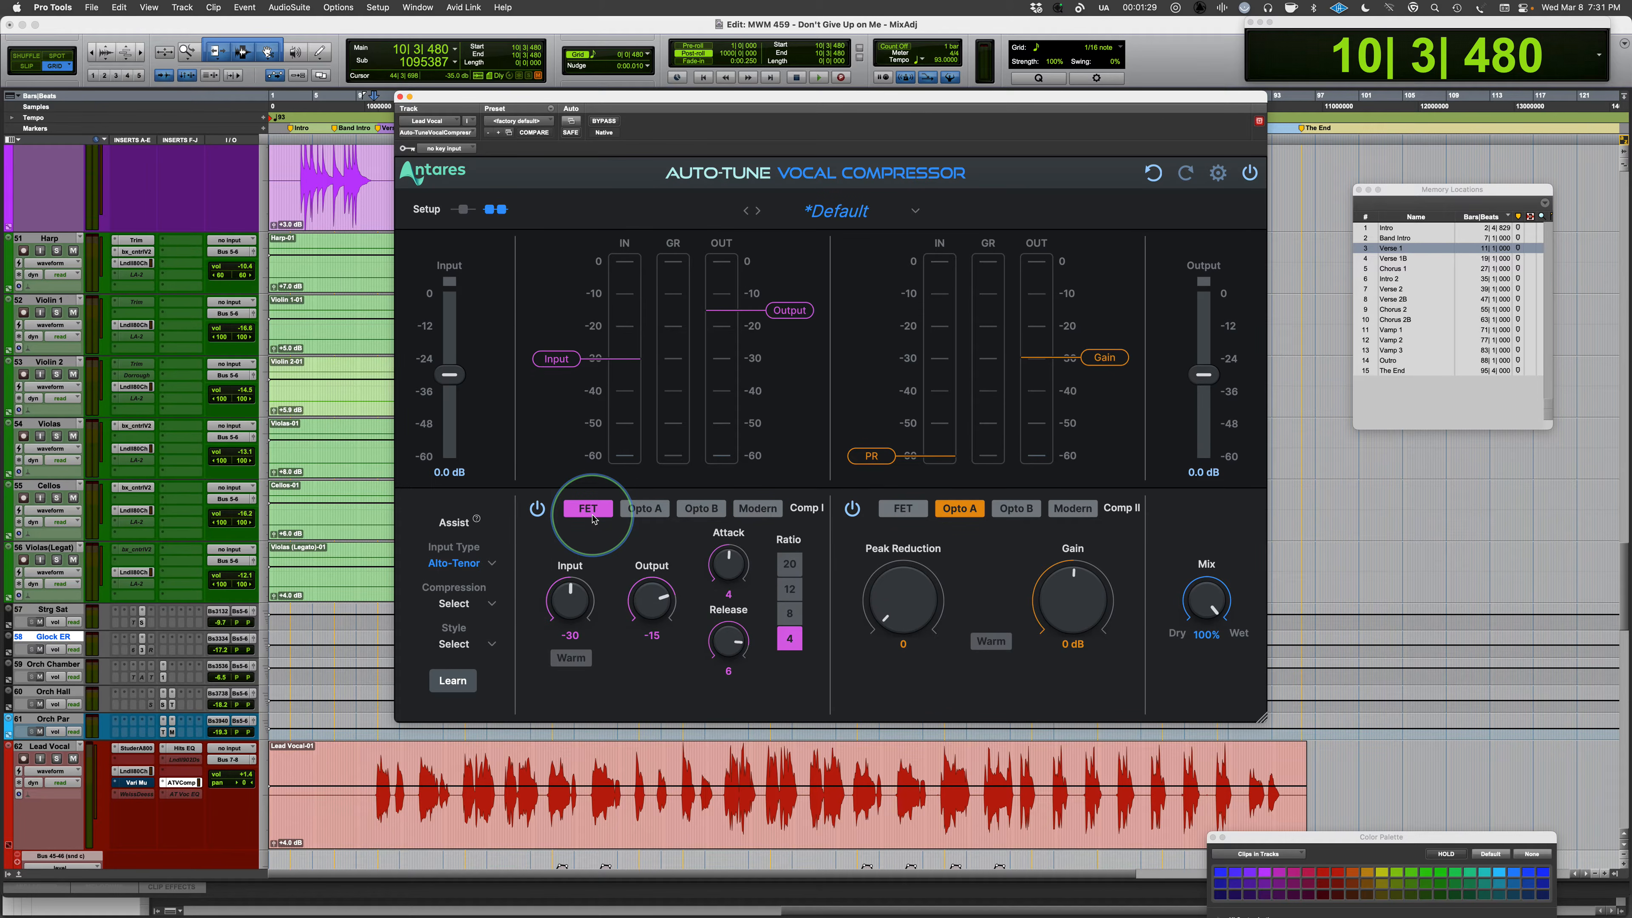
{"action": "left_click", "coordinate": [645, 508]}
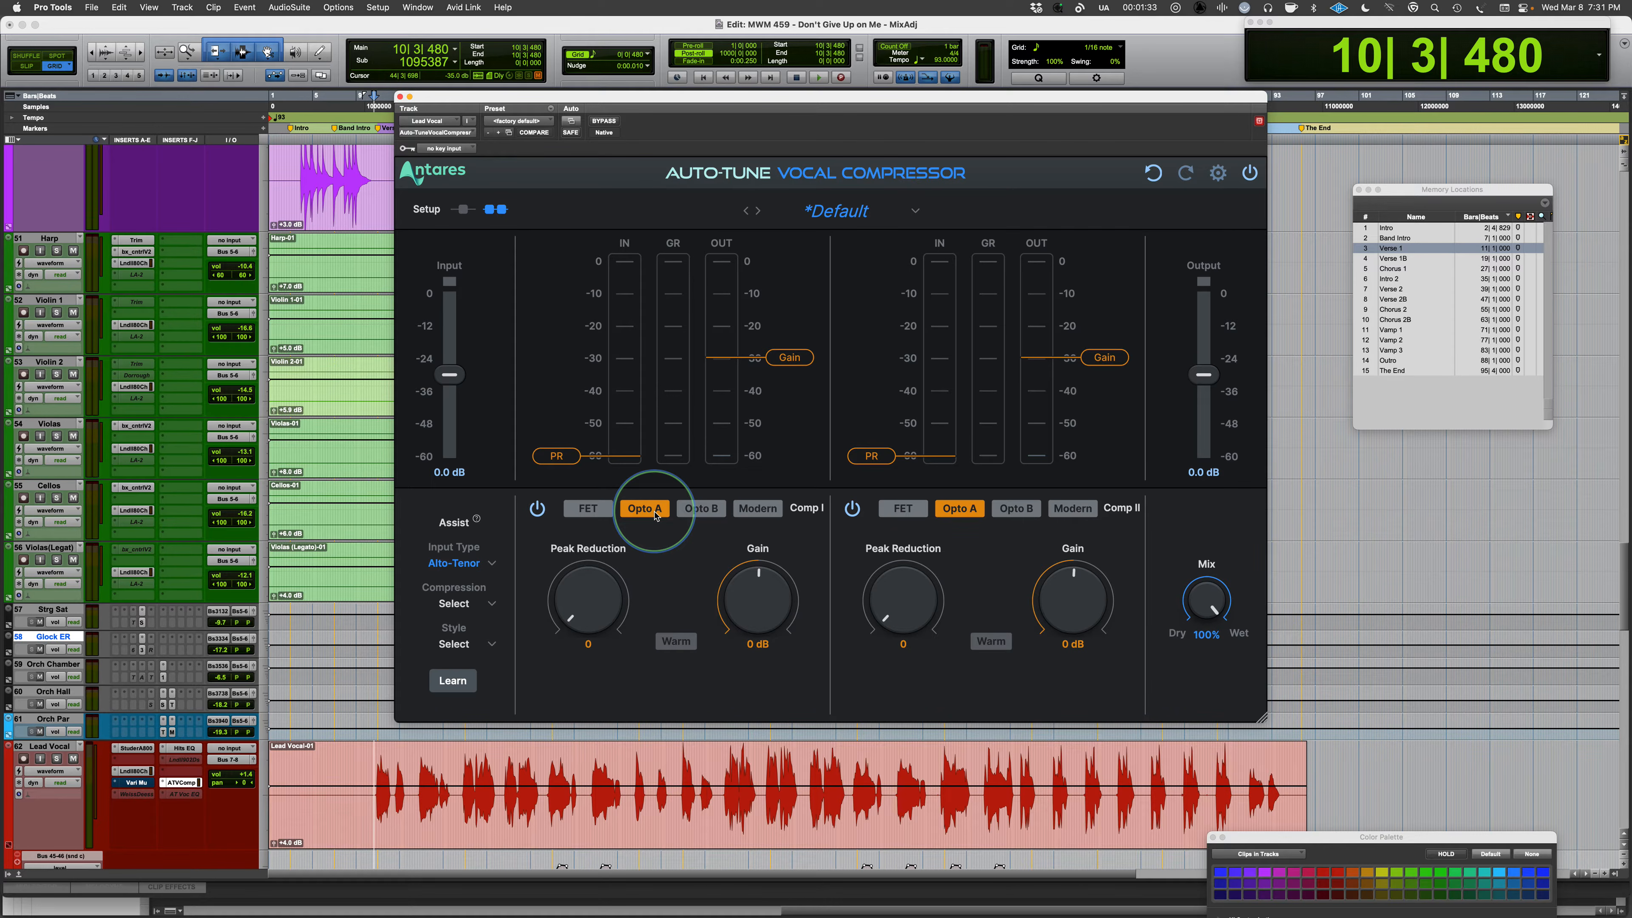
{"action": "left_click", "coordinate": [701, 509]}
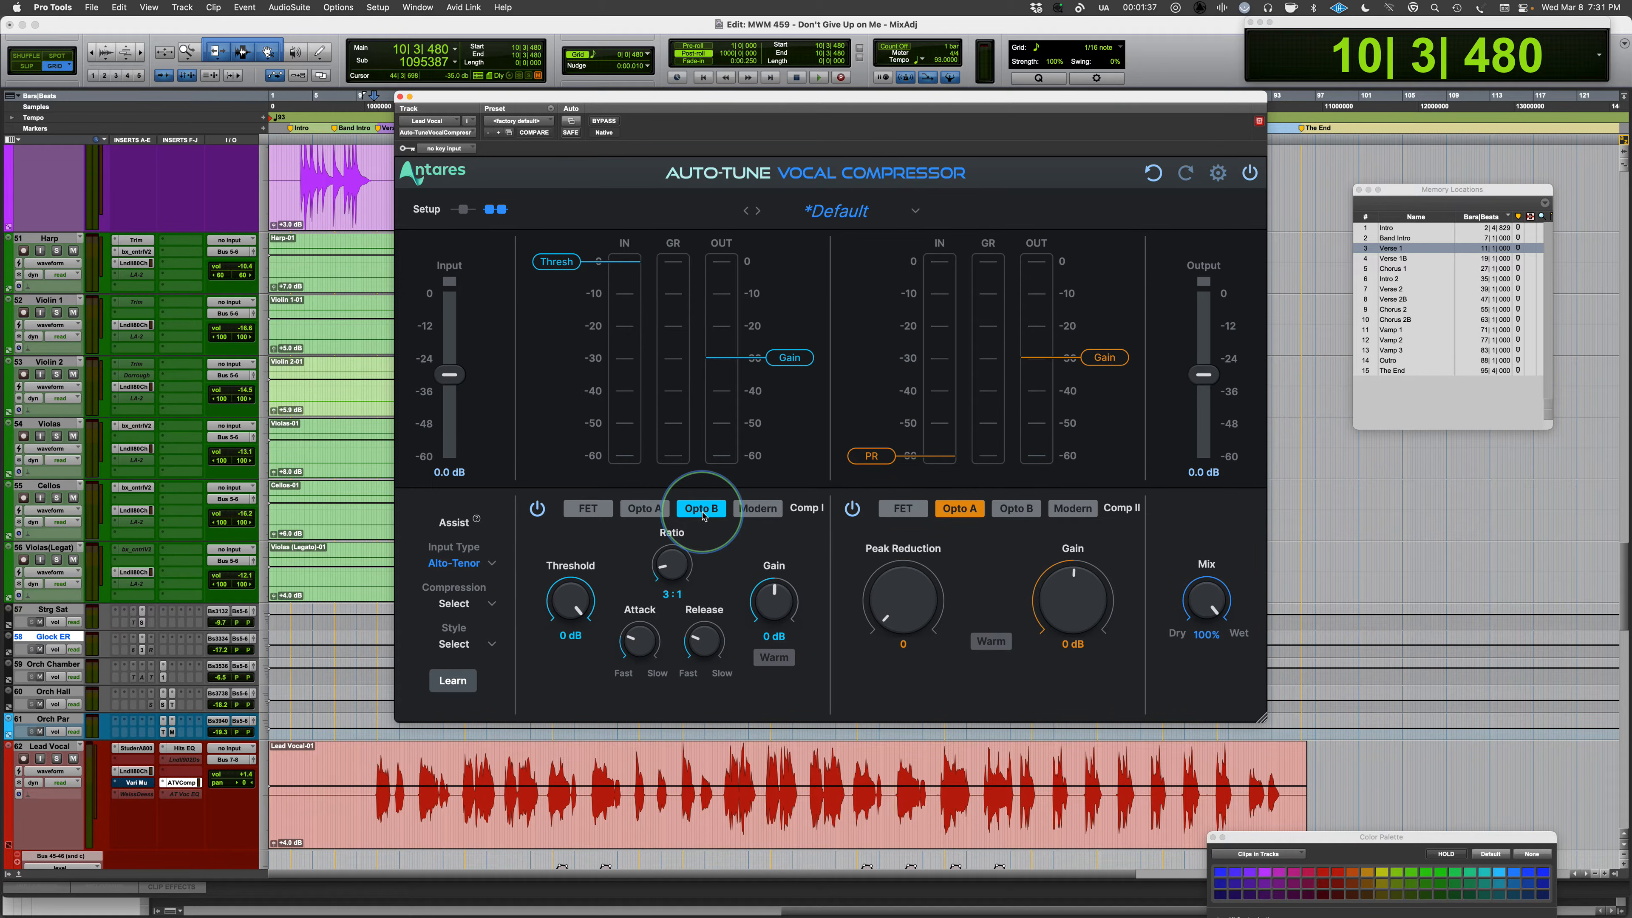
{"action": "left_click", "coordinate": [757, 508]}
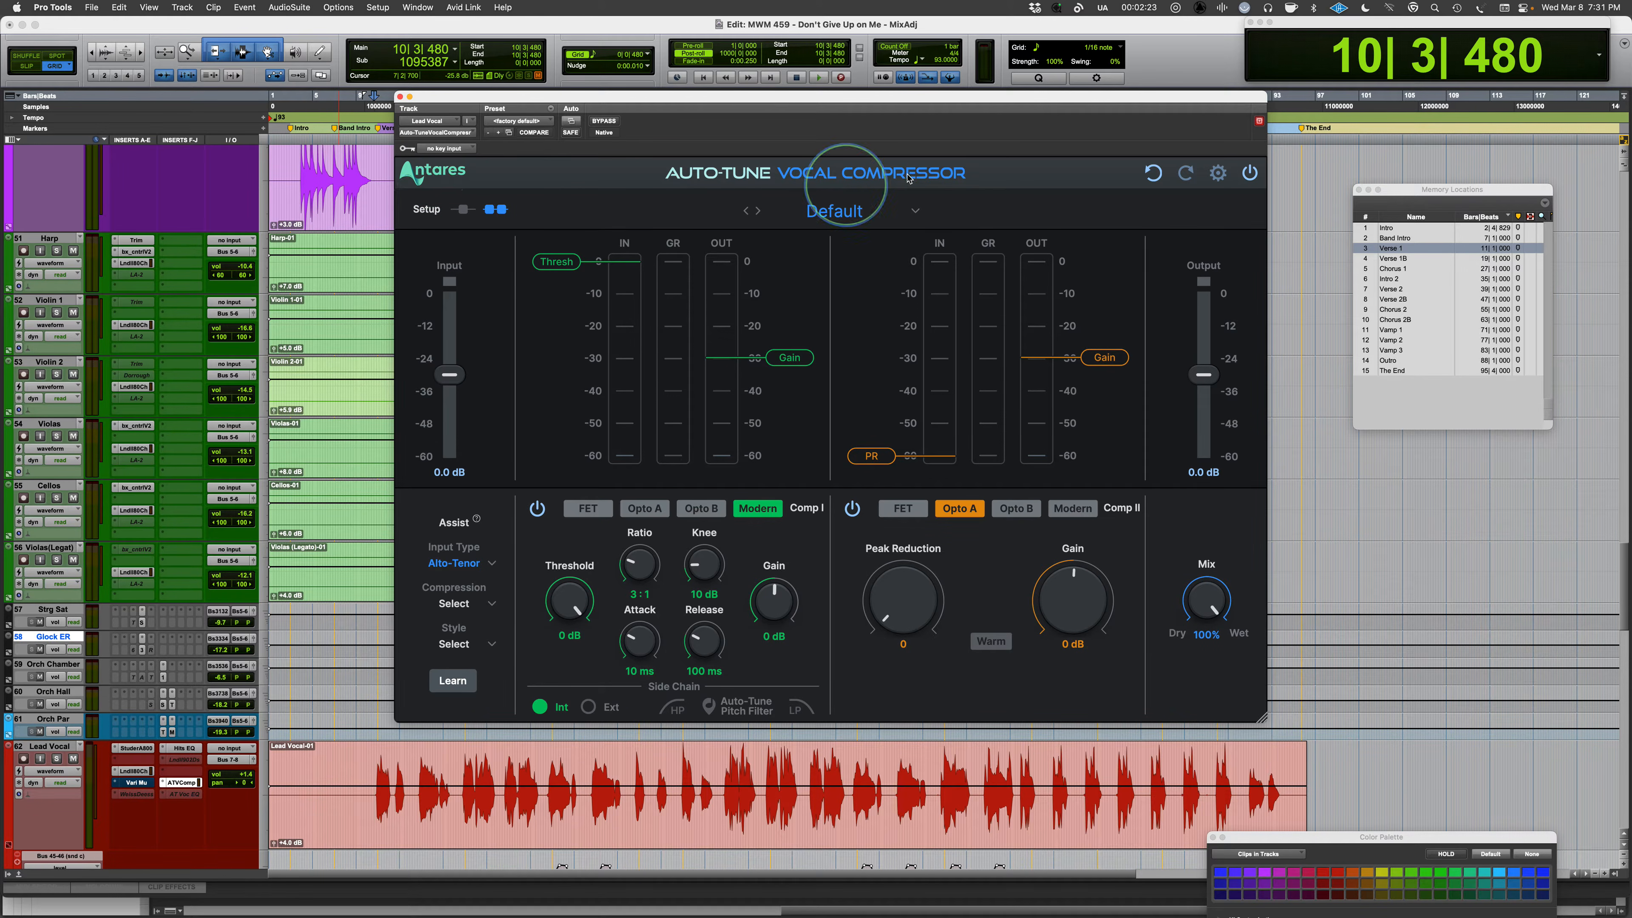
Look through the plug-in settings including the Pitch Reference choices, and bypass the compressor and re-enable it.
{"action": "left_click", "coordinate": [1217, 172]}
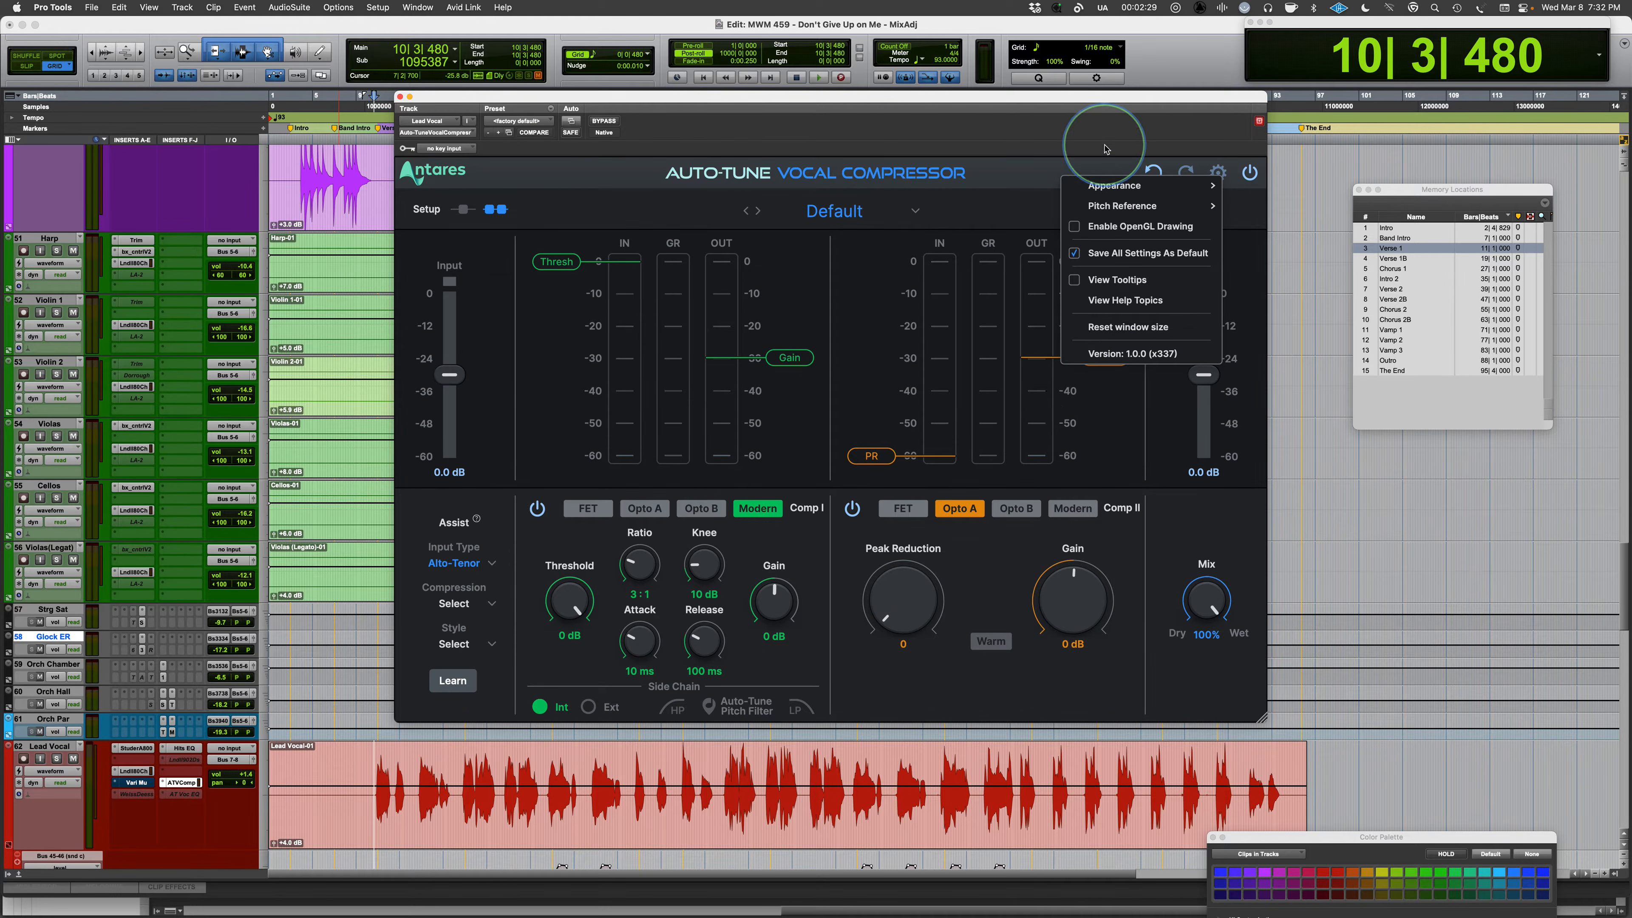
{"action": "mouse_move", "coordinate": [1124, 186]}
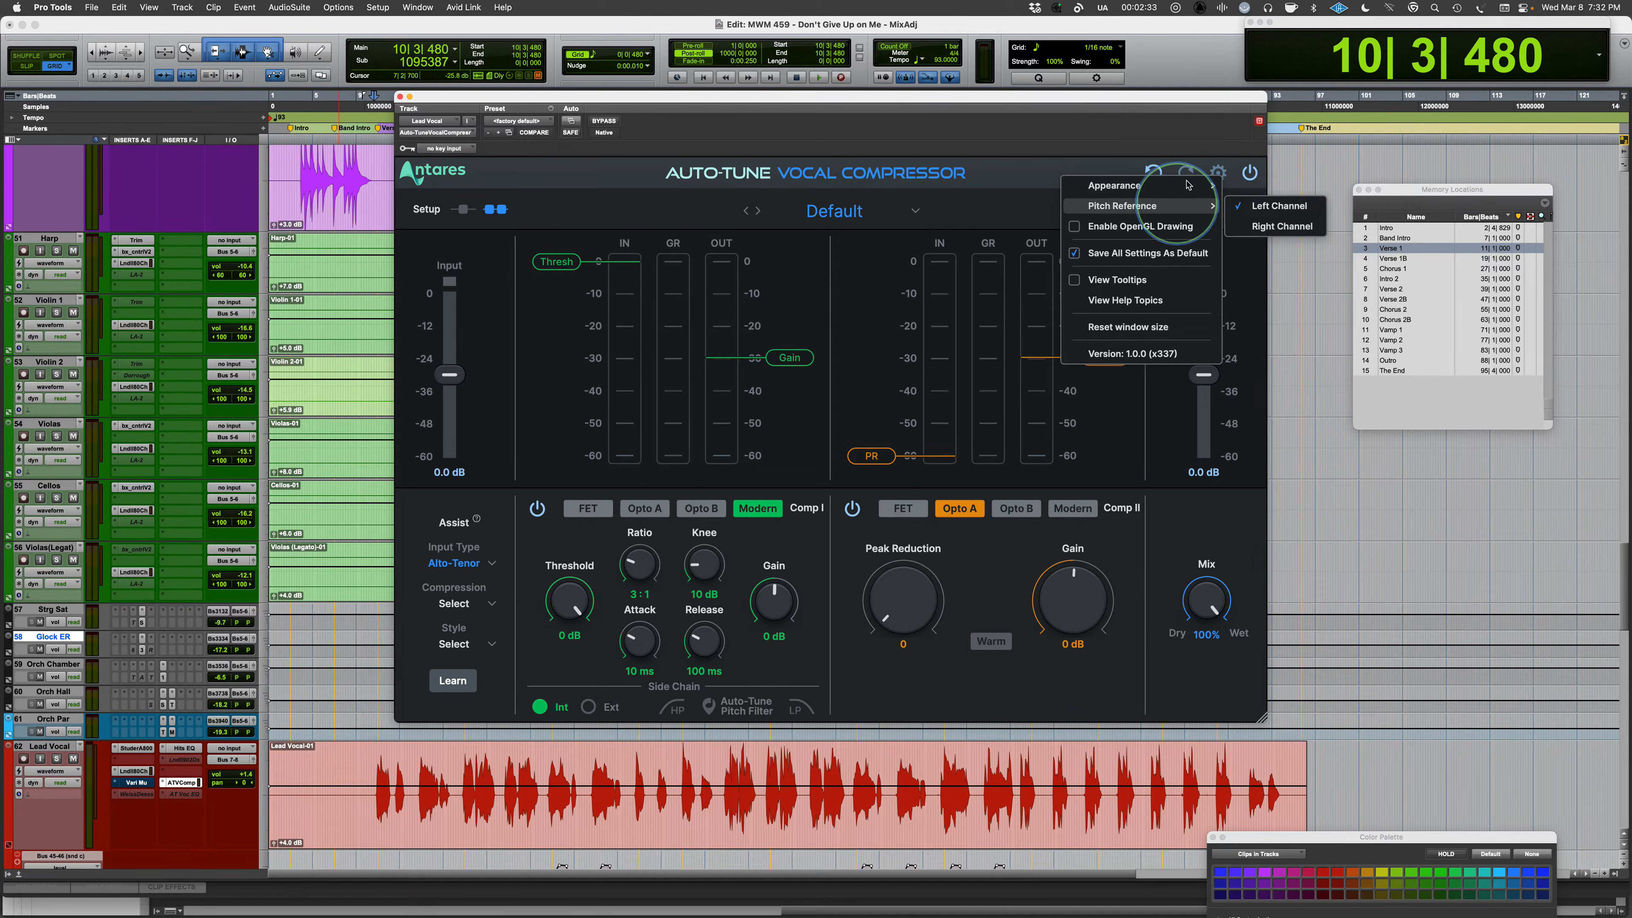
{"action": "left_click", "coordinate": [1251, 173]}
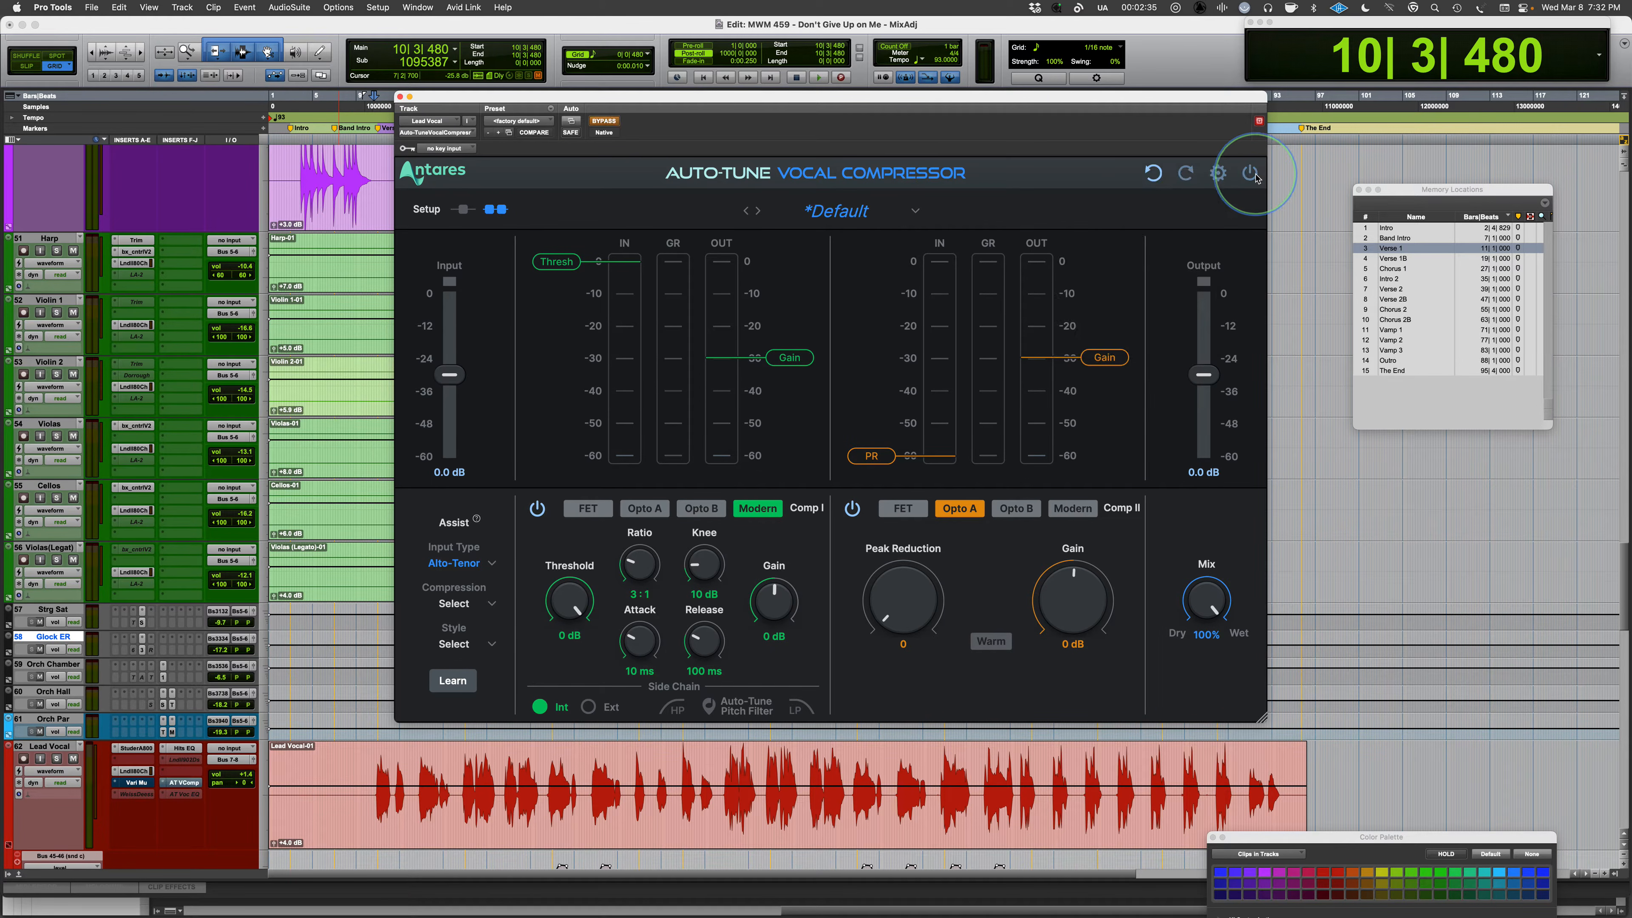
{"action": "left_click", "coordinate": [1251, 173]}
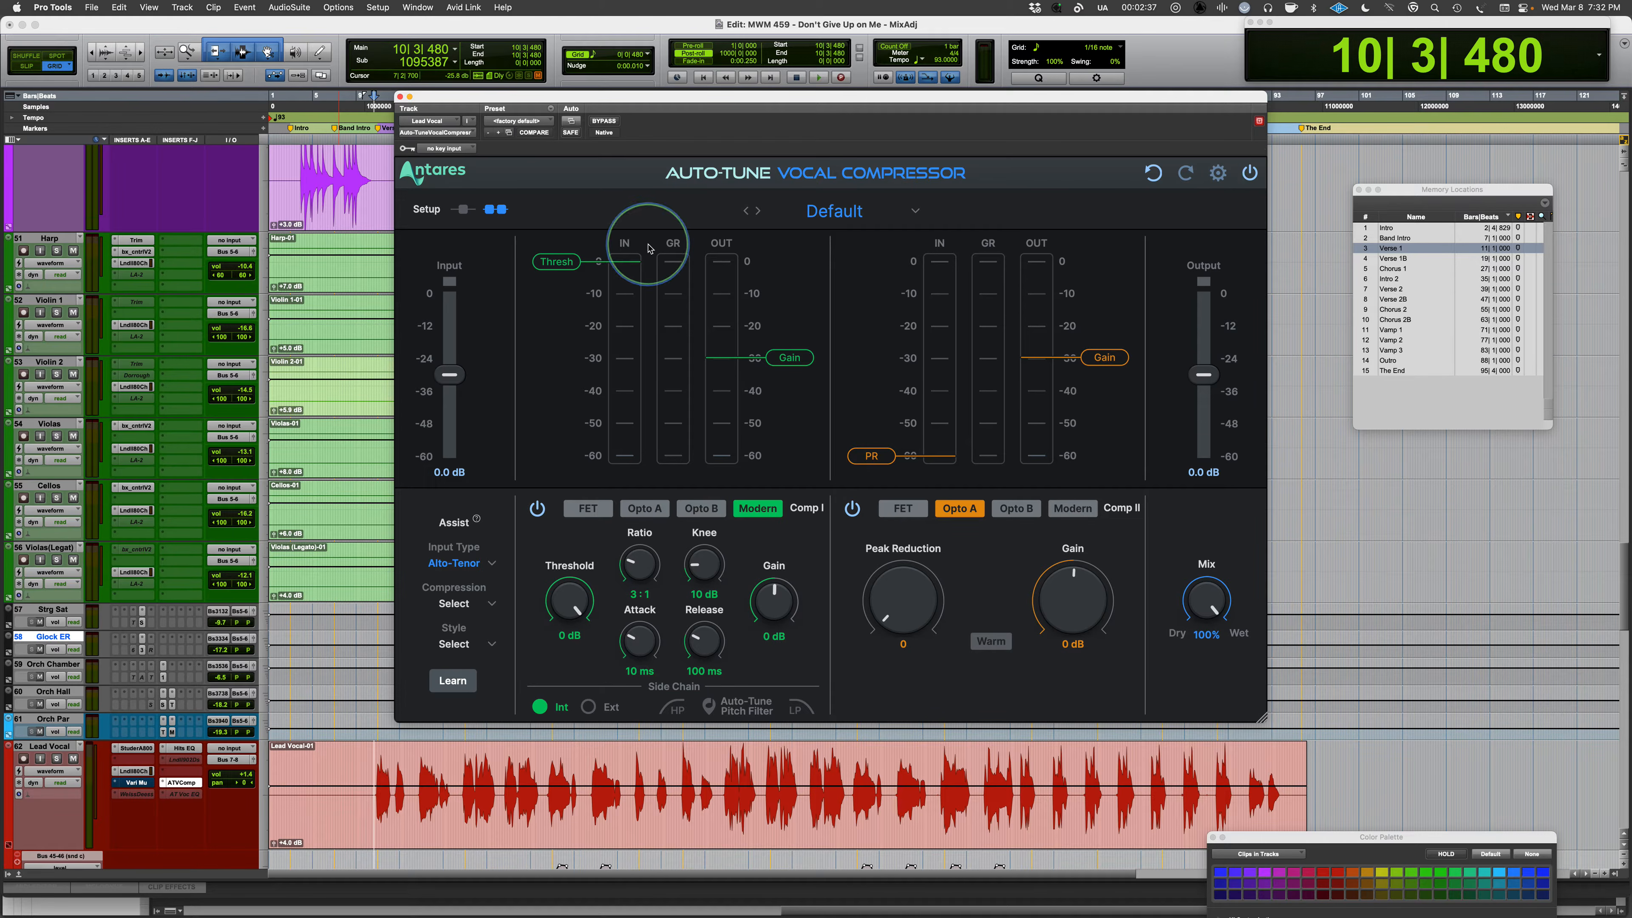
Switch to the single-compressor setup and back to dual, and browse the Antares Presets without loading one.
{"action": "left_click", "coordinate": [464, 210]}
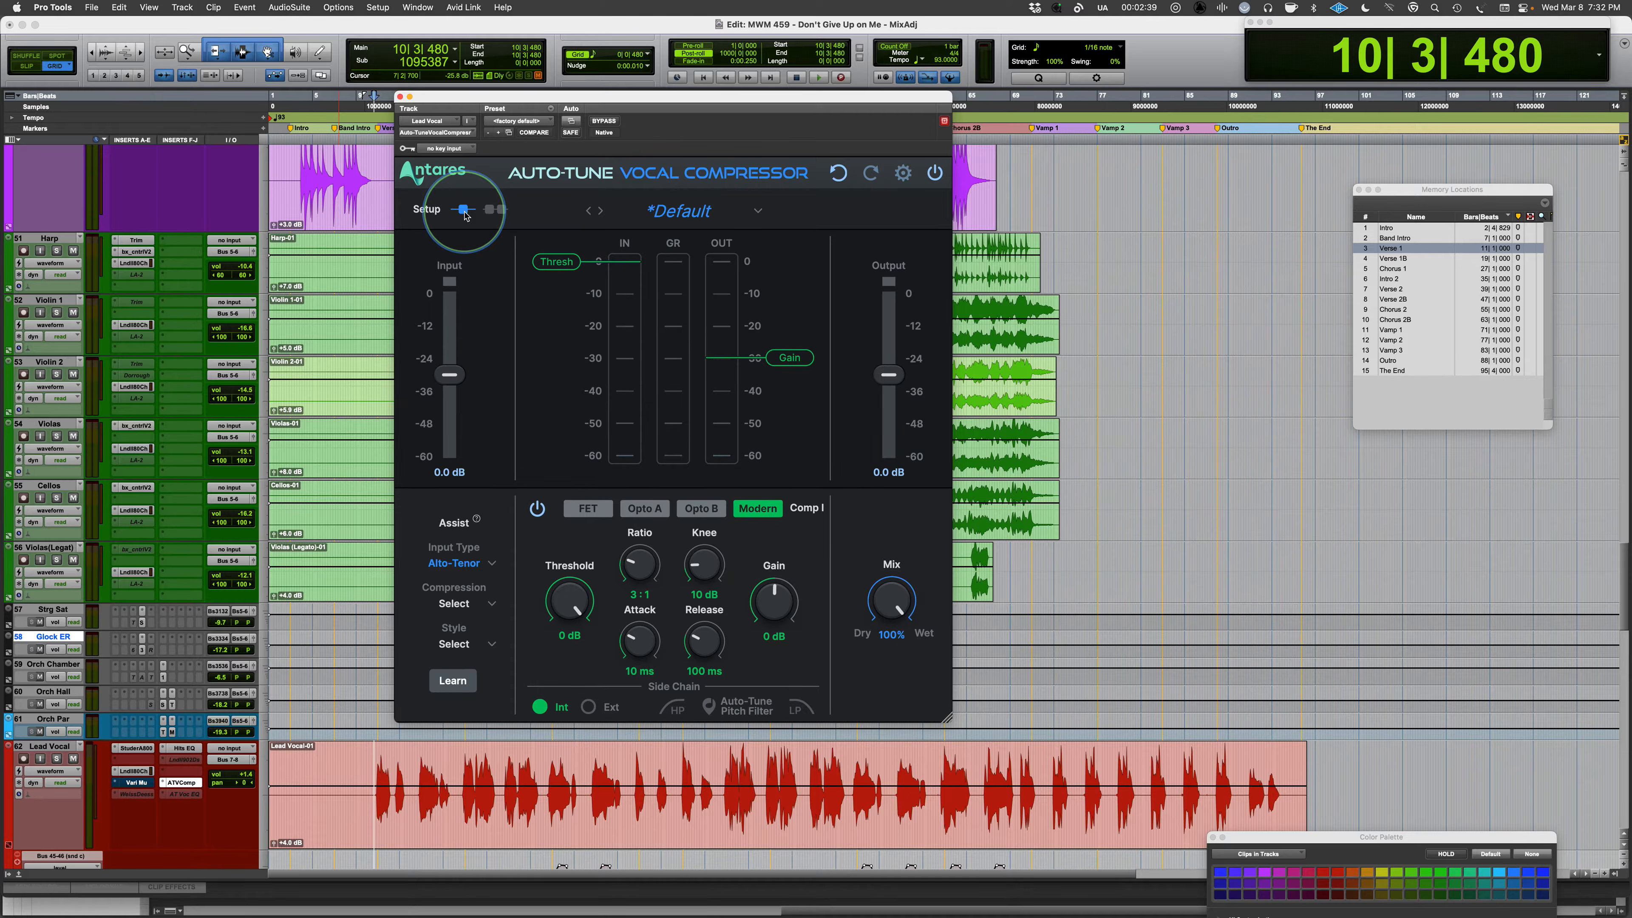
{"action": "left_click", "coordinate": [486, 211]}
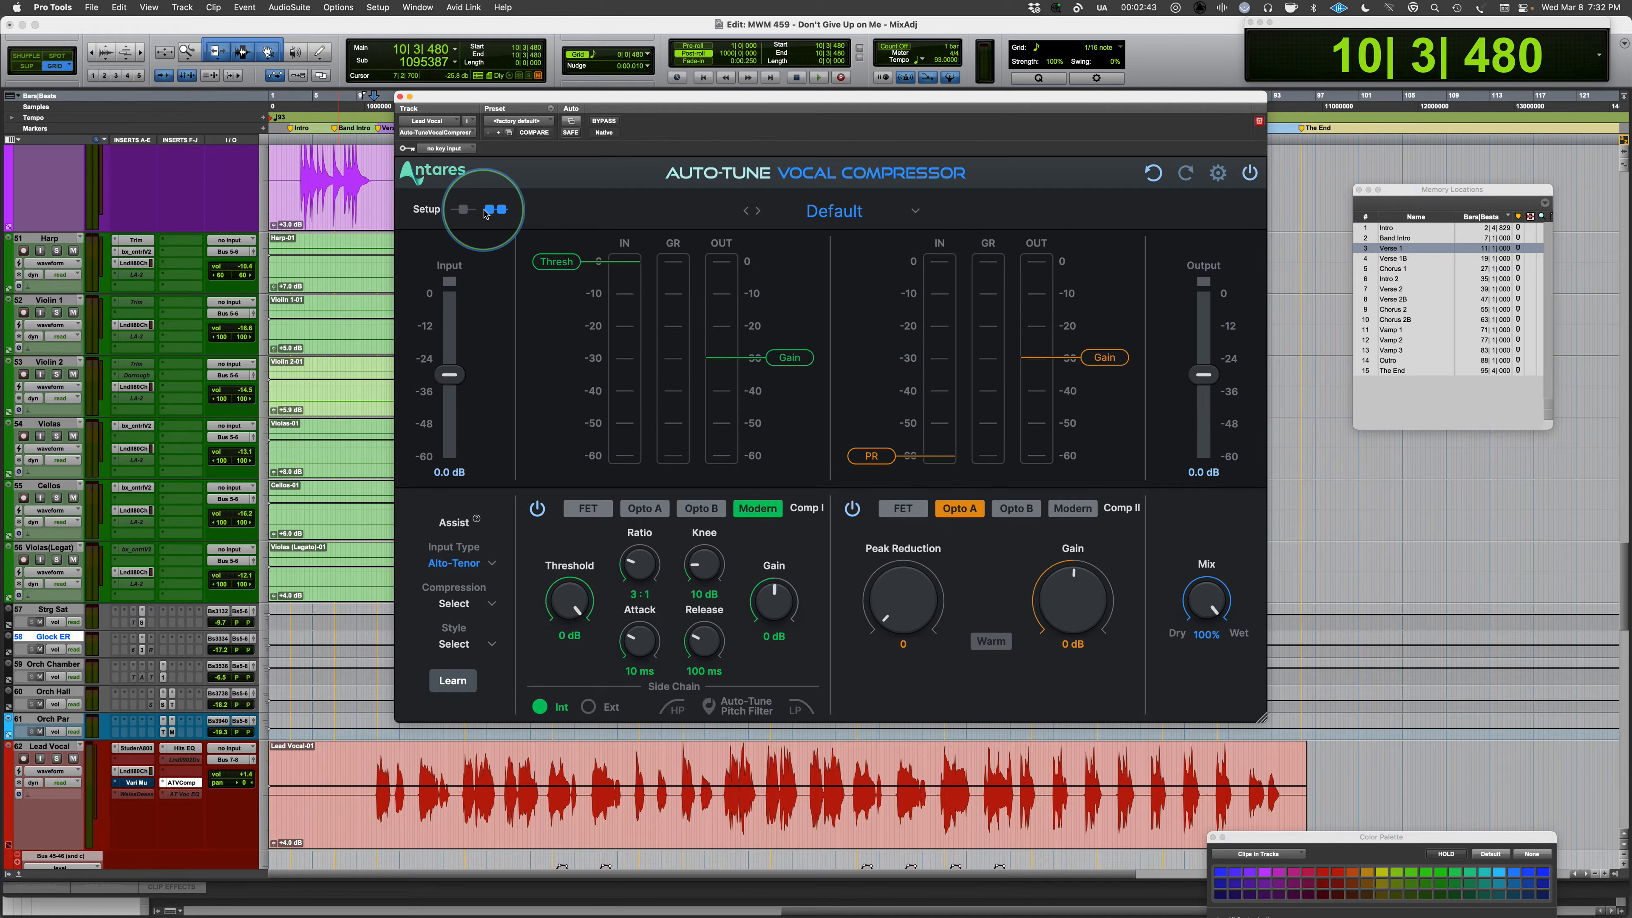
{"action": "left_click", "coordinate": [916, 214]}
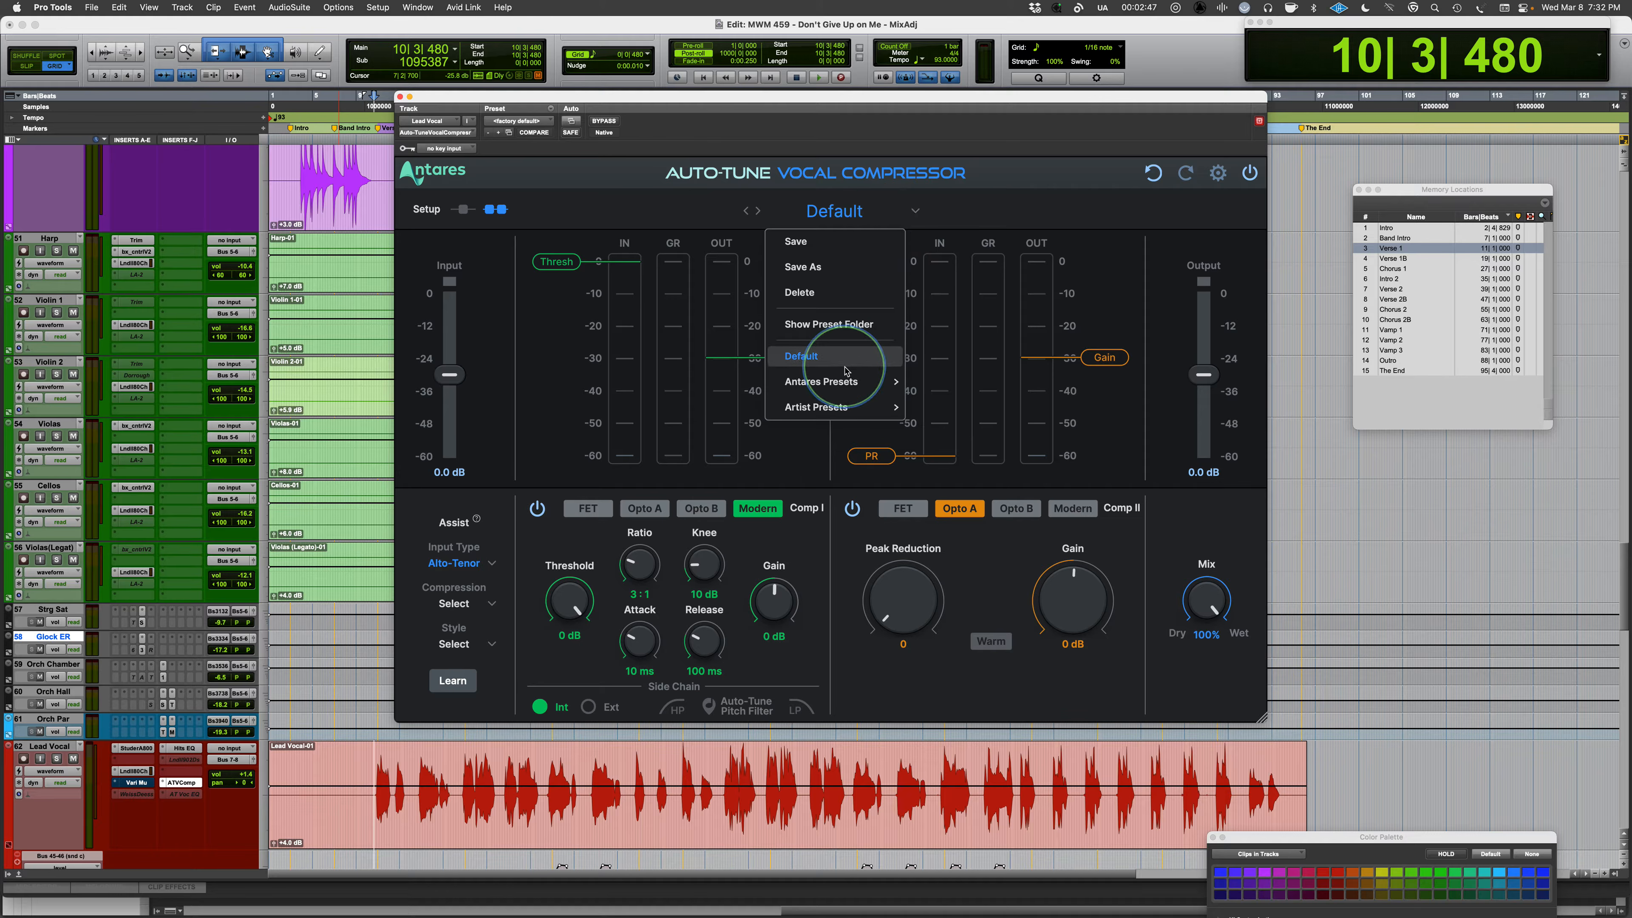
{"action": "mouse_move", "coordinate": [846, 388]}
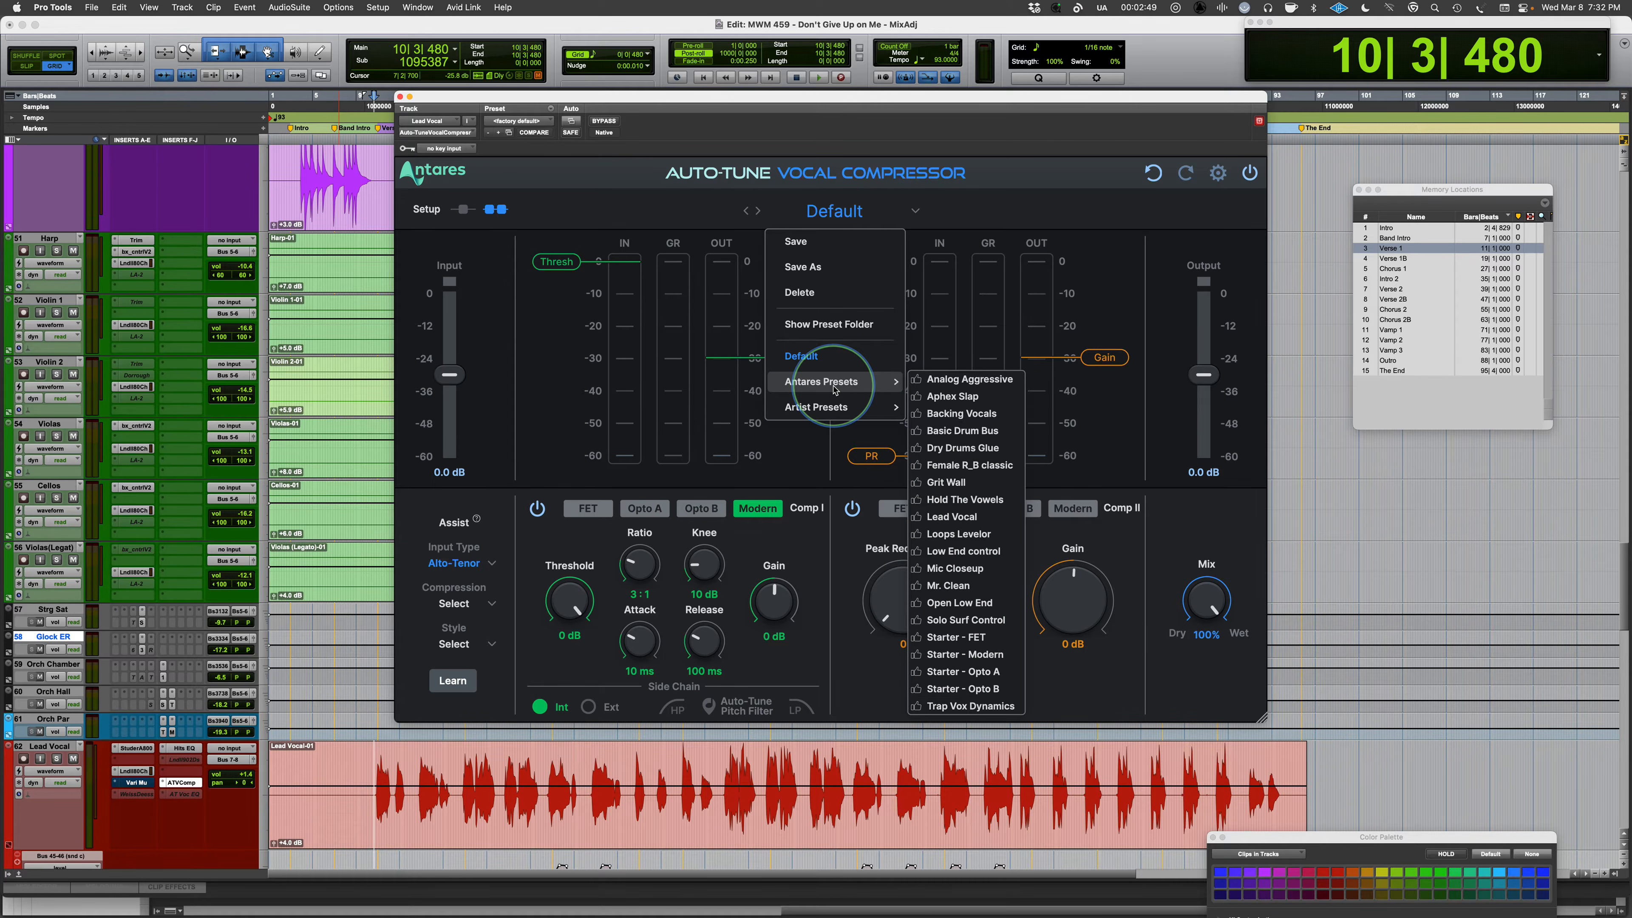
{"action": "left_click", "coordinate": [992, 203]}
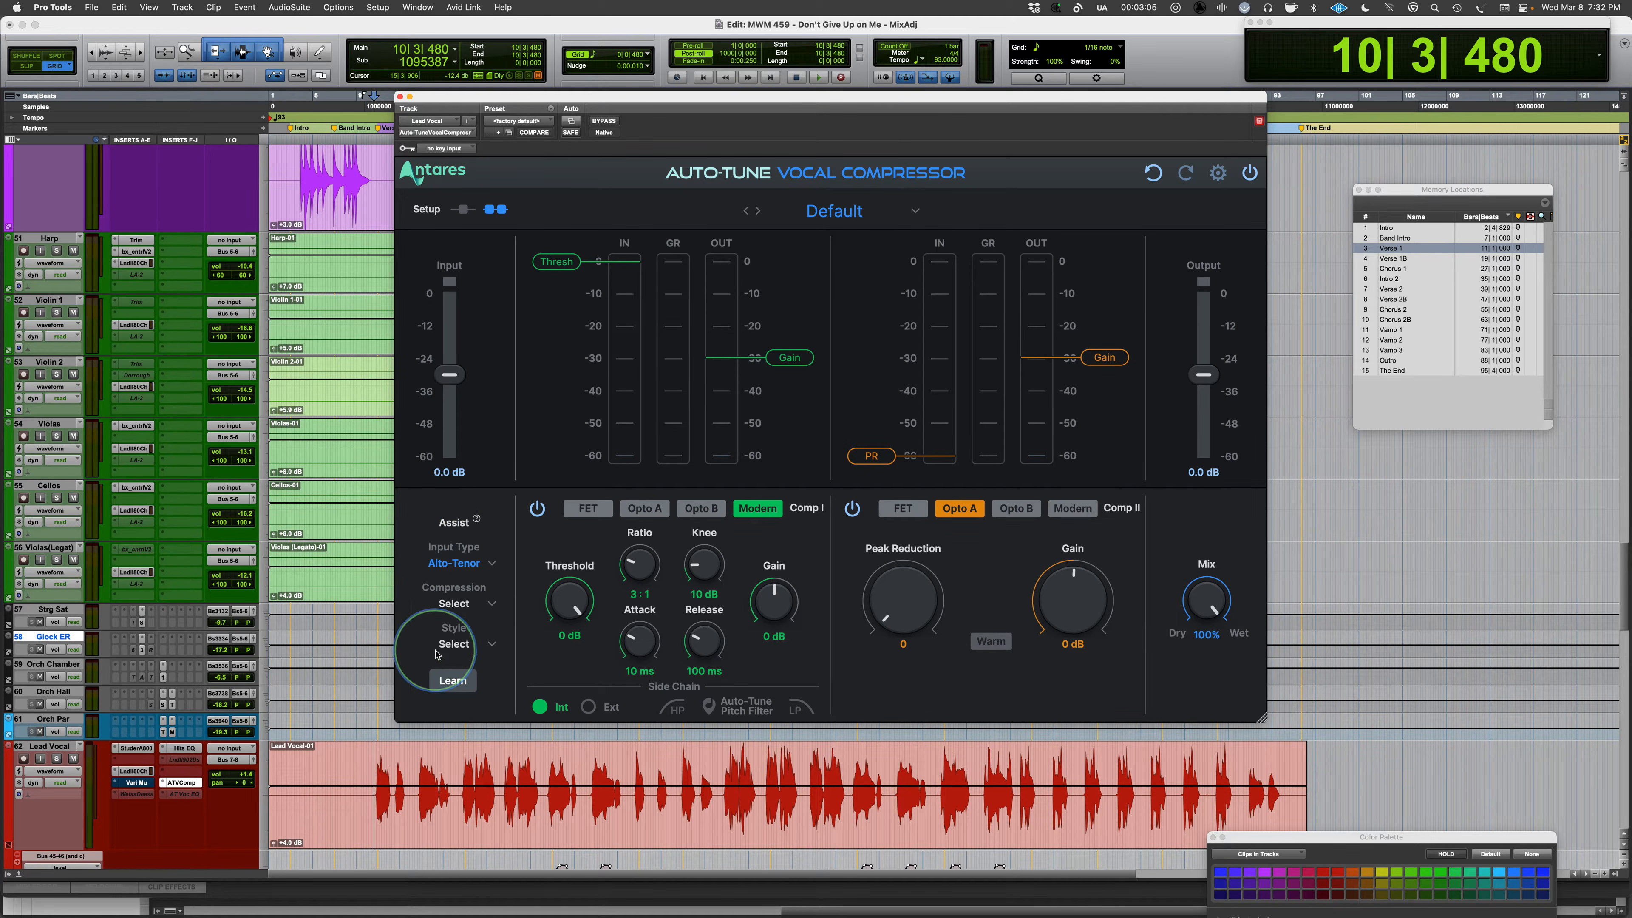
Examine the Assist section's available choices for Input Type, Compression and Style.
{"action": "left_click", "coordinate": [489, 565]}
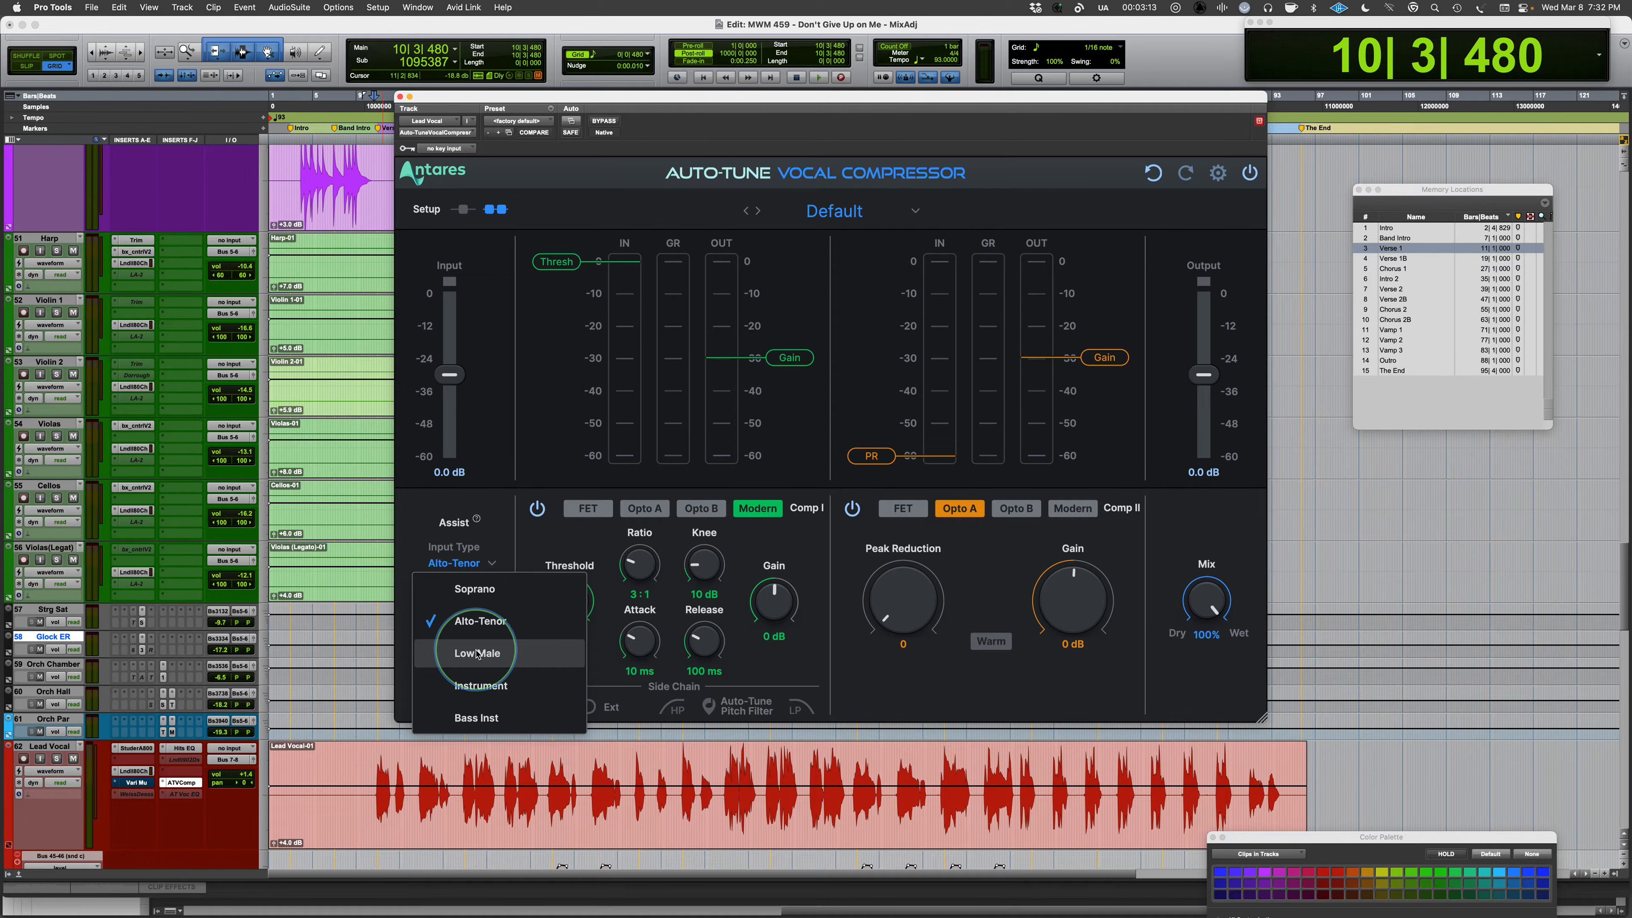
{"action": "left_click", "coordinate": [407, 513]}
{"action": "left_click", "coordinate": [463, 604]}
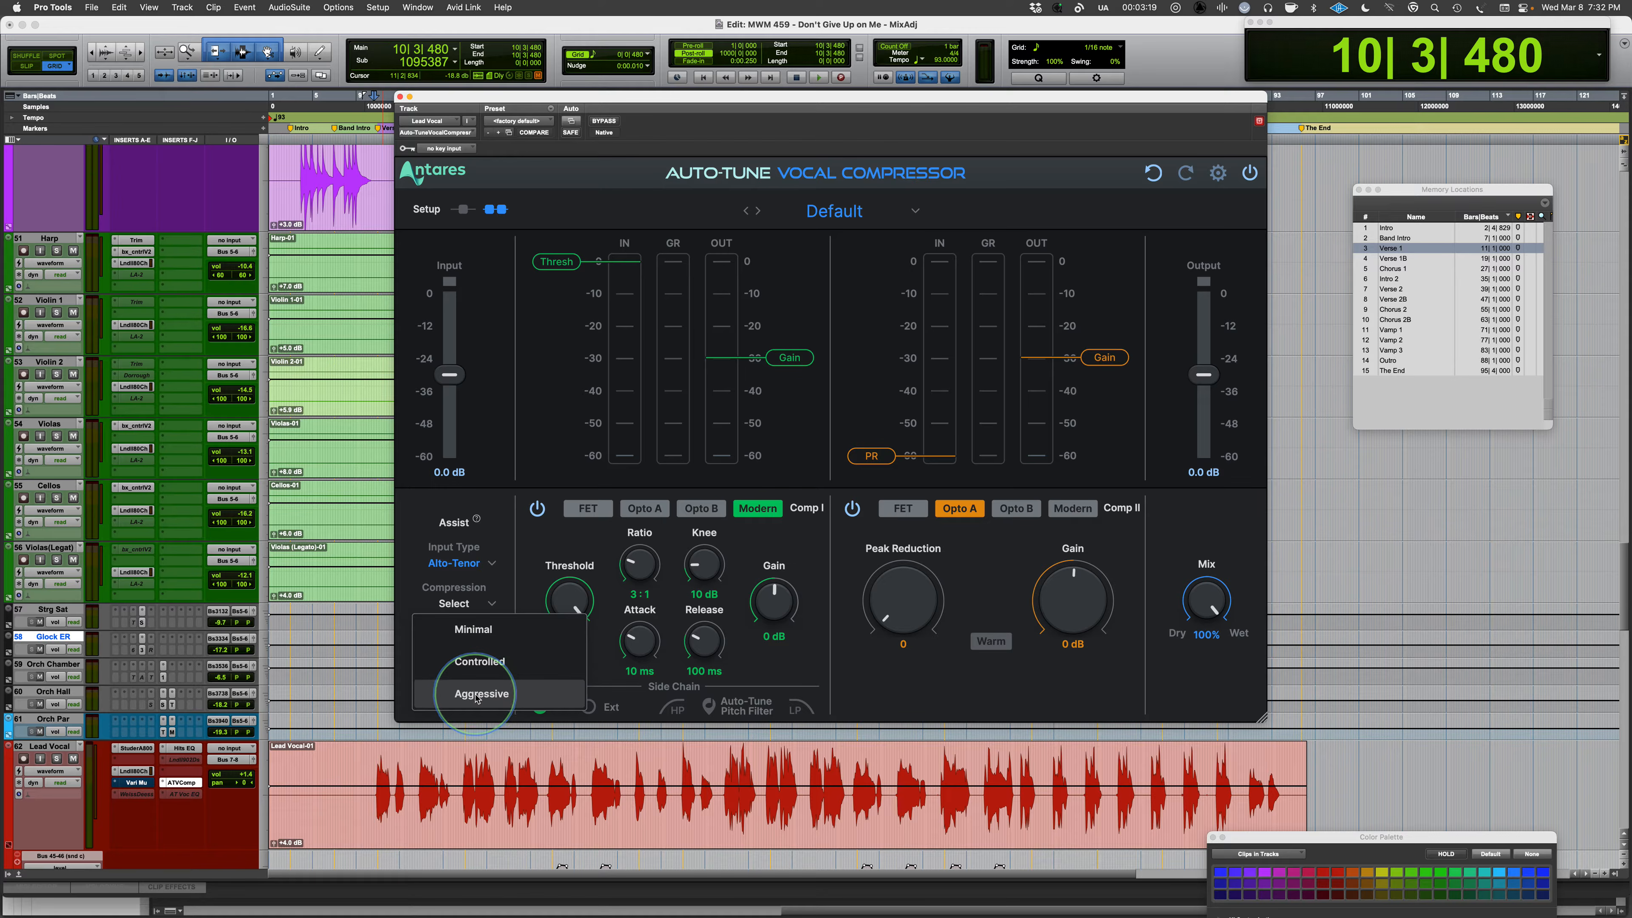
{"action": "left_click", "coordinate": [419, 565]}
{"action": "left_click", "coordinate": [463, 643]}
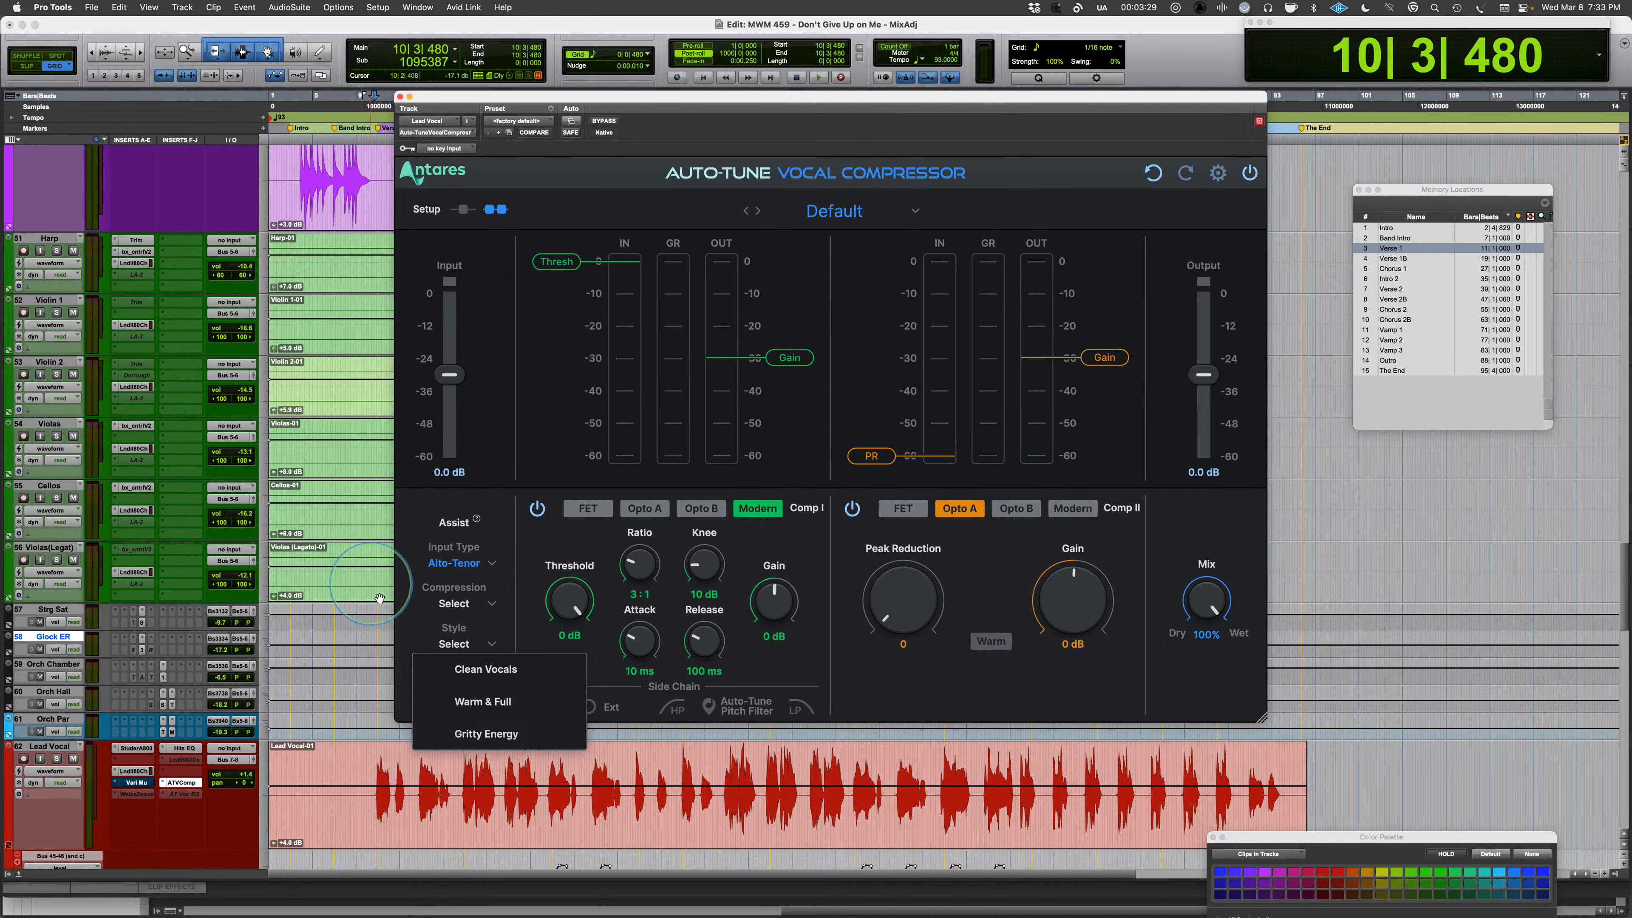
{"action": "left_click", "coordinate": [449, 643]}
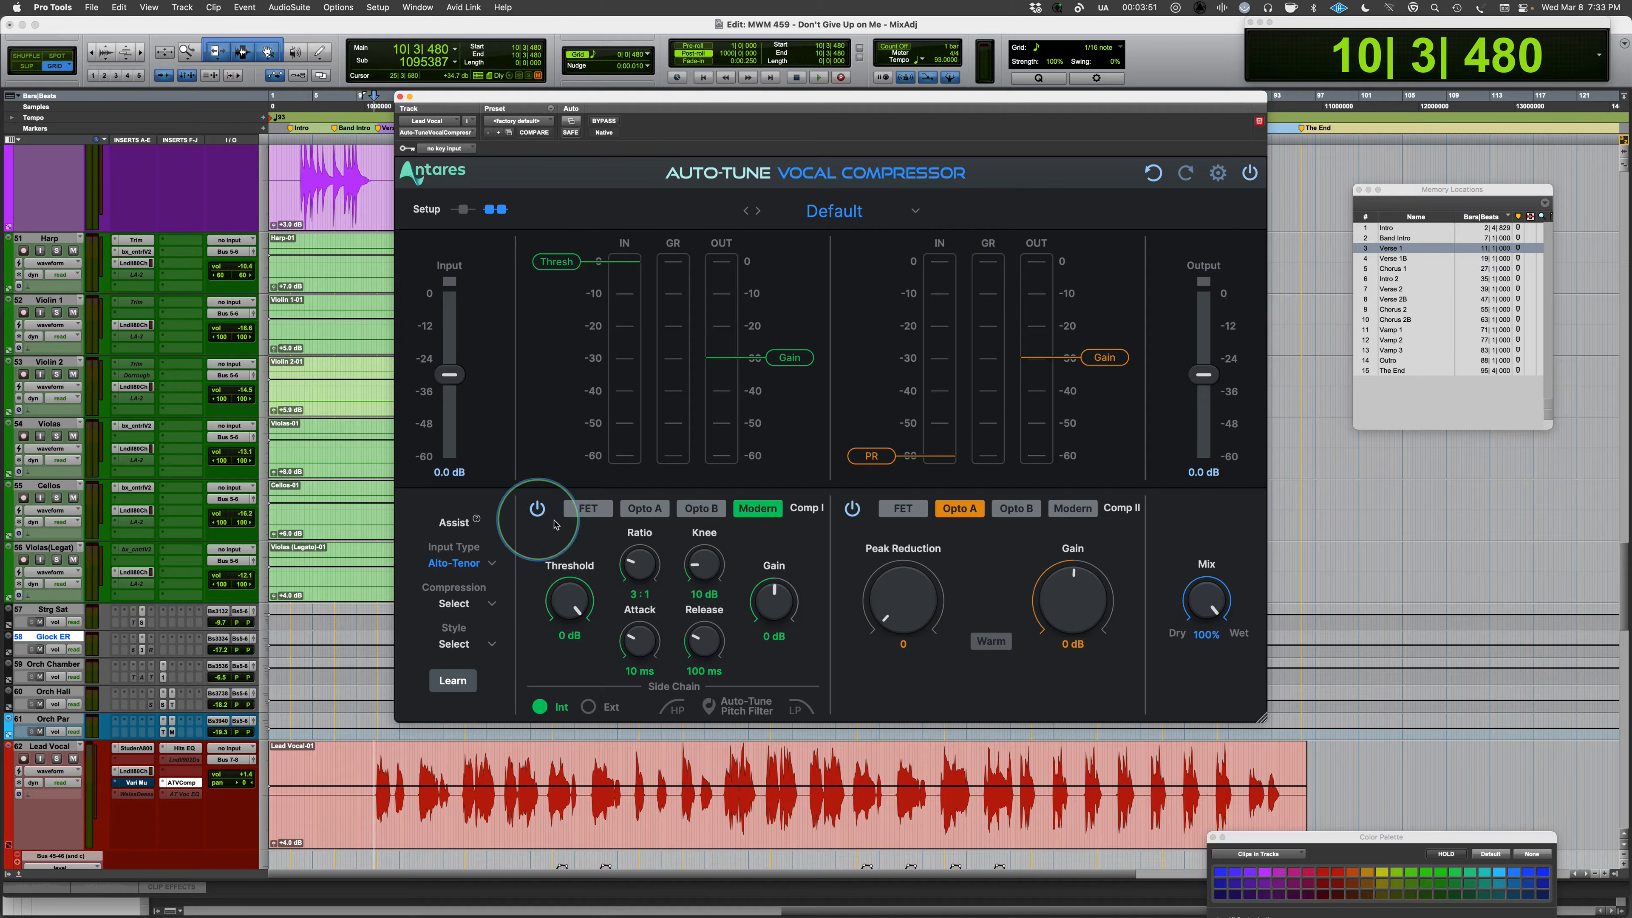
Switch Comp I to the FET model and turn on its Warm option.
{"action": "left_click", "coordinate": [584, 508]}
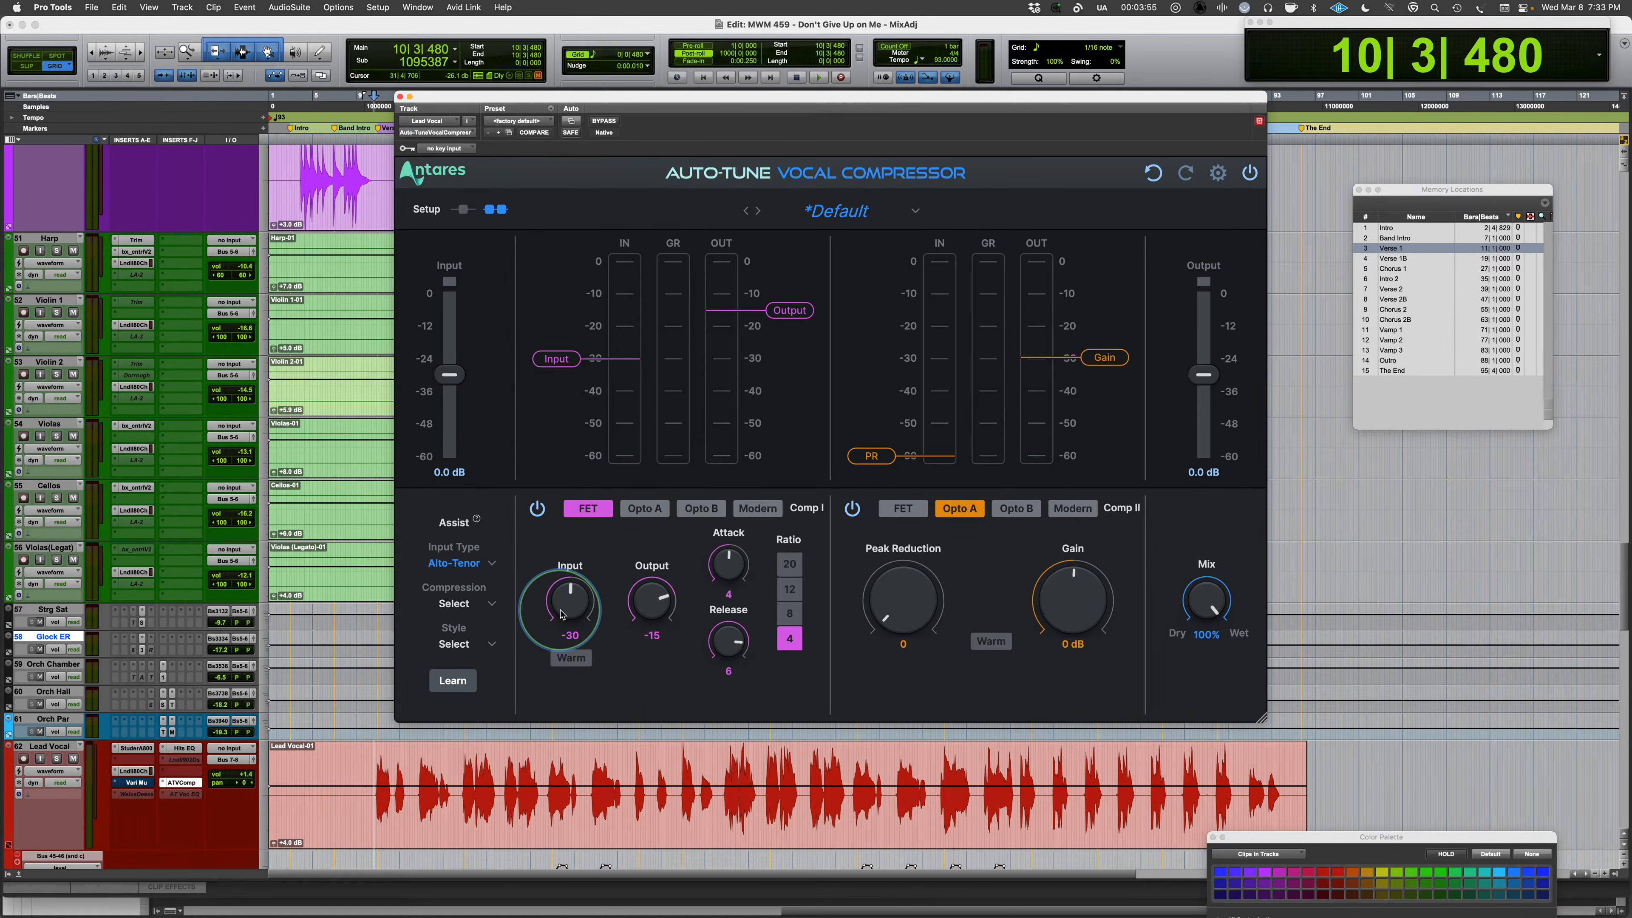
{"action": "left_click", "coordinate": [572, 658]}
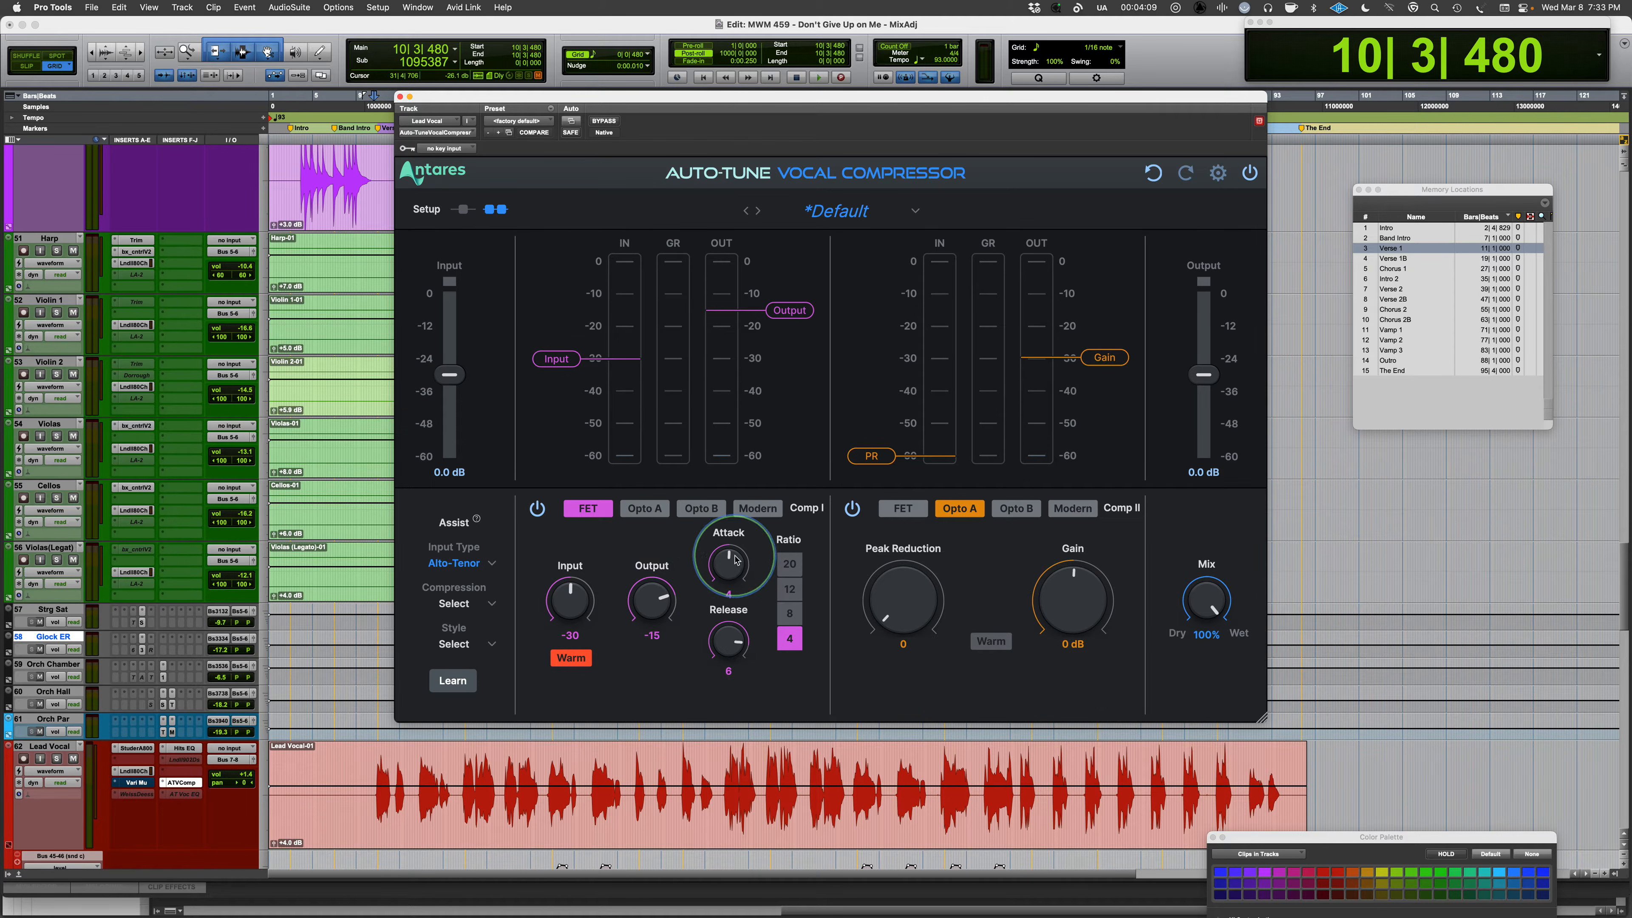
{"action": "mouse_move", "coordinate": [728, 640]}
{"action": "left_mouse_down"}
{"action": "mouse_move", "coordinate": [730, 597]}
{"action": "mouse_move", "coordinate": [716, 682]}
{"action": "mouse_move", "coordinate": [719, 655]}
{"action": "mouse_move", "coordinate": [728, 666]}
{"action": "left_mouse_up"}
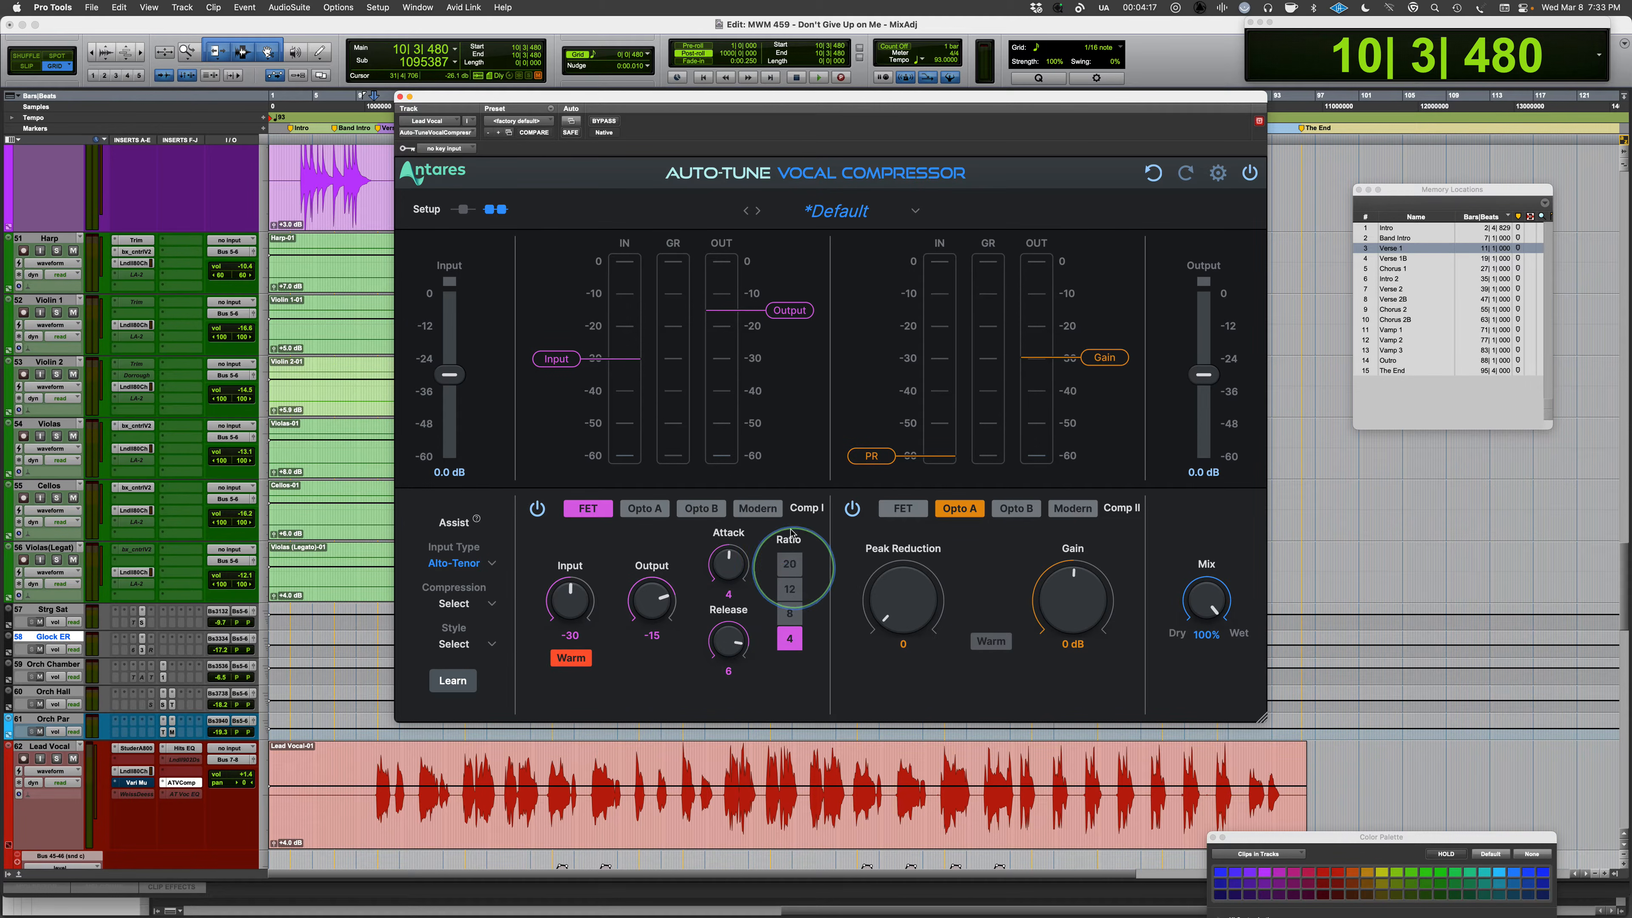
Switch Comp I to Opto A, turn on Warm with its amount at 0 dB, and turn Warm back off.
{"action": "left_click", "coordinate": [646, 511]}
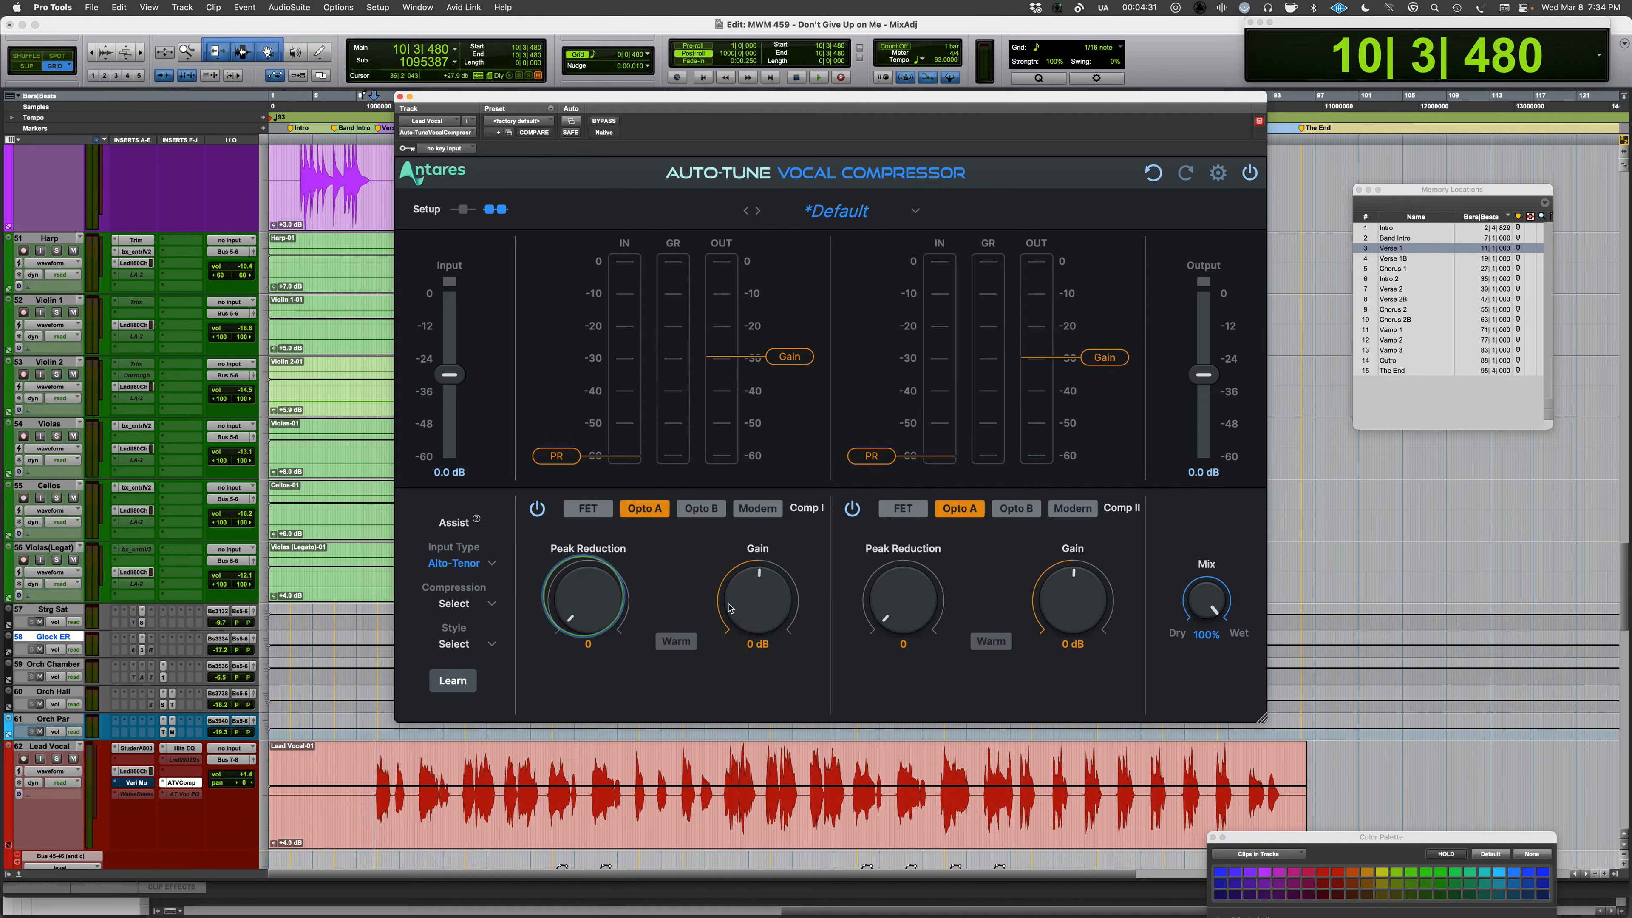
{"action": "left_click", "coordinate": [675, 640]}
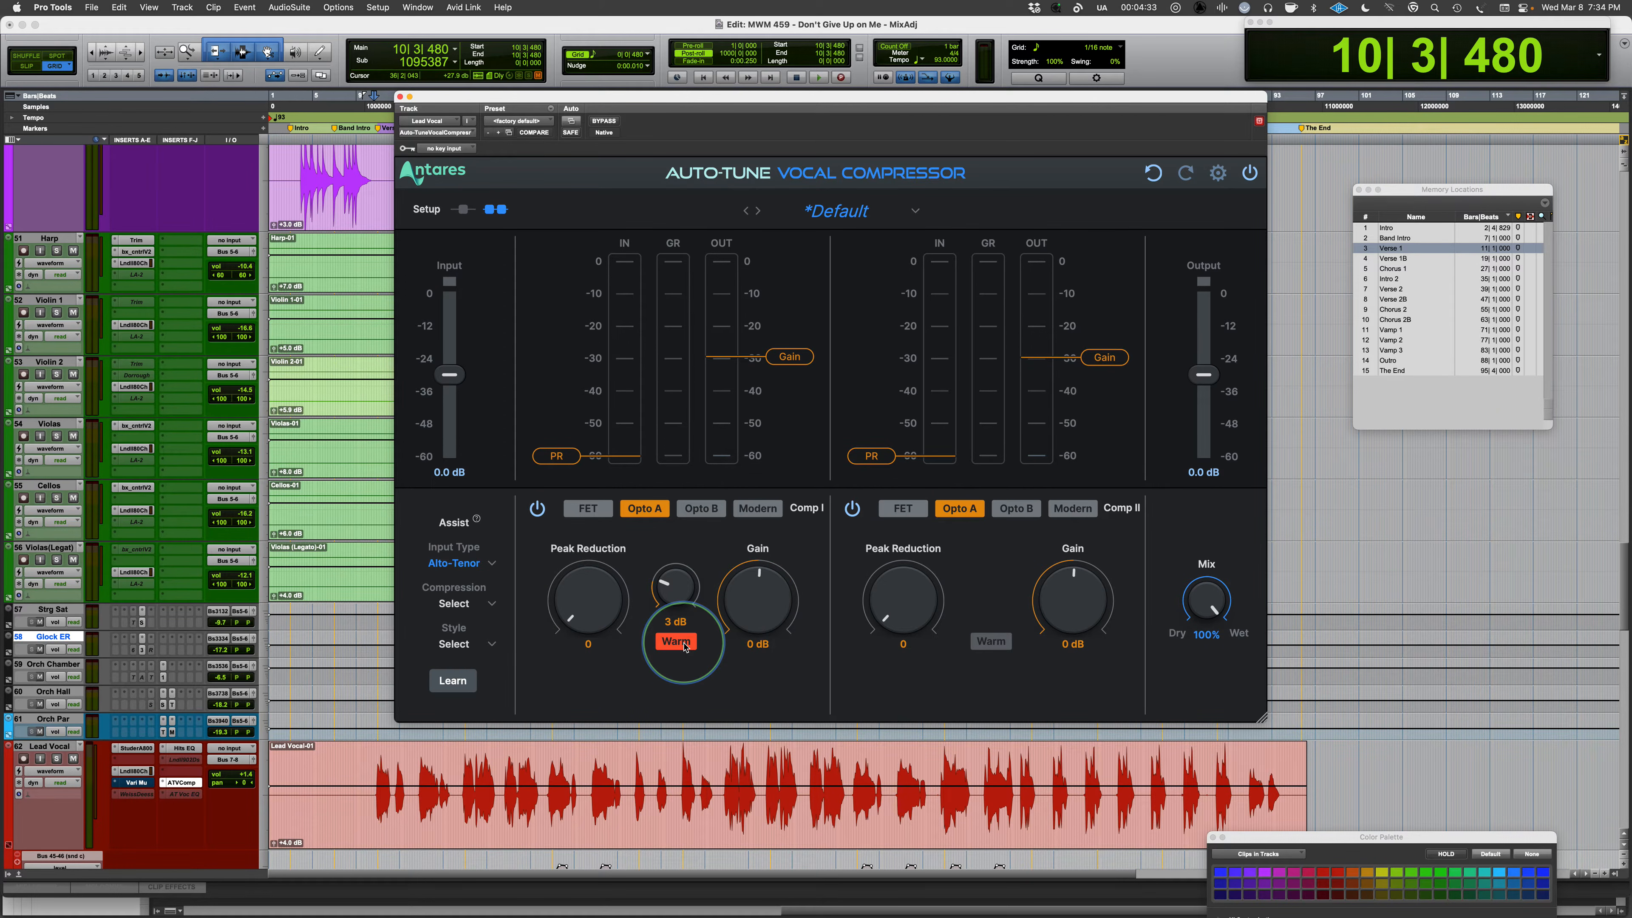
{"action": "left_click_drag", "start_coordinate": [678, 582], "coordinate": [654, 723]}
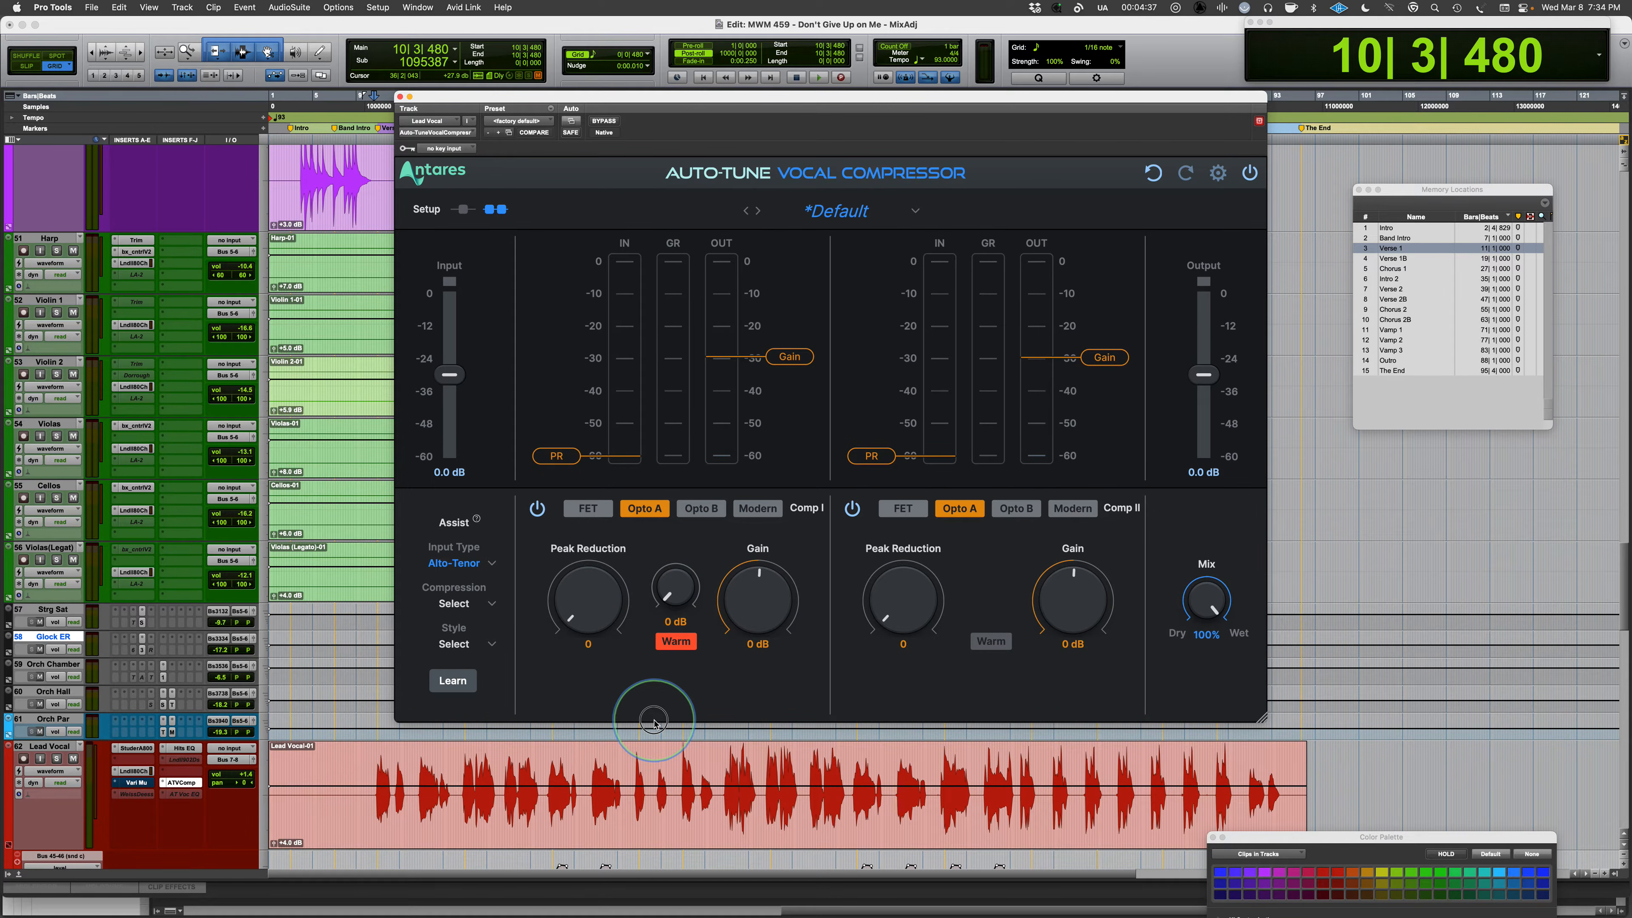
{"action": "left_click", "coordinate": [676, 641]}
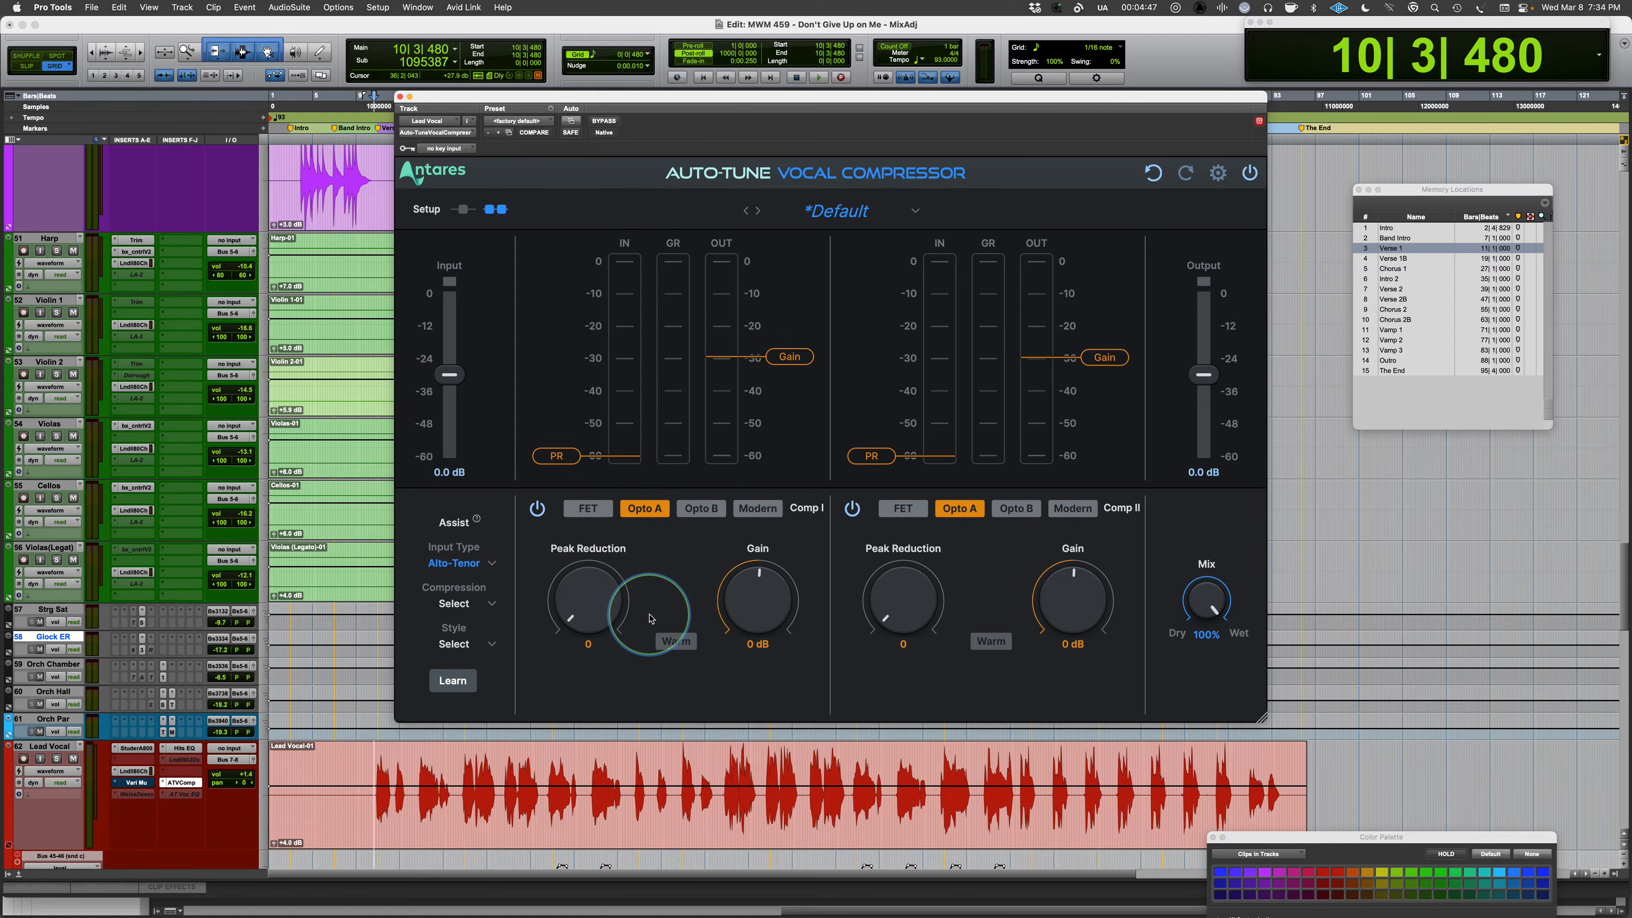
{"action": "mouse_move", "coordinate": [575, 585]}
{"action": "left_mouse_down"}
{"action": "mouse_move", "coordinate": [582, 547]}
{"action": "mouse_move", "coordinate": [577, 667]}
{"action": "left_mouse_up"}
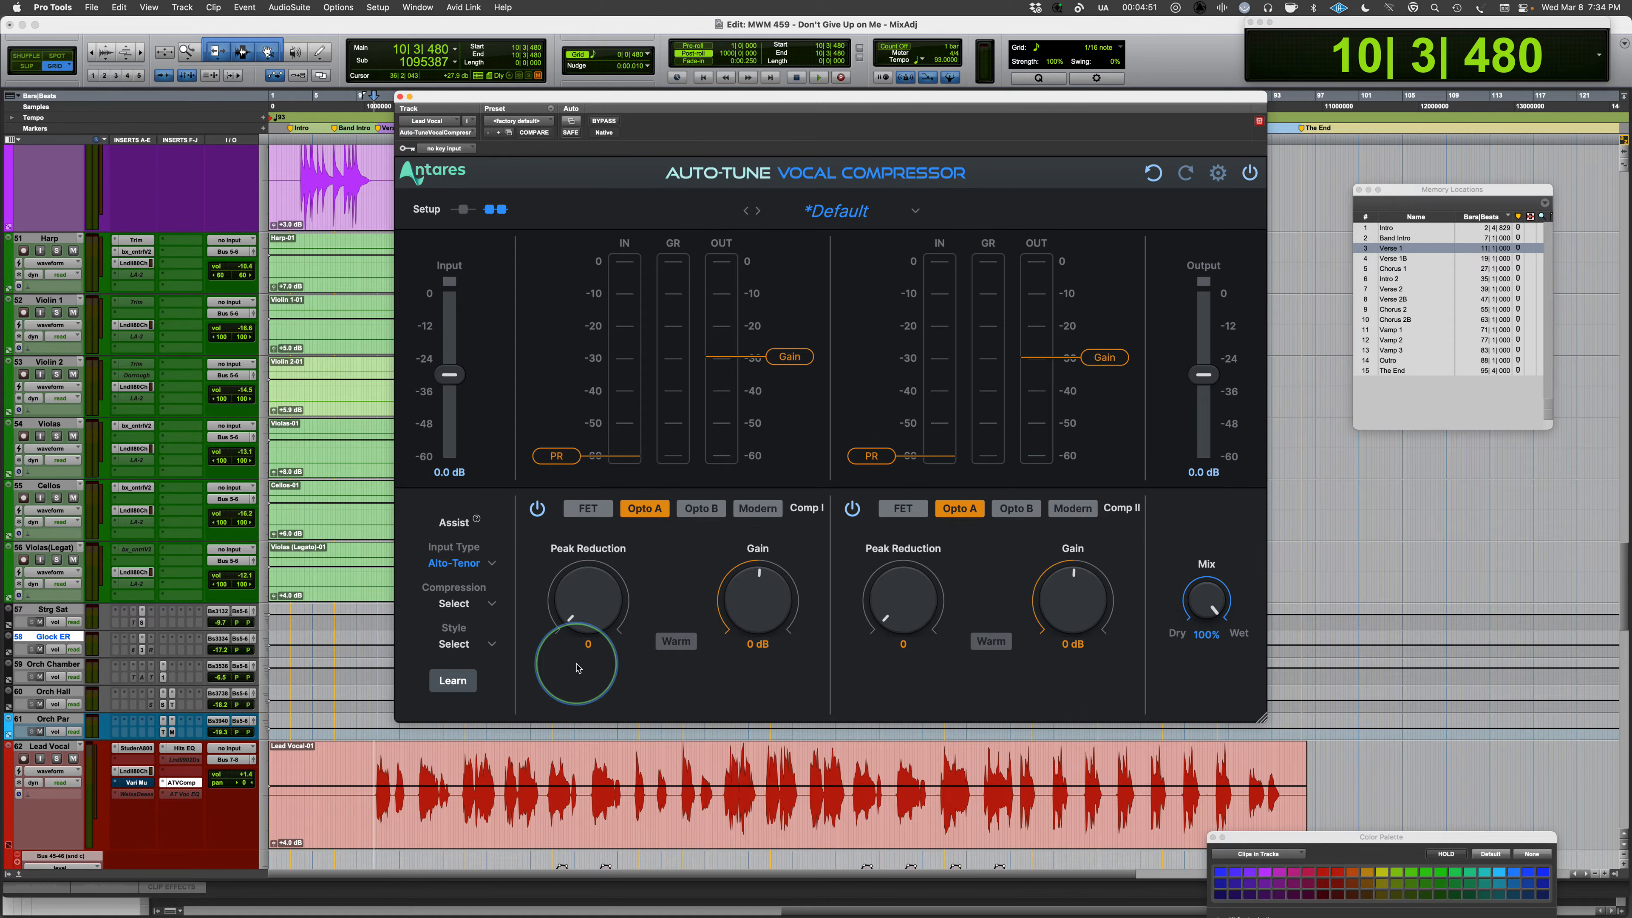
Switch Comp I to Opto B, try the fastest Attack and Release before restoring them, and toggle Warm on and off.
{"action": "left_click", "coordinate": [702, 509]}
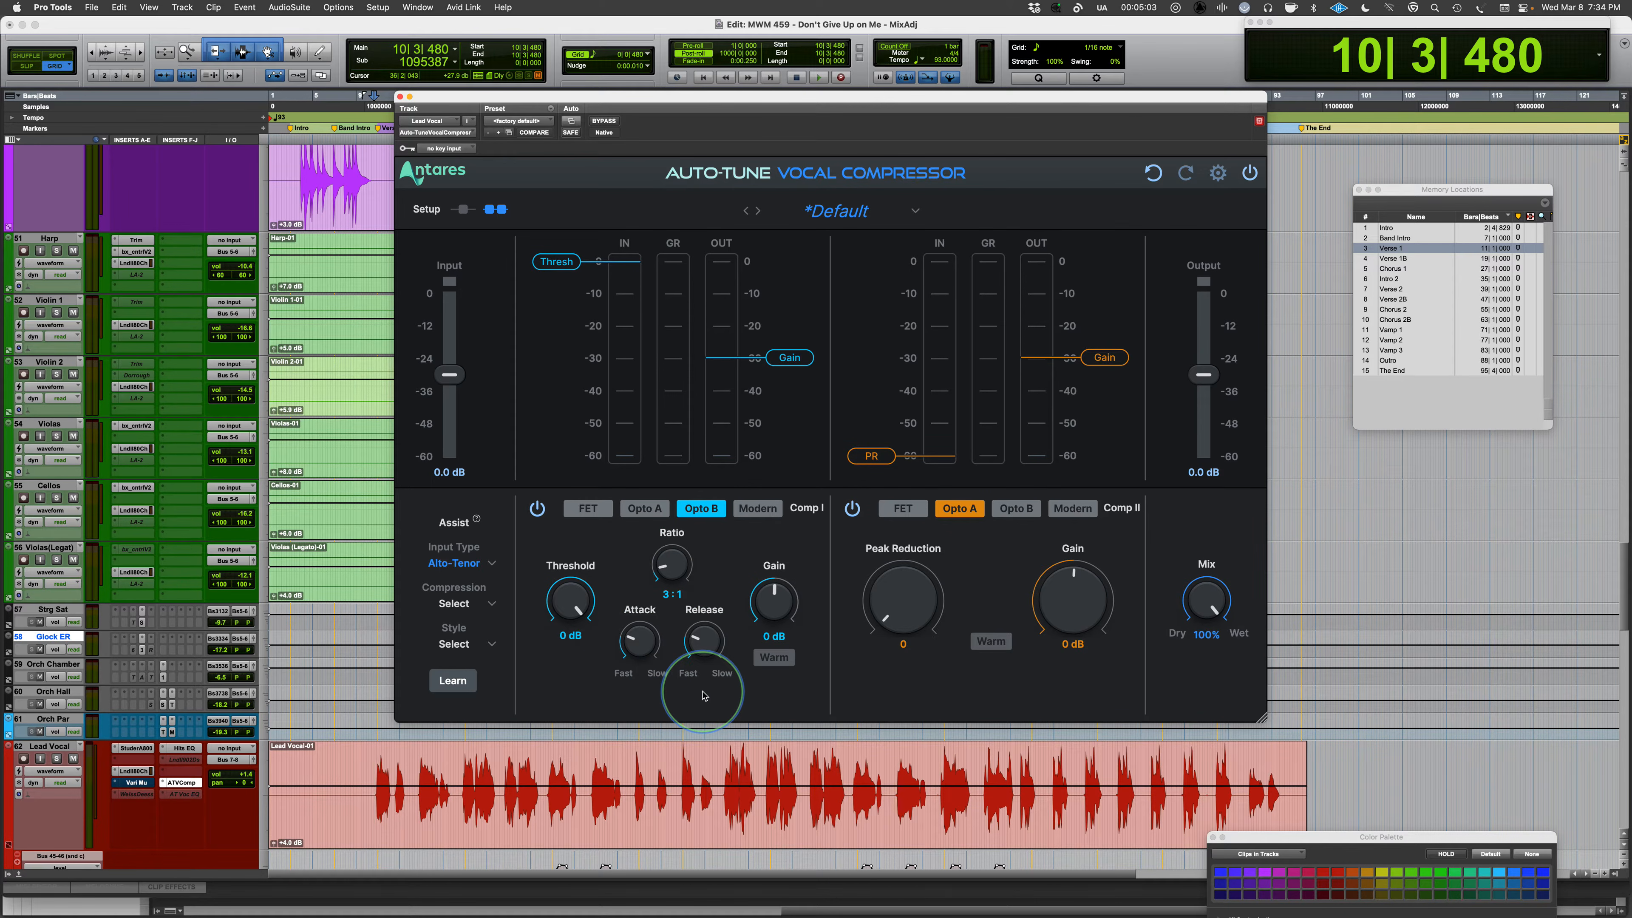
{"action": "left_click_drag", "start_coordinate": [638, 644], "coordinate": [643, 706]}
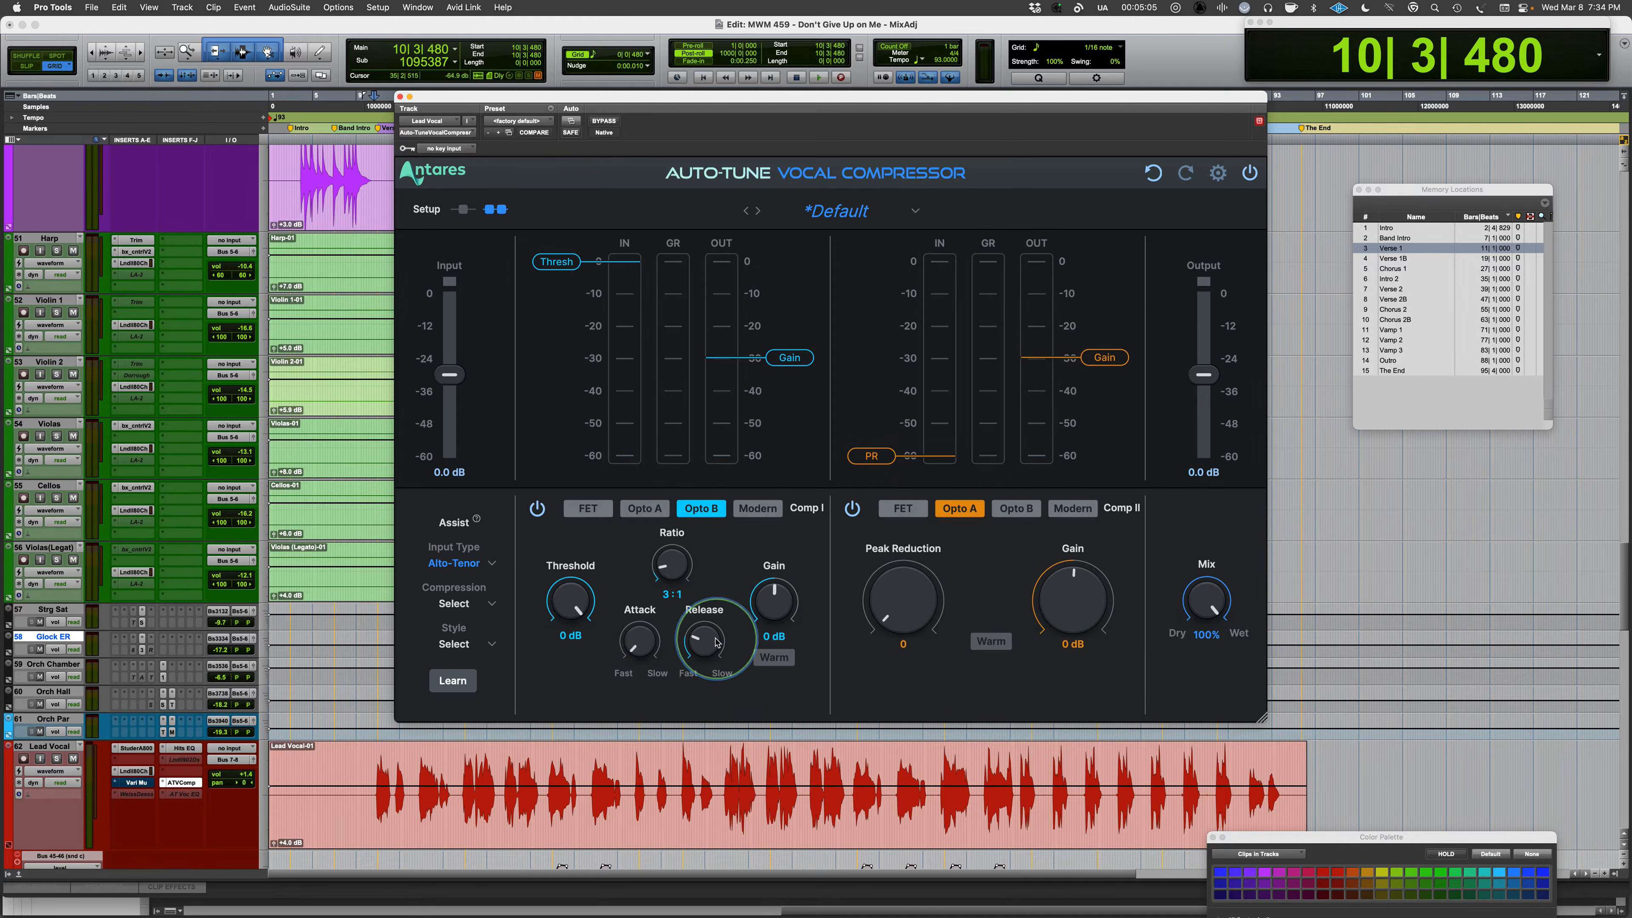
{"action": "left_click_drag", "start_coordinate": [717, 642], "coordinate": [674, 864]}
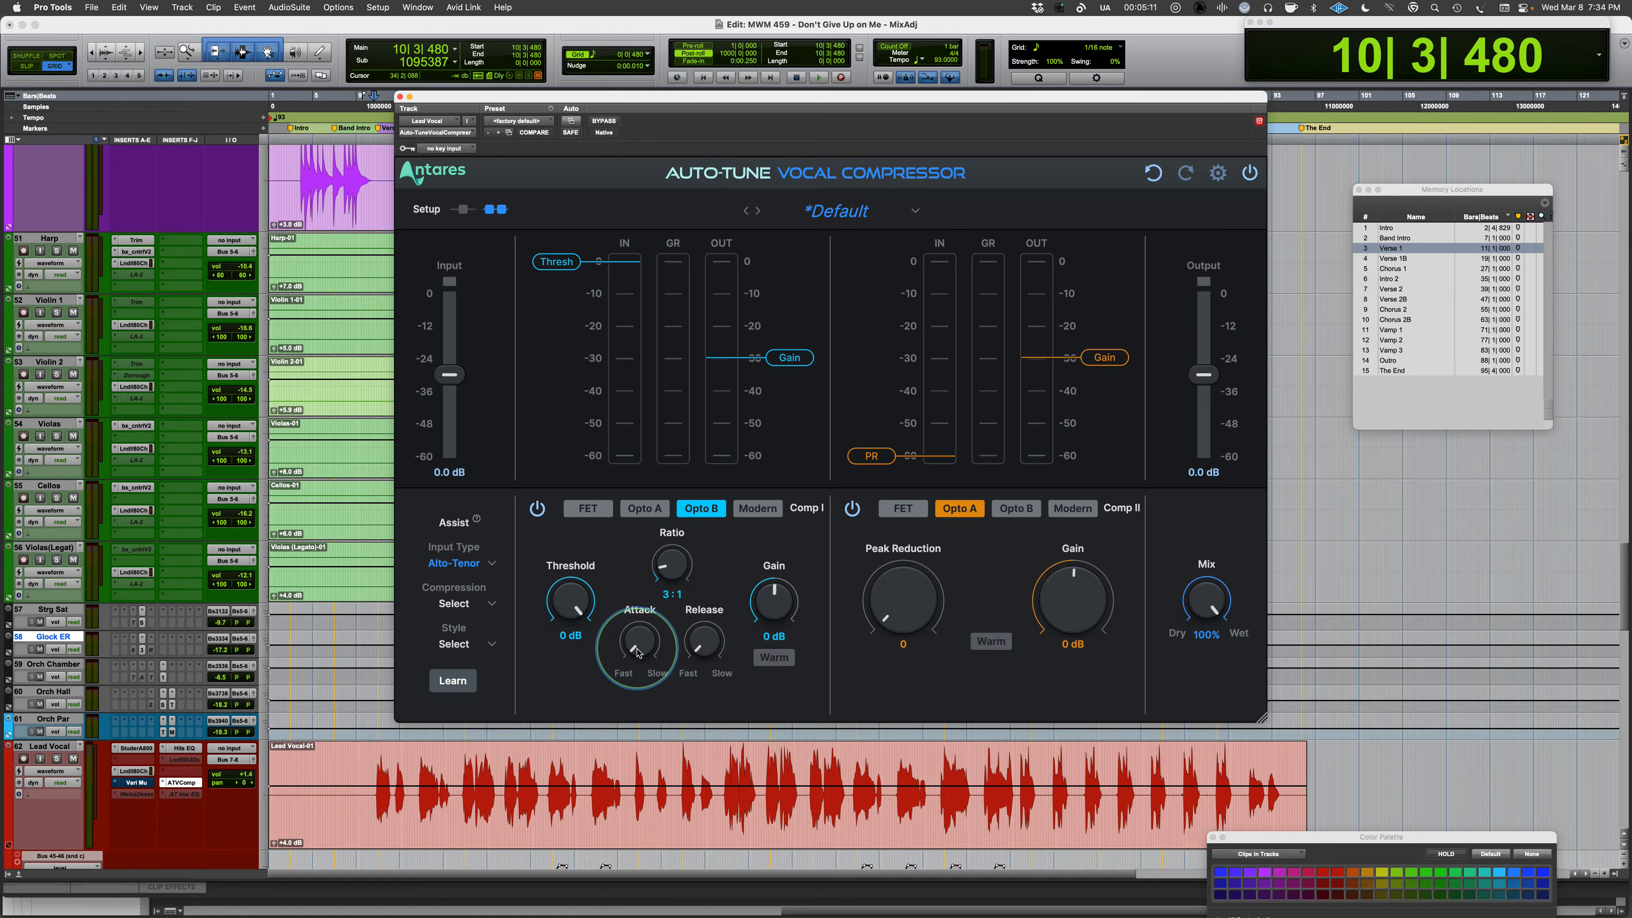
{"action": "scroll", "coordinate": [638, 652], "scroll_direction": "up", "scroll_amount": 3}
{"action": "scroll", "coordinate": [704, 655], "scroll_direction": "up", "scroll_amount": 3}
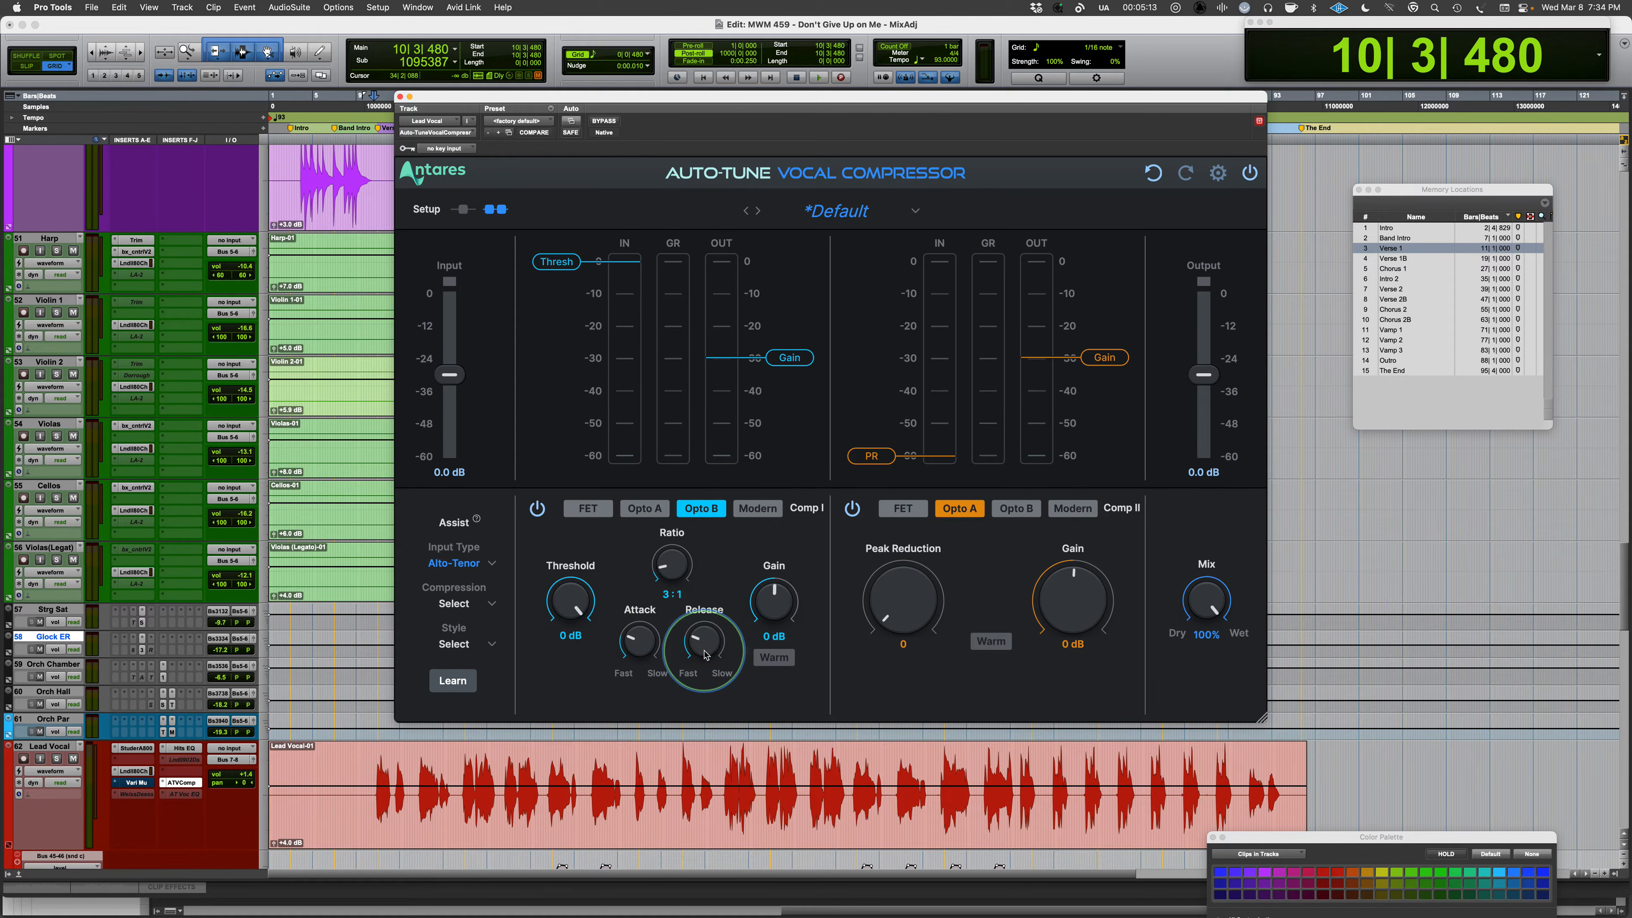
{"action": "left_click", "coordinate": [781, 658]}
{"action": "left_click", "coordinate": [782, 660]}
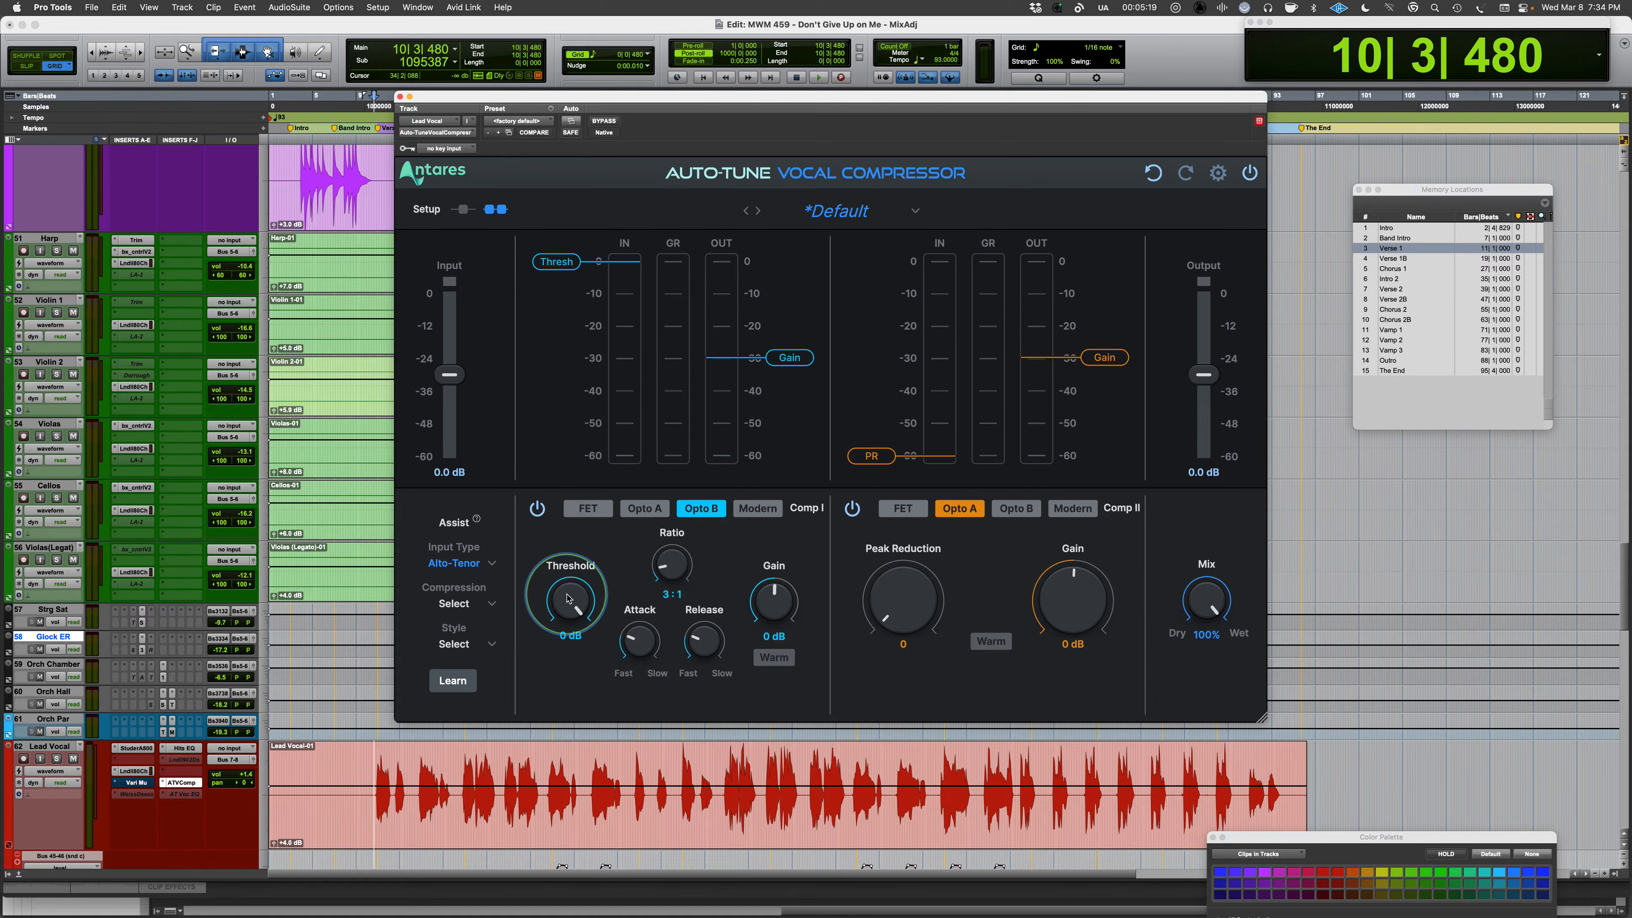
Switch Comp I to Modern and enable the HP and LP side-chain filters.
{"action": "left_click", "coordinate": [753, 518]}
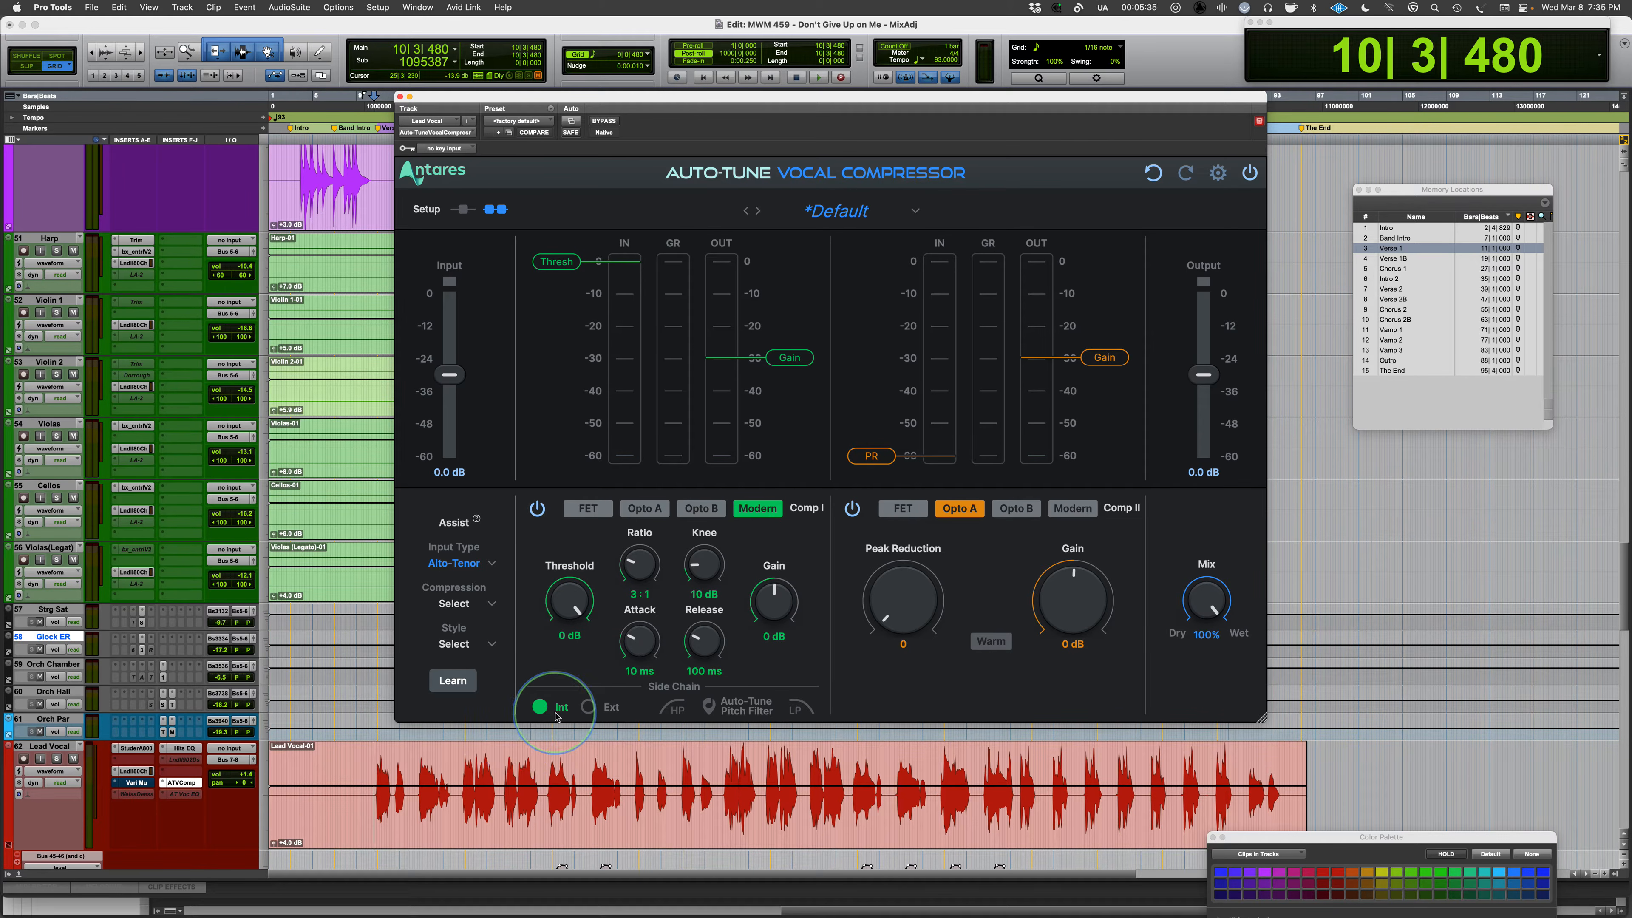
{"action": "left_click", "coordinate": [675, 713]}
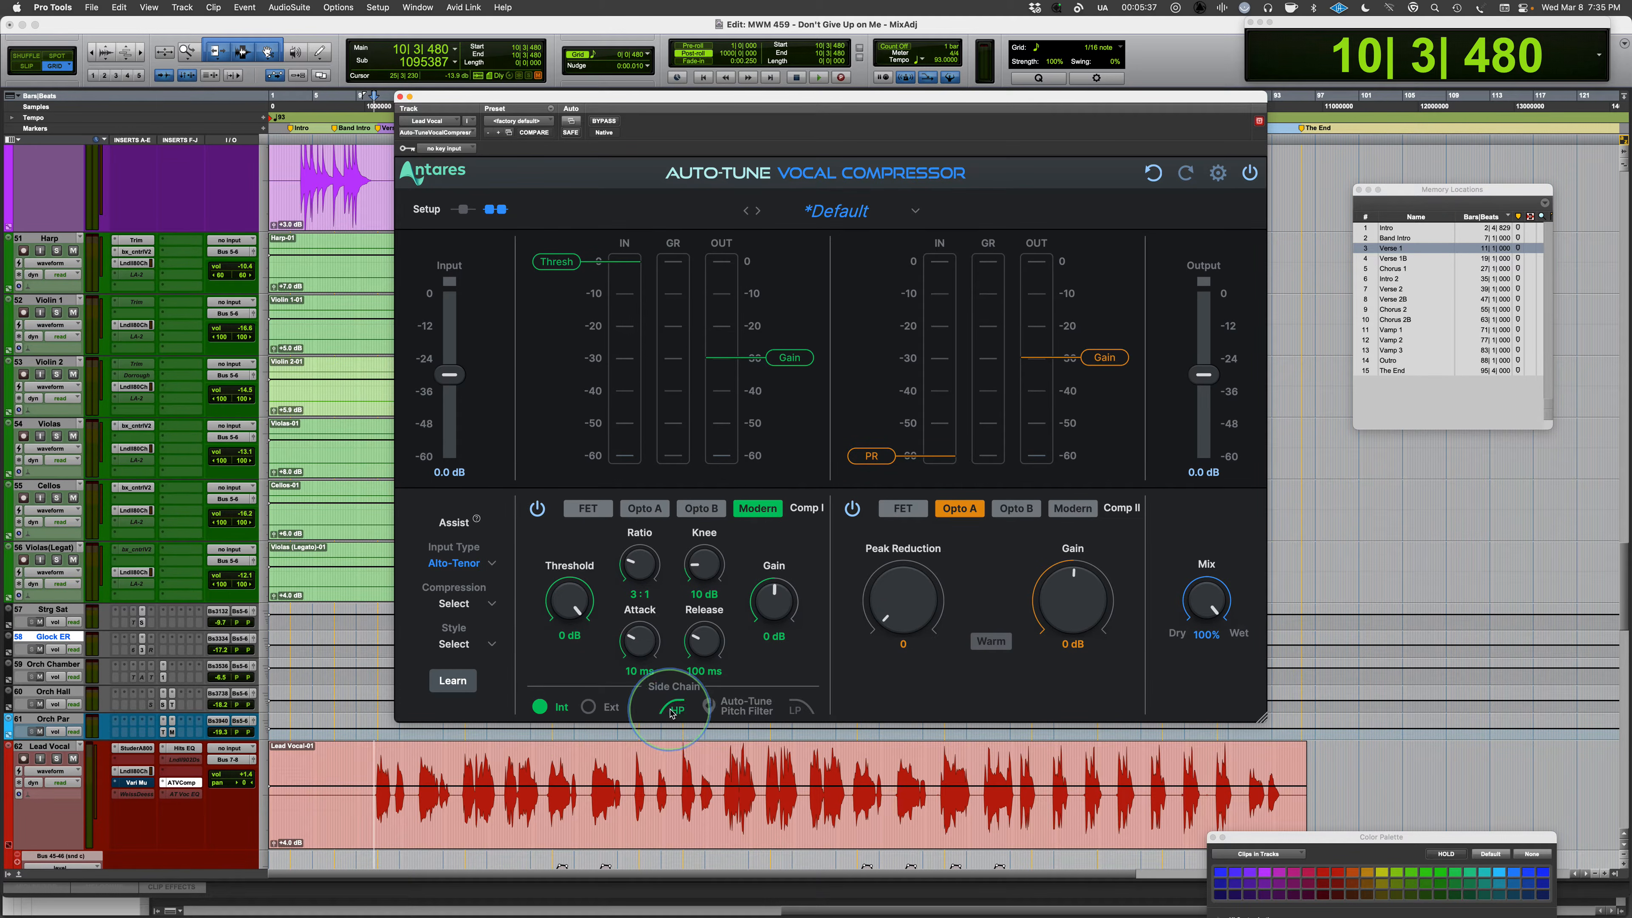
{"action": "left_click", "coordinate": [798, 710]}
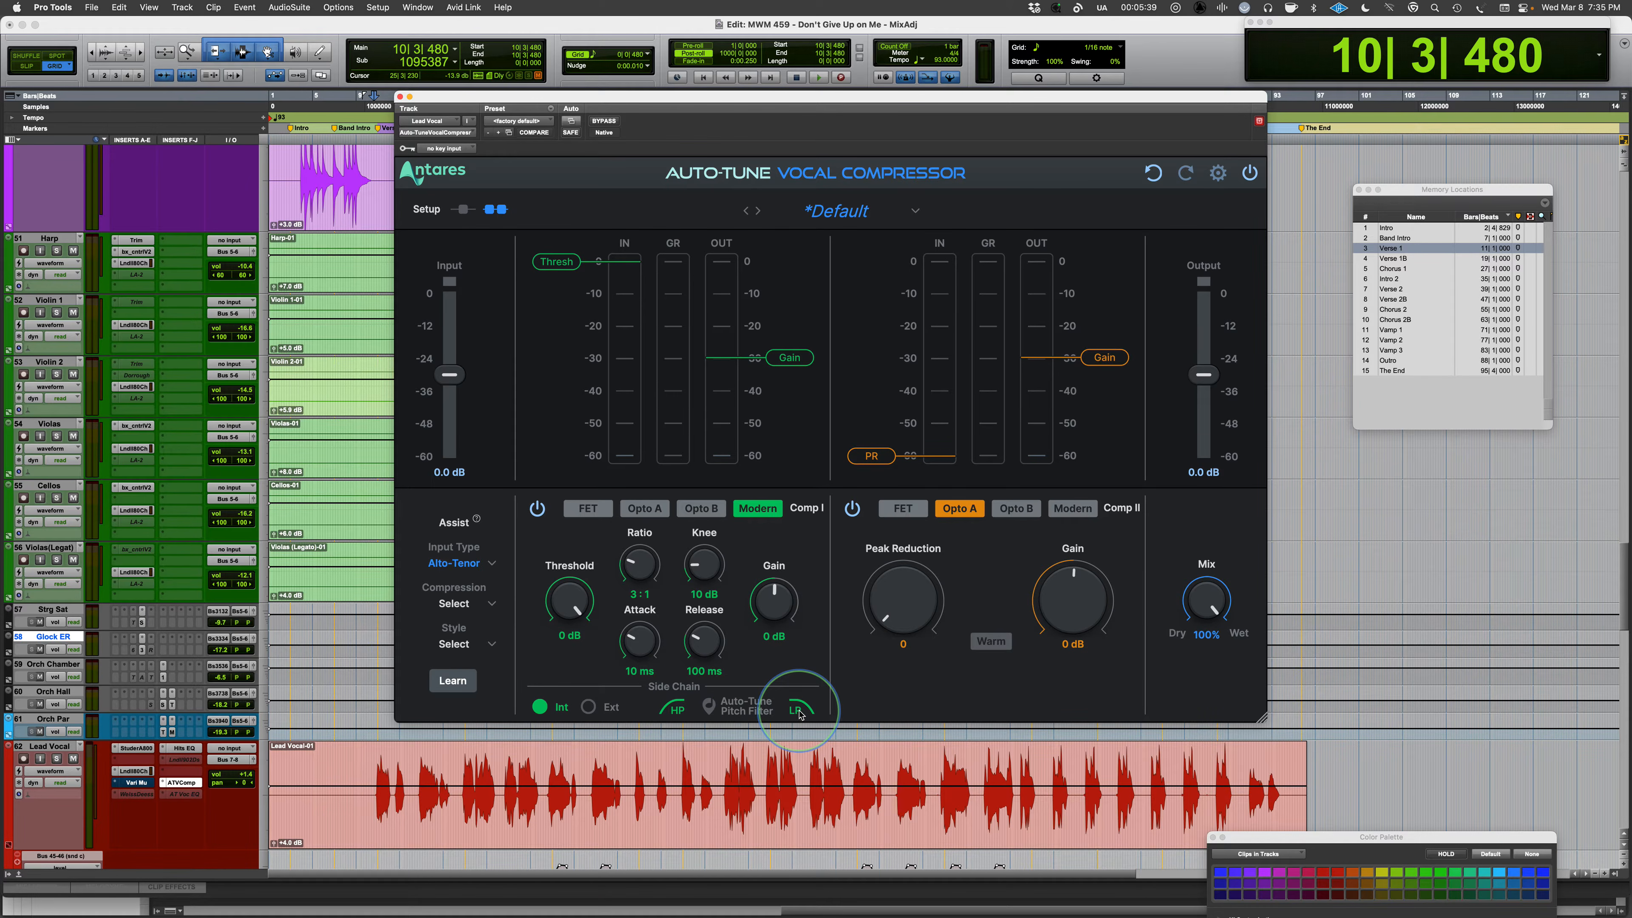
Turn off Comp I's LP and HP side-chain filters and turn on its Auto-Tune Pitch Filter.
{"action": "left_click", "coordinate": [798, 711]}
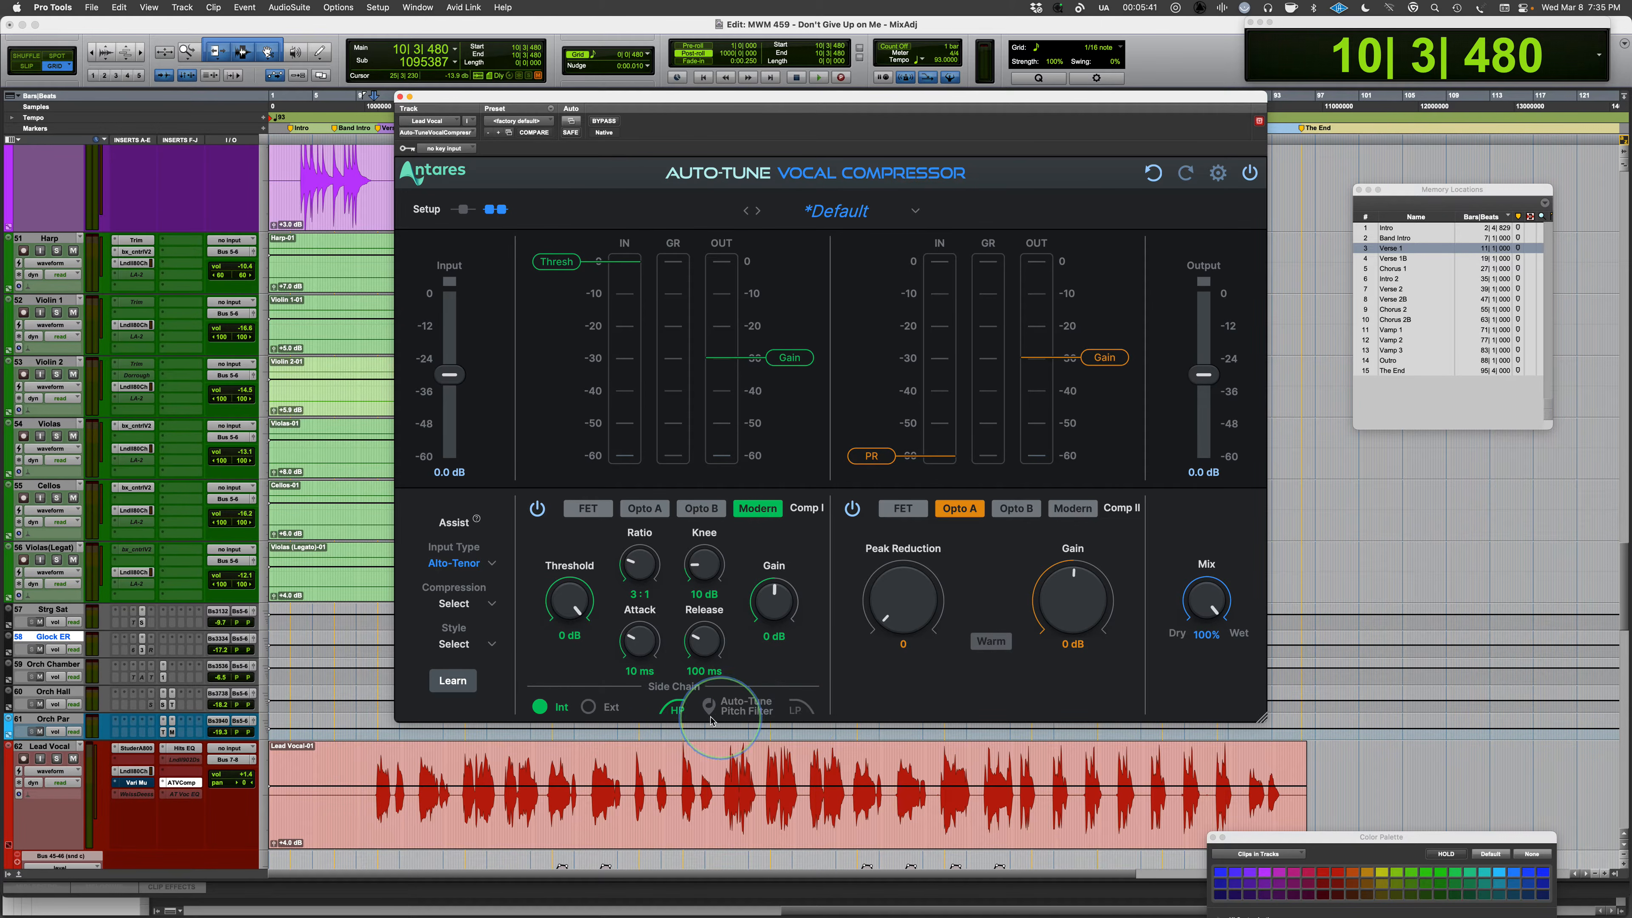
{"action": "left_click", "coordinate": [679, 713]}
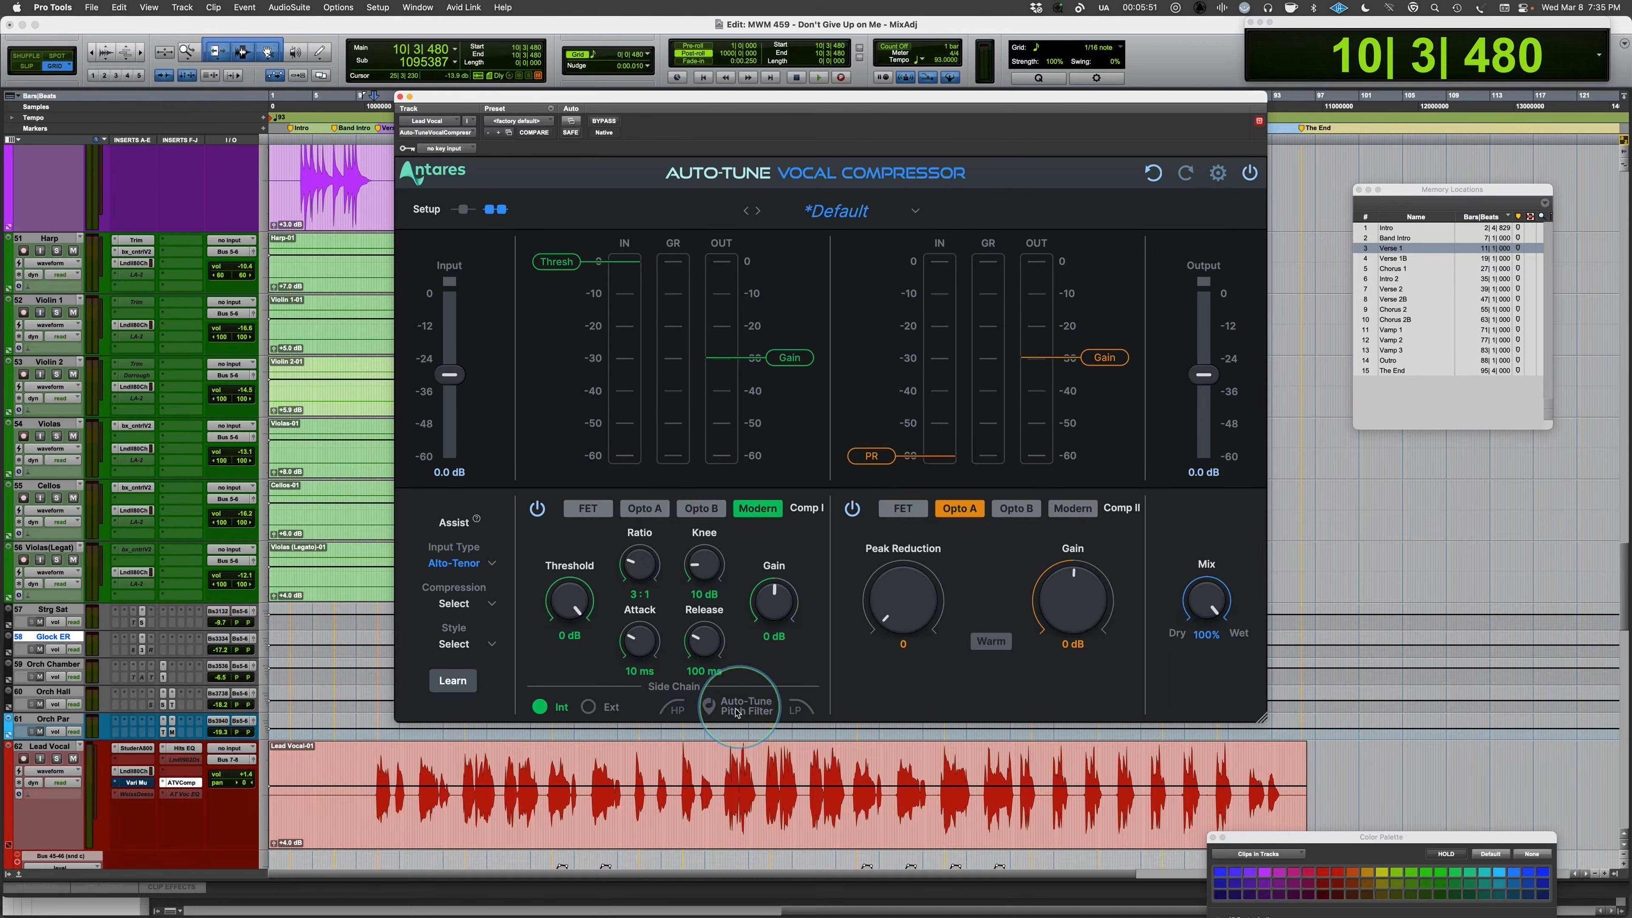
{"action": "left_click", "coordinate": [709, 707]}
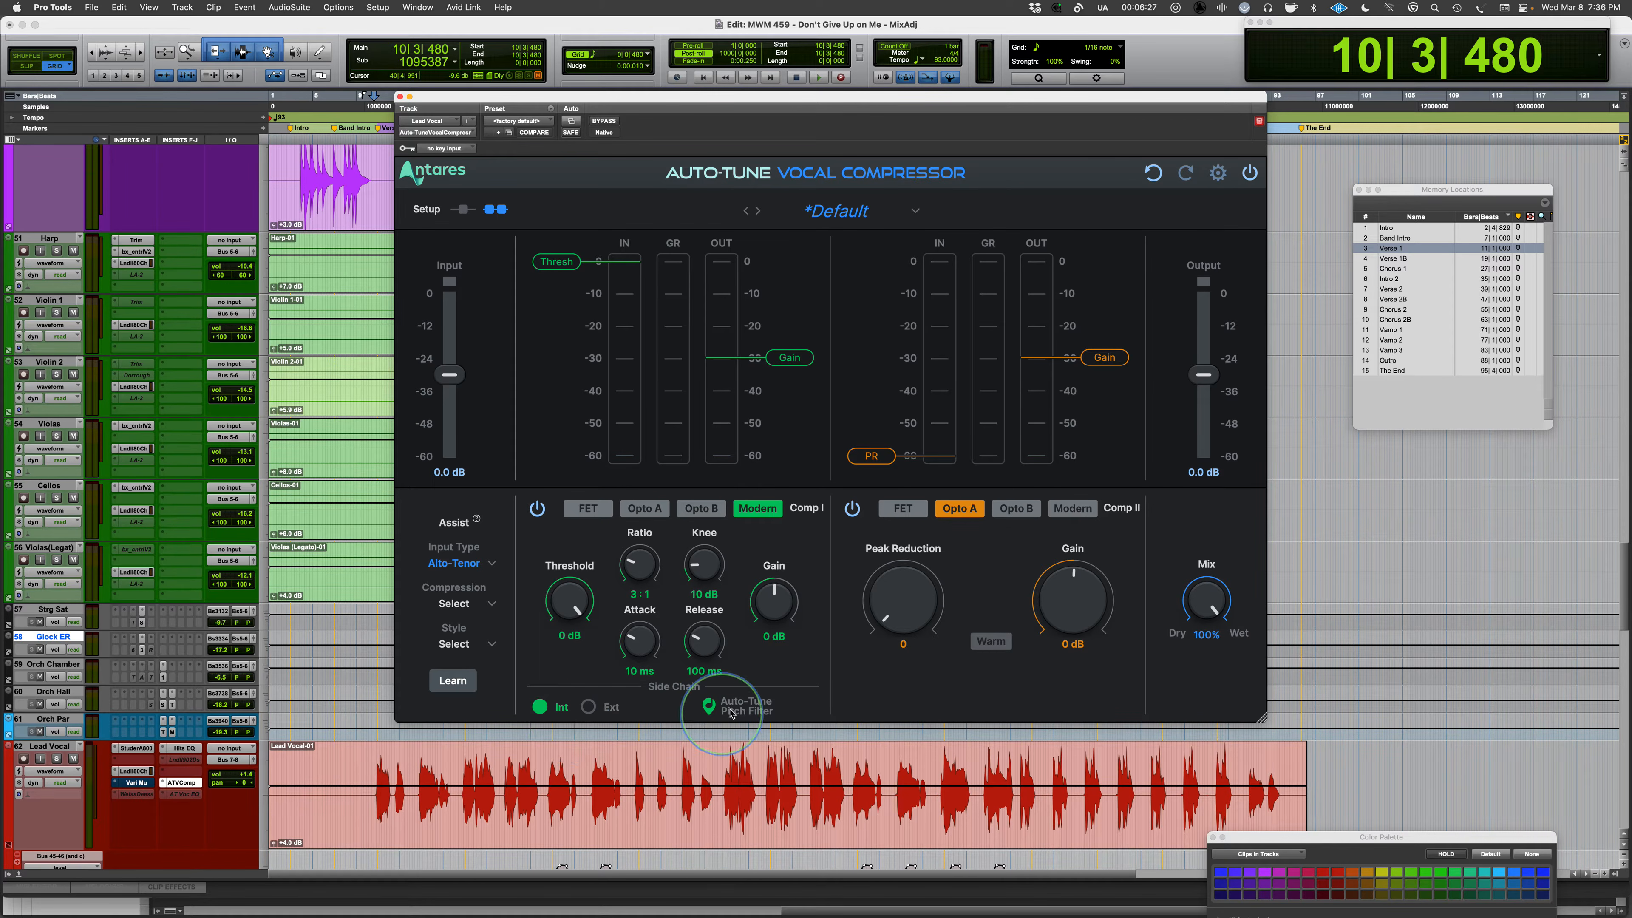
Switch Comp I's side chain to Ext and back to Int, and turn off the Auto-Tune Pitch Filter.
{"action": "left_click", "coordinate": [589, 707]}
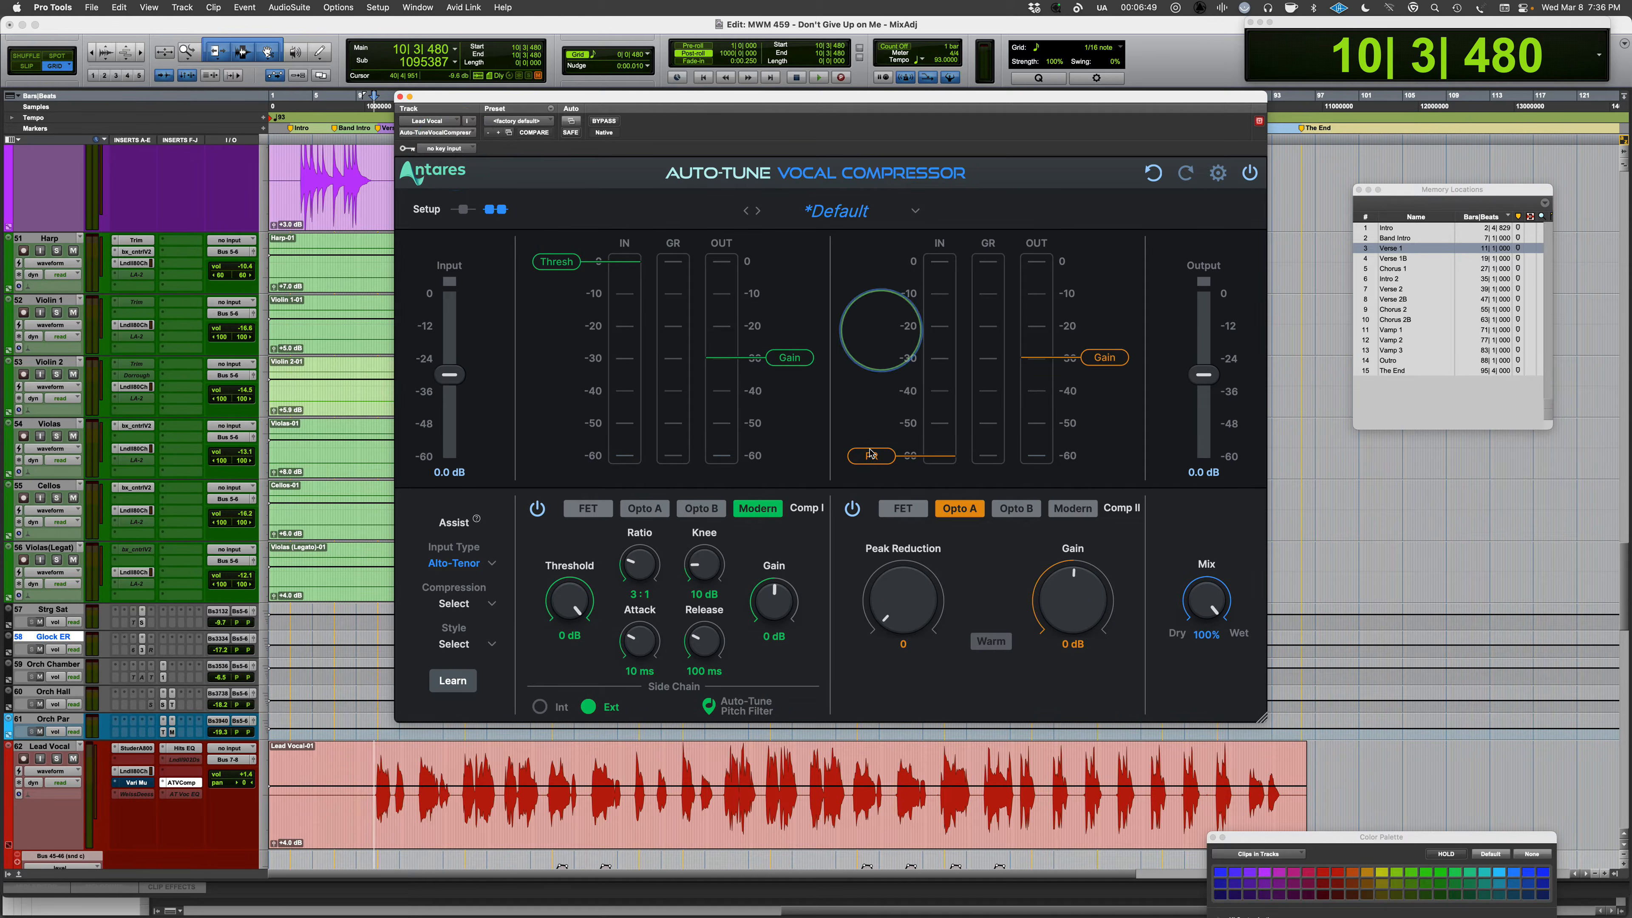
{"action": "left_click", "coordinate": [540, 707]}
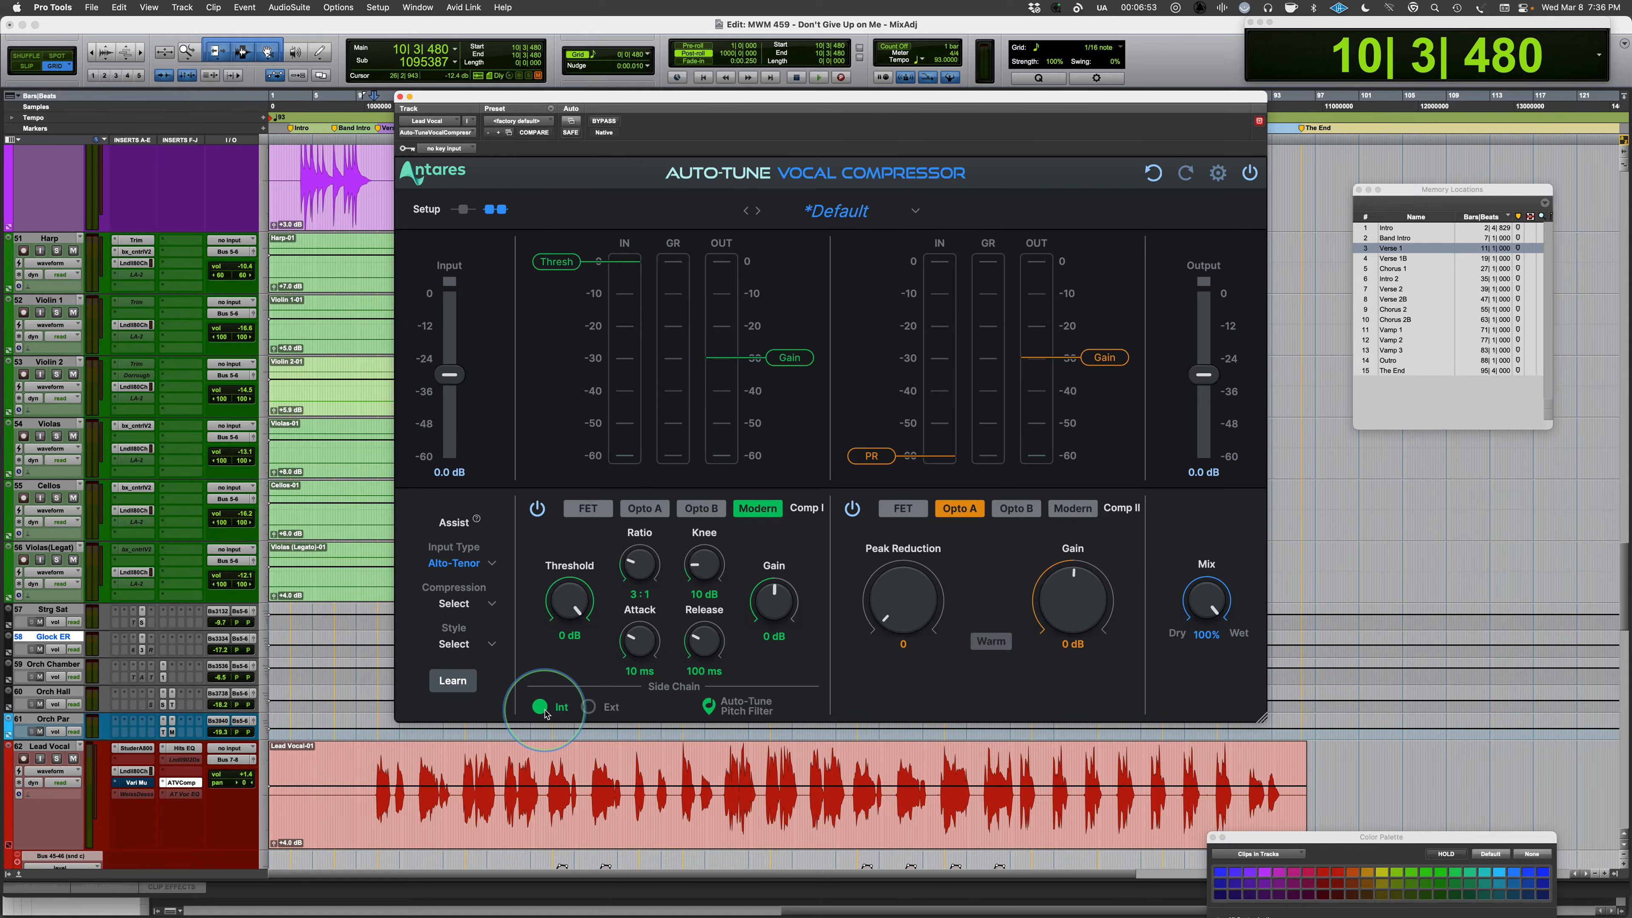
{"action": "left_click", "coordinate": [710, 706]}
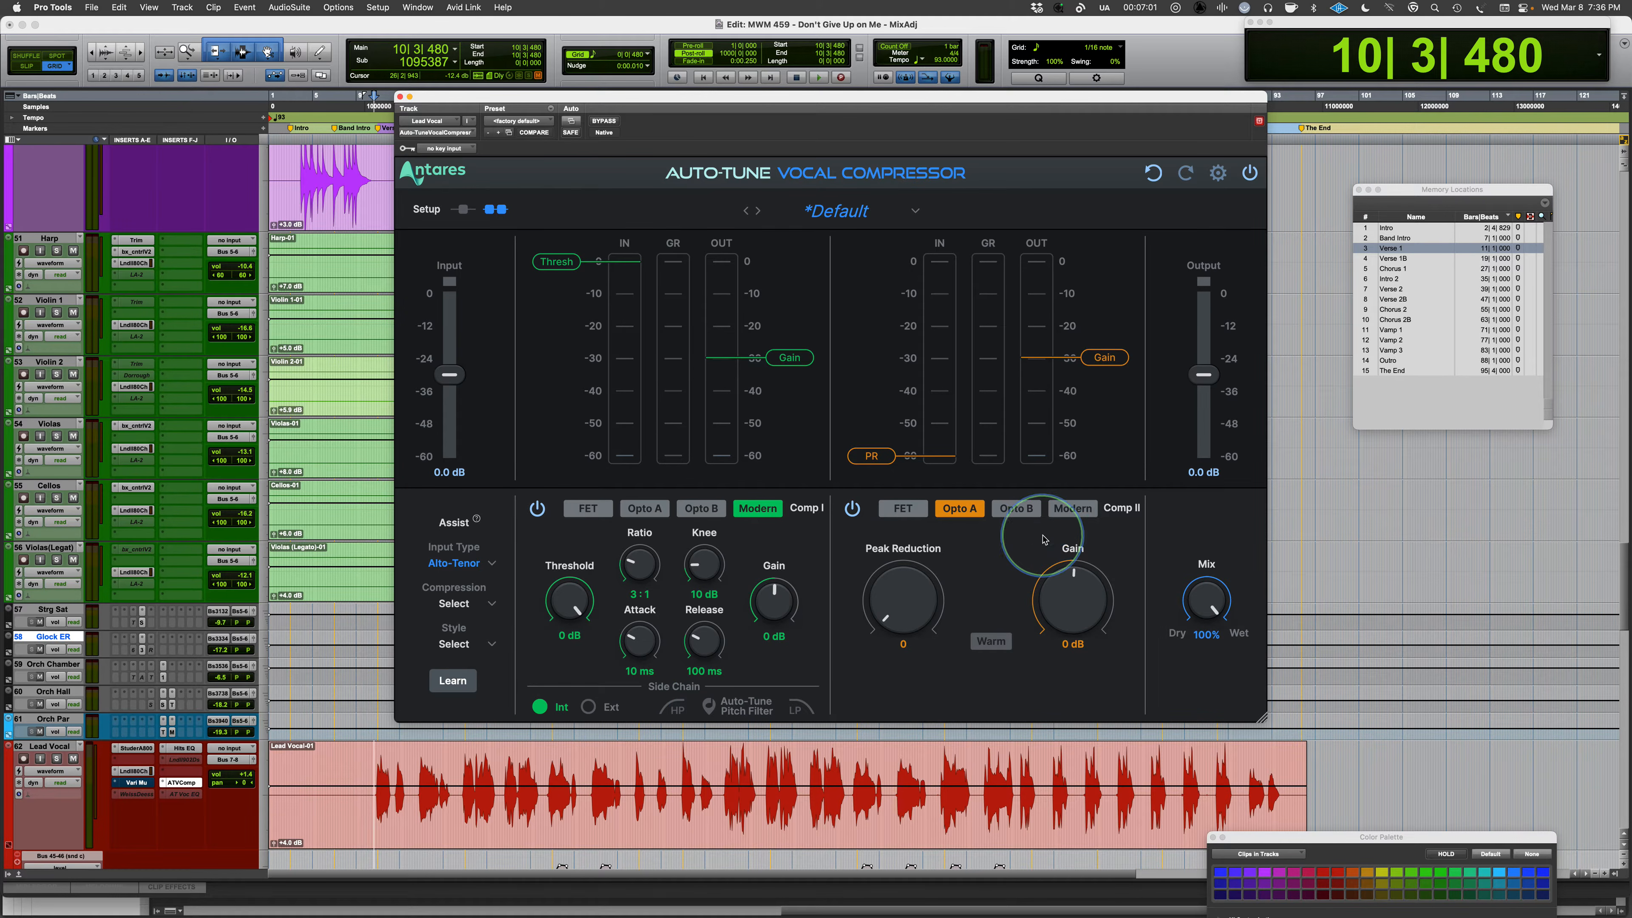
Cycle Comp II through the FET, Opto A and Opto B models and leave it on Modern.
{"action": "left_click", "coordinate": [902, 508]}
{"action": "left_click", "coordinate": [959, 508]}
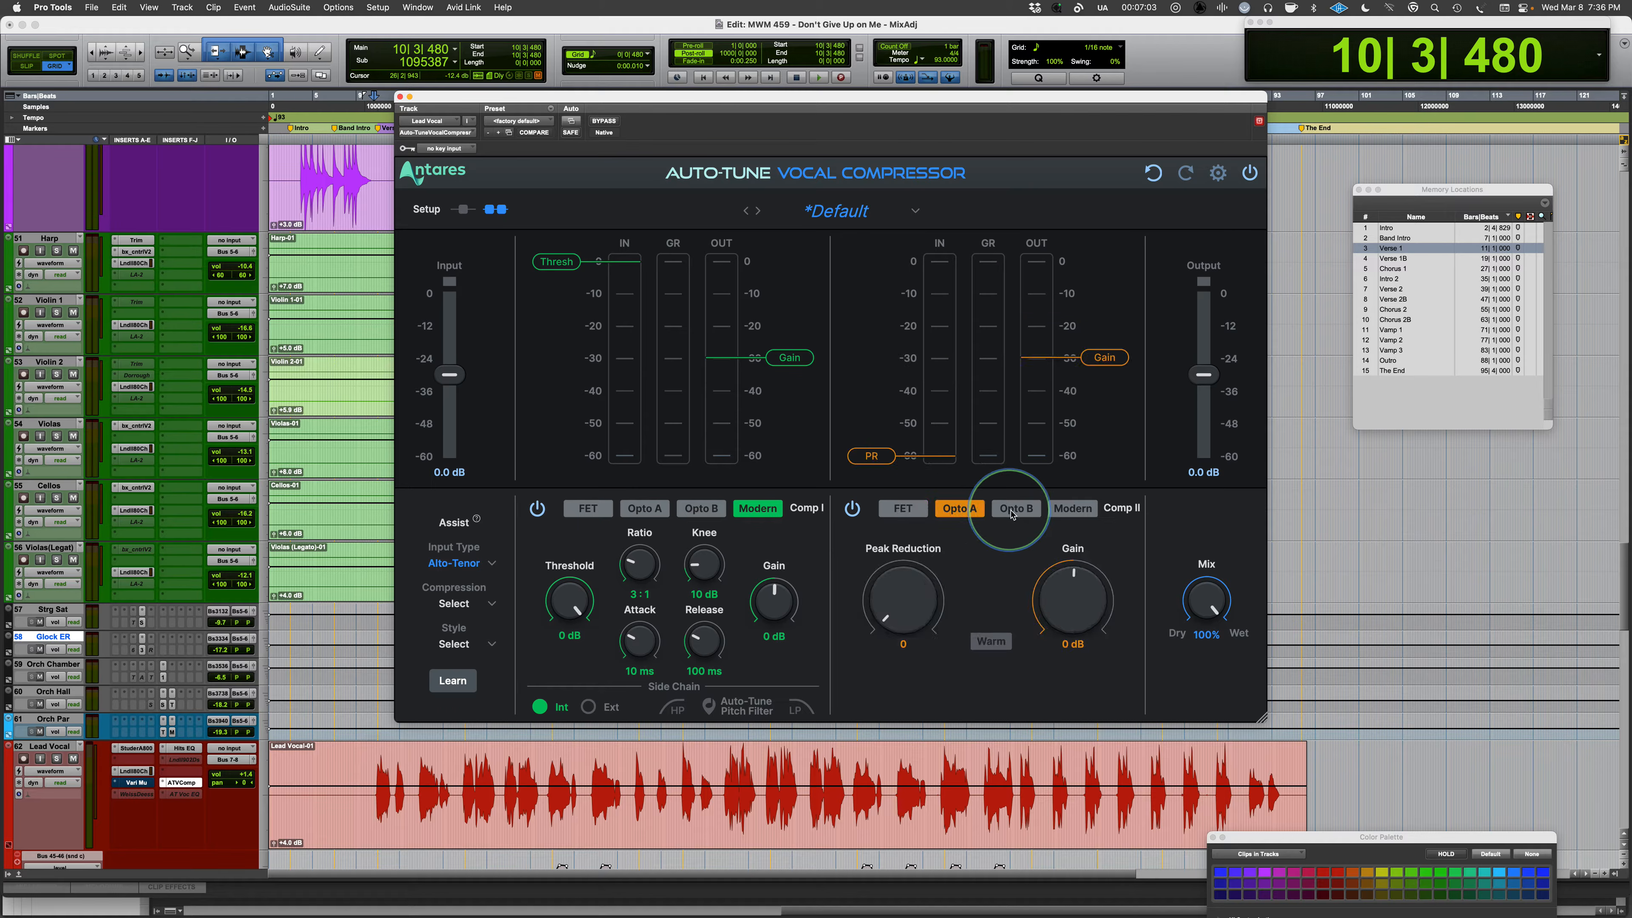
{"action": "left_click", "coordinate": [1015, 508]}
{"action": "left_click", "coordinate": [1067, 514]}
Turn off Comp II and switch Comp I to the FET model.
{"action": "left_click", "coordinate": [852, 508]}
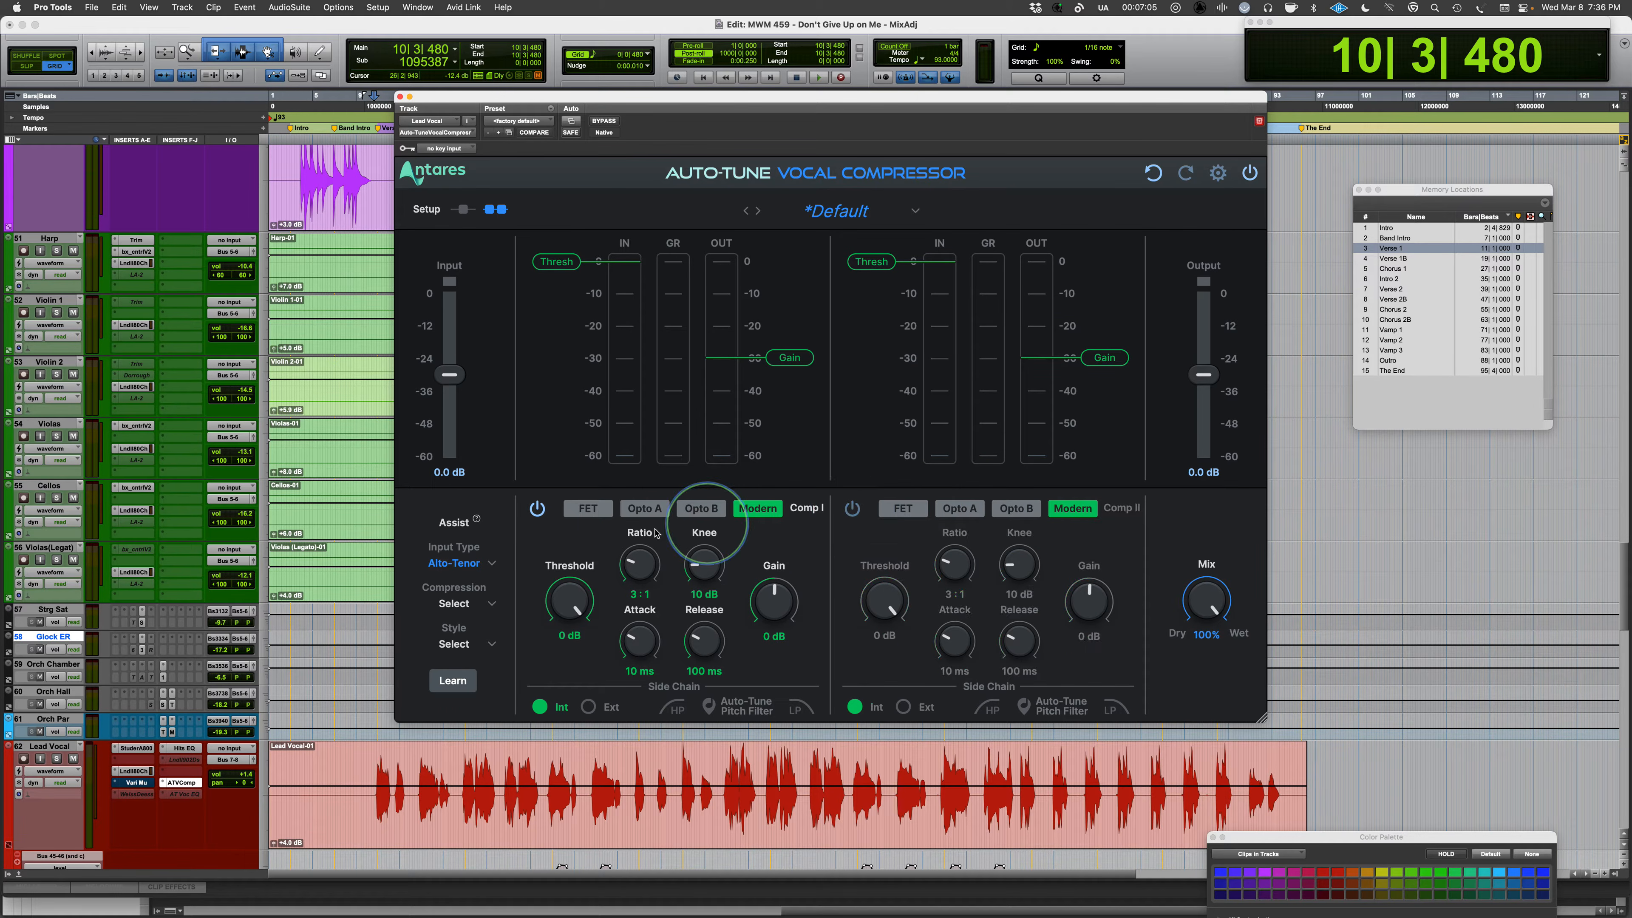
{"action": "left_click", "coordinate": [596, 521]}
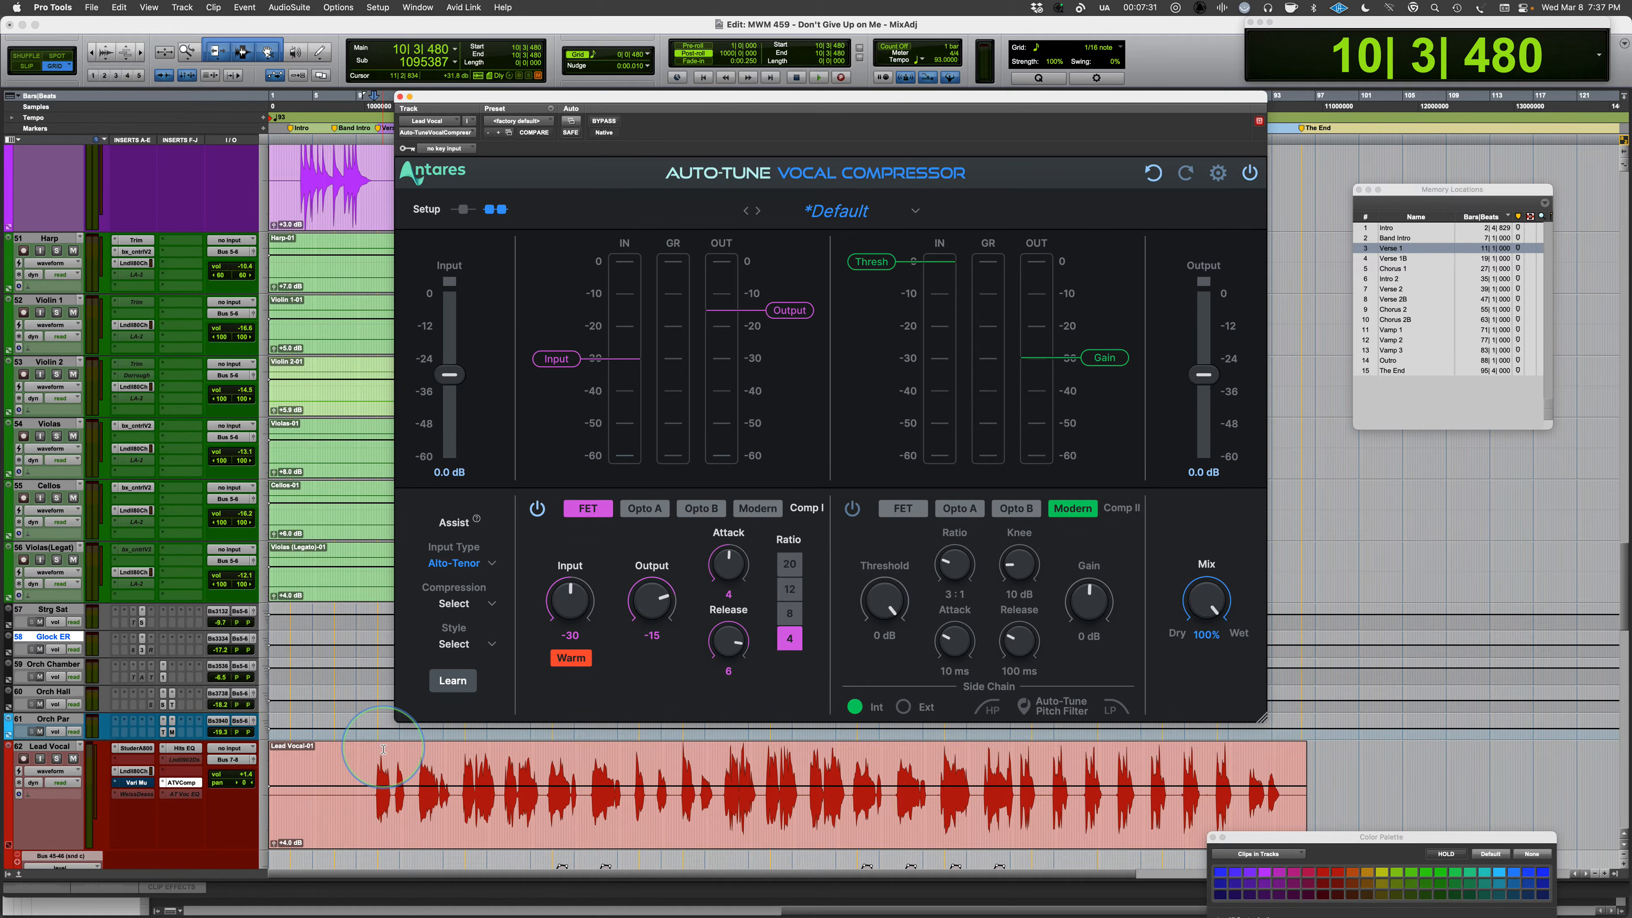
Solo the Lead Vocal track, play it with the compressor bypassed, and re-enable the compressor after stopping.
{"action": "left_click", "coordinate": [56, 758]}
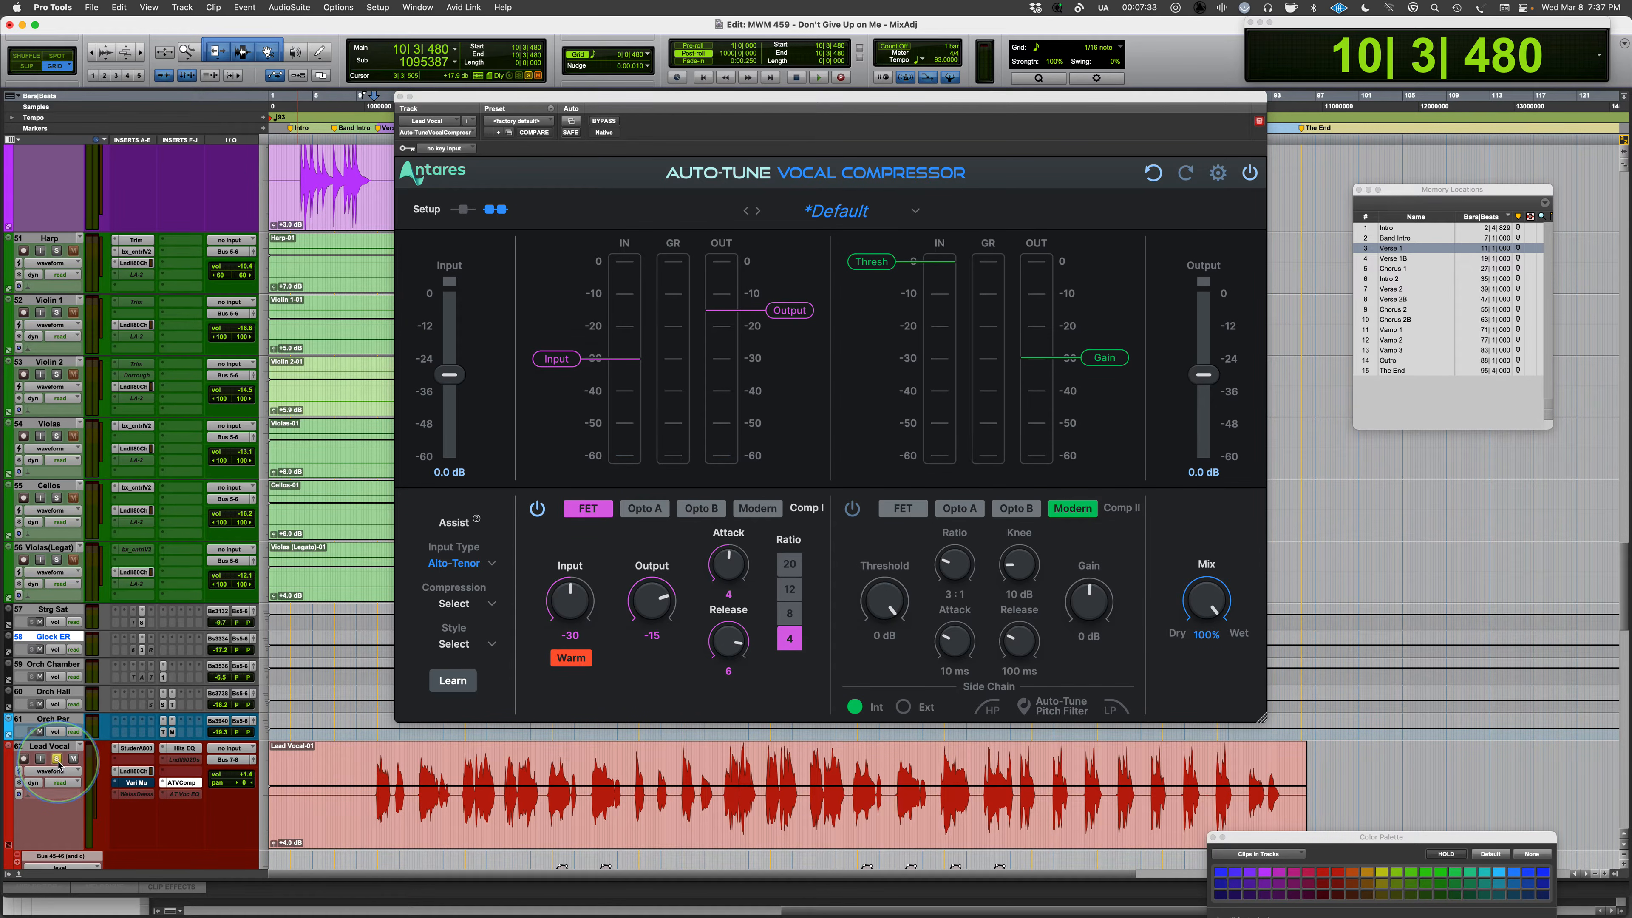
{"action": "left_click", "coordinate": [607, 122]}
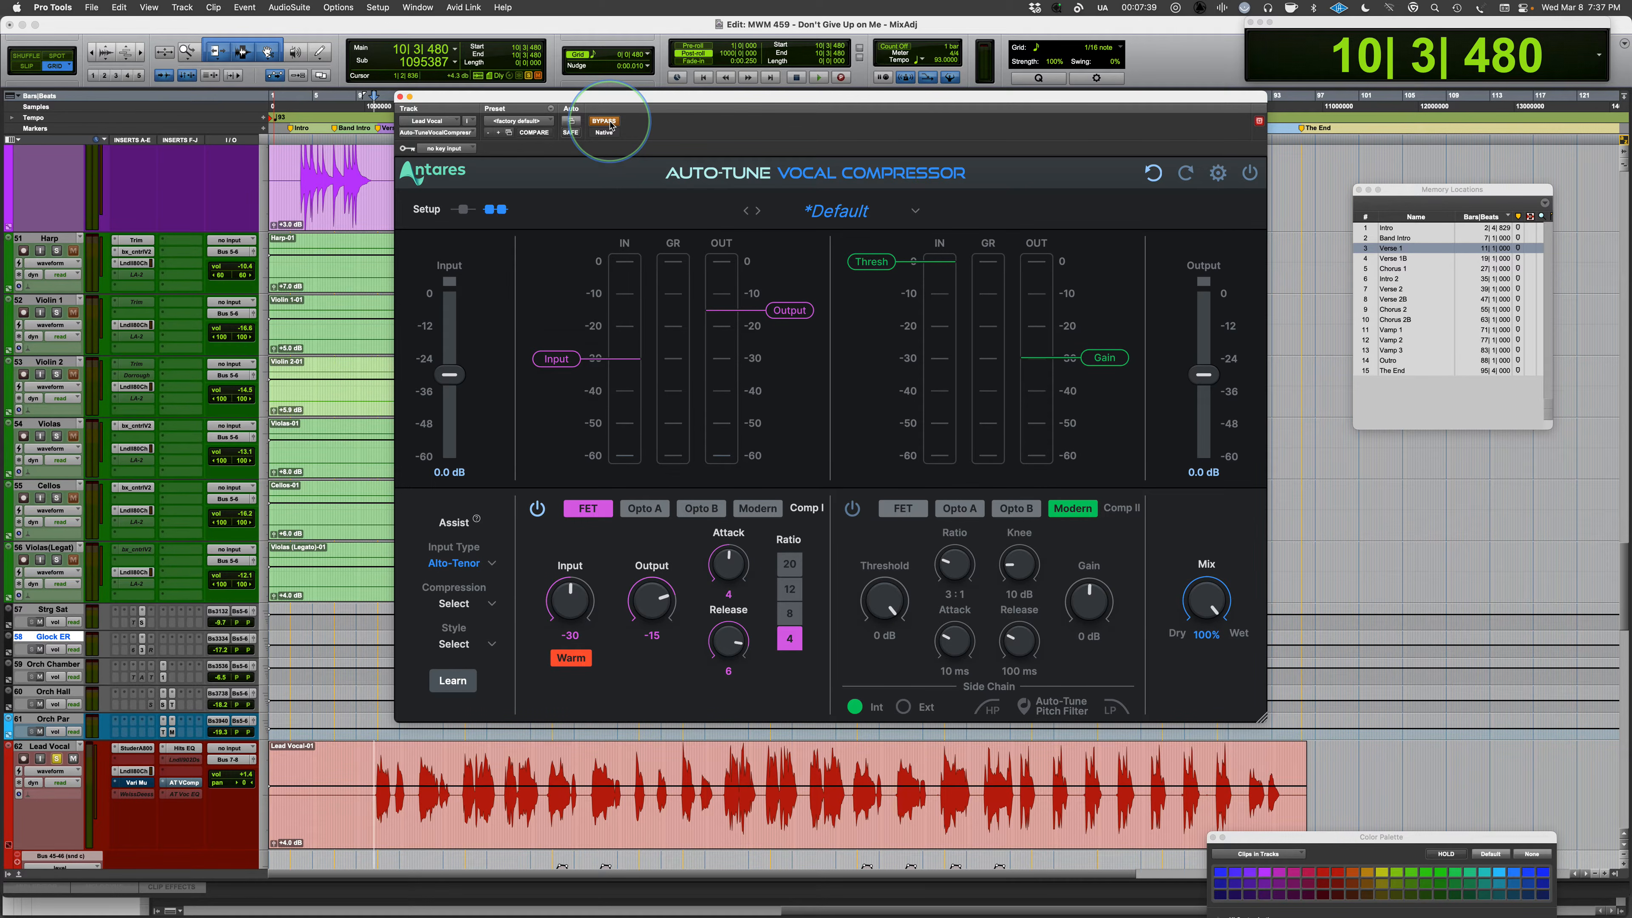
{"action": "key", "text": "space"}
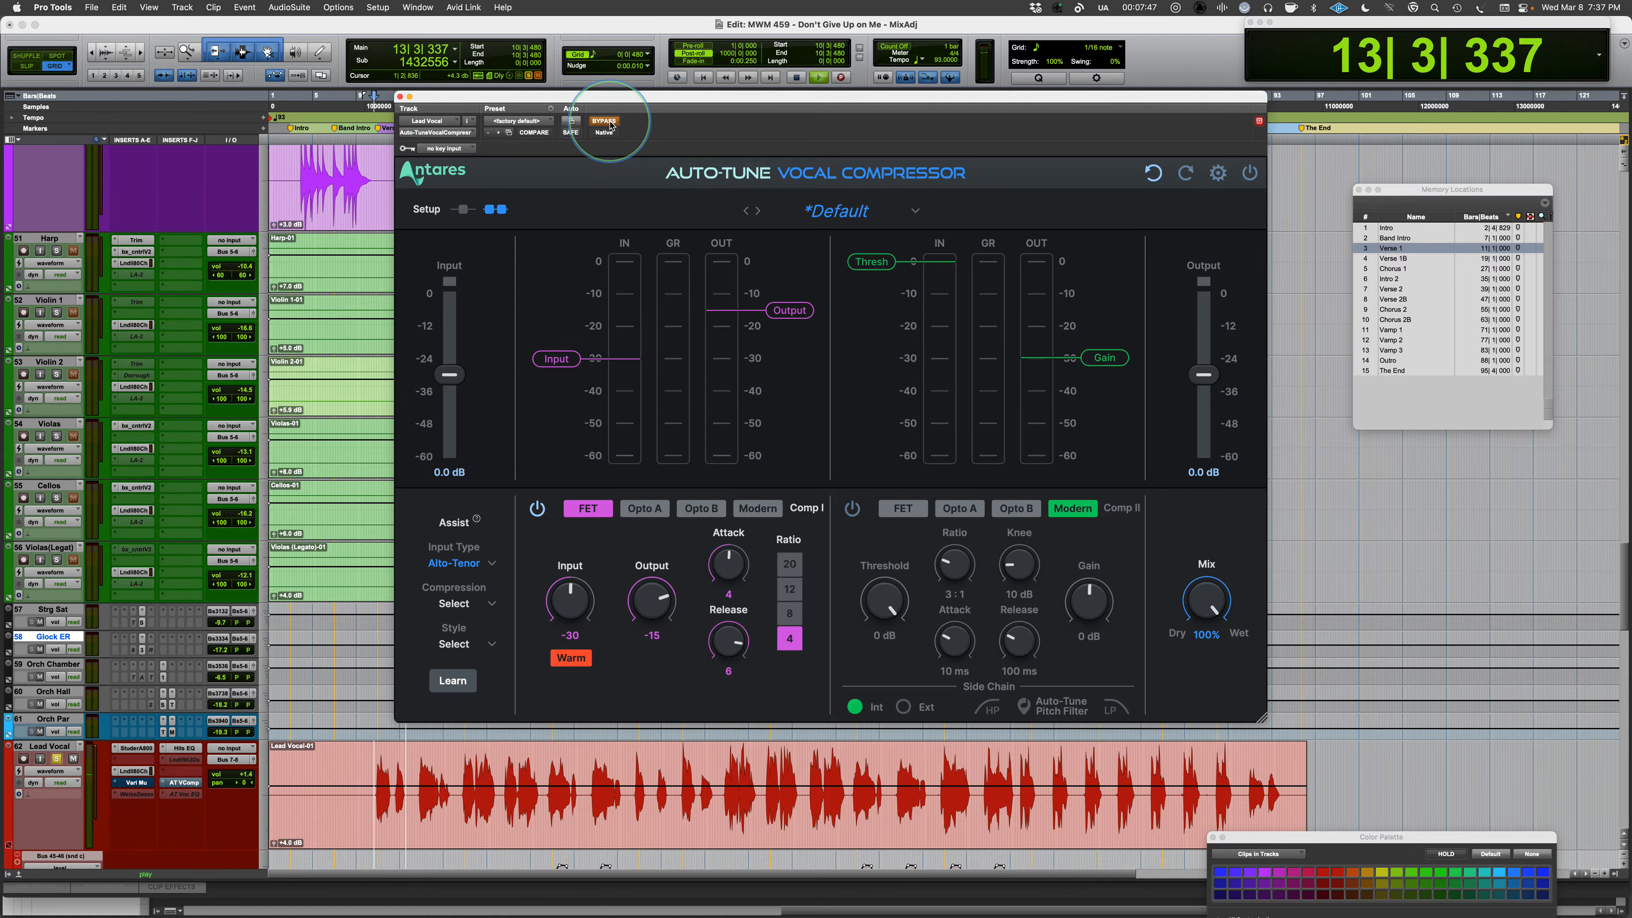
{"action": "left_click", "coordinate": [429, 805]}
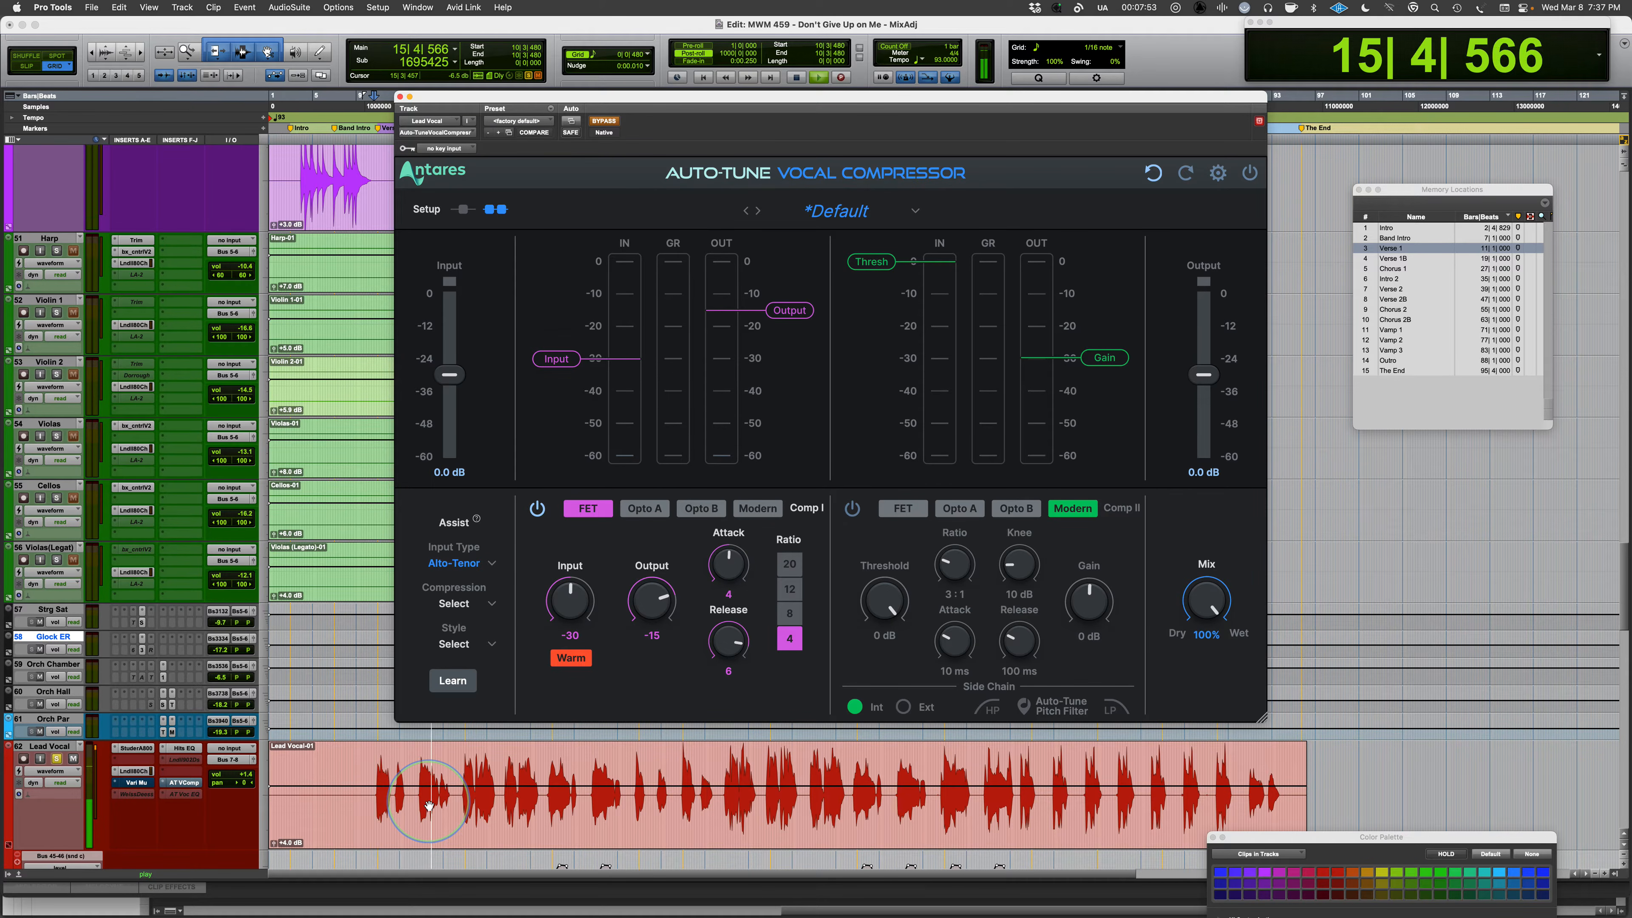
{"action": "key", "text": "space"}
{"action": "left_click", "coordinate": [604, 121]}
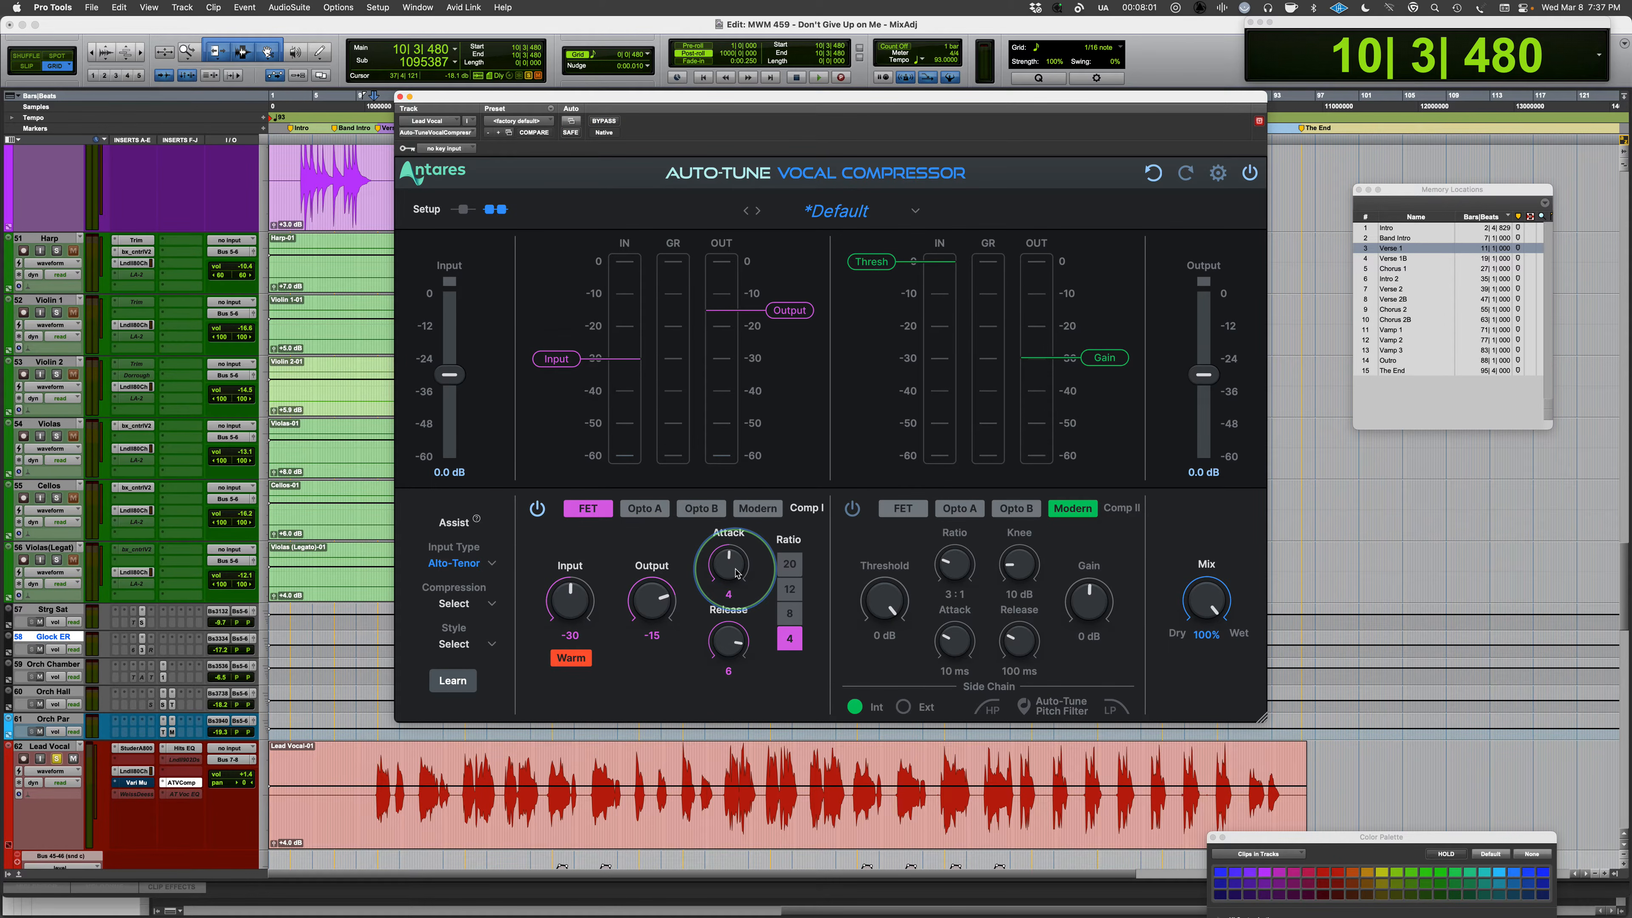
Sweep Comp I's Attack and Release between 7 and 1, leaving both at 7.
{"action": "scroll", "coordinate": [737, 573], "scroll_direction": "up", "scroll_amount": 3}
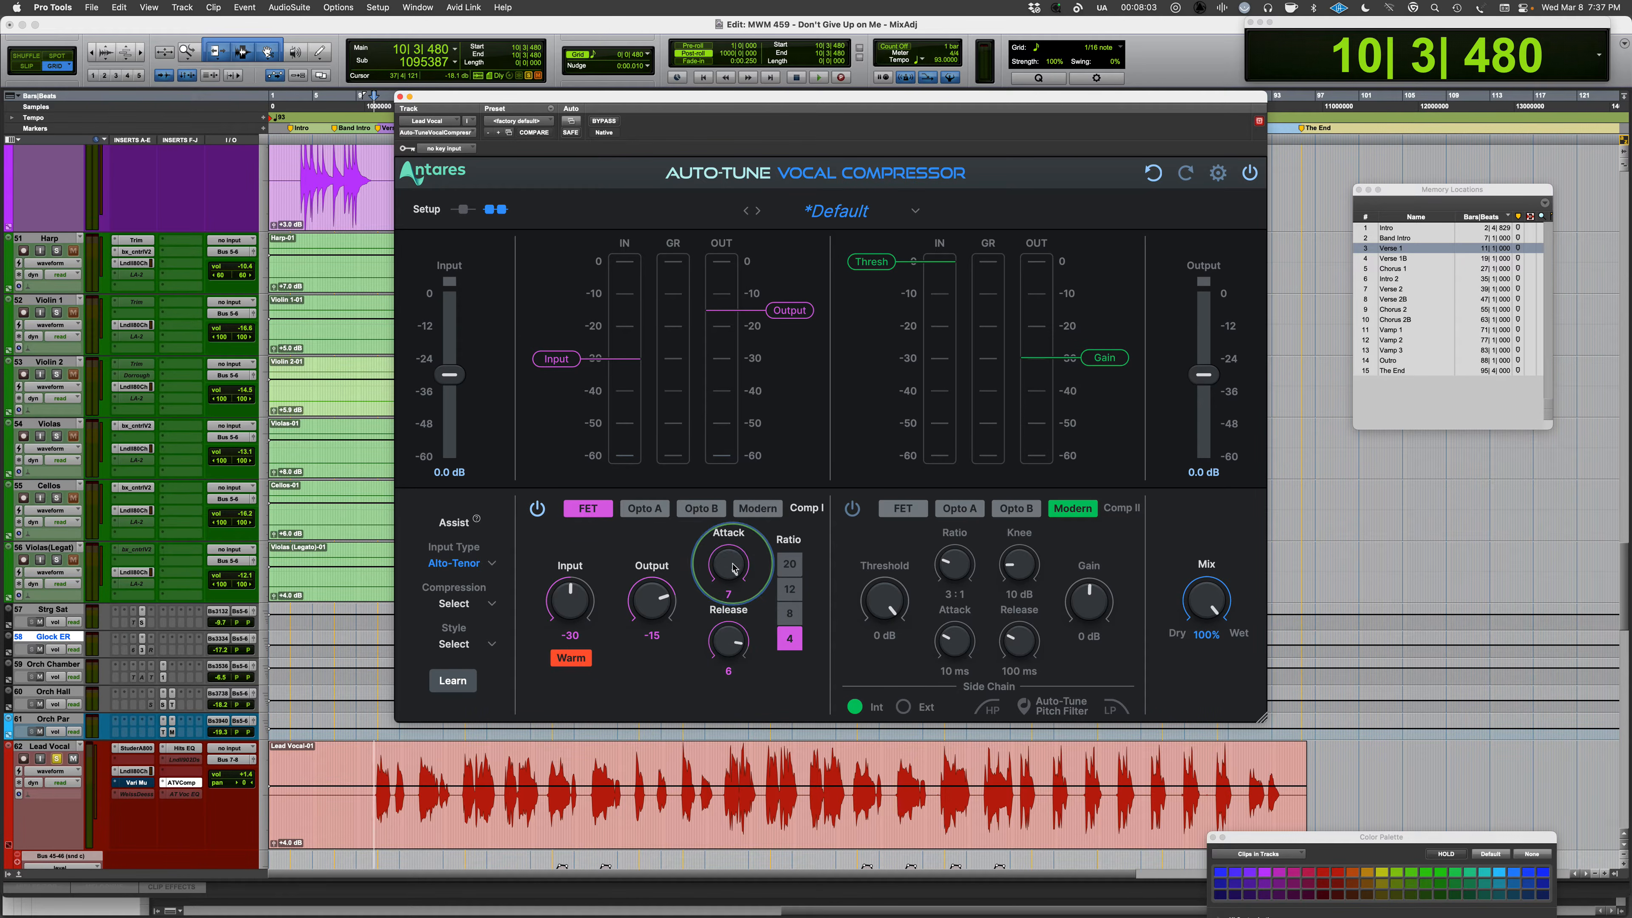
{"action": "scroll", "coordinate": [734, 566], "scroll_direction": "down", "scroll_amount": 6}
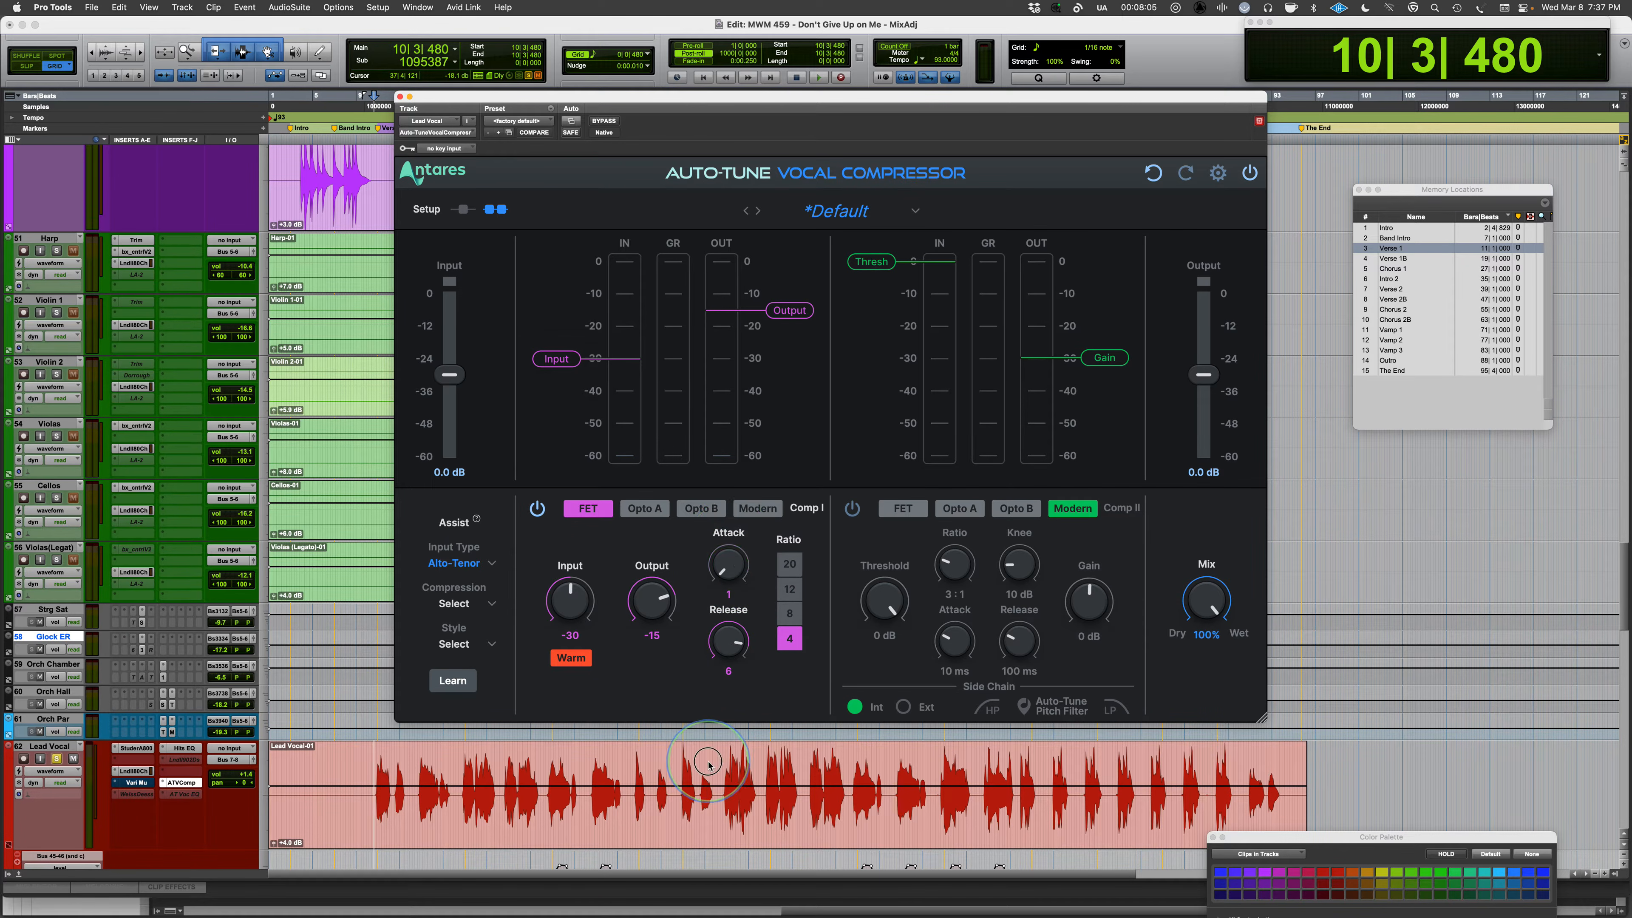
{"action": "scroll", "coordinate": [720, 565], "scroll_direction": "up", "scroll_amount": 6}
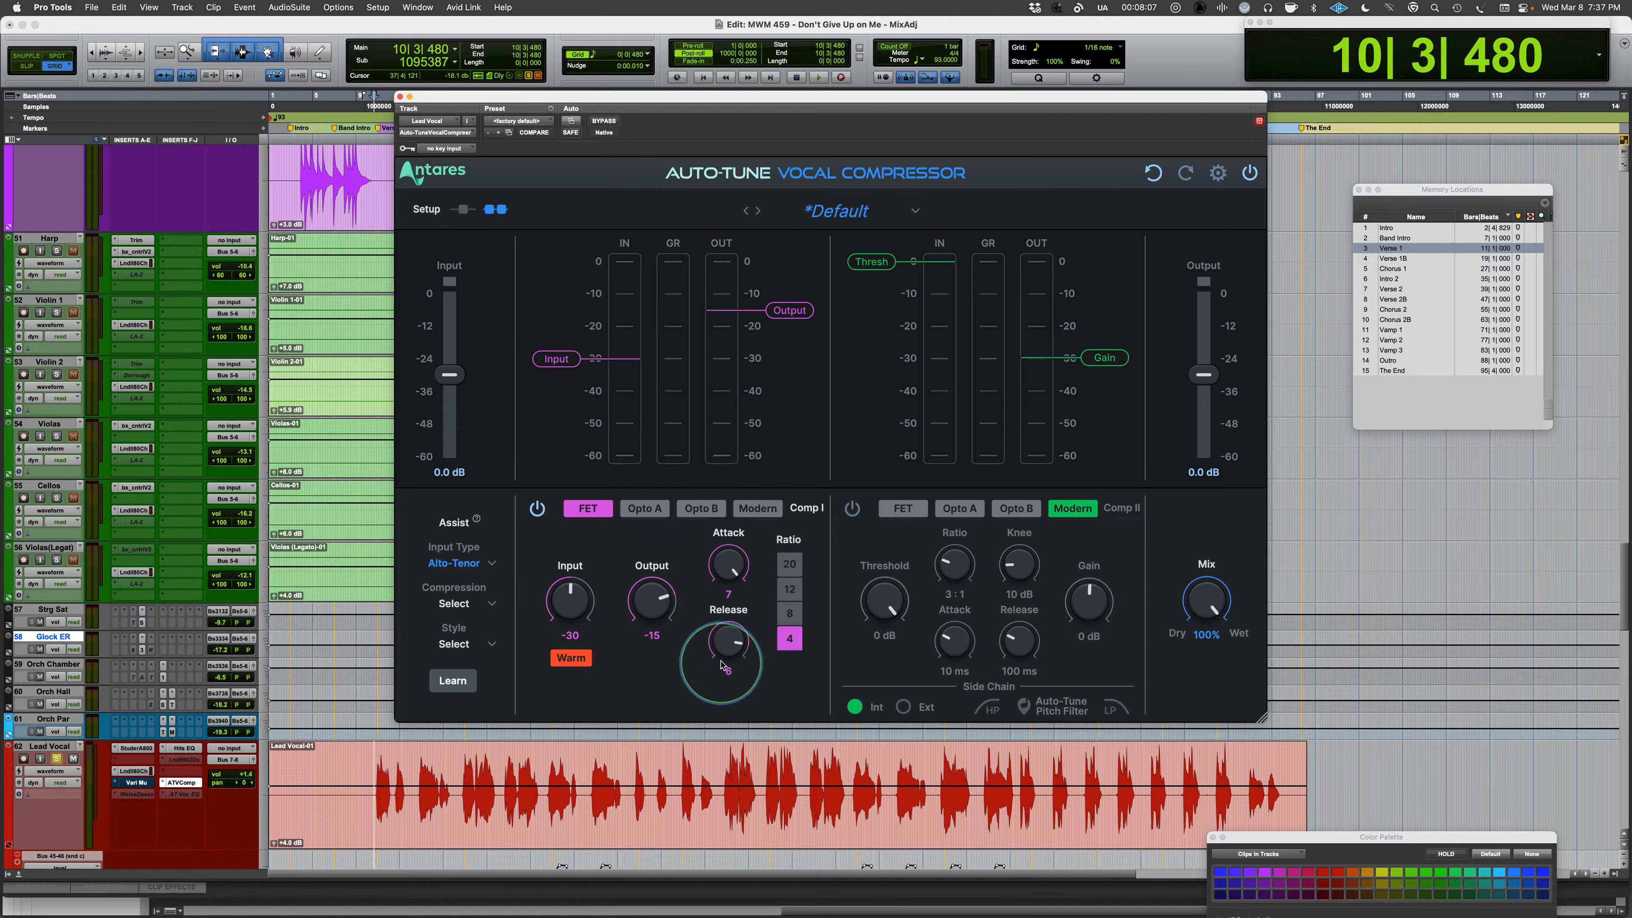
{"action": "scroll", "coordinate": [728, 641], "scroll_direction": "up", "scroll_amount": 1}
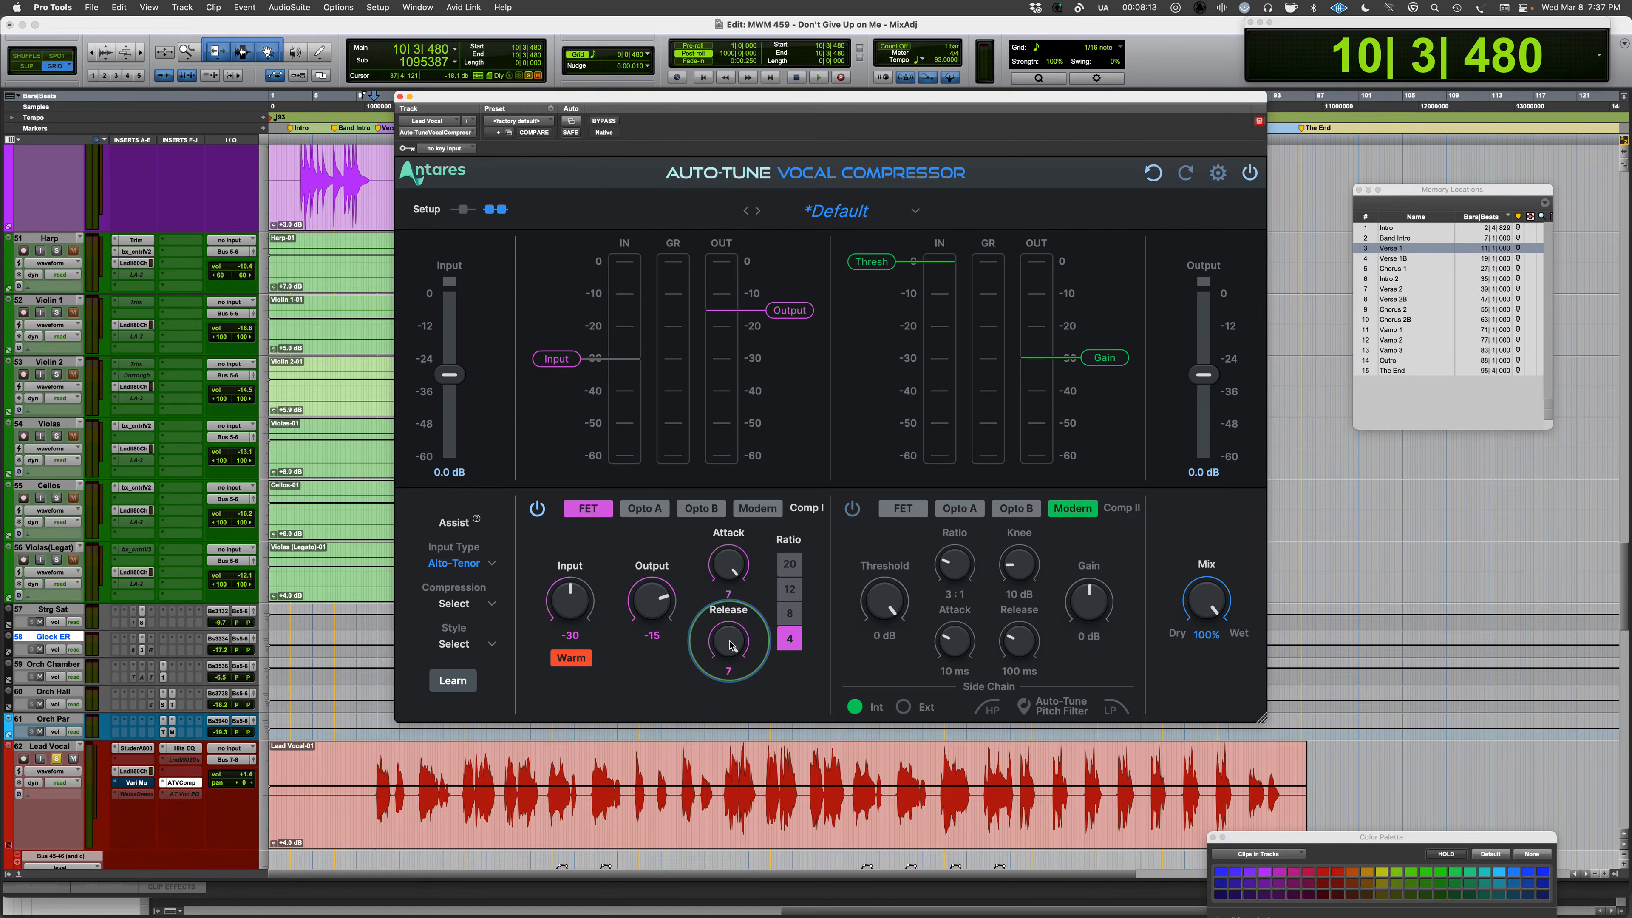
{"action": "scroll", "coordinate": [731, 644], "scroll_direction": "down", "scroll_amount": 6}
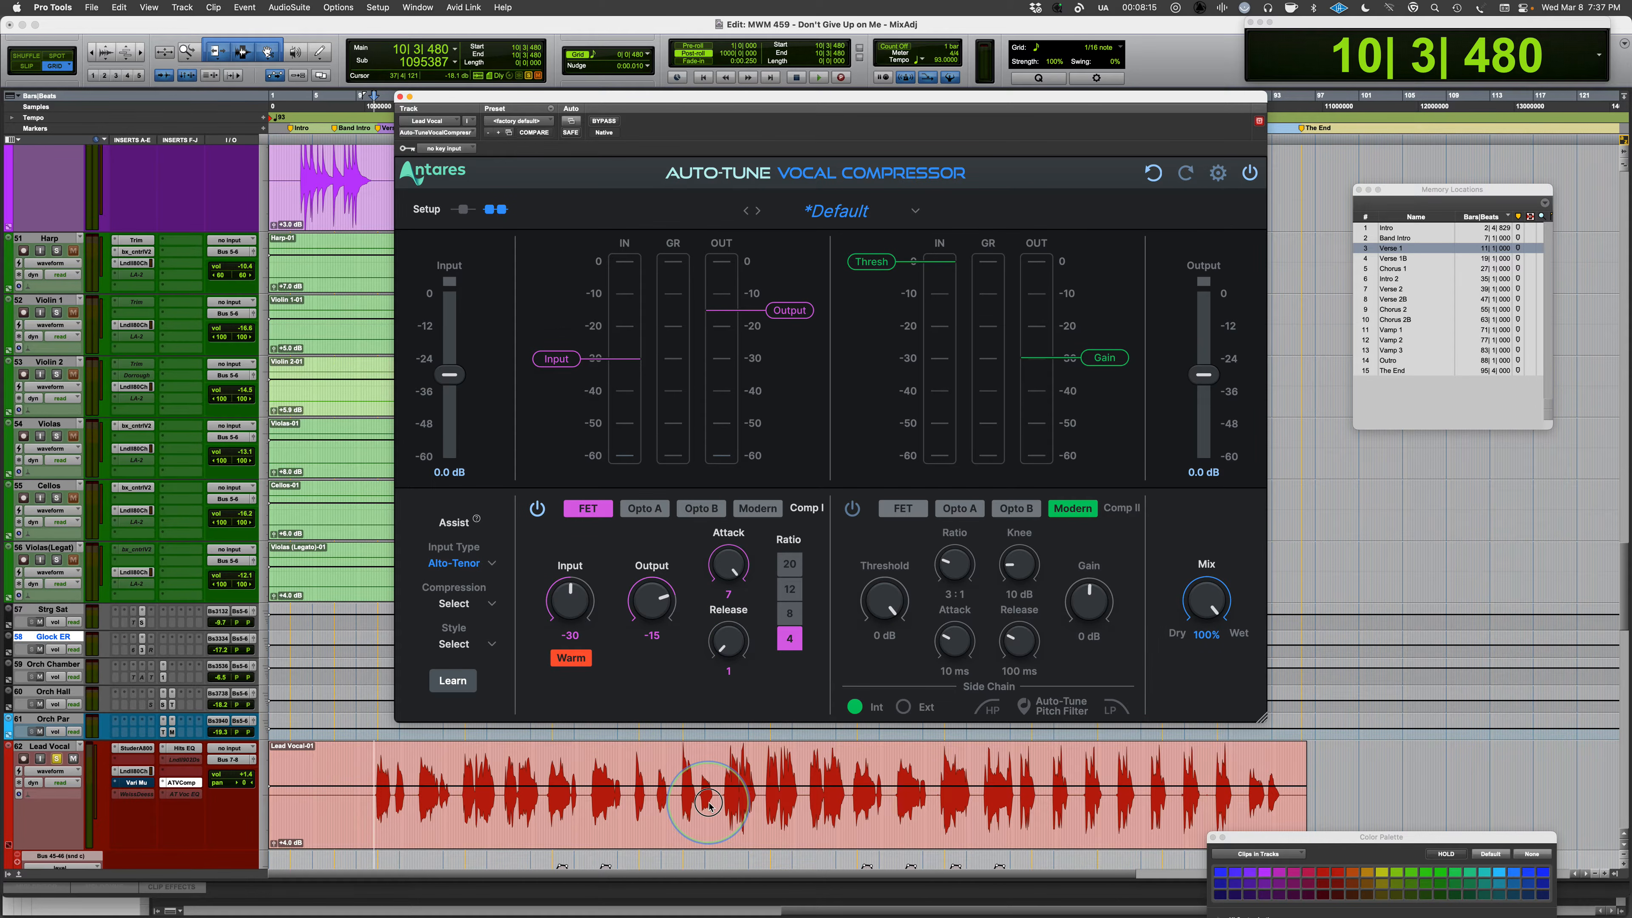
{"action": "scroll", "coordinate": [728, 640], "scroll_direction": "up", "scroll_amount": 6}
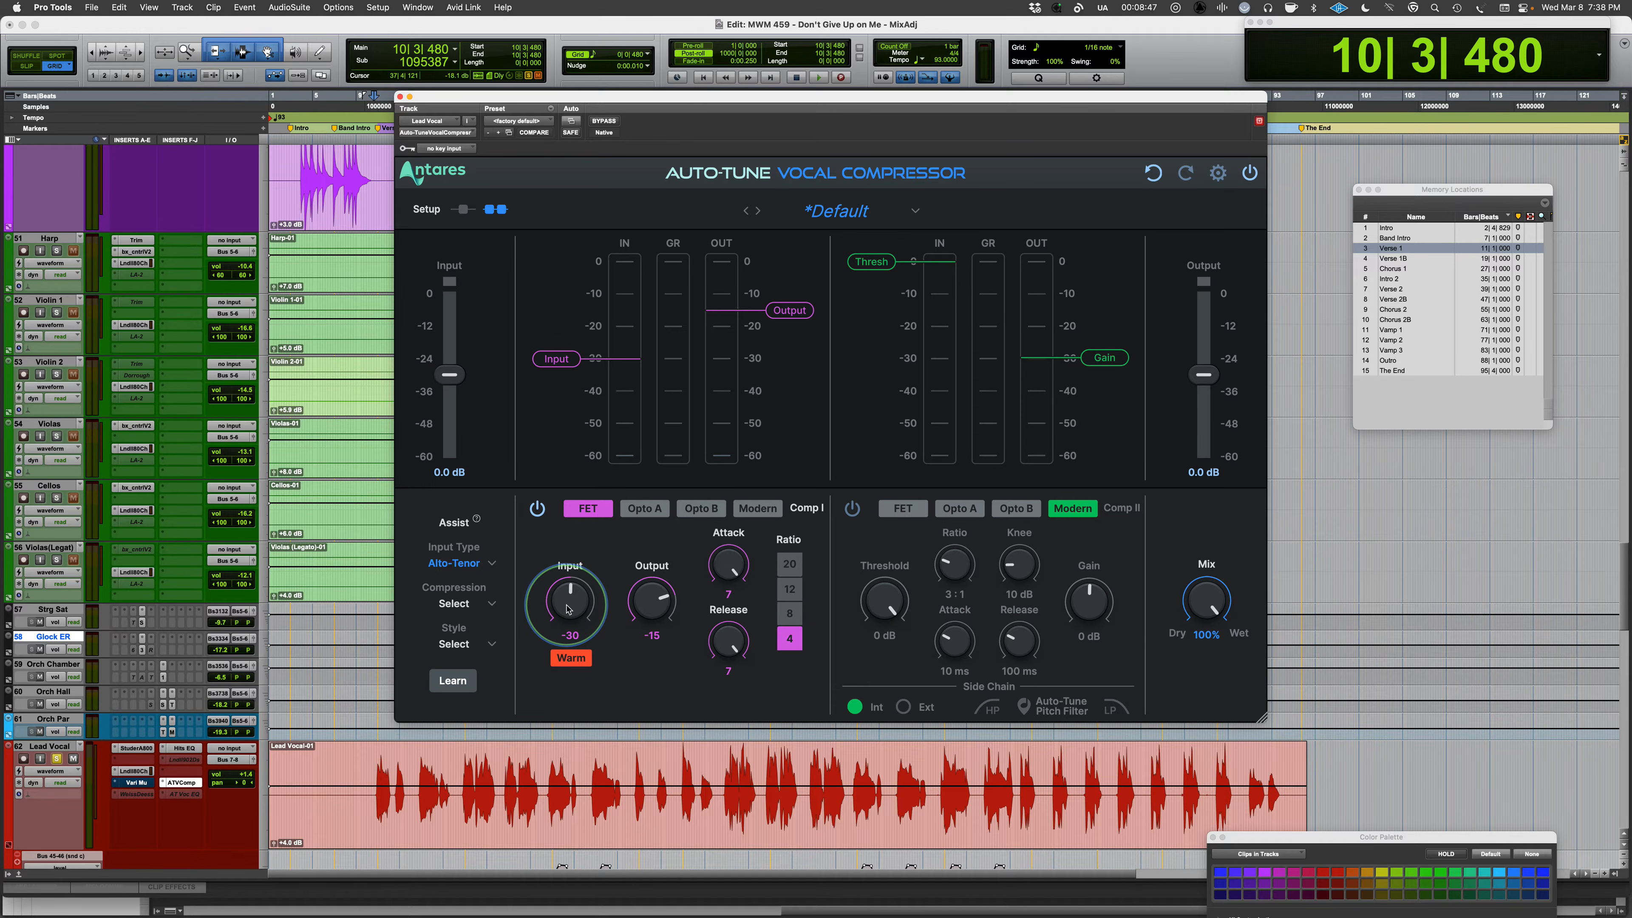
Try Comp I's Input at -28 and -31, and set it to -33 while playing the vocal.
{"action": "left_click_drag", "start_coordinate": [567, 609], "coordinate": [567, 603]}
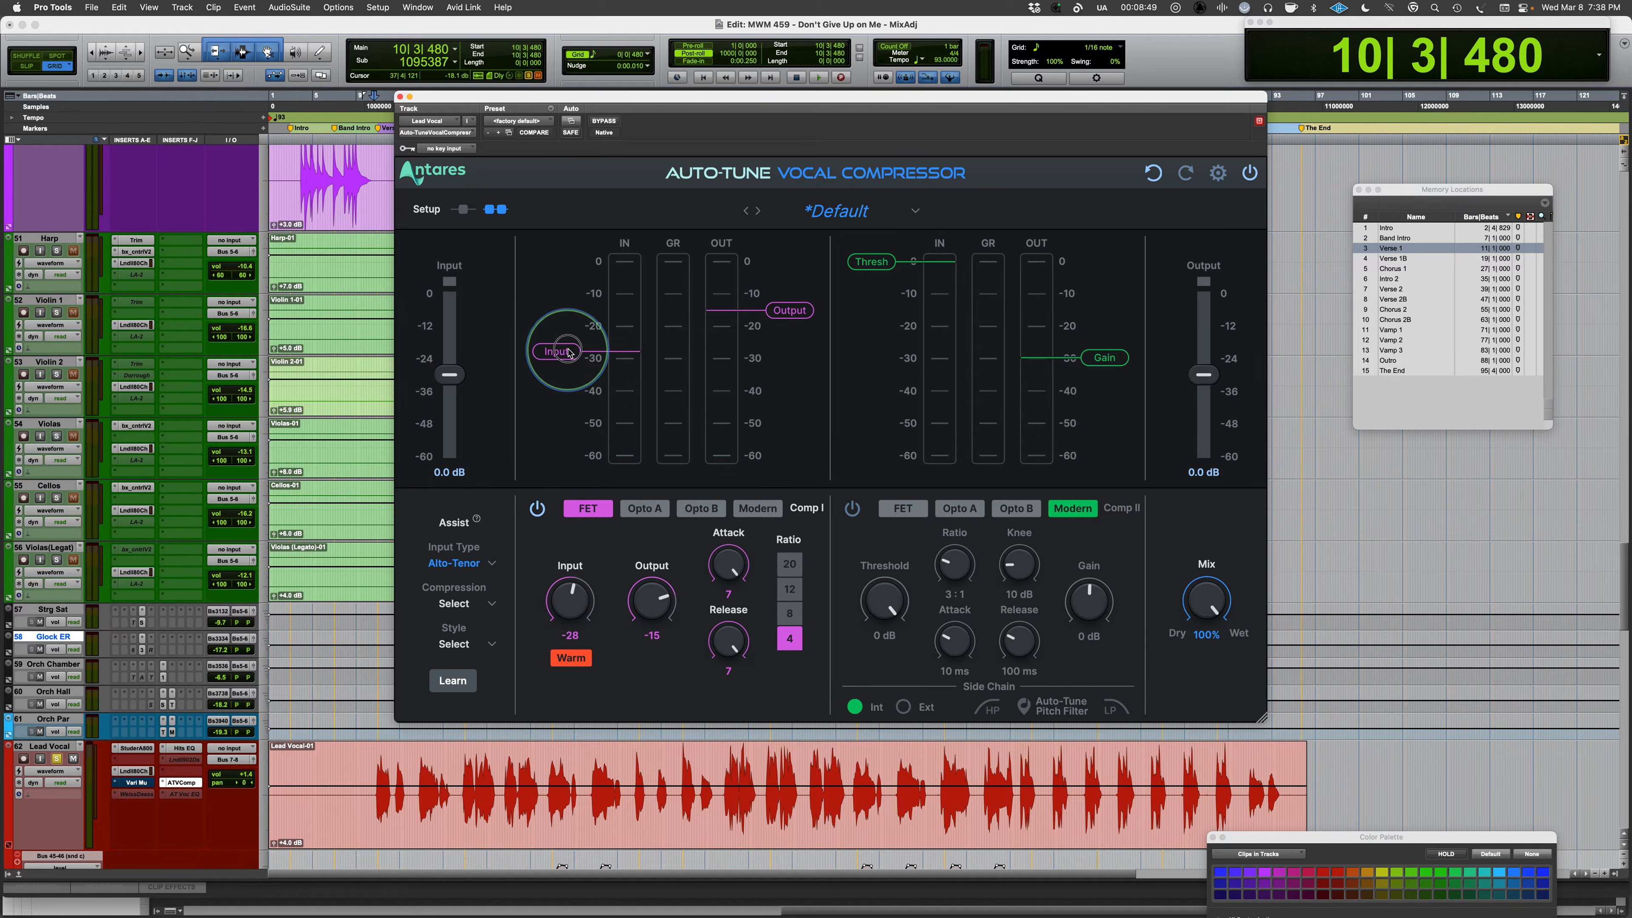
{"action": "left_click_drag", "start_coordinate": [568, 353], "coordinate": [567, 359]}
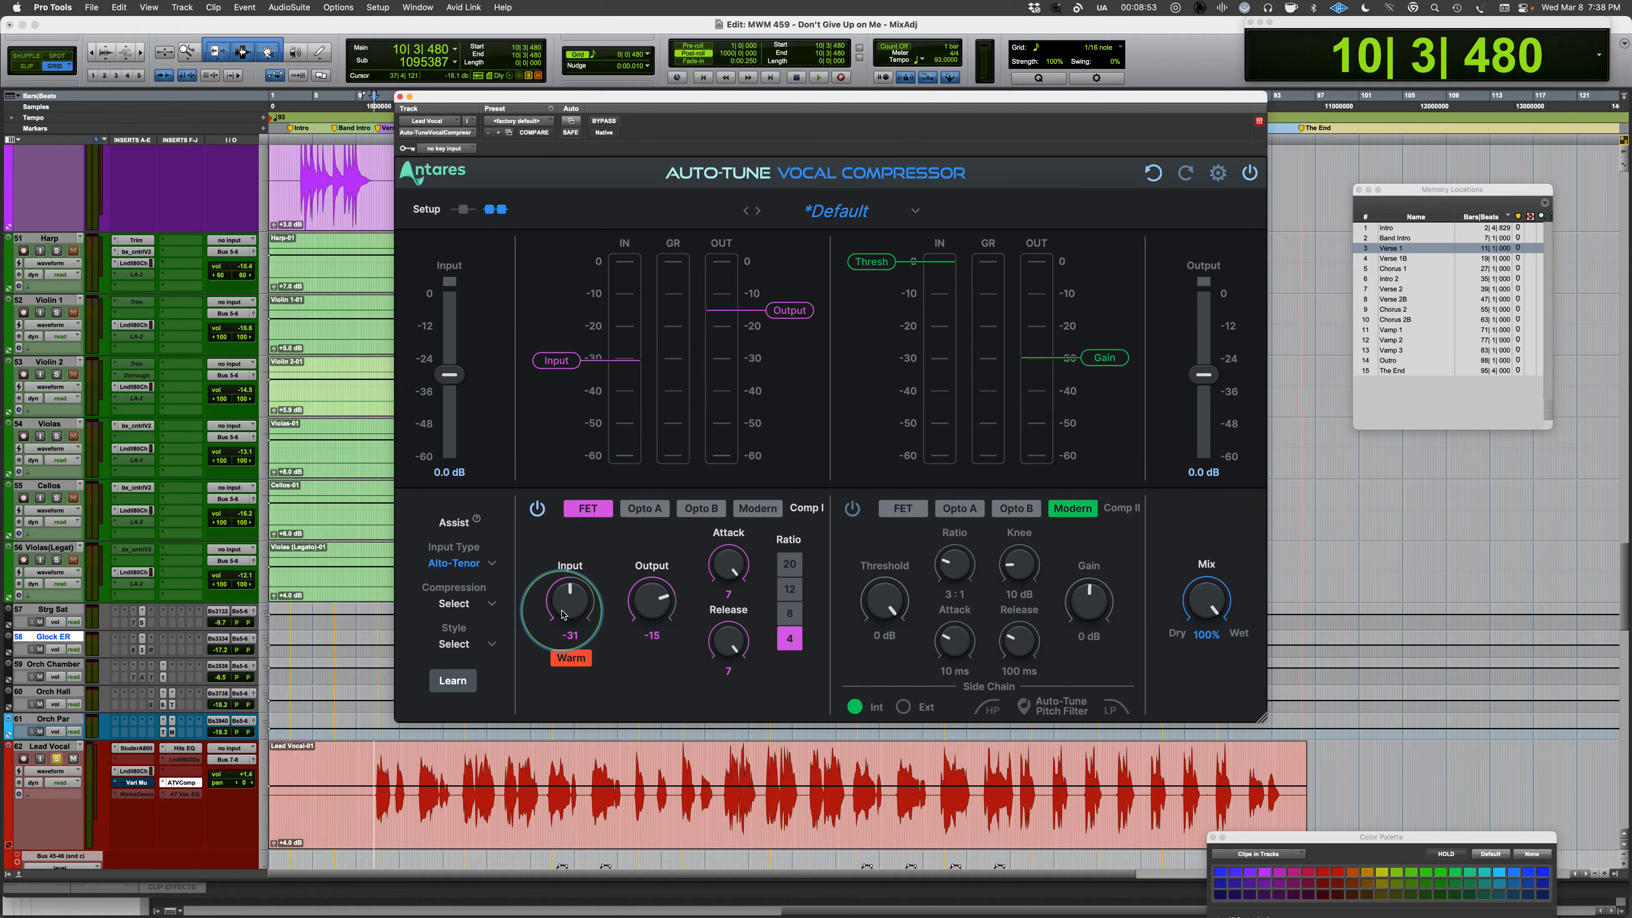
{"action": "key", "text": "space"}
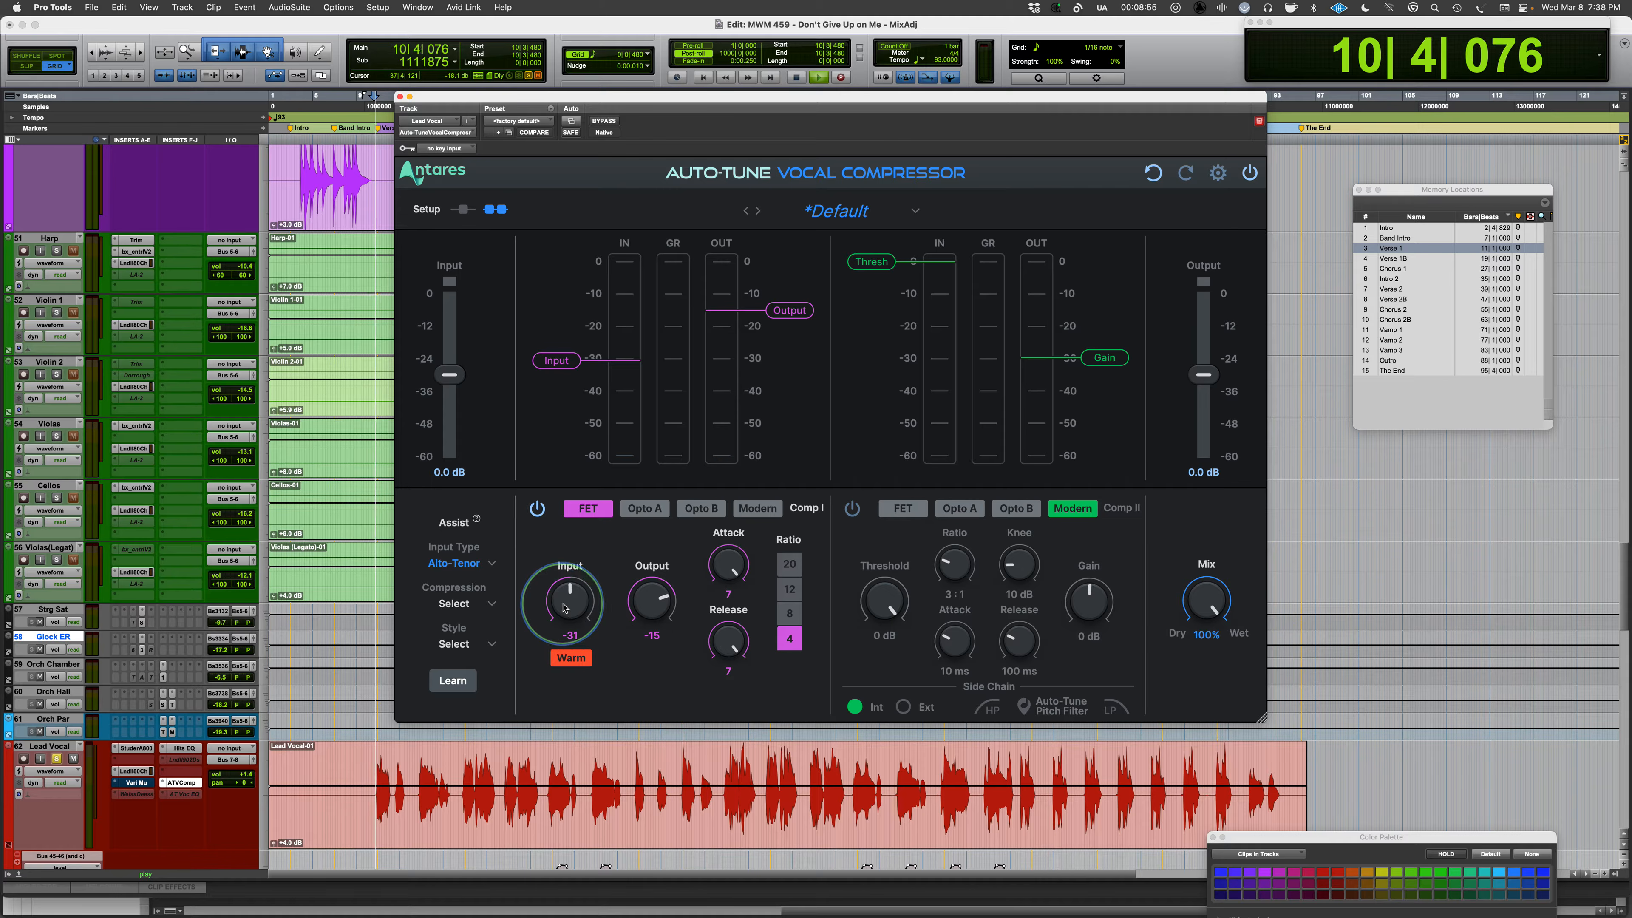
{"action": "left_click_drag", "start_coordinate": [556, 360], "coordinate": [556, 369]}
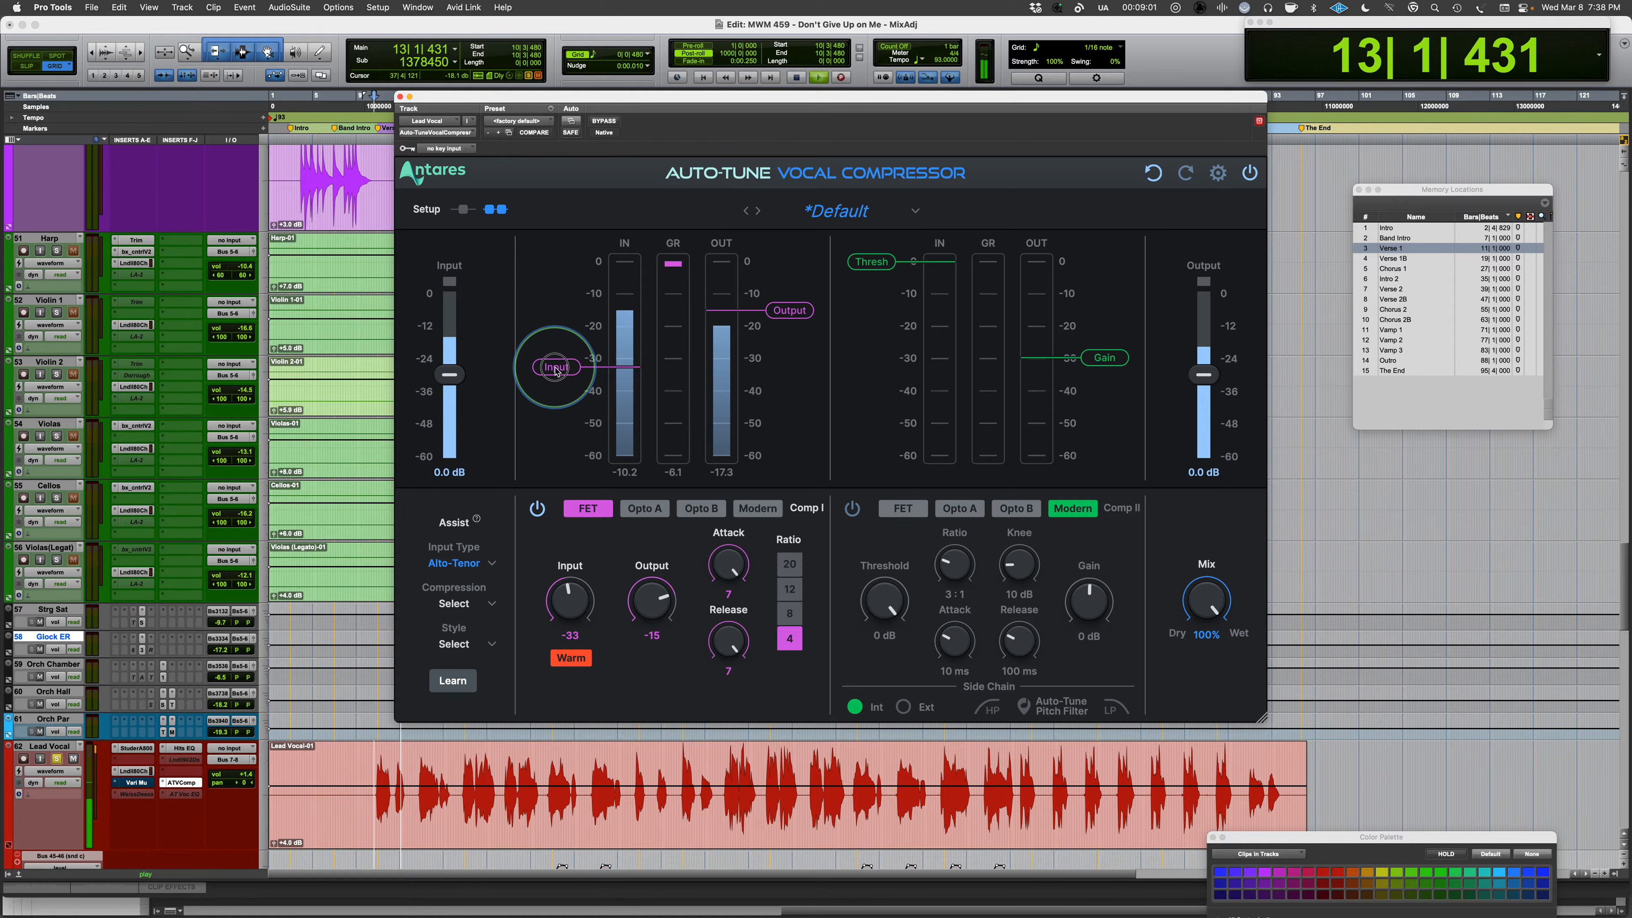
{"action": "key", "text": "space"}
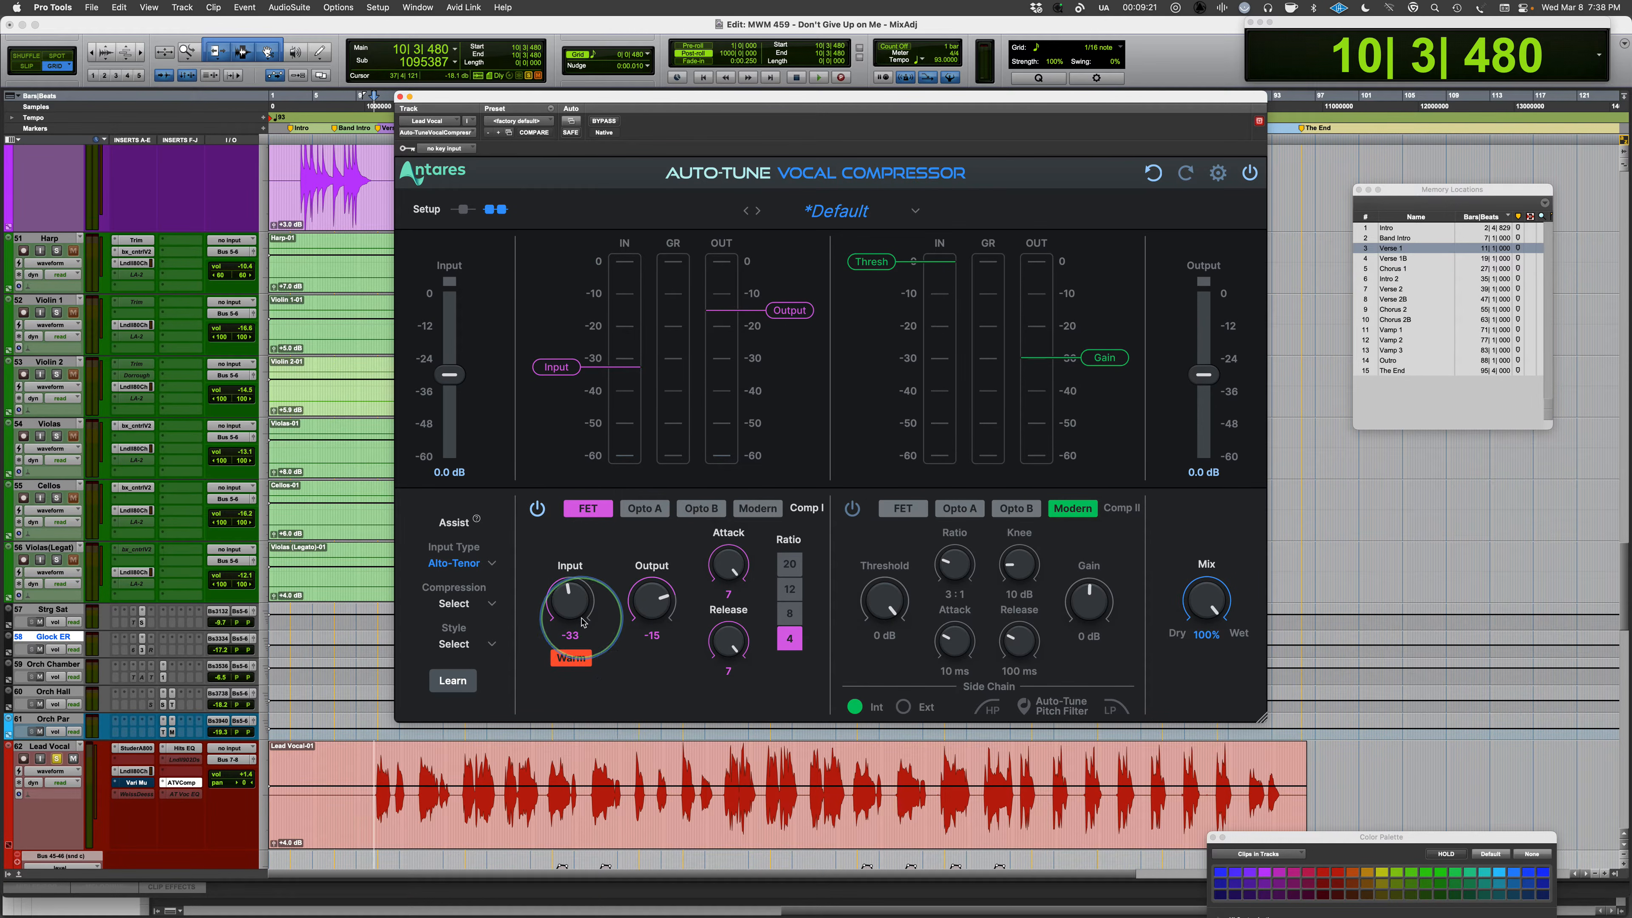
Play the vocal, set Comp I's Output to -14, and compare with Comp I off and on.
{"action": "key", "text": "space"}
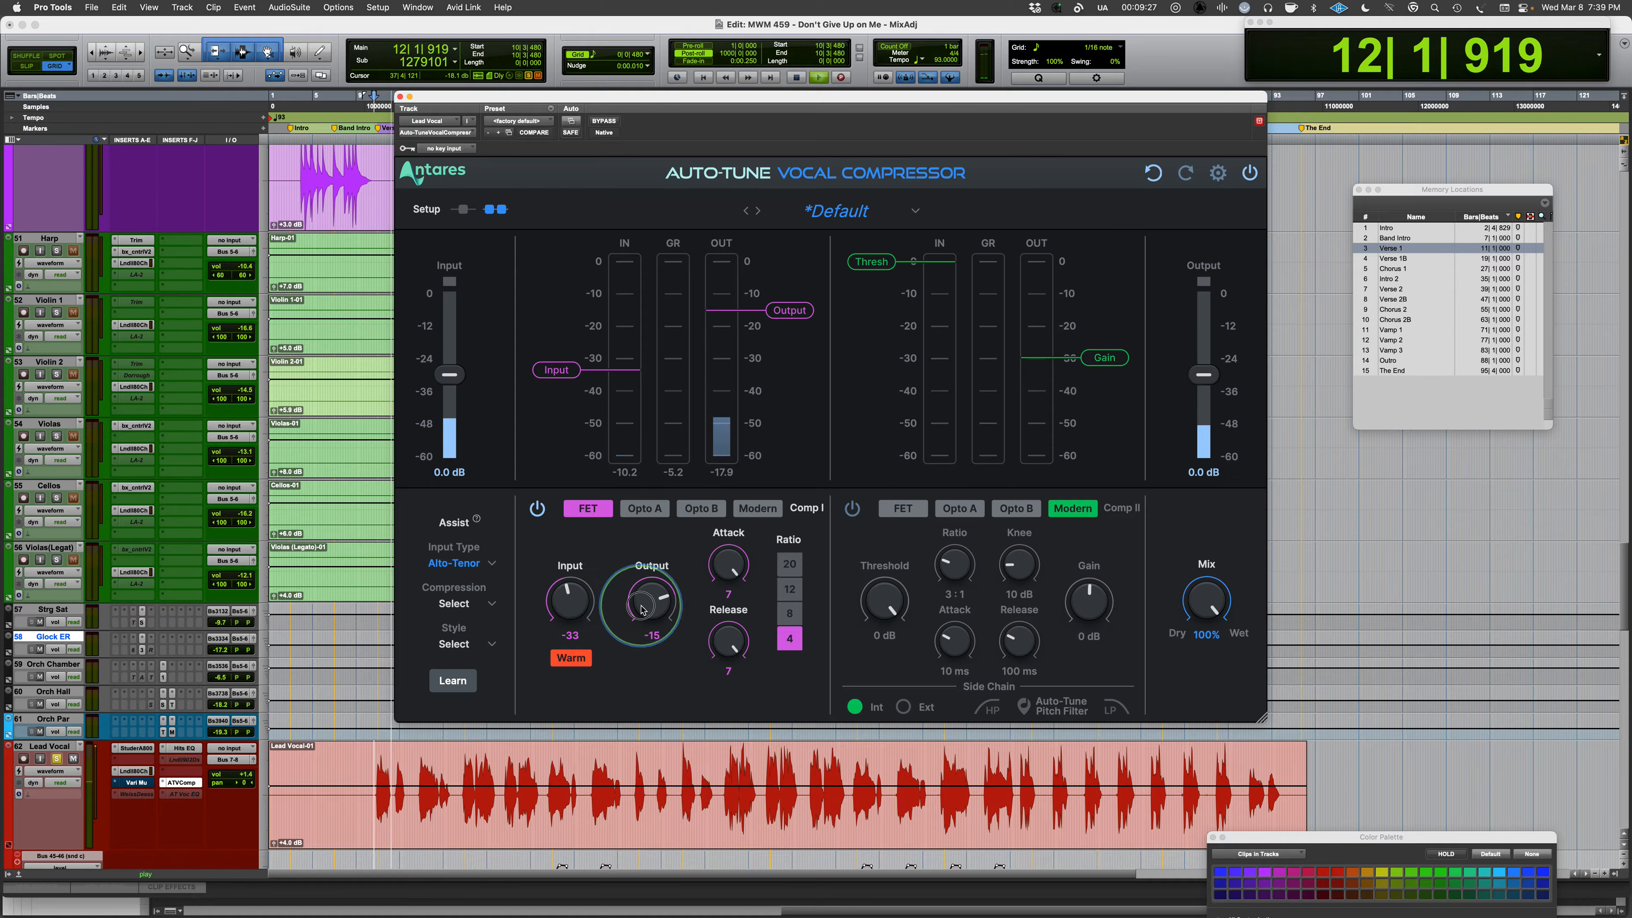
{"action": "scroll", "coordinate": [643, 606], "scroll_direction": "up", "scroll_amount": 1}
{"action": "left_click", "coordinate": [537, 509]}
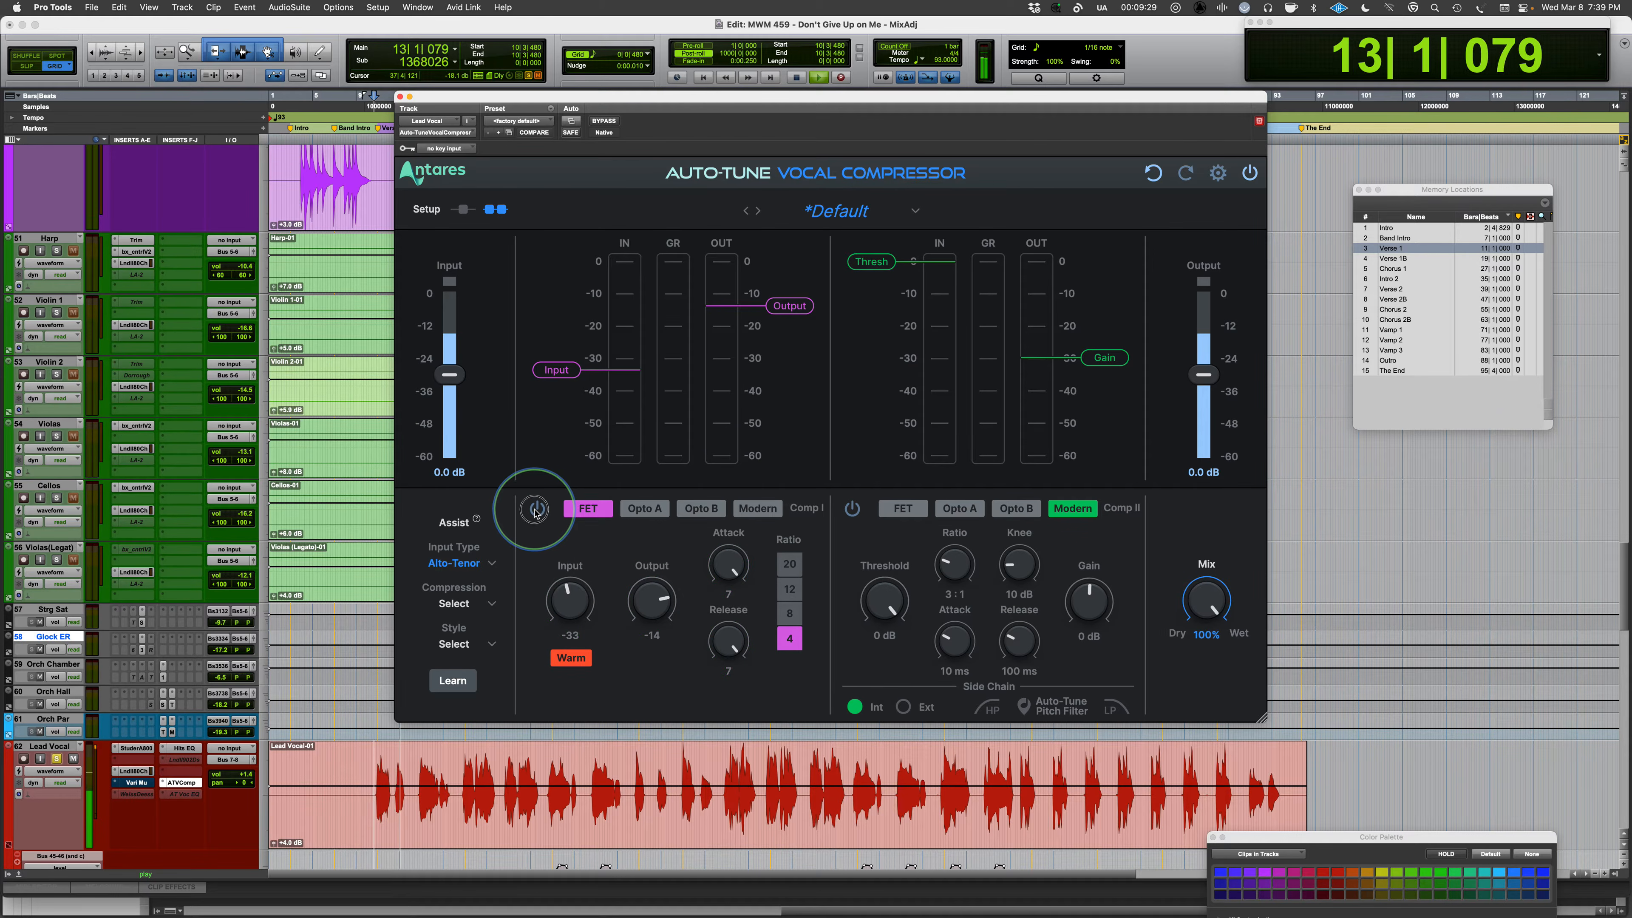
{"action": "left_click", "coordinate": [536, 510]}
Set Comp I's Attack to 5 and try Input at -31 before returning it to -33.
{"action": "scroll", "coordinate": [726, 595], "scroll_direction": "down", "scroll_amount": 2}
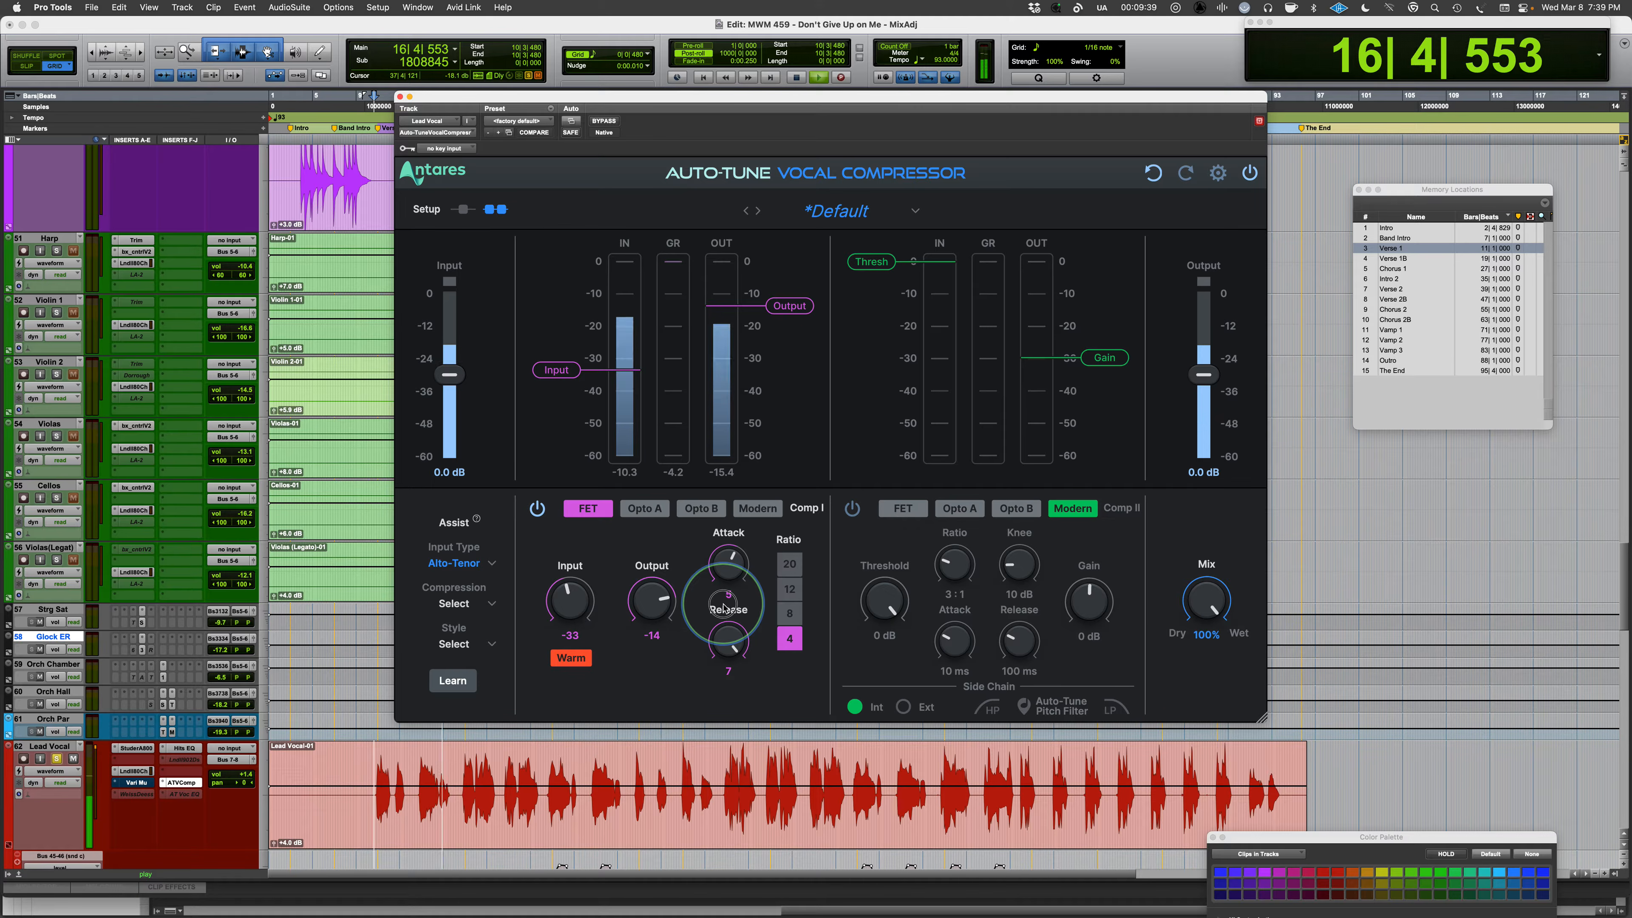
{"action": "left_click_drag", "start_coordinate": [575, 617], "coordinate": [576, 609]}
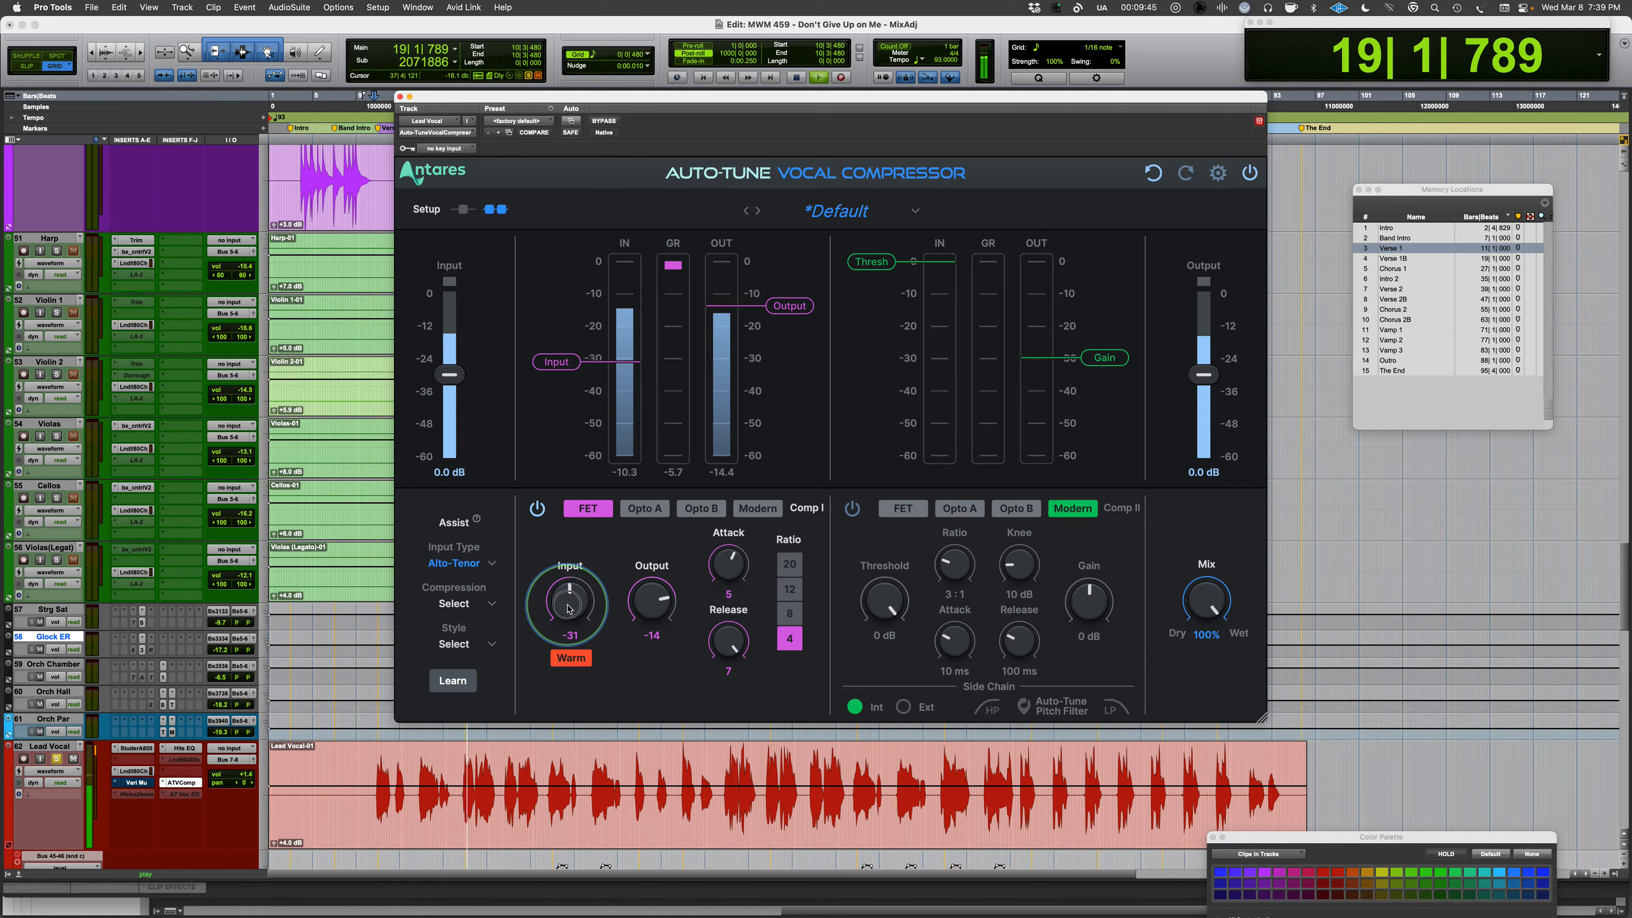
{"action": "left_click_drag", "start_coordinate": [568, 608], "coordinate": [568, 612]}
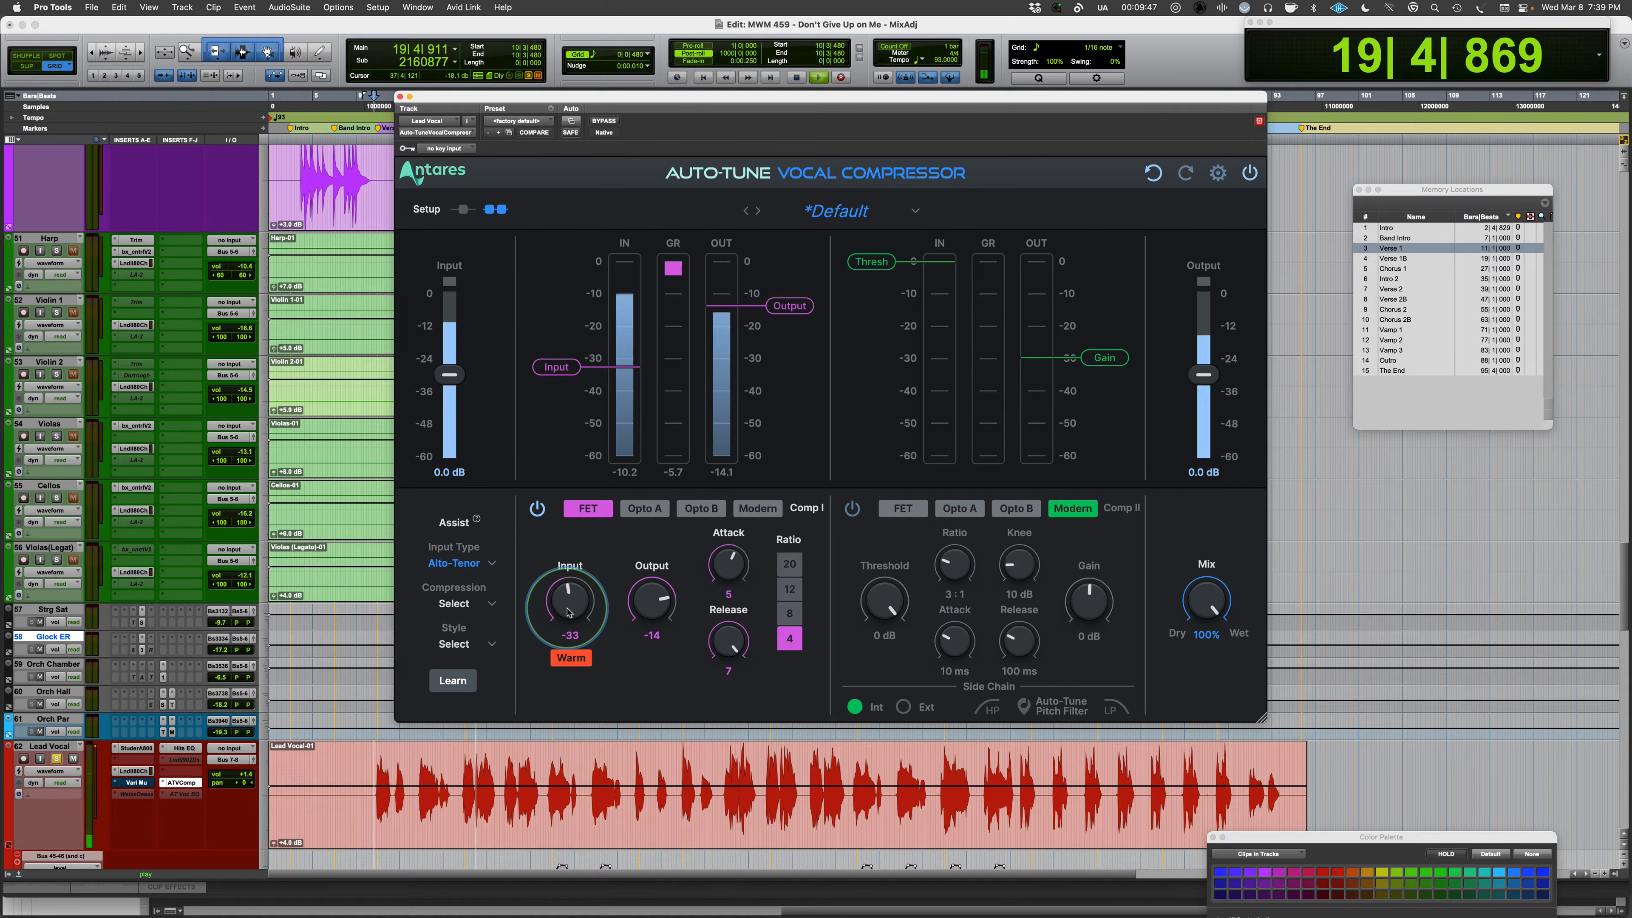
Compare the playing vocal with Comp I switched off and on and with Warm off and on.
{"action": "left_click", "coordinate": [536, 509]}
{"action": "left_click", "coordinate": [536, 509]}
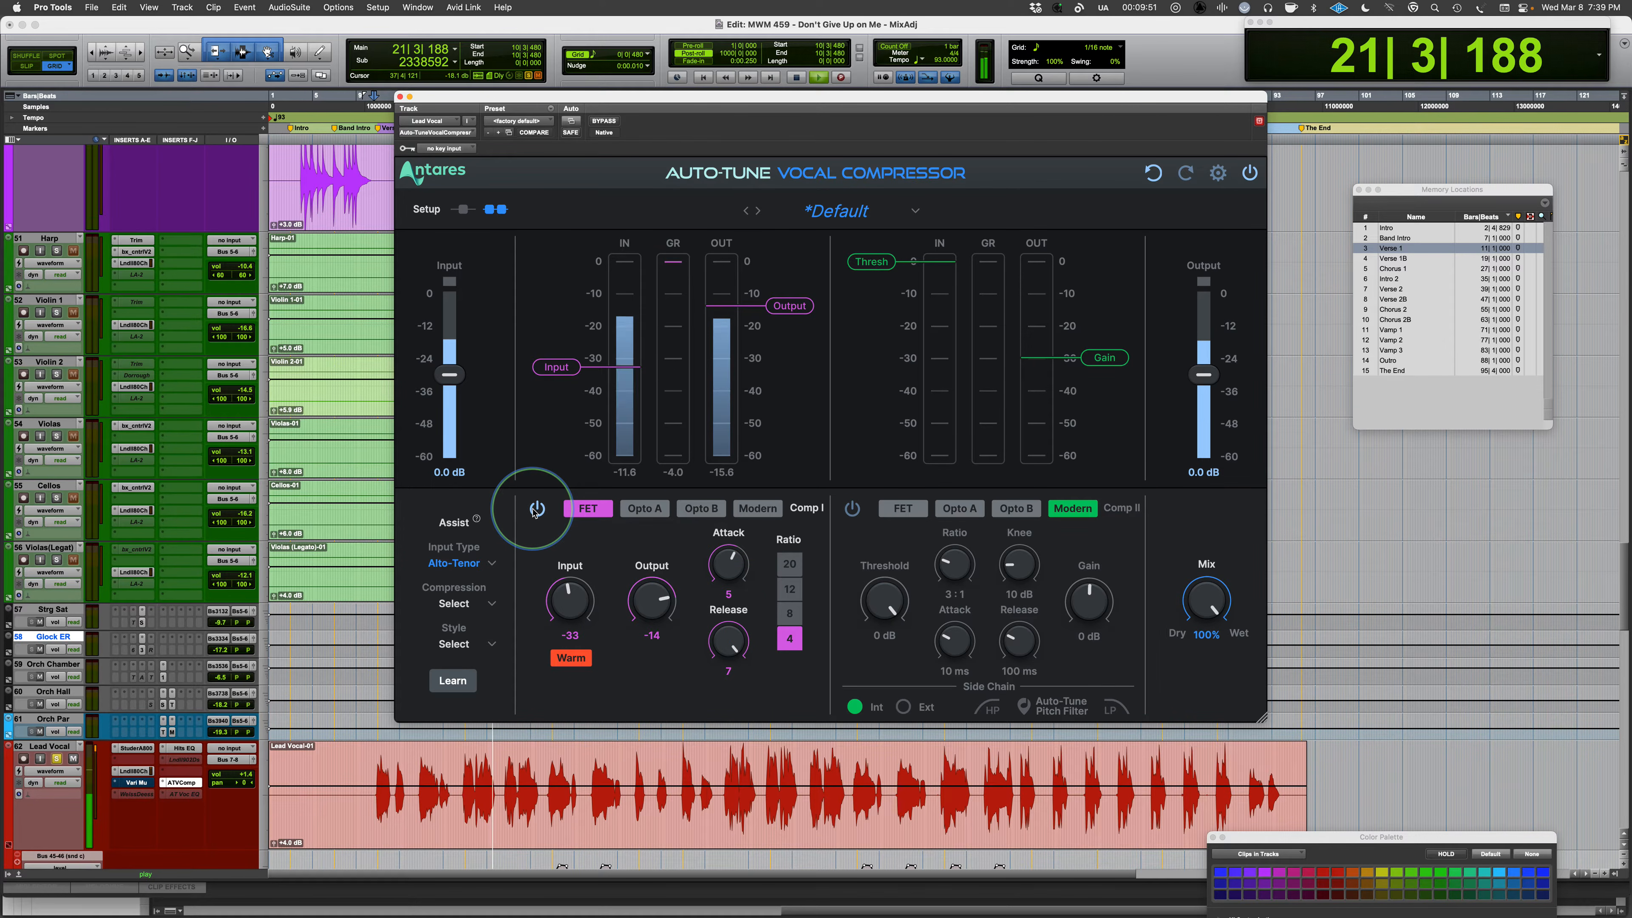
{"action": "left_click", "coordinate": [580, 657]}
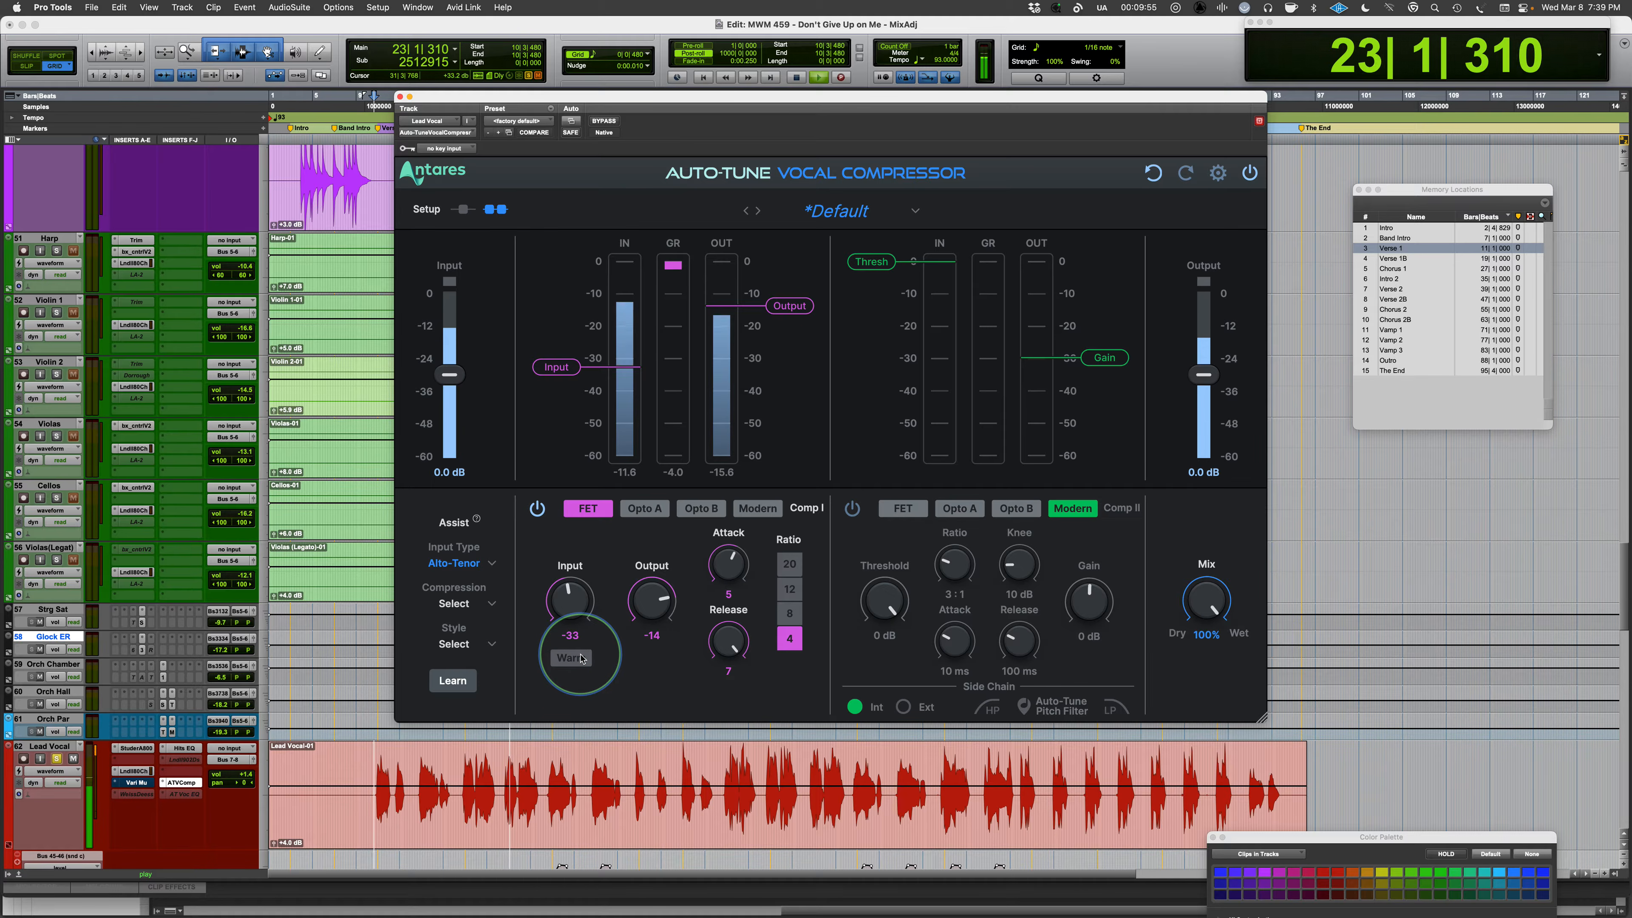
{"action": "left_click", "coordinate": [570, 657]}
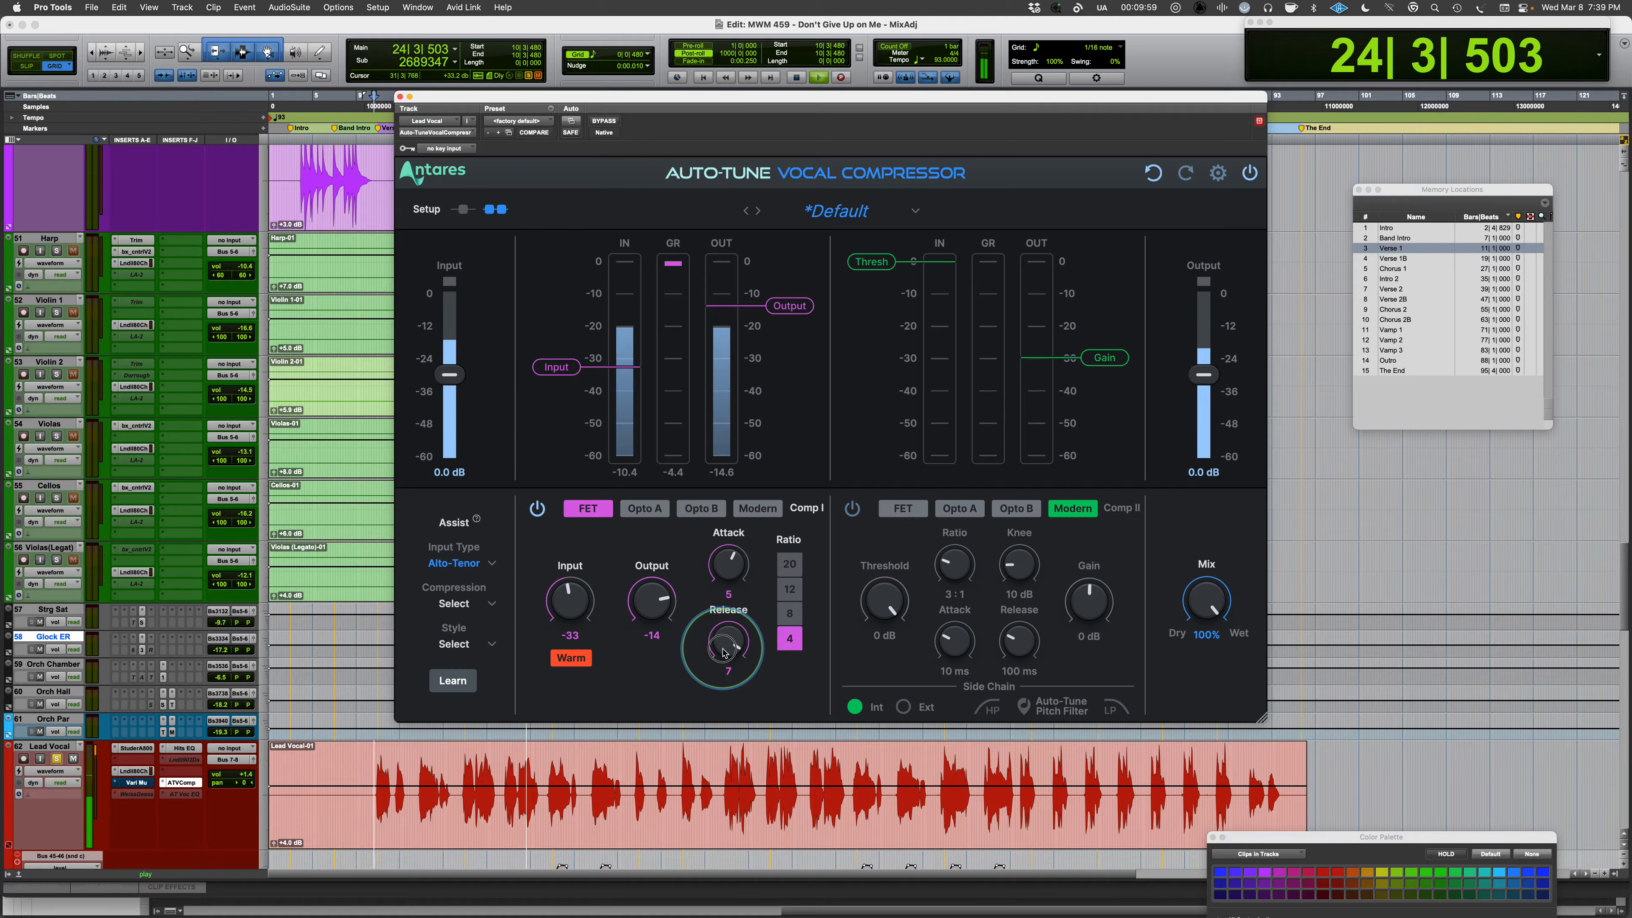
{"action": "left_click", "coordinate": [537, 509]}
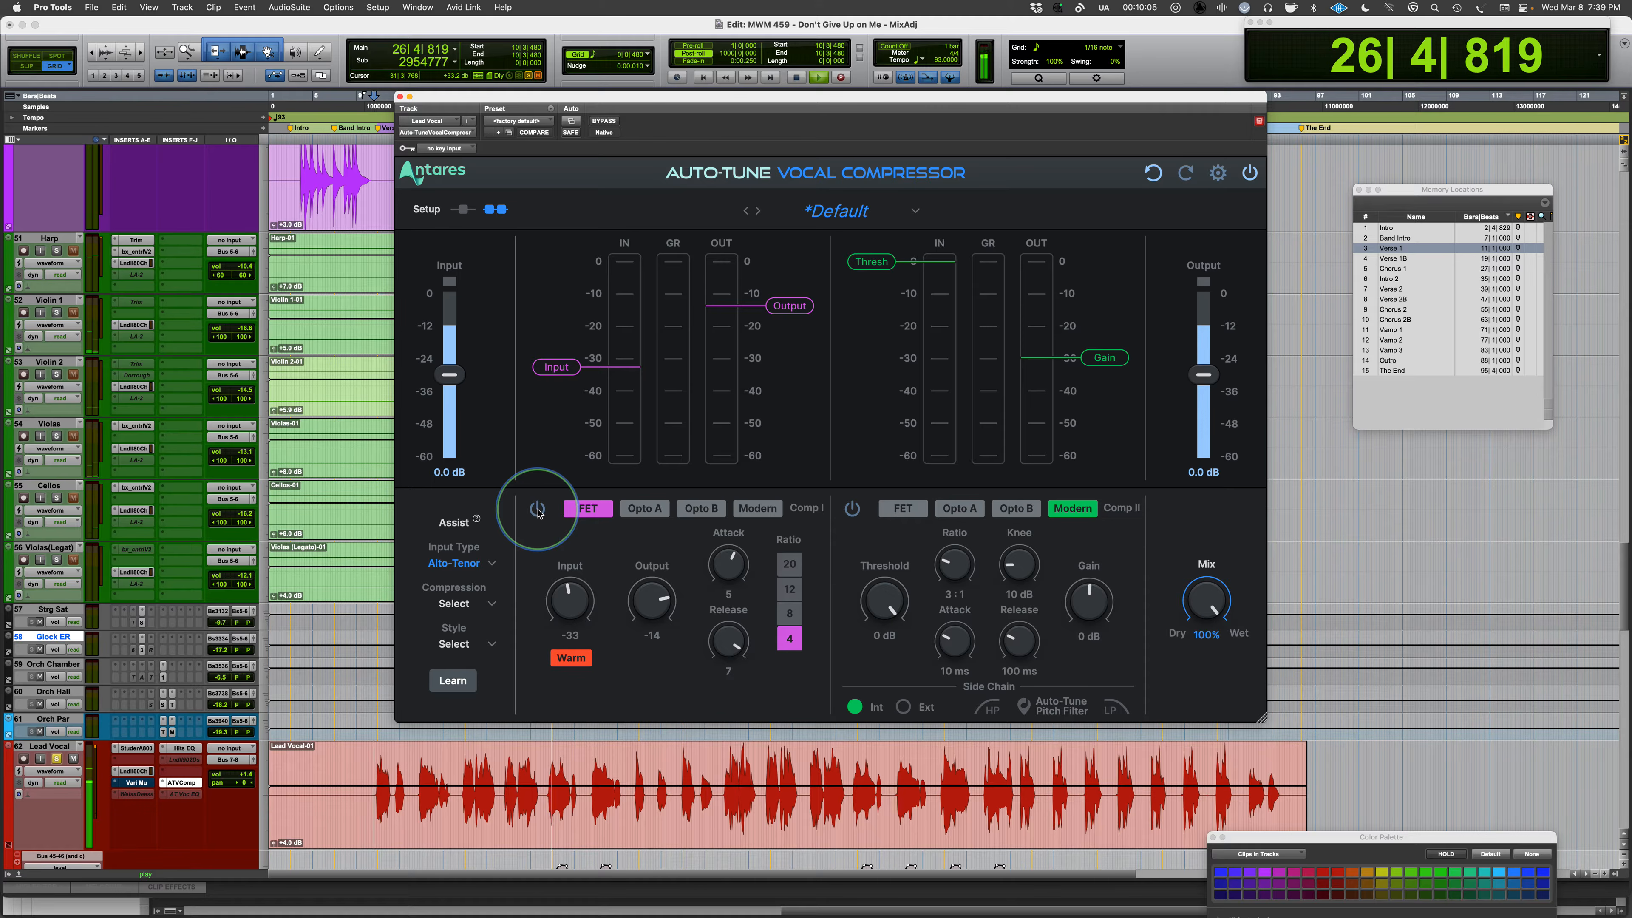
{"action": "left_click", "coordinate": [537, 509]}
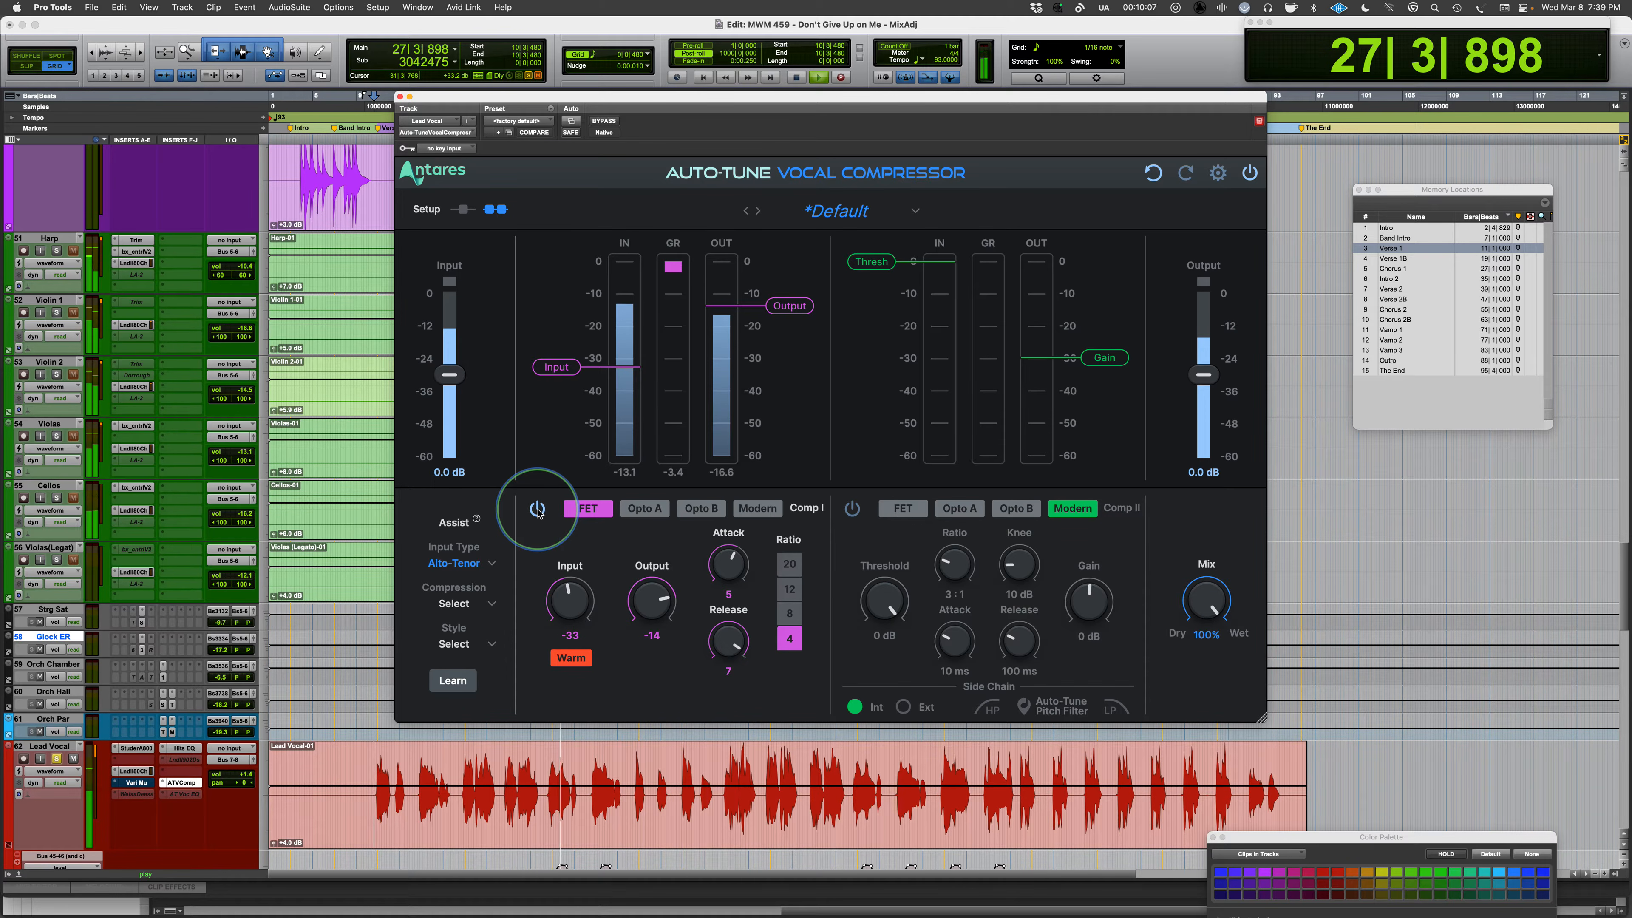
Compare the playing vocal with Comp I's FET compression off and on, and stop playback.
{"action": "left_click", "coordinate": [537, 509]}
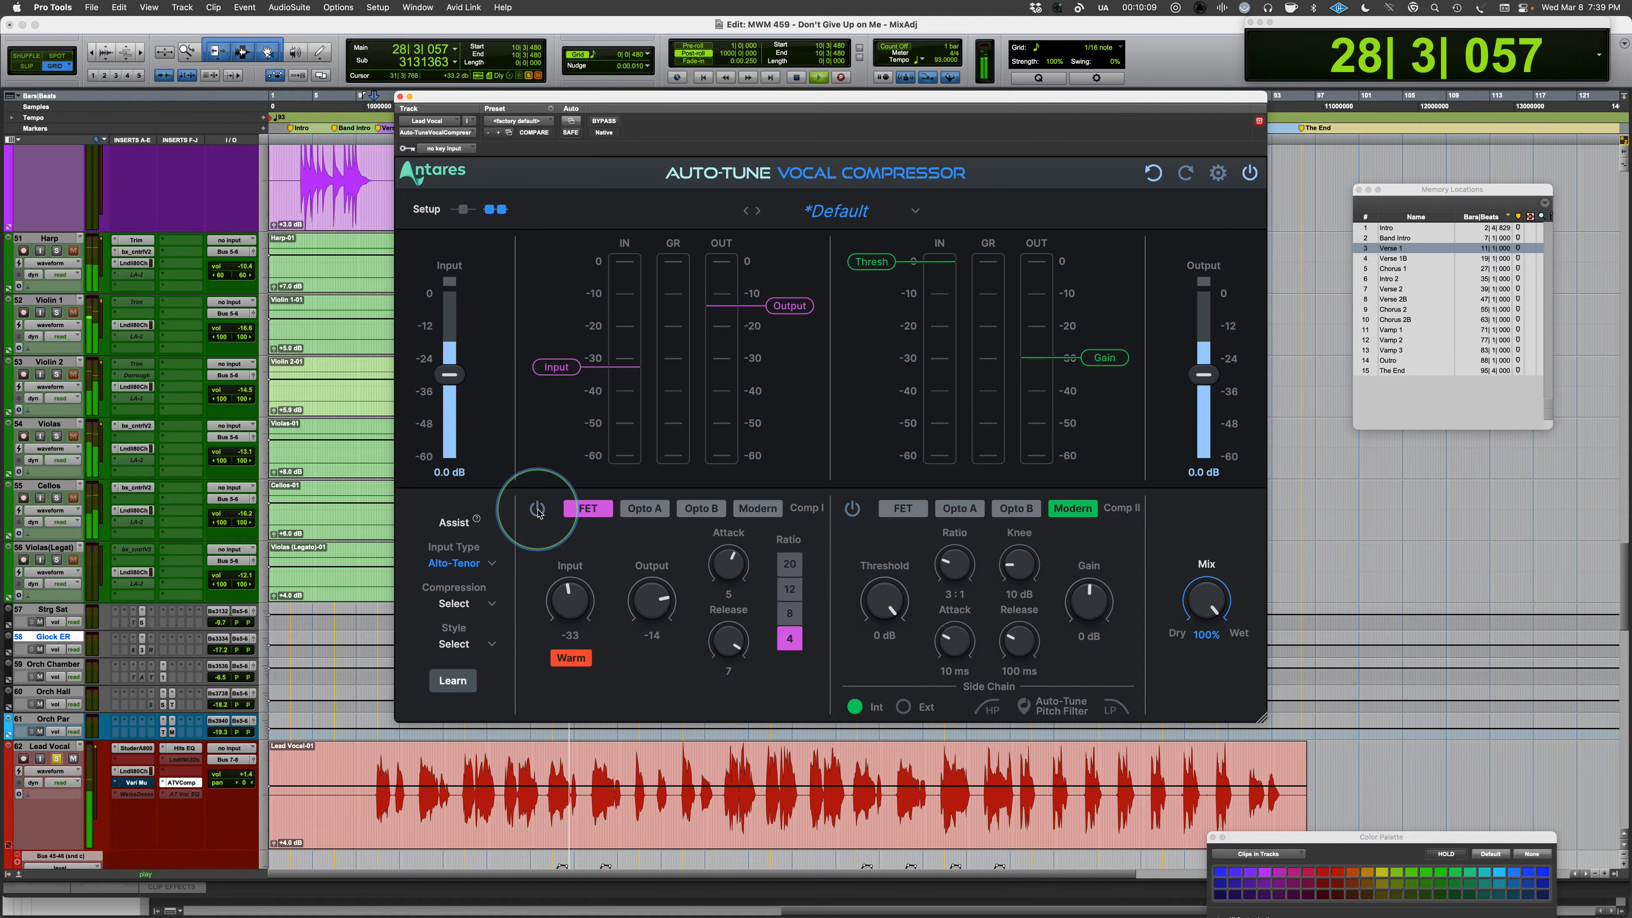
{"action": "left_click", "coordinate": [538, 509]}
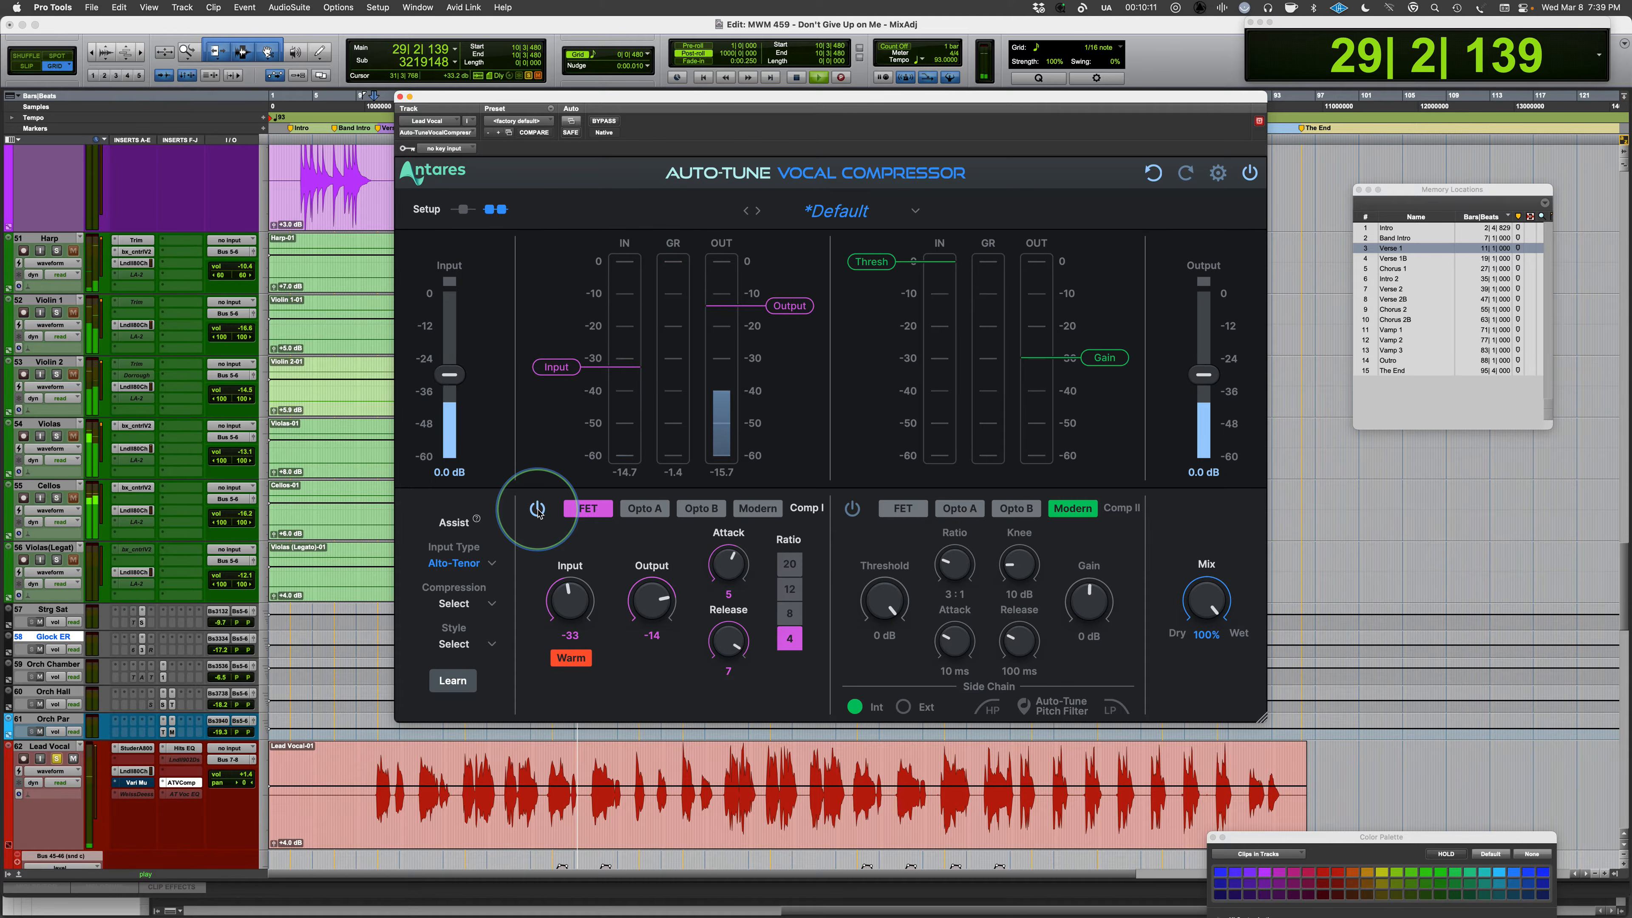
{"action": "key", "text": "space"}
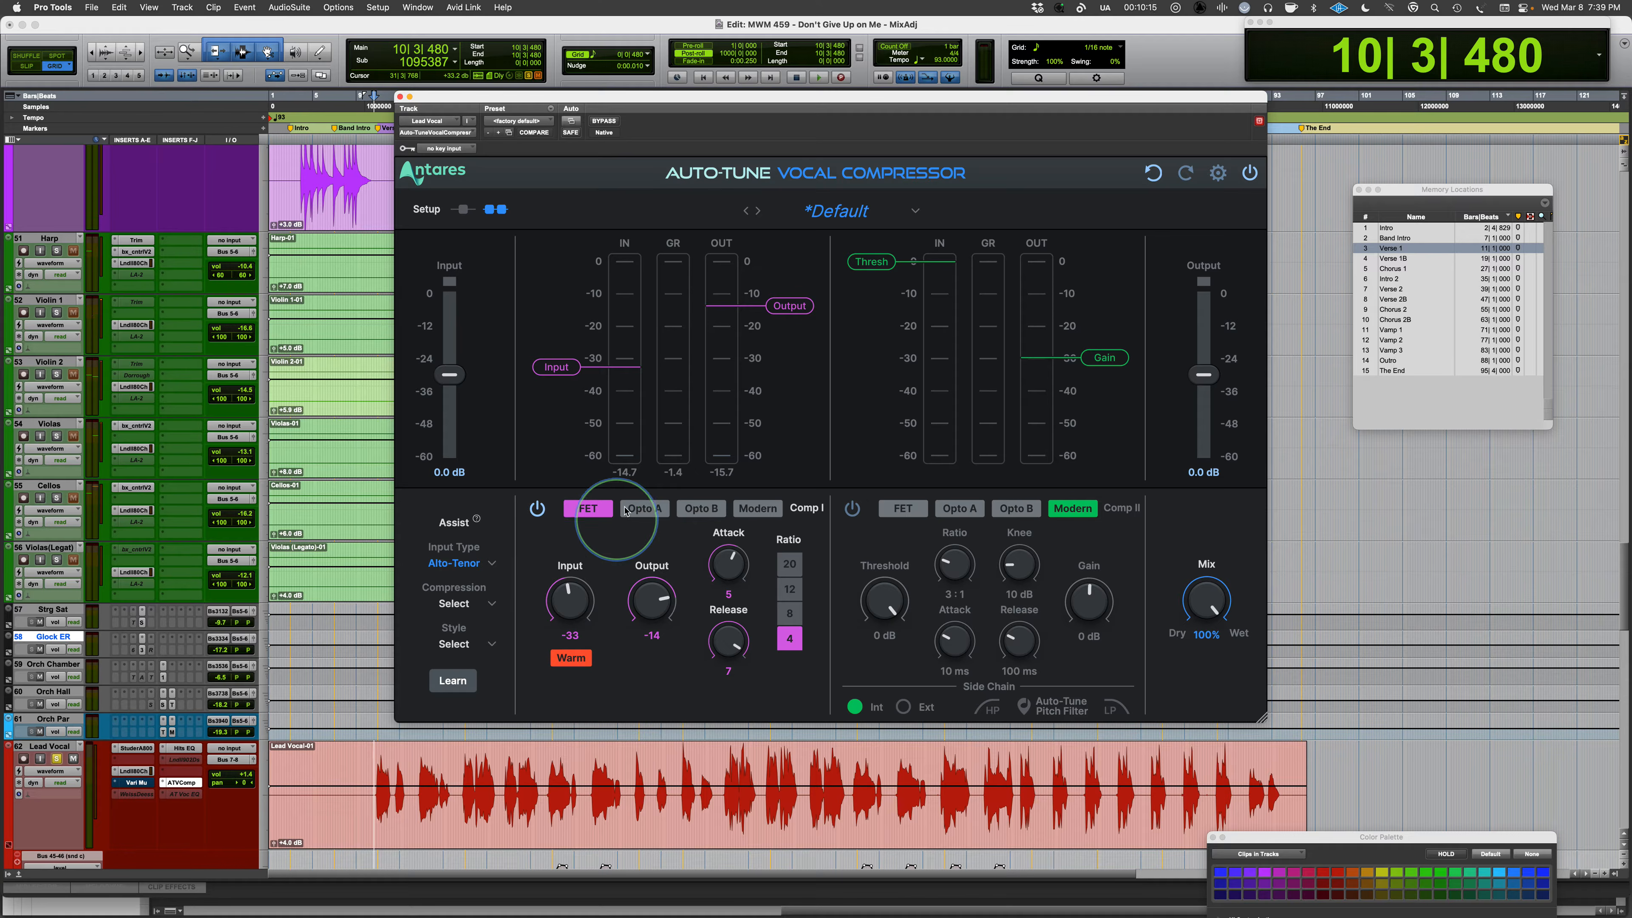
Switch Comp I to Opto A with Peak Reduction at 40 and Gain at 2 dB, and compare the playing vocal with it off and on.
{"action": "left_click", "coordinate": [645, 509]}
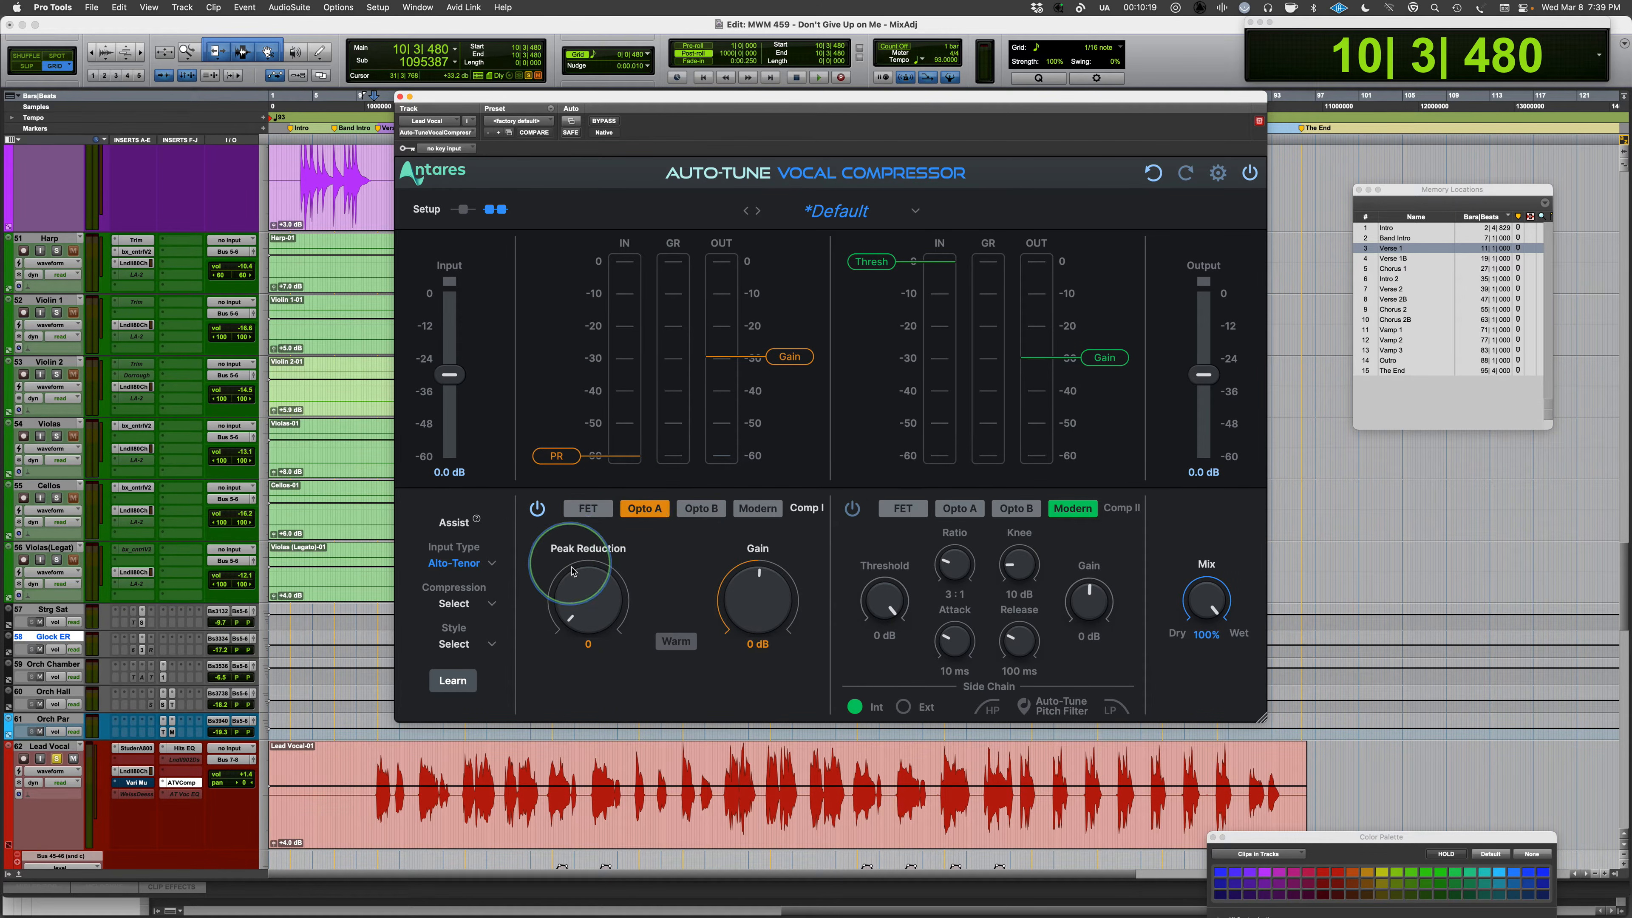
{"action": "key", "text": "space"}
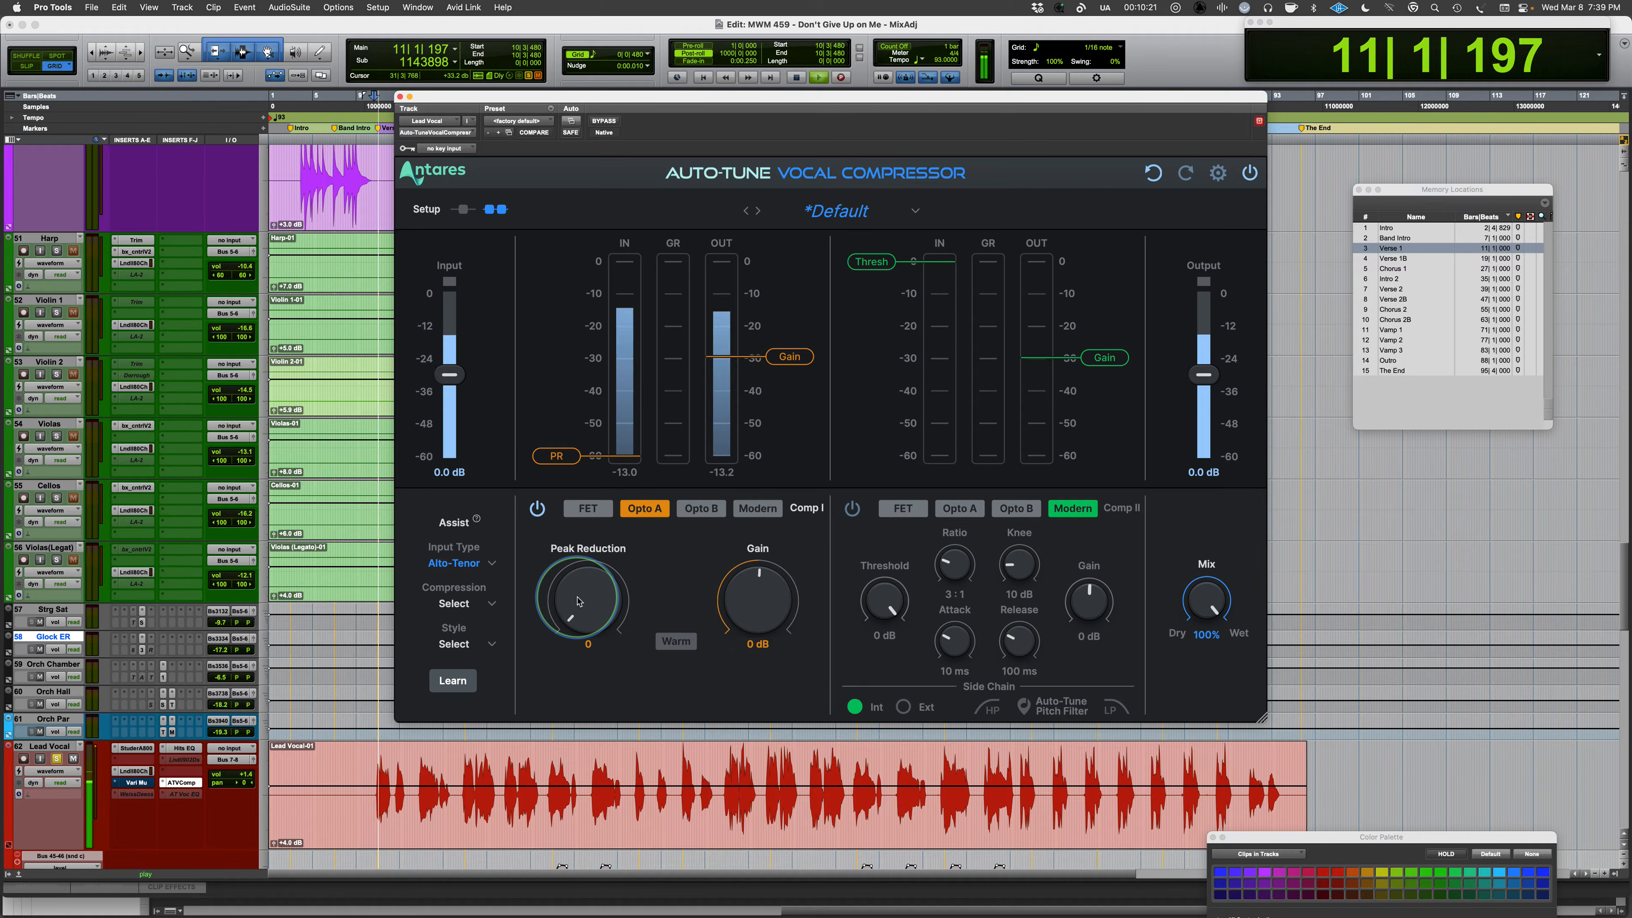
{"action": "left_click_drag", "start_coordinate": [579, 601], "coordinate": [588, 574]}
{"action": "left_click_drag", "start_coordinate": [760, 615], "coordinate": [761, 609]}
{"action": "left_click", "coordinate": [533, 508]}
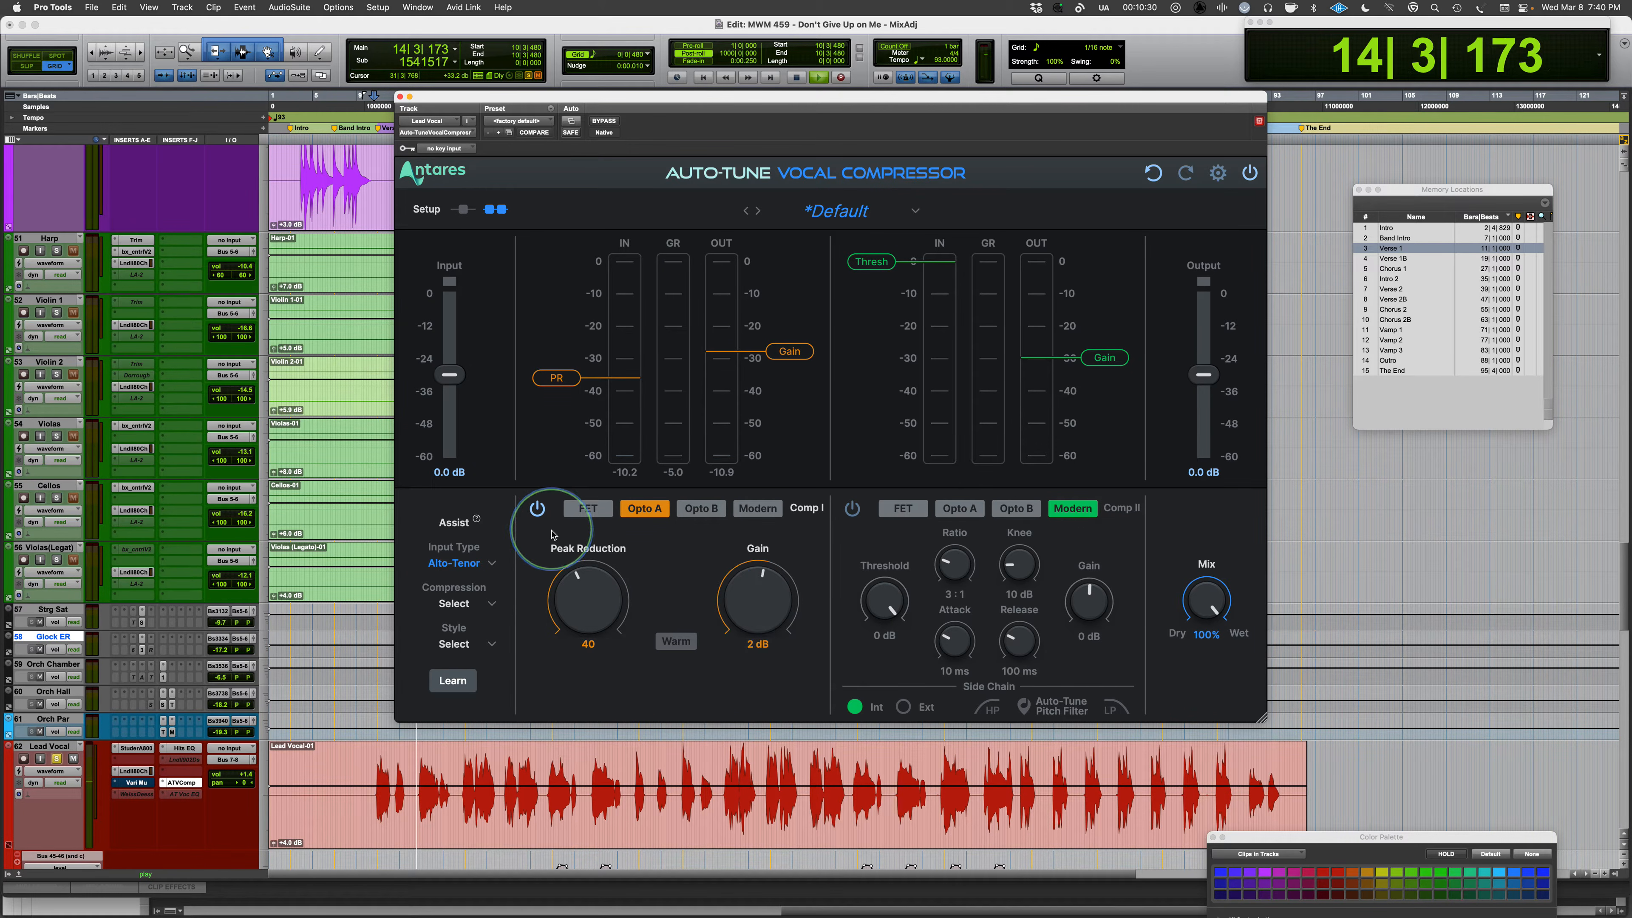
{"action": "left_click", "coordinate": [533, 508]}
Try Opto A's Gain at 5 dB and set it to 3 dB, comparing the playing vocal with Comp I off and on.
{"action": "left_click_drag", "start_coordinate": [720, 600], "coordinate": [737, 598]}
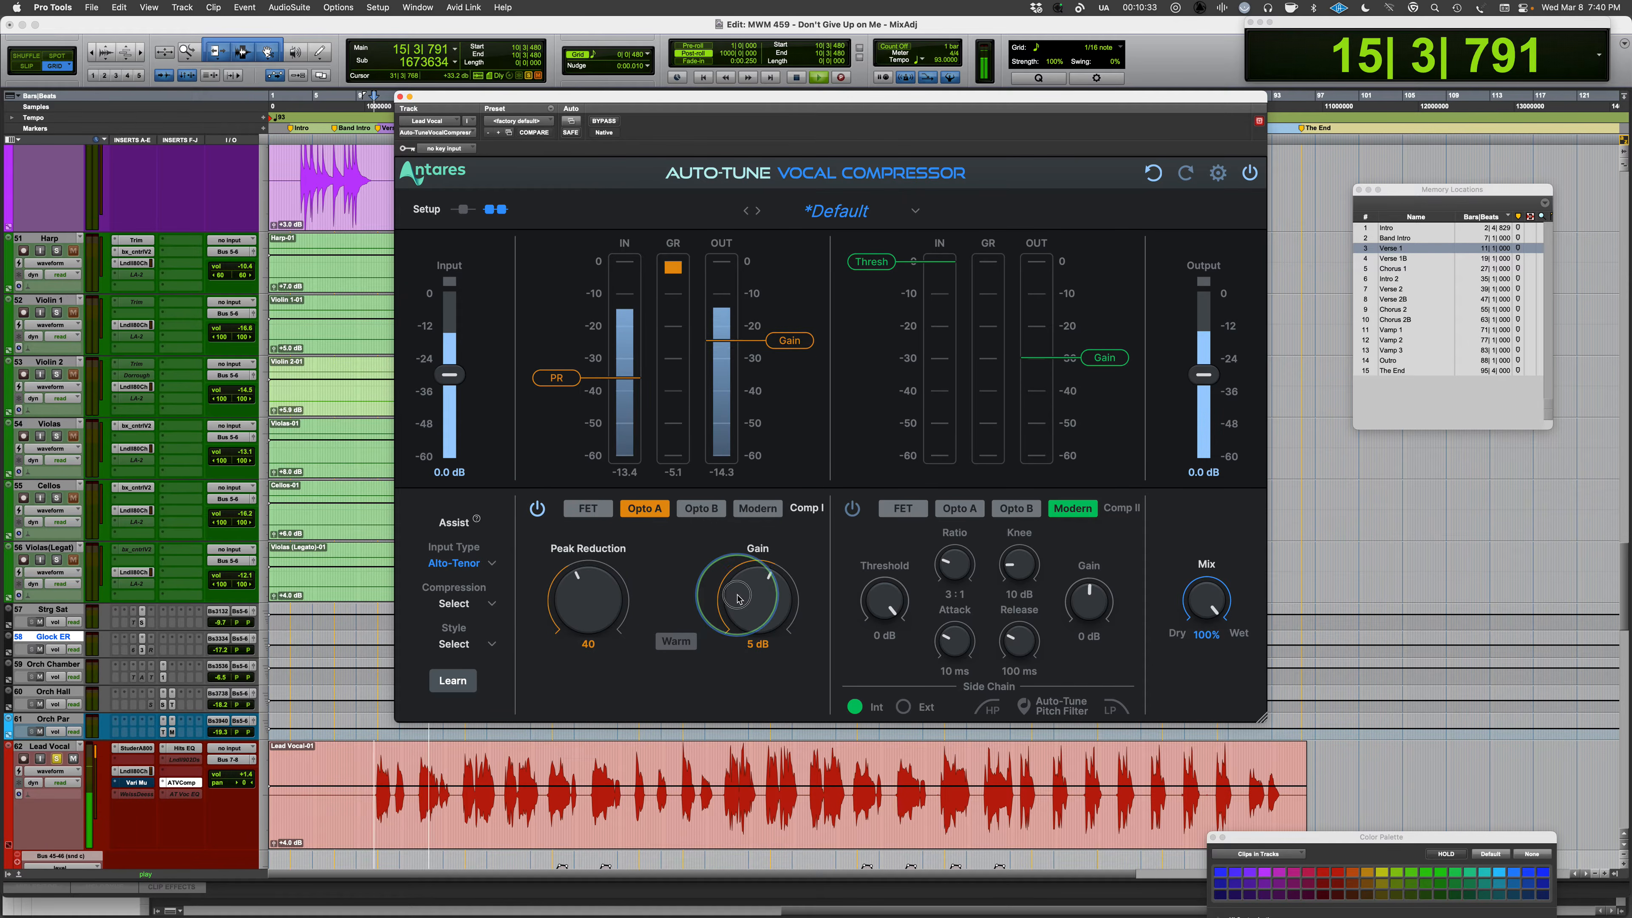
{"action": "left_click", "coordinate": [535, 509]}
{"action": "left_click", "coordinate": [532, 509]}
{"action": "left_click_drag", "start_coordinate": [755, 598], "coordinate": [751, 607]}
{"action": "left_click", "coordinate": [534, 511]}
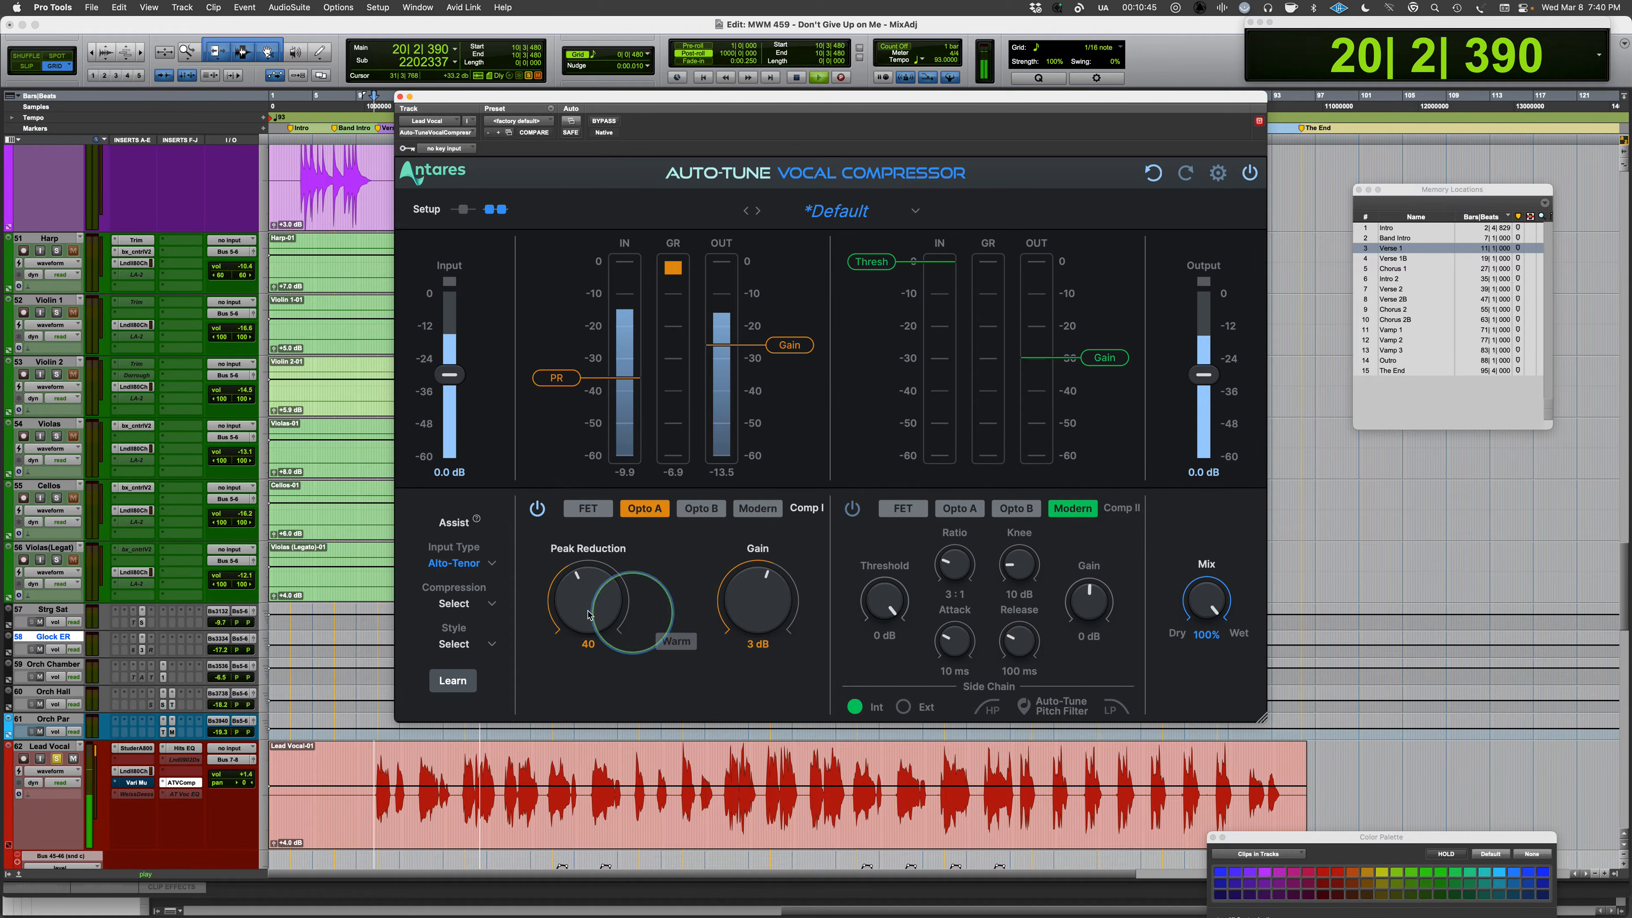
Set Opto A's Peak Reduction to 37 and compare the playing vocal with Comp I off and on.
{"action": "left_click_drag", "start_coordinate": [575, 611], "coordinate": [576, 617]}
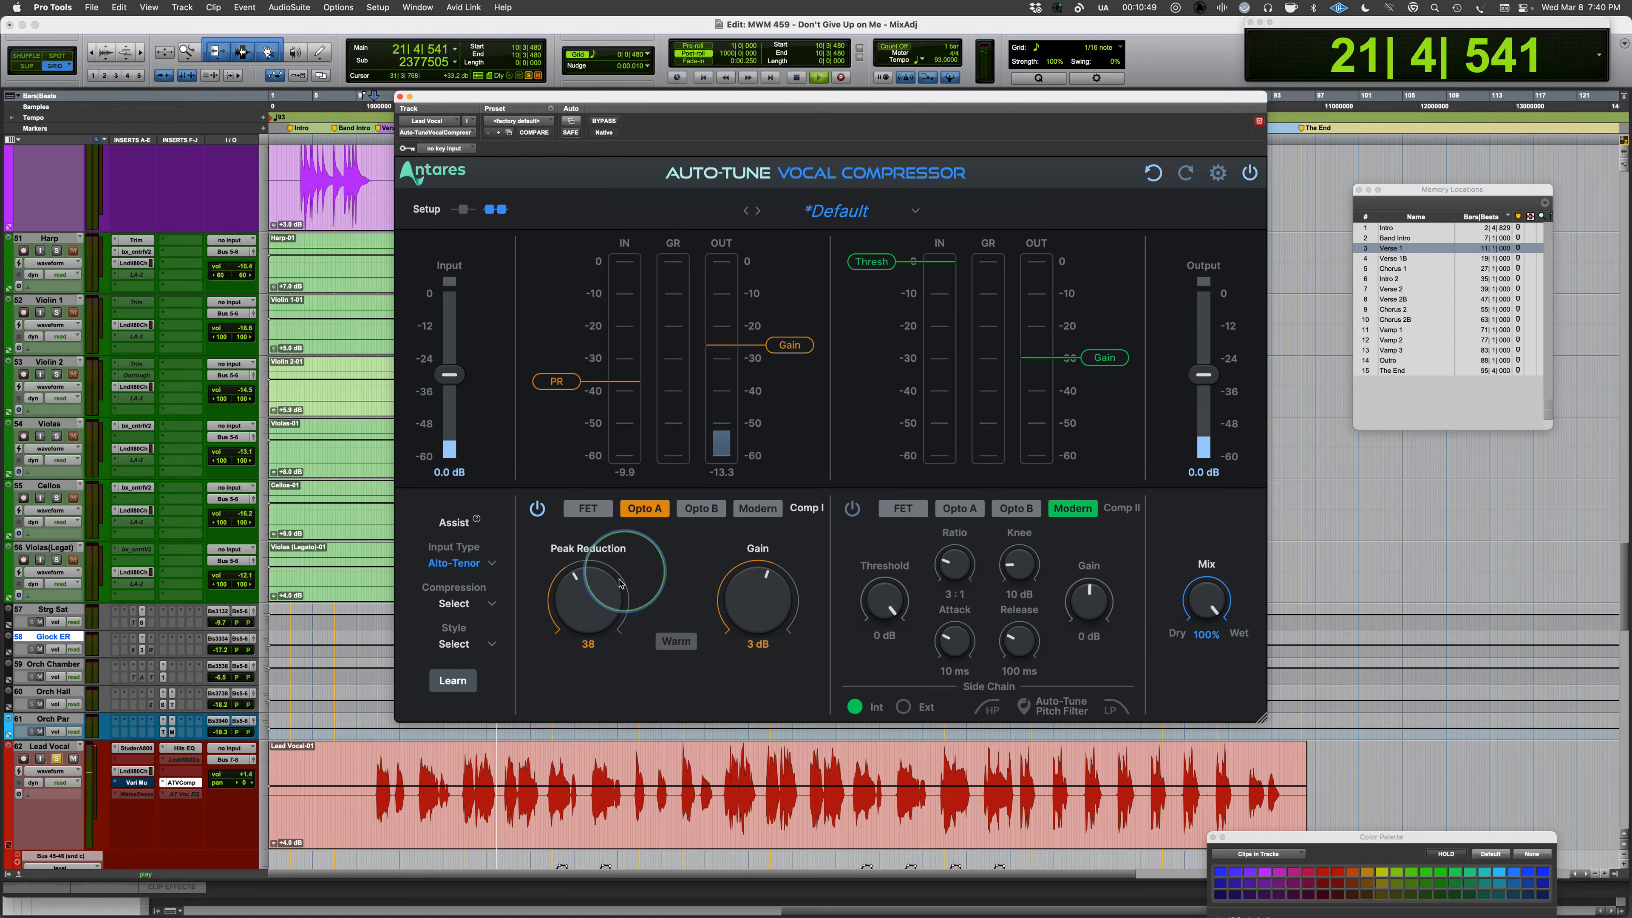
{"action": "left_click_drag", "start_coordinate": [586, 597], "coordinate": [586, 598]}
{"action": "left_click", "coordinate": [534, 509]}
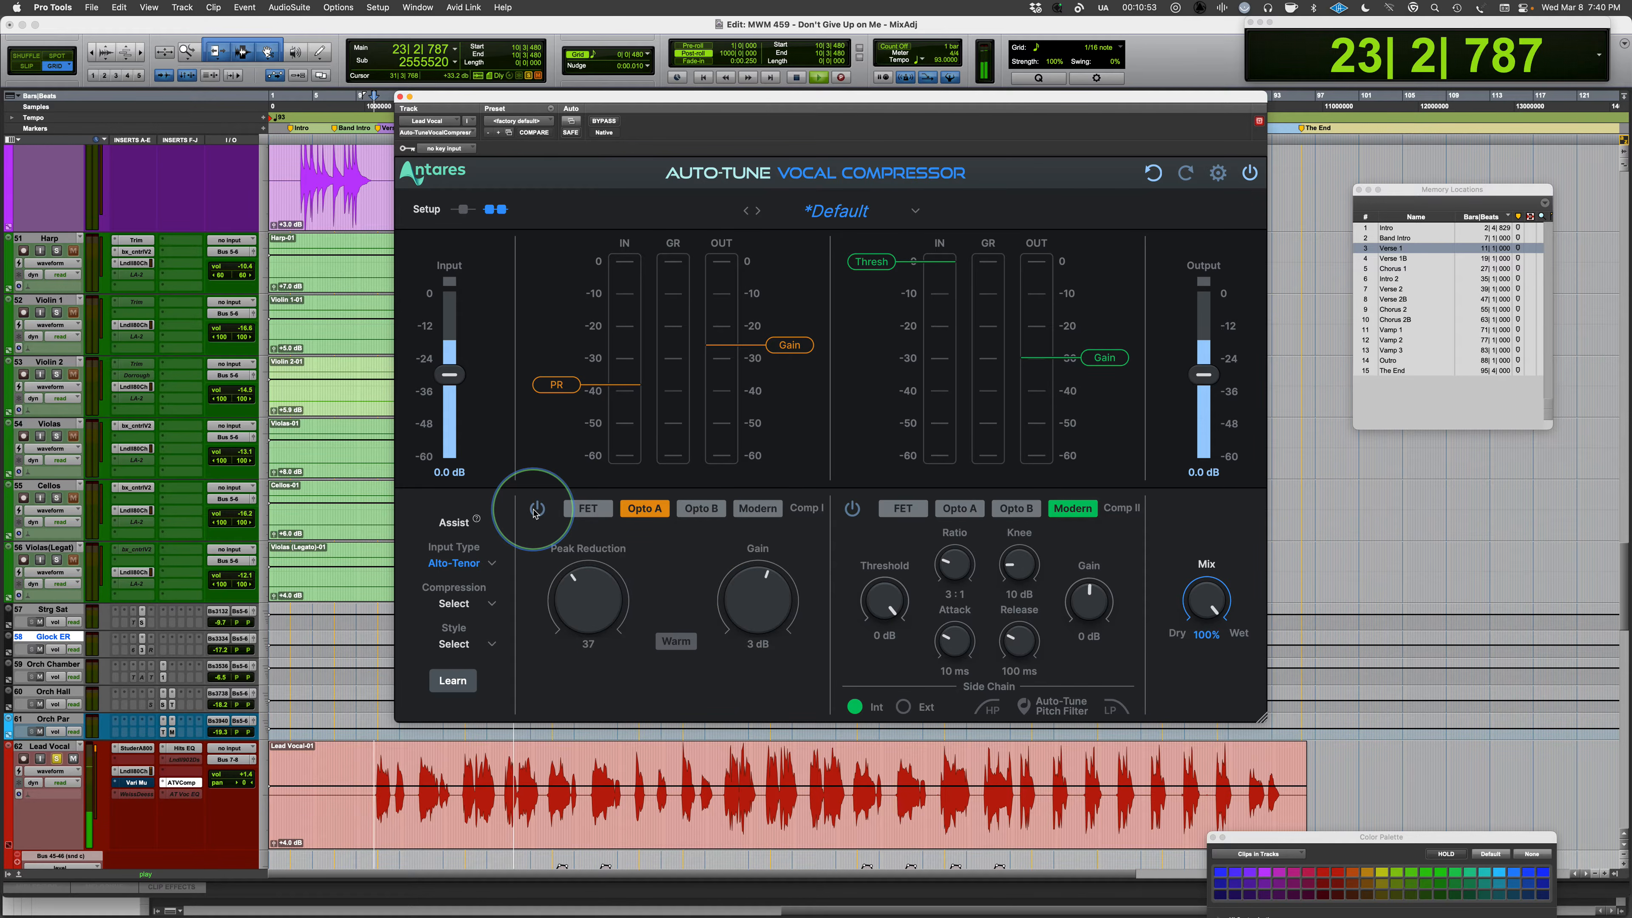
{"action": "left_click", "coordinate": [536, 509]}
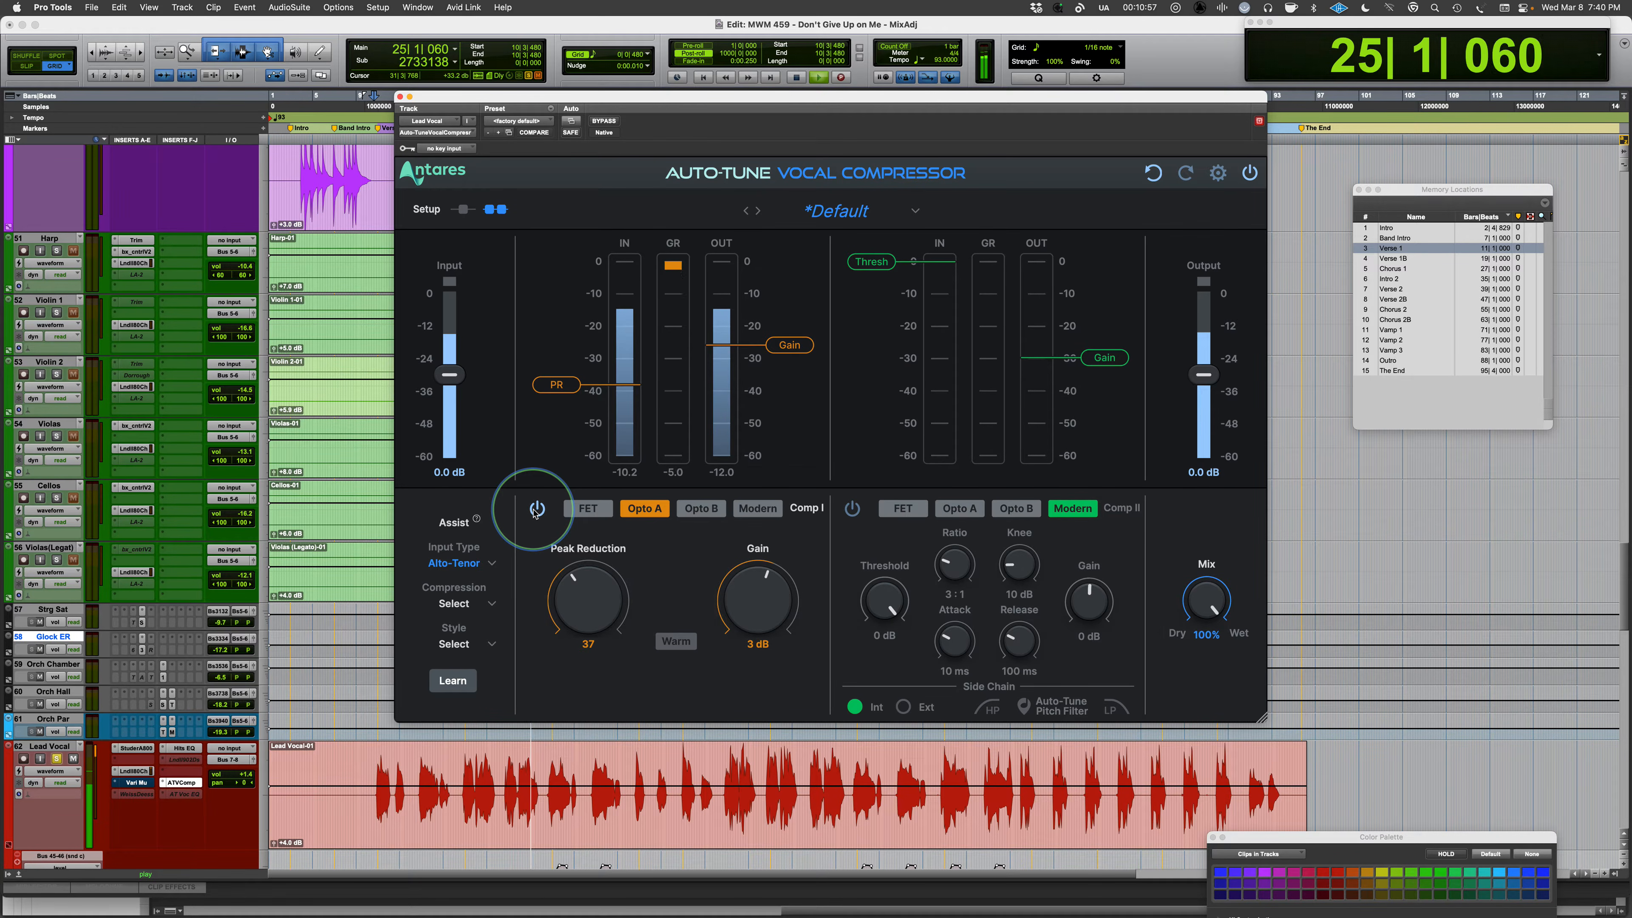
Enable Warm on Opto A and set its amount to 1 dB and the Gain to 1 dB while playing the vocal.
{"action": "left_click", "coordinate": [672, 646]}
{"action": "key", "text": "space"}
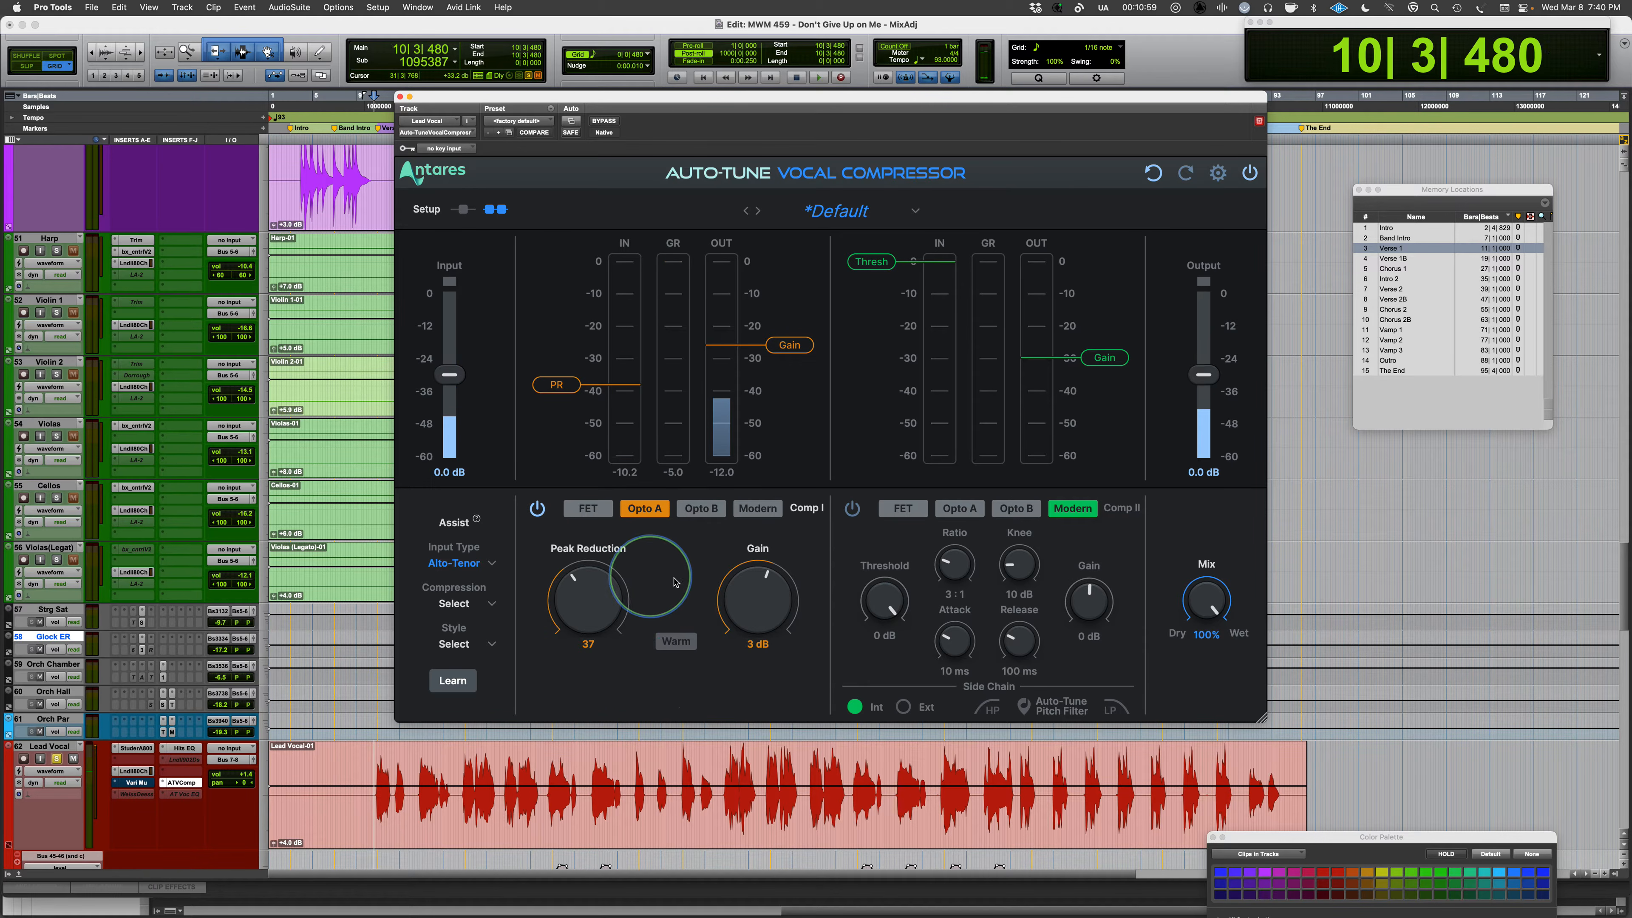
{"action": "left_click", "coordinate": [672, 646]}
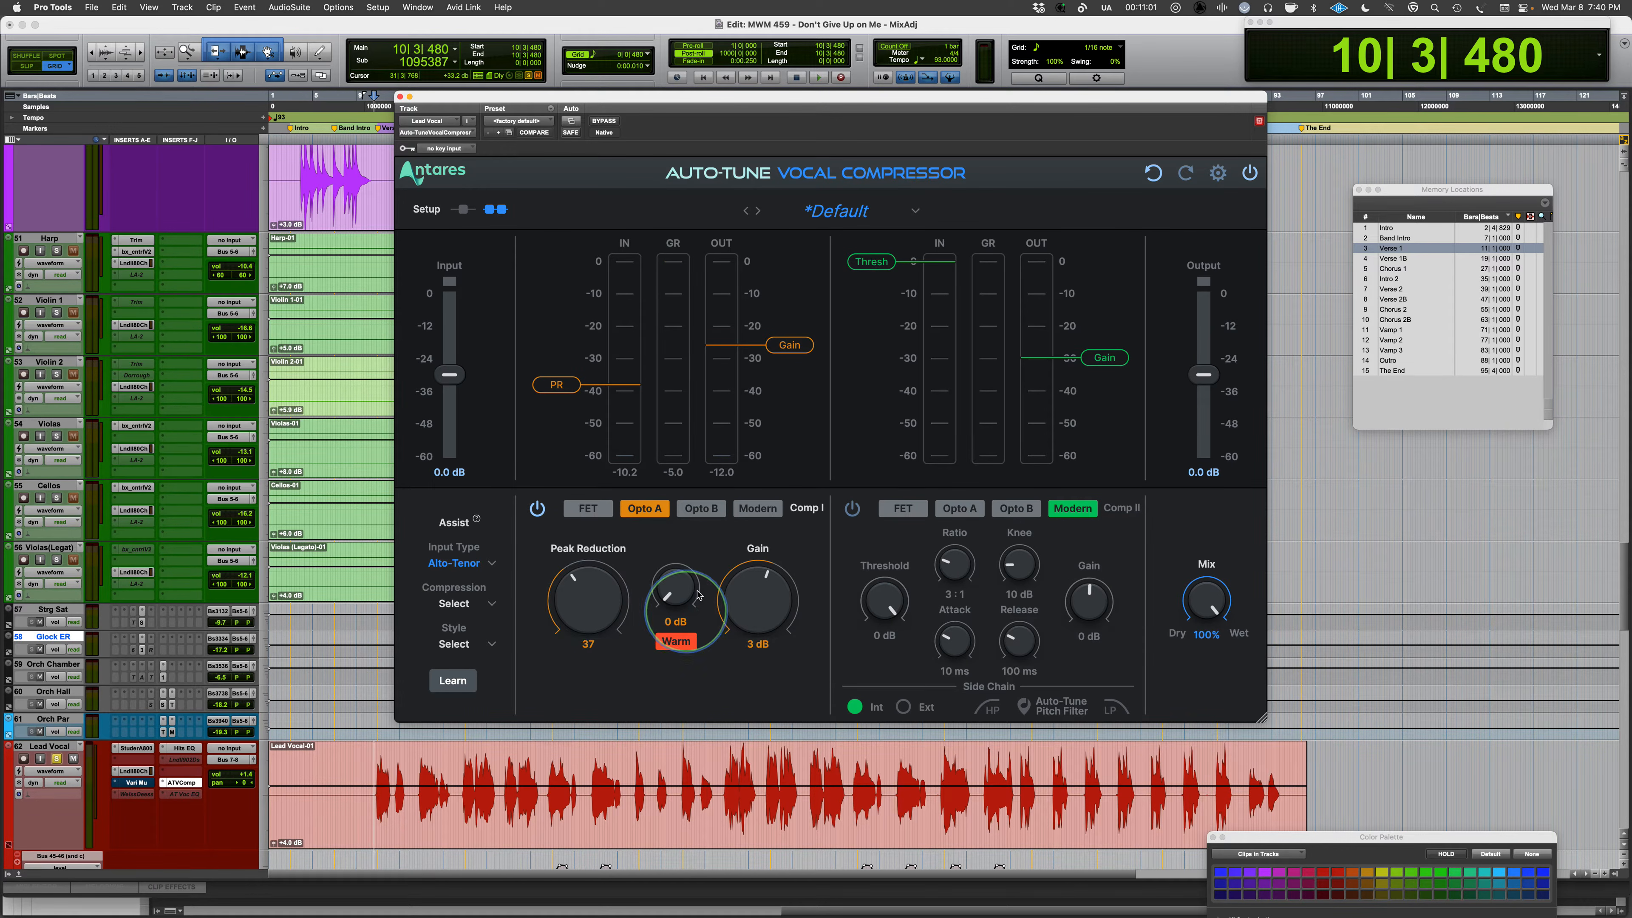
{"action": "key", "text": "space"}
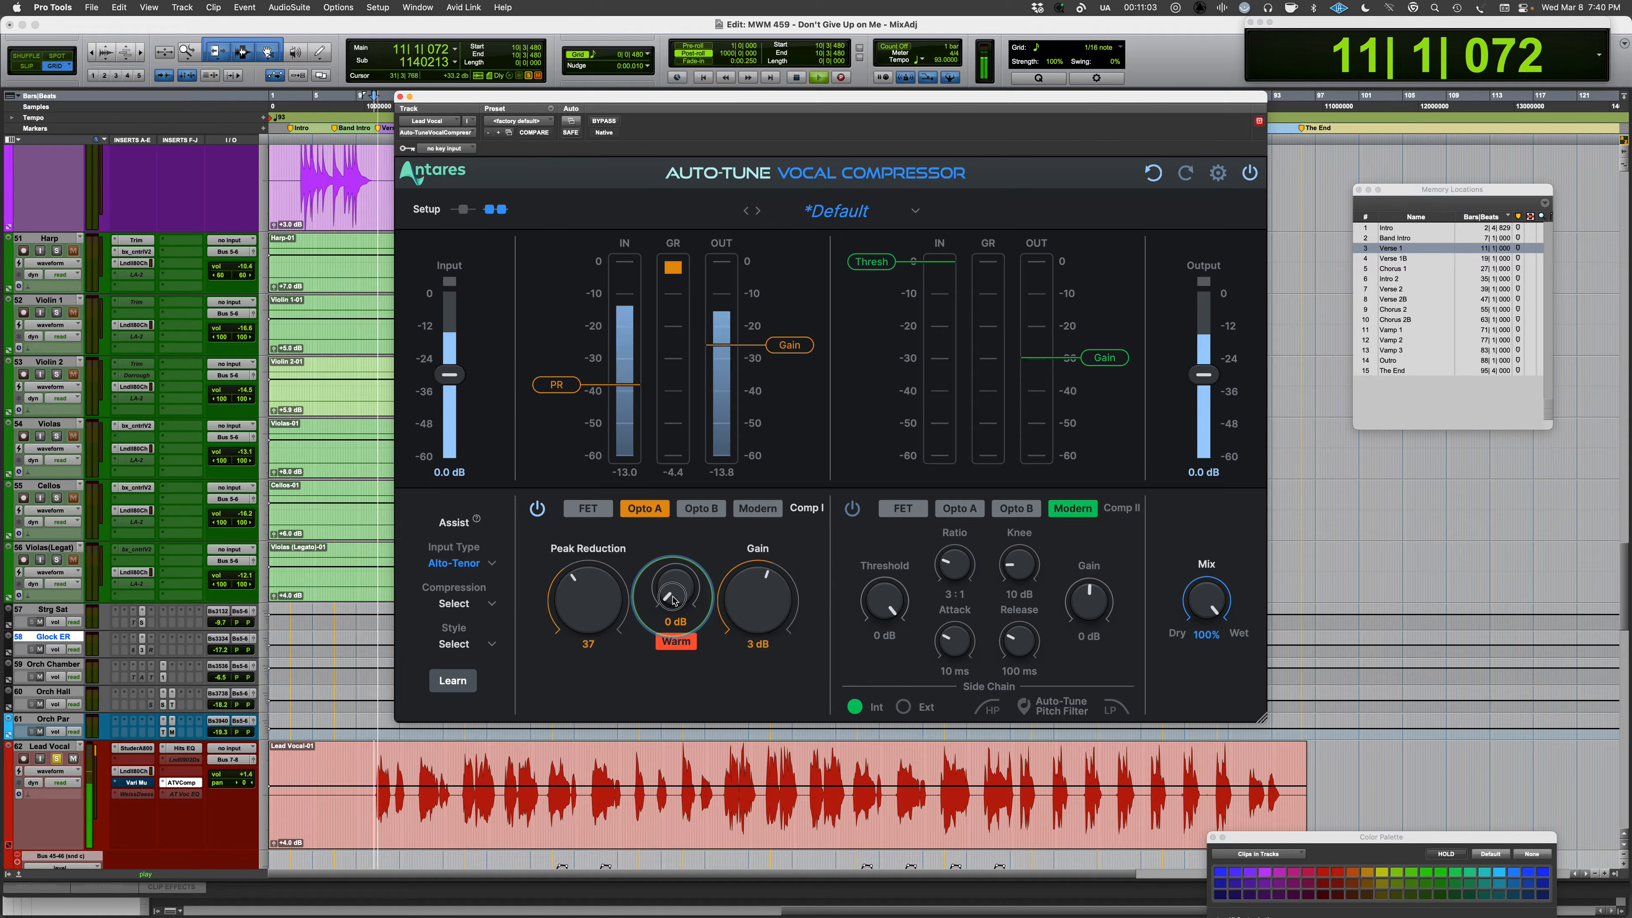
{"action": "left_click_drag", "start_coordinate": [672, 601], "coordinate": [763, 618]}
Compare the playing vocal with Comp I off and on while fine-tuning Opto A's Gain at about 1 dB.
{"action": "left_click", "coordinate": [537, 509]}
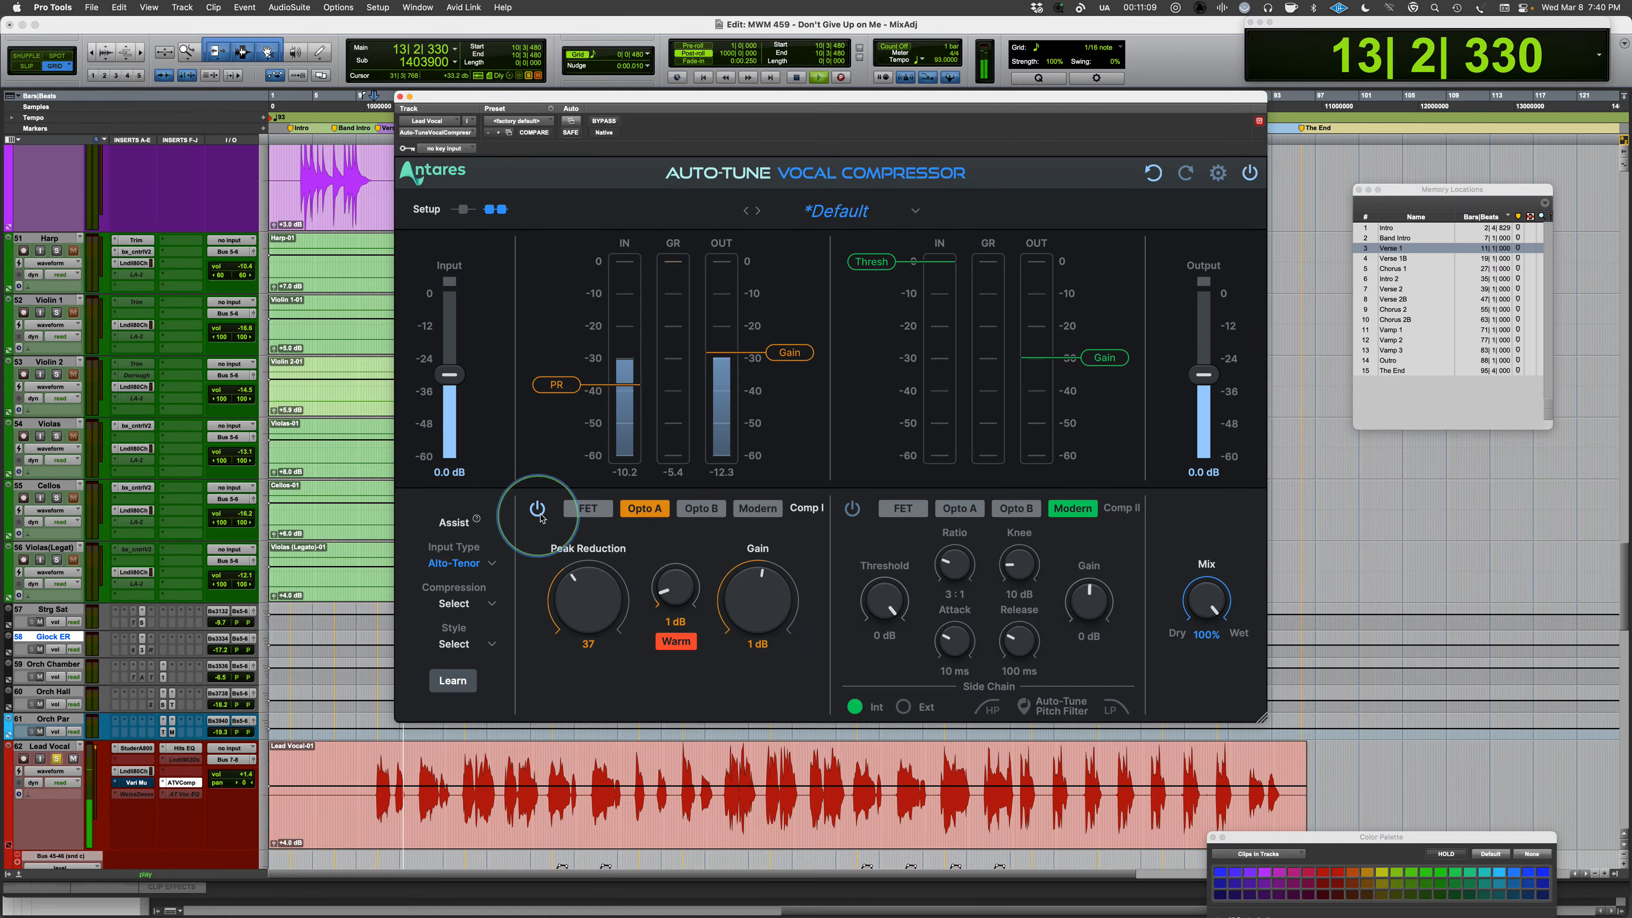
{"action": "left_click", "coordinate": [538, 512]}
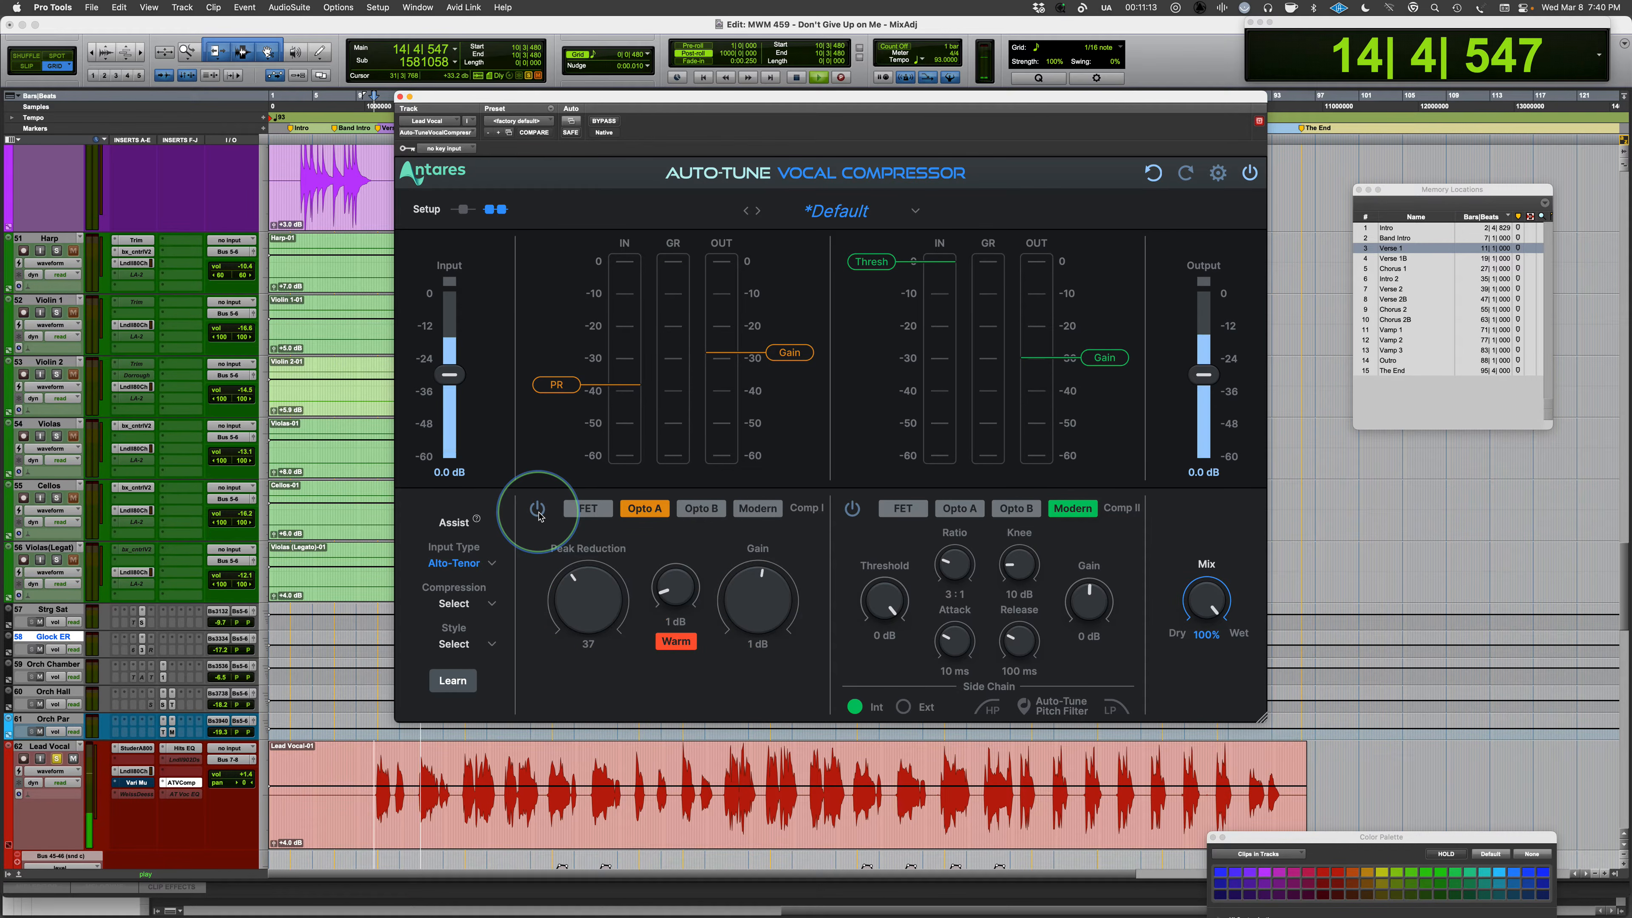
{"action": "left_click", "coordinate": [756, 609]}
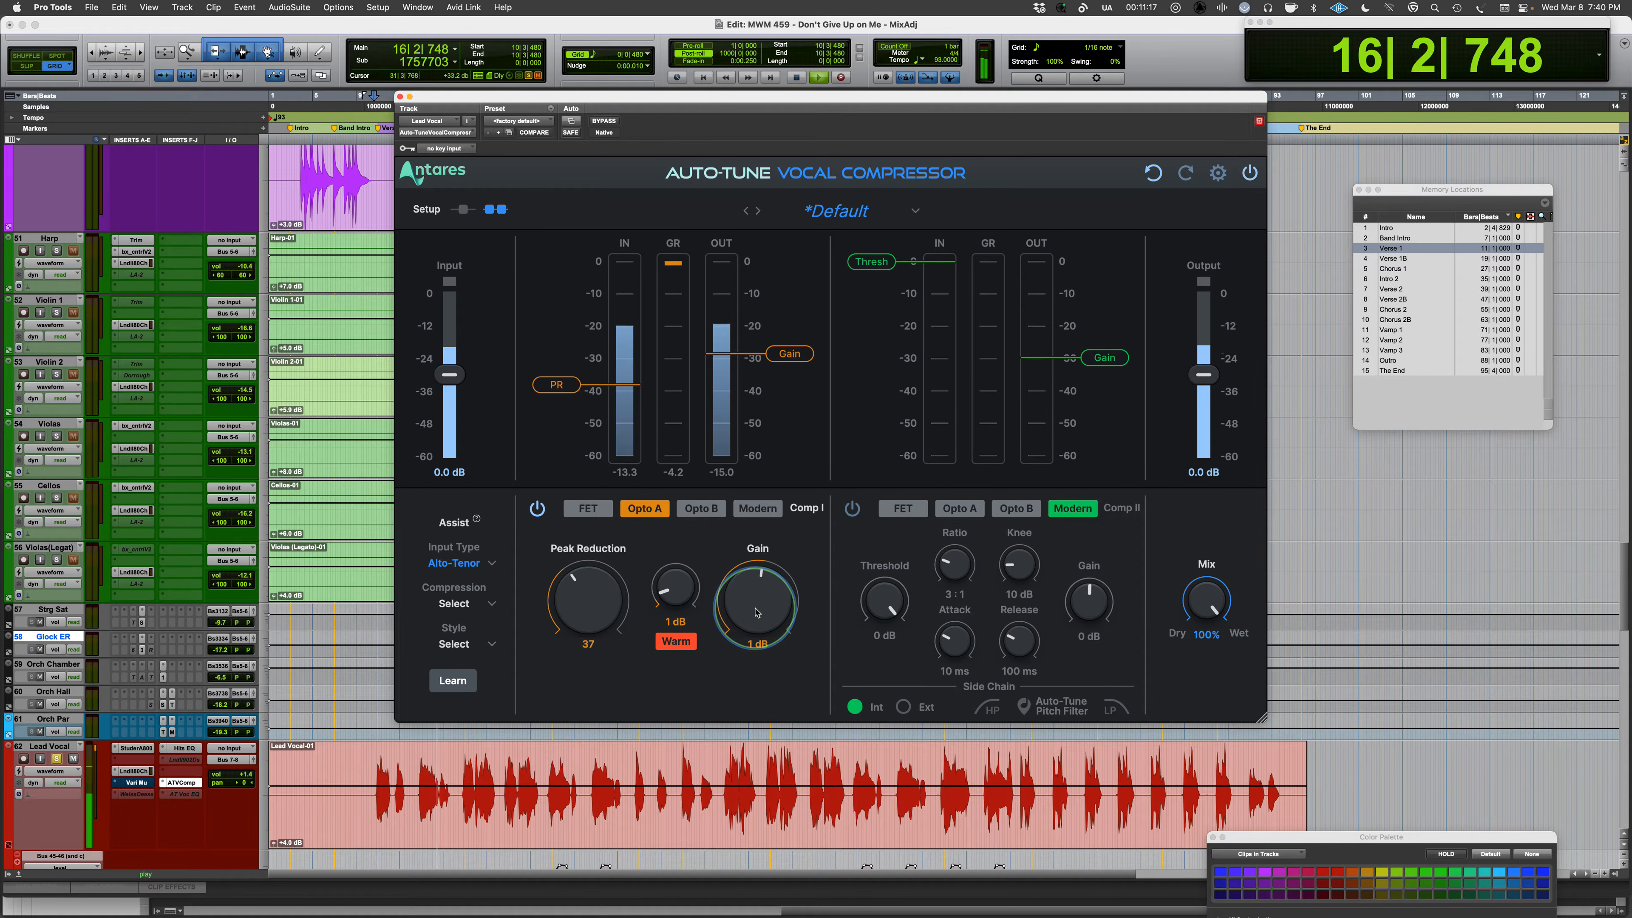
{"action": "left_click", "coordinate": [537, 511]}
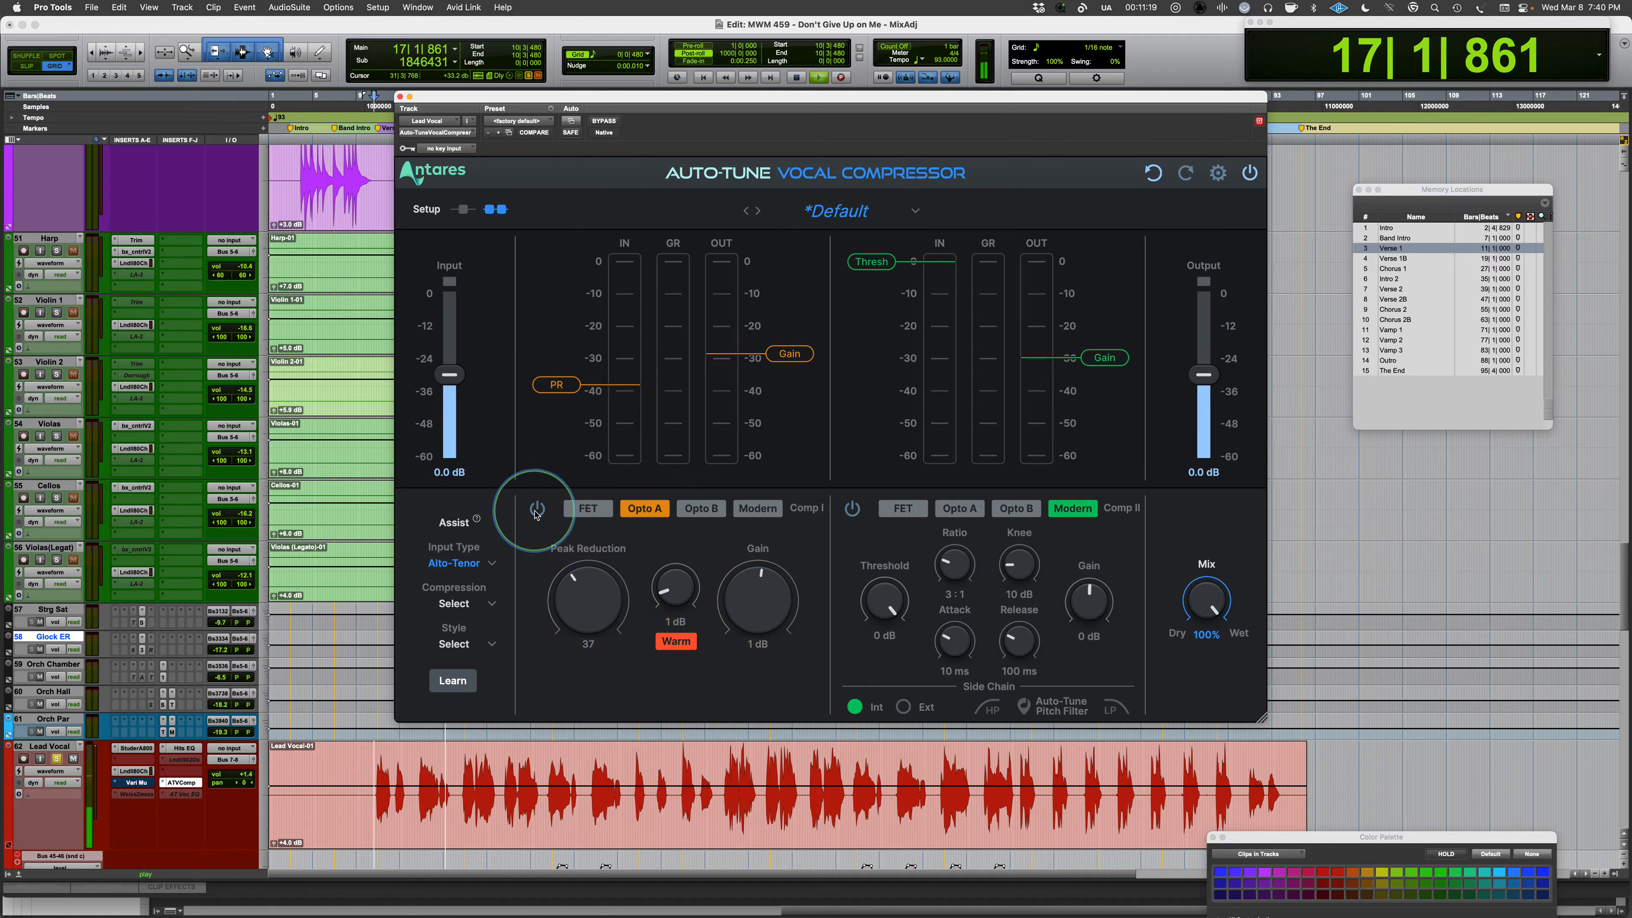
{"action": "left_click", "coordinate": [536, 513]}
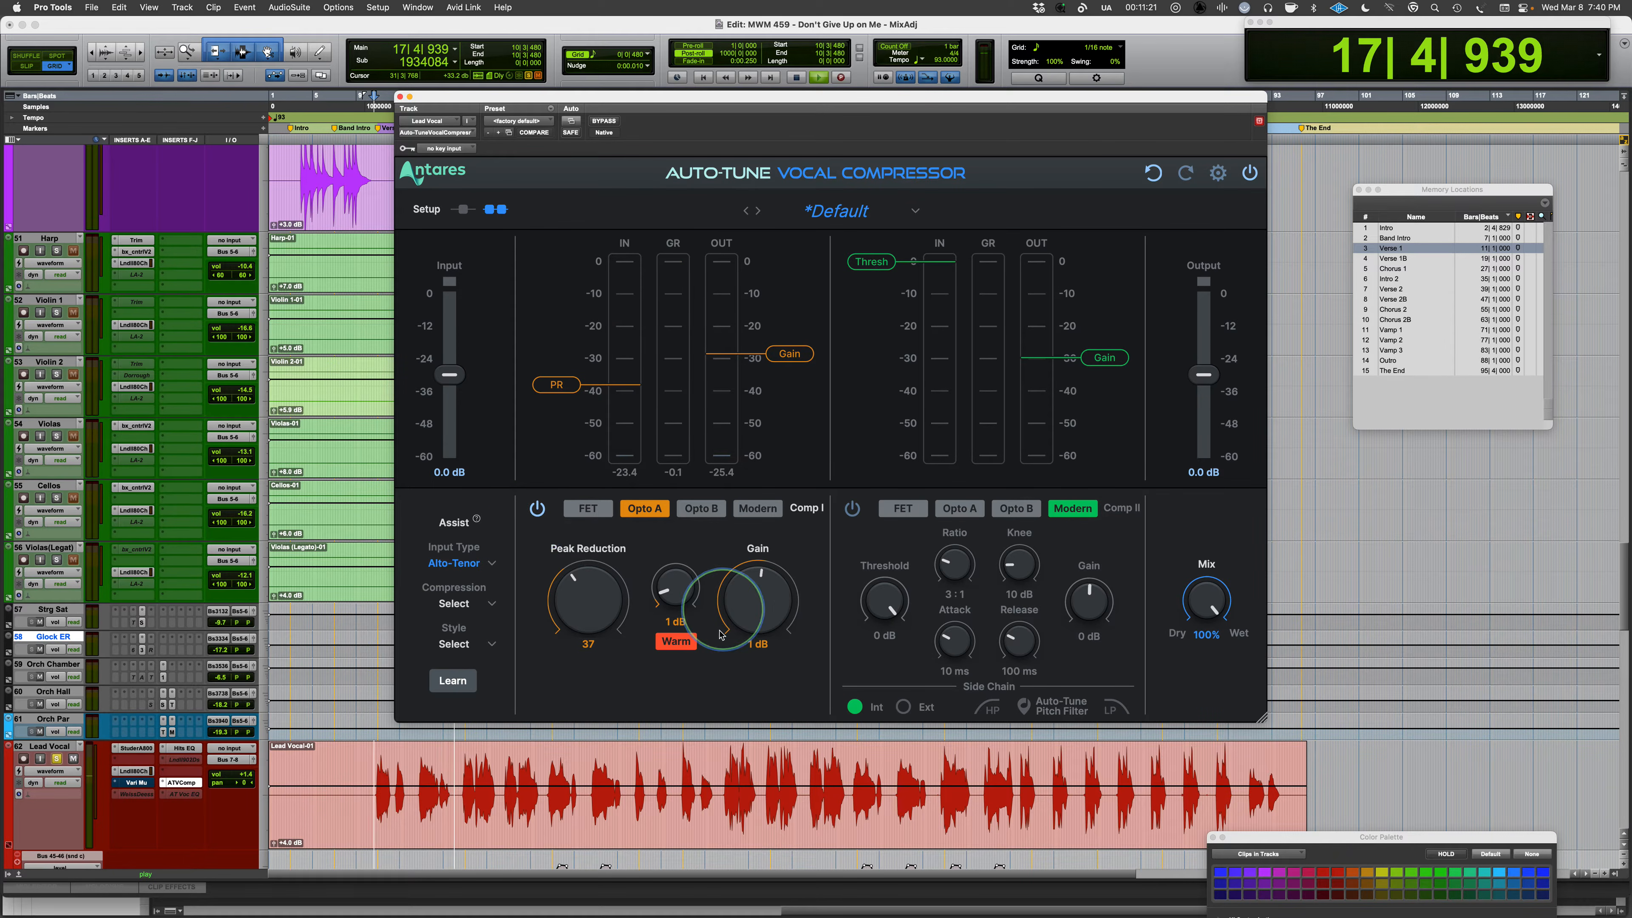
Try Opto A's Warm amount at 8 dB with Gain at -3 dB, comparing the vocal with Comp I off and on.
{"action": "left_click_drag", "start_coordinate": [676, 614], "coordinate": [743, 607]}
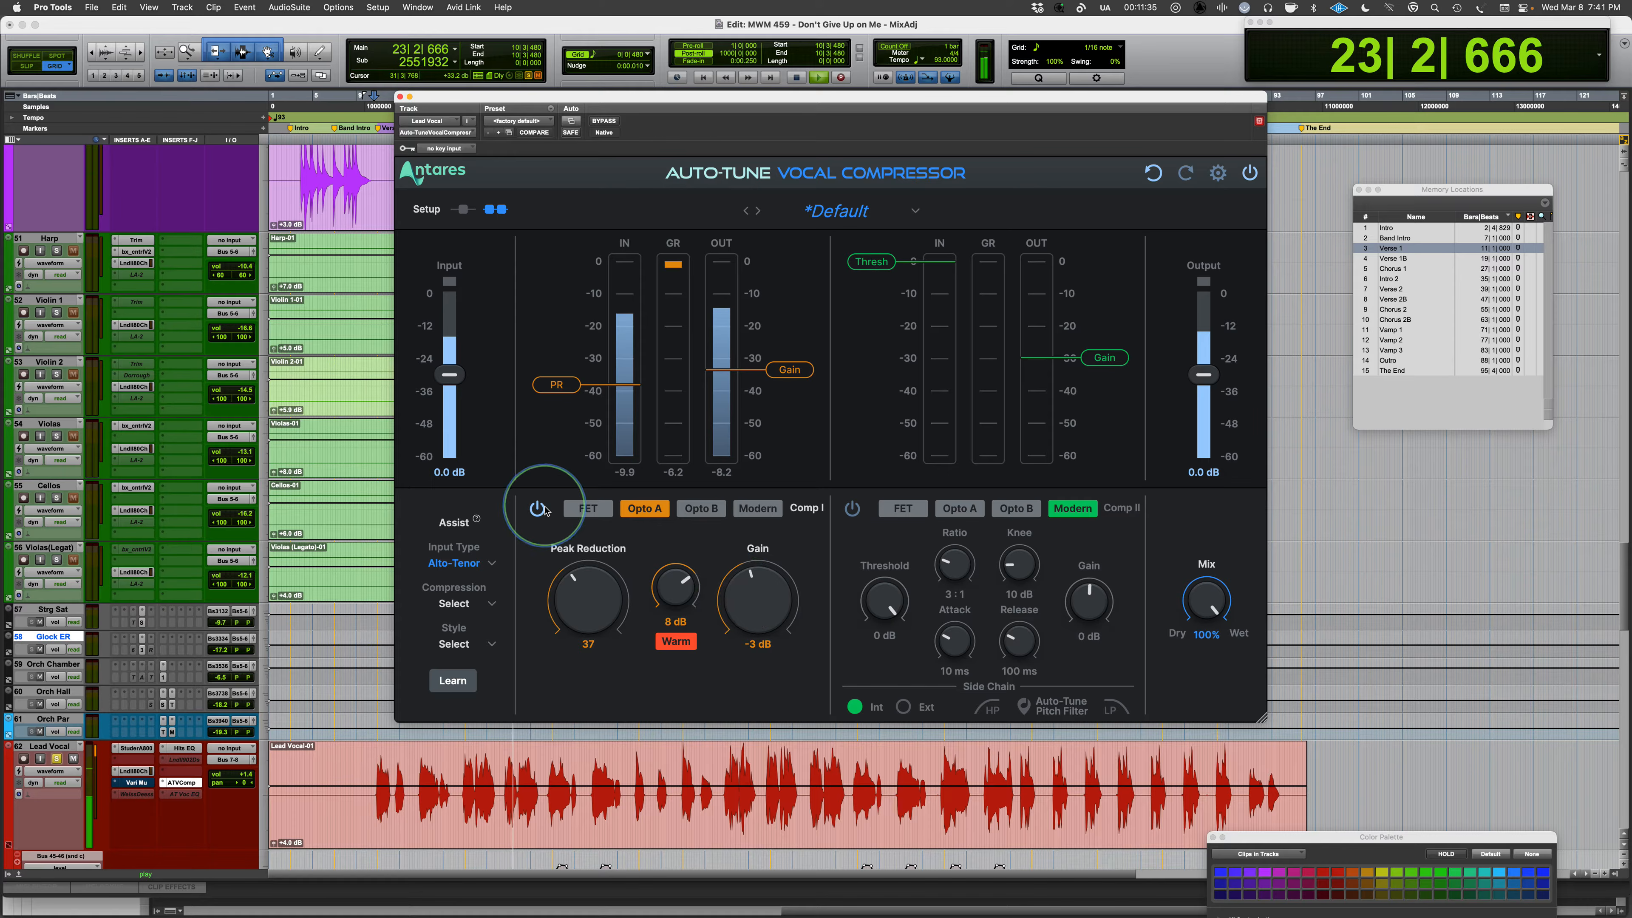
{"action": "left_click", "coordinate": [537, 509]}
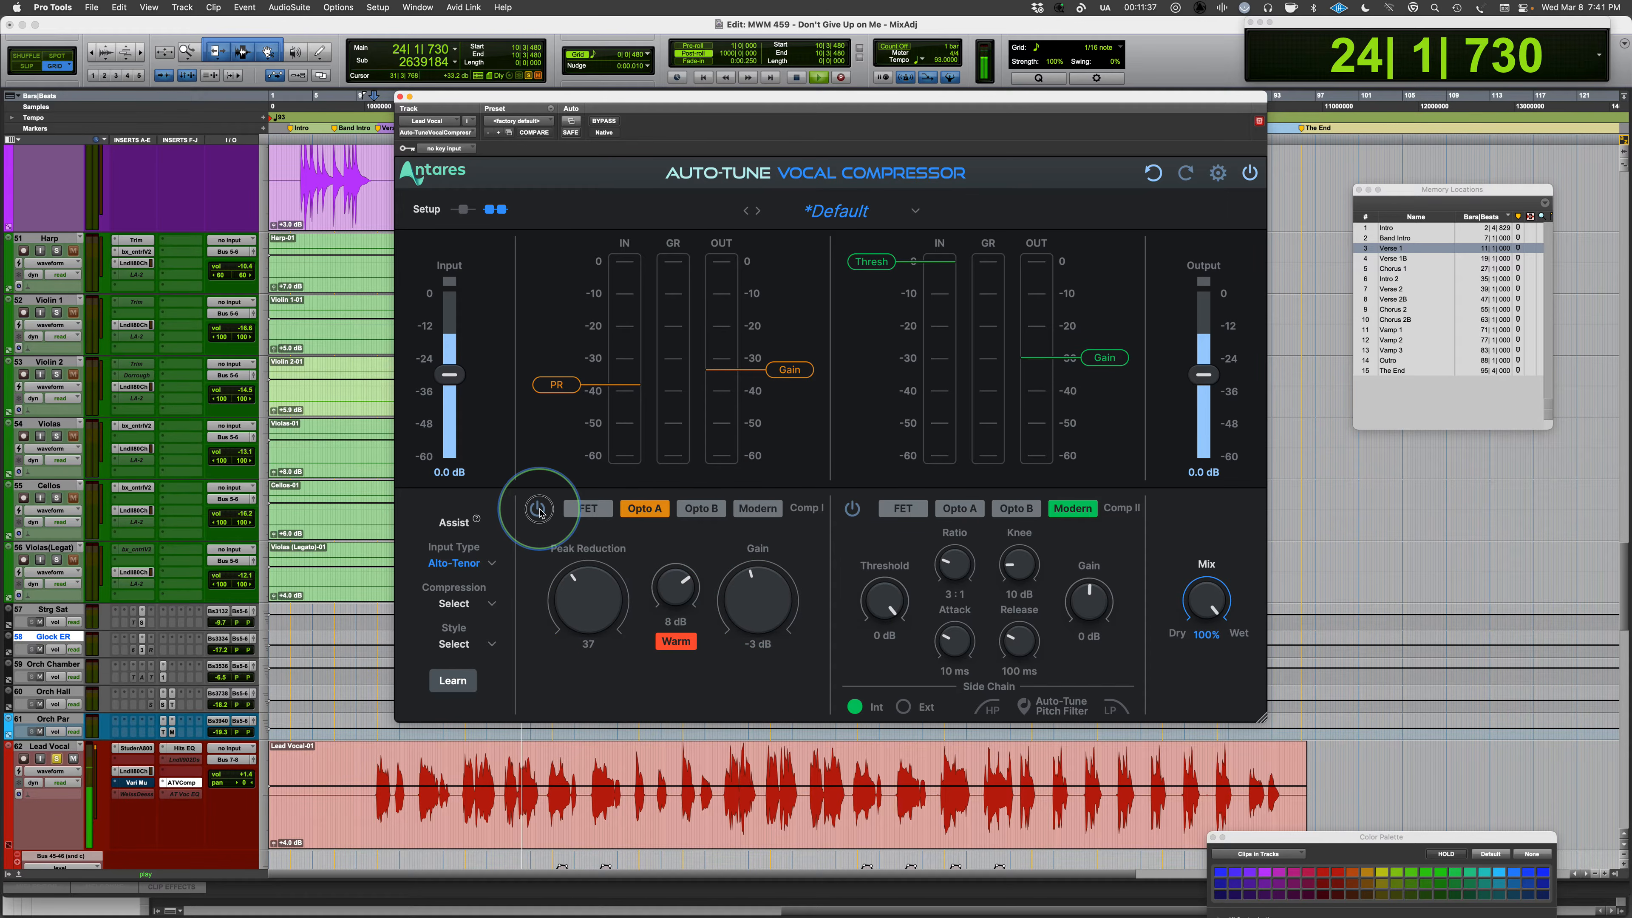
{"action": "left_click", "coordinate": [539, 509]}
{"action": "left_click", "coordinate": [740, 602]}
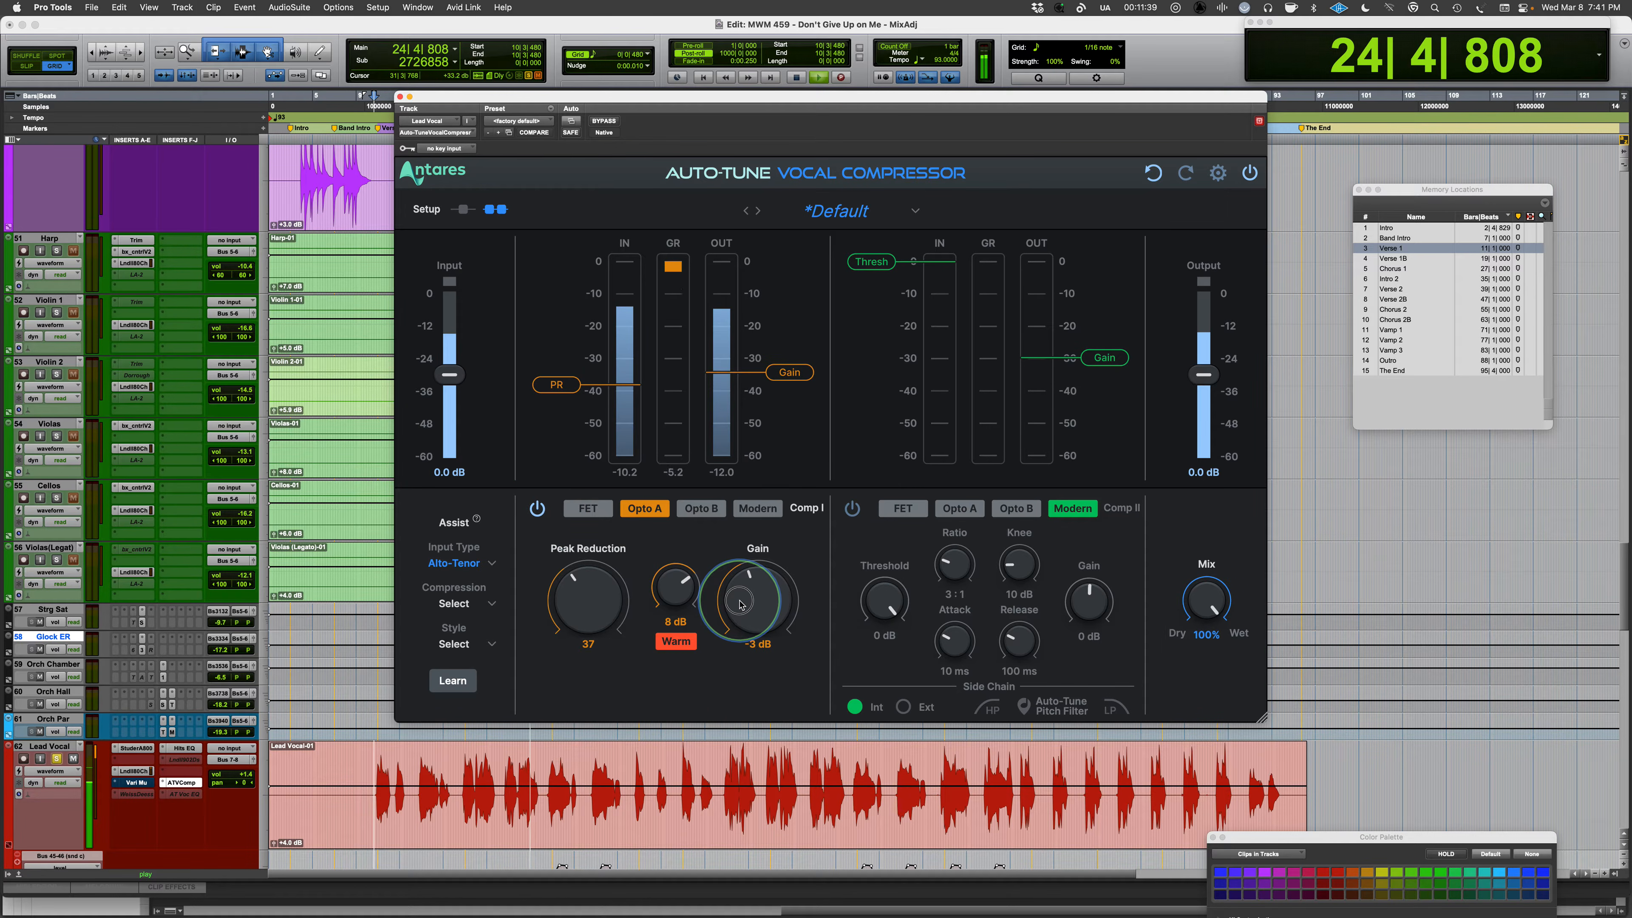
{"action": "left_click", "coordinate": [536, 510]}
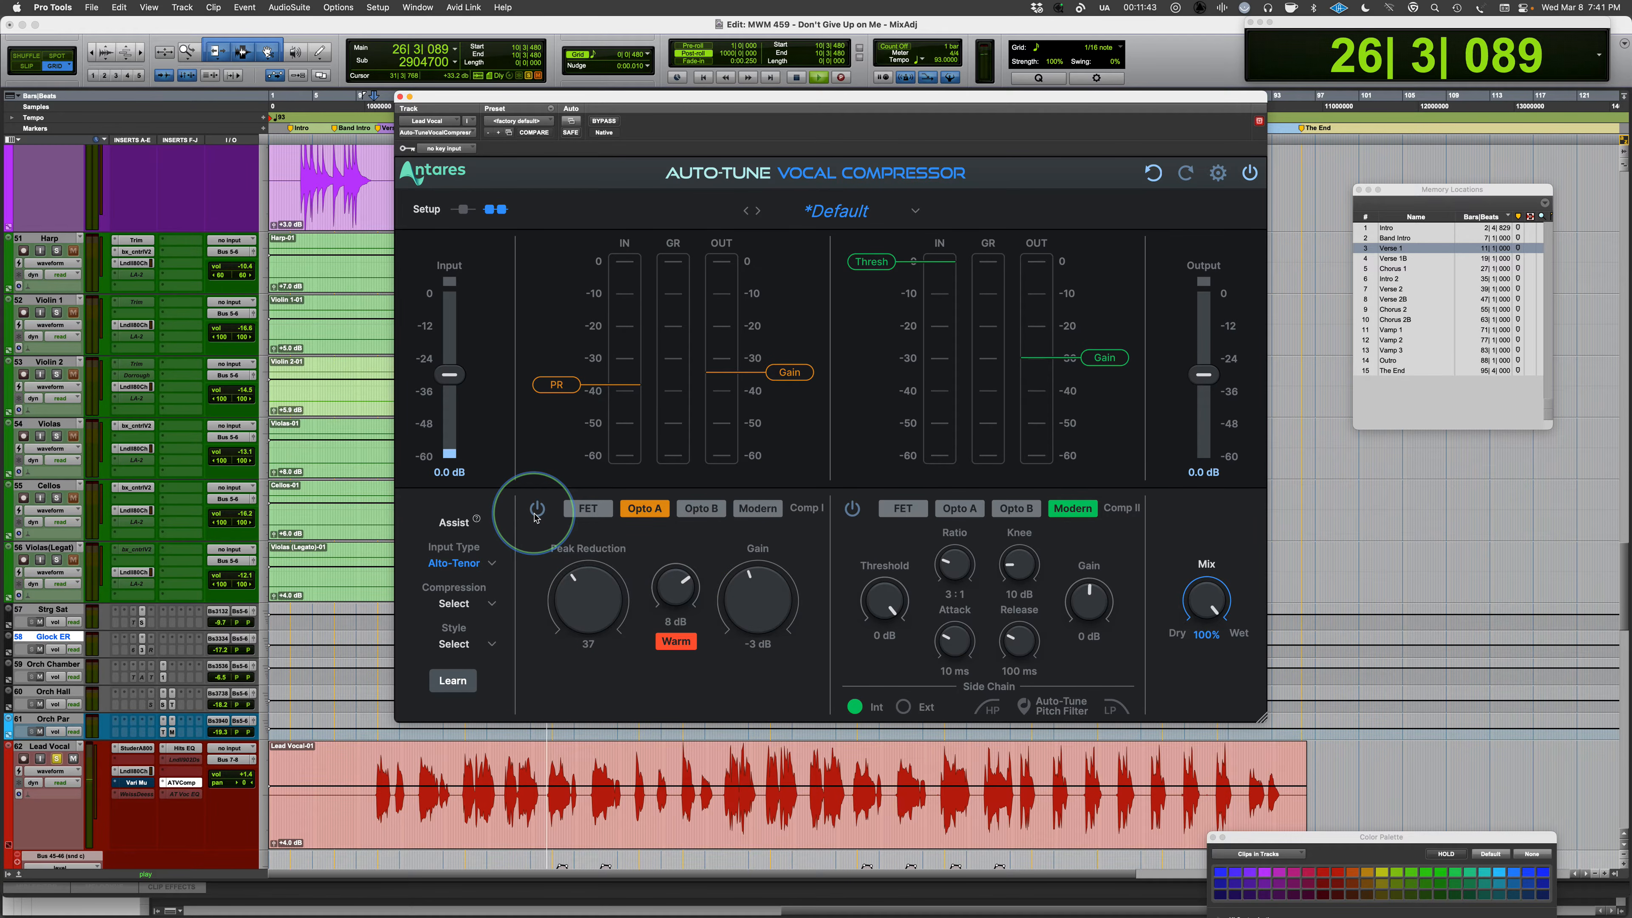
{"action": "left_click", "coordinate": [536, 510]}
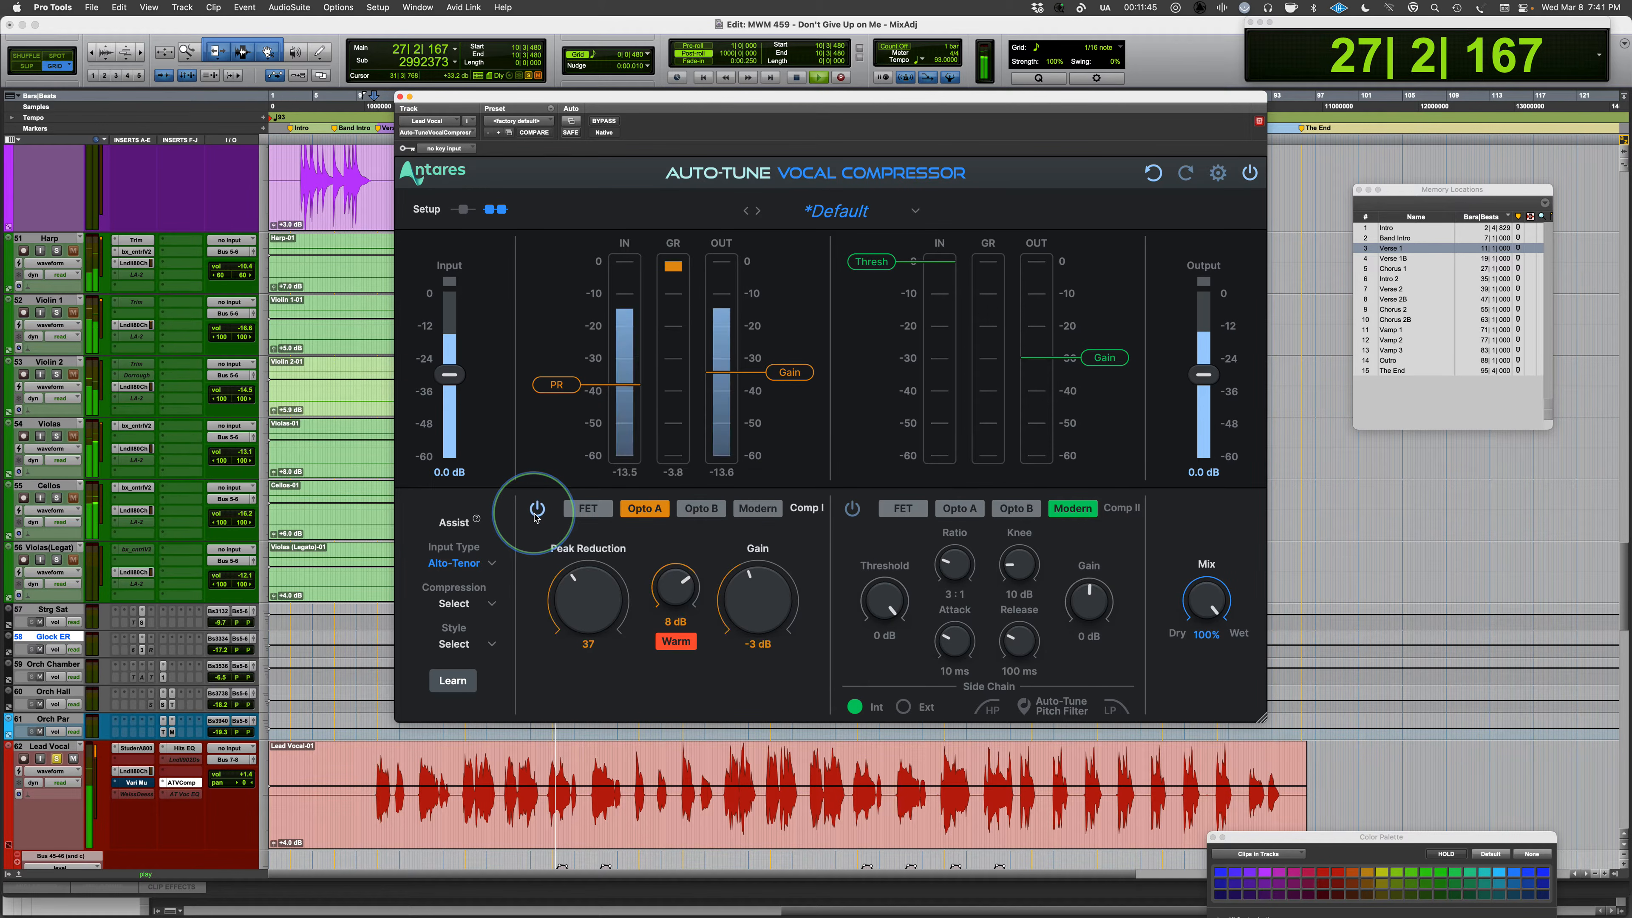
{"action": "left_click", "coordinate": [537, 511]}
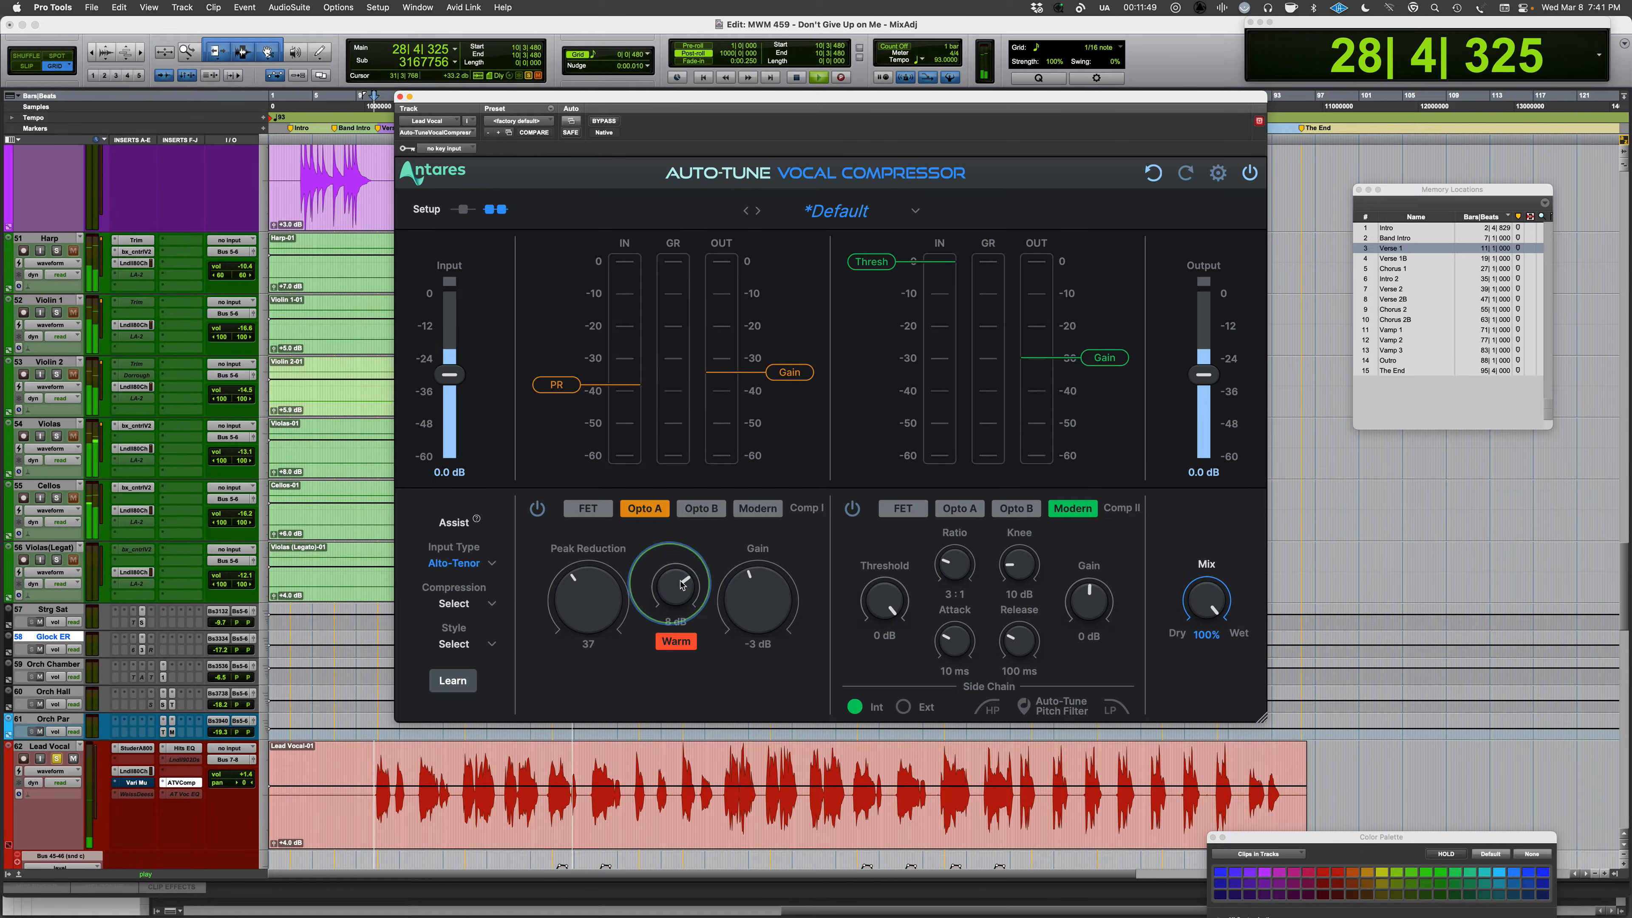
{"action": "key", "text": "space"}
Set Opto A's Warm amount to 2 dB and Gain to 2 dB, and compare the playing vocal with Comp I on and off.
{"action": "left_click_drag", "start_coordinate": [679, 589], "coordinate": [665, 666]}
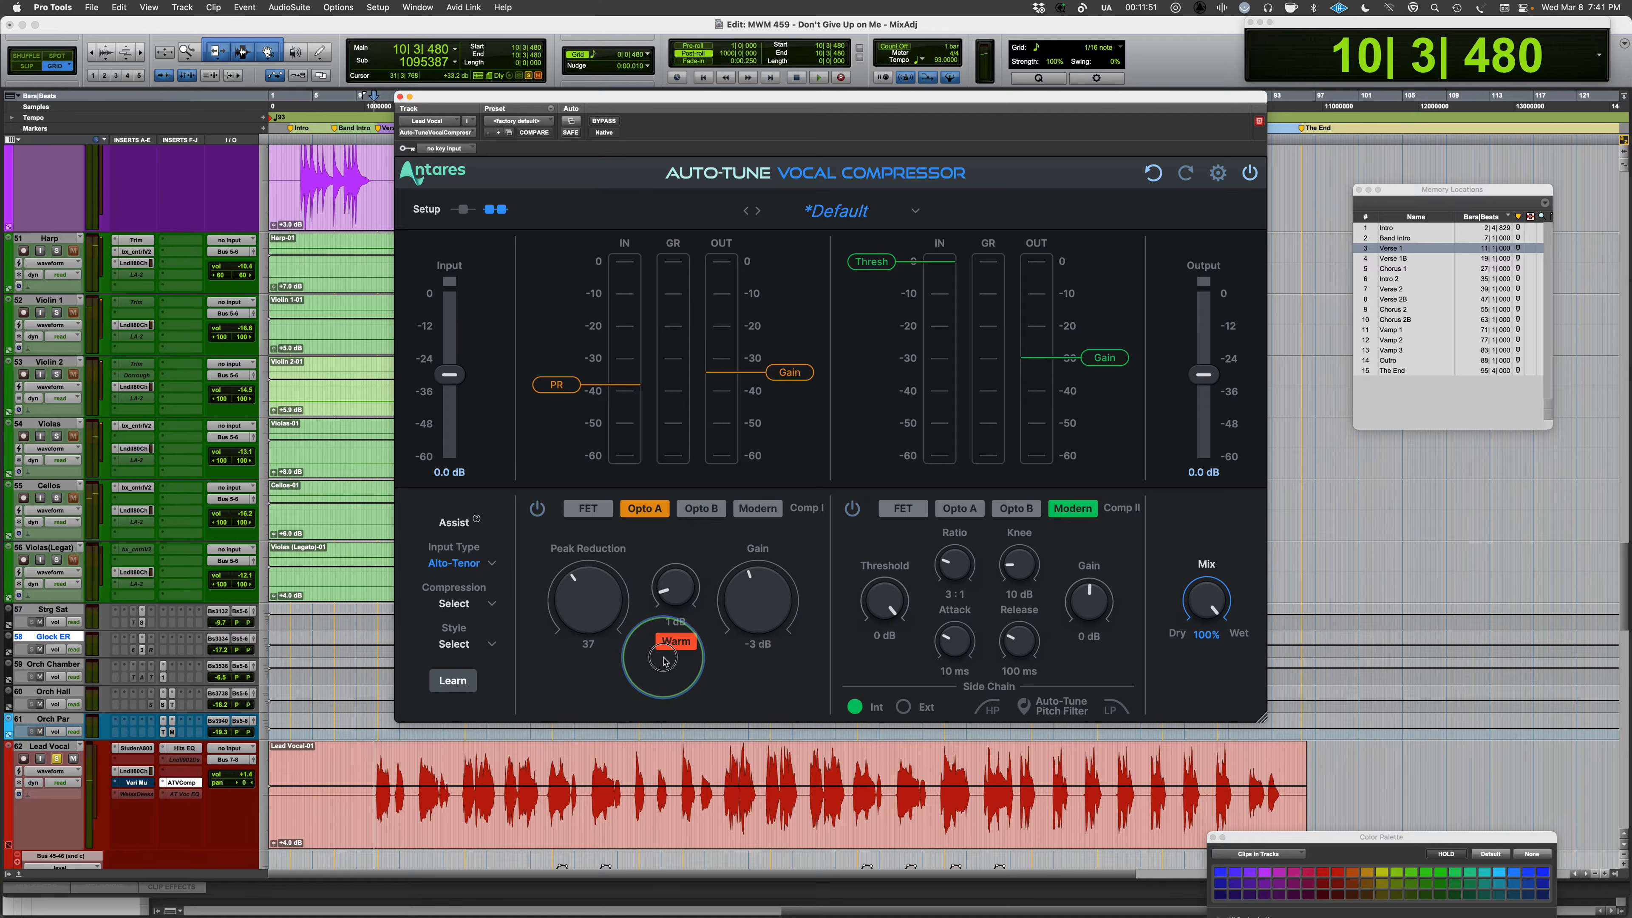
{"action": "left_click_drag", "start_coordinate": [751, 615], "coordinate": [749, 604]}
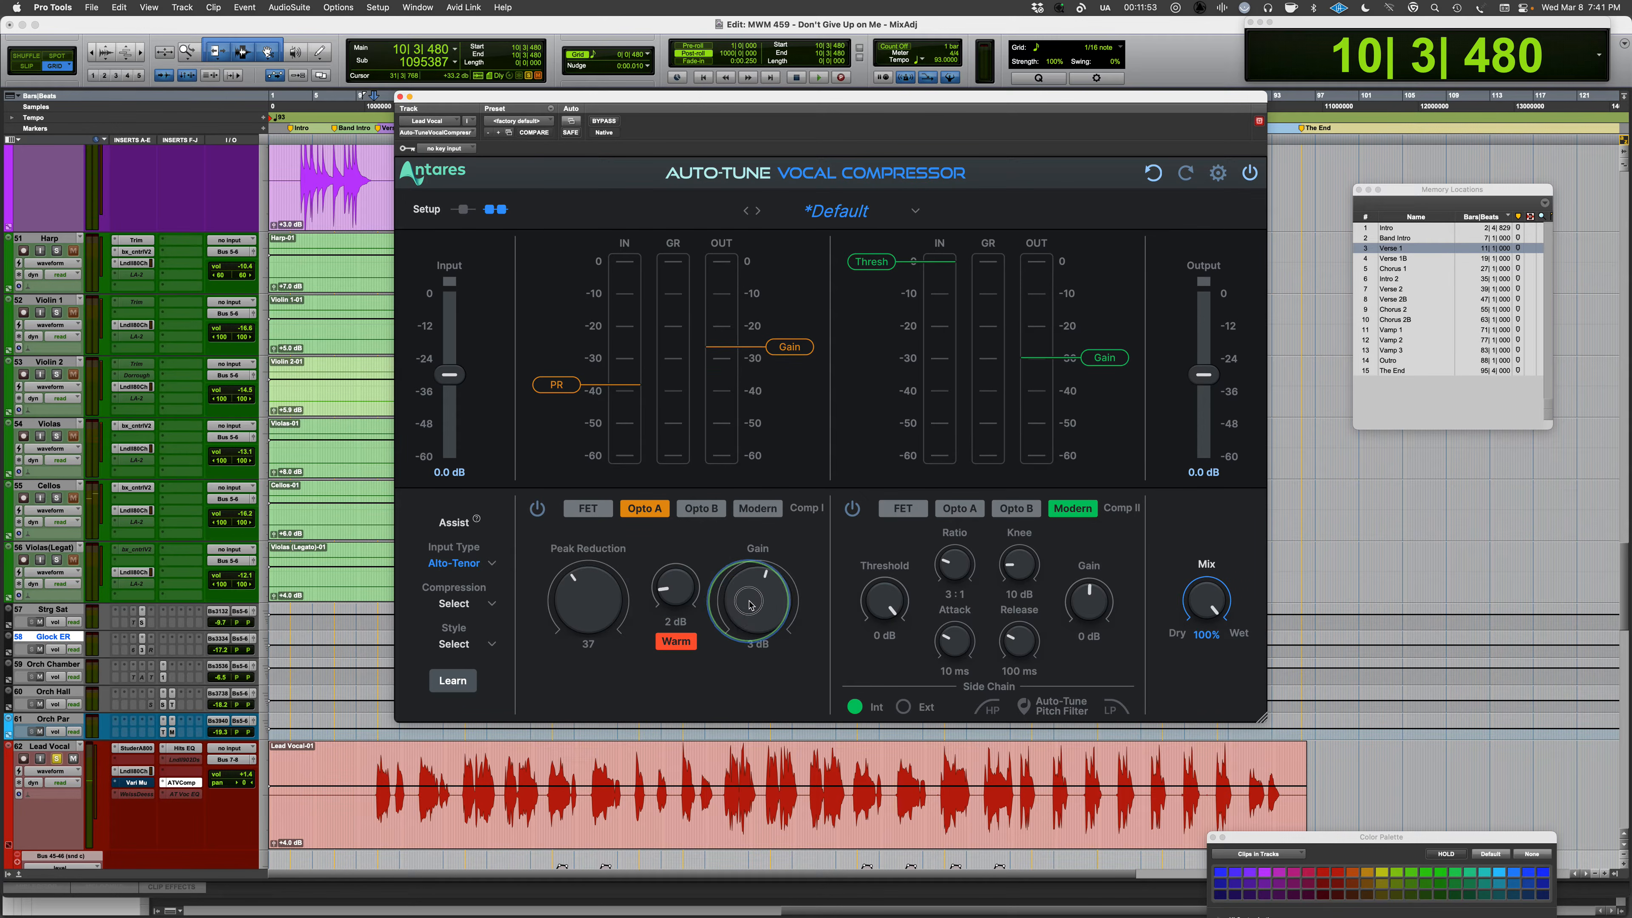
{"action": "key", "text": "space"}
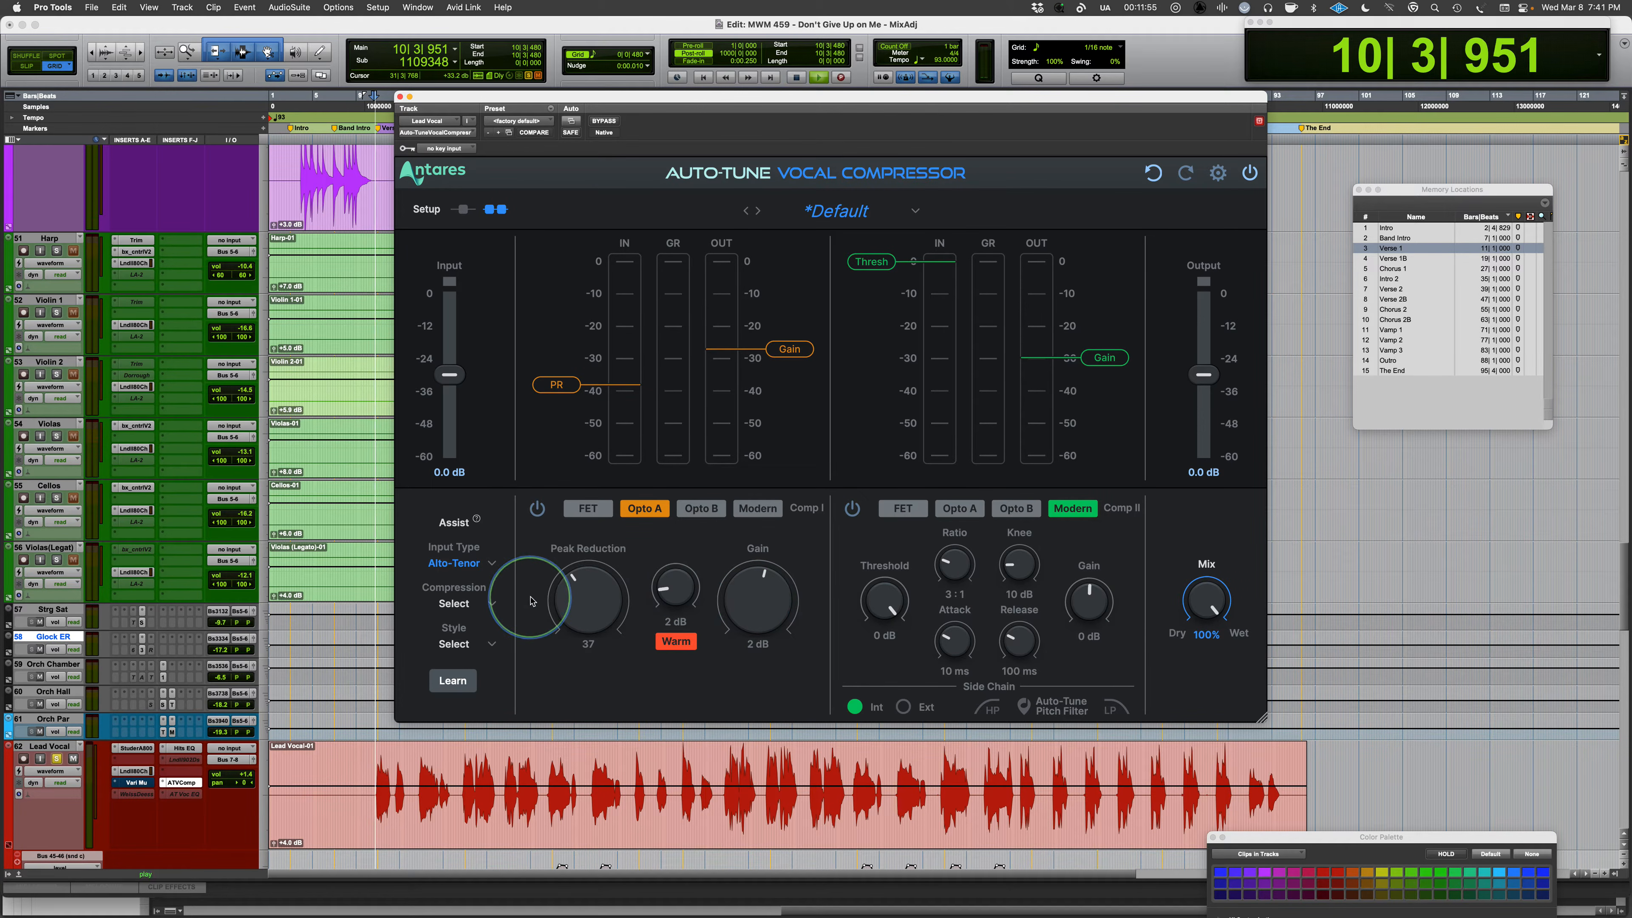
{"action": "left_click", "coordinate": [538, 509]}
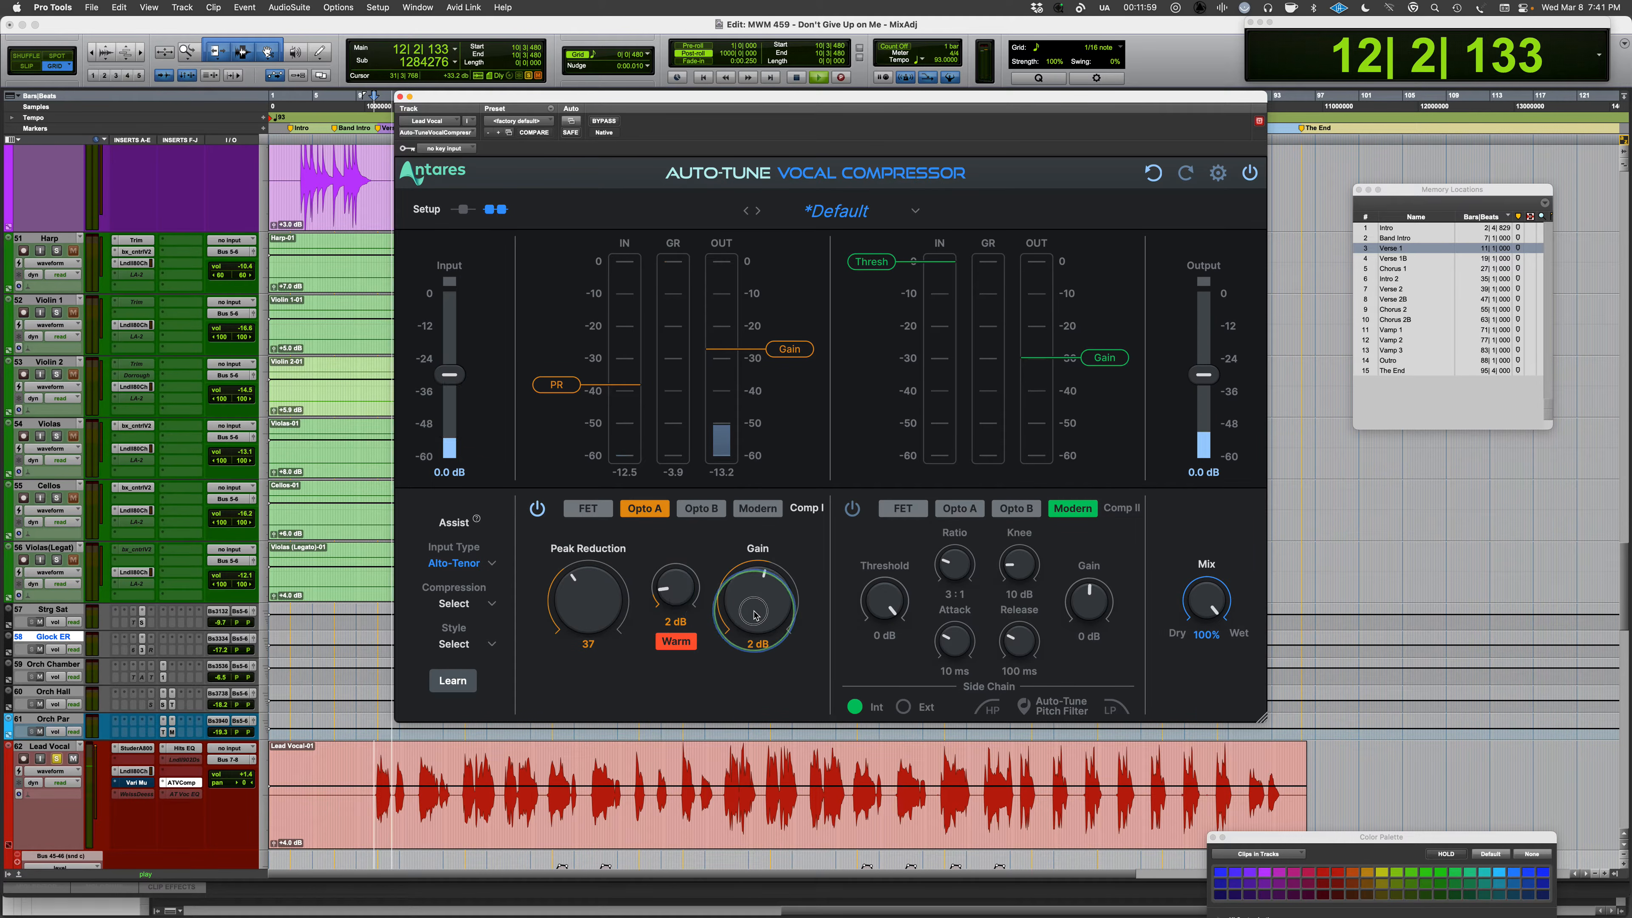
{"action": "left_click", "coordinate": [537, 509]}
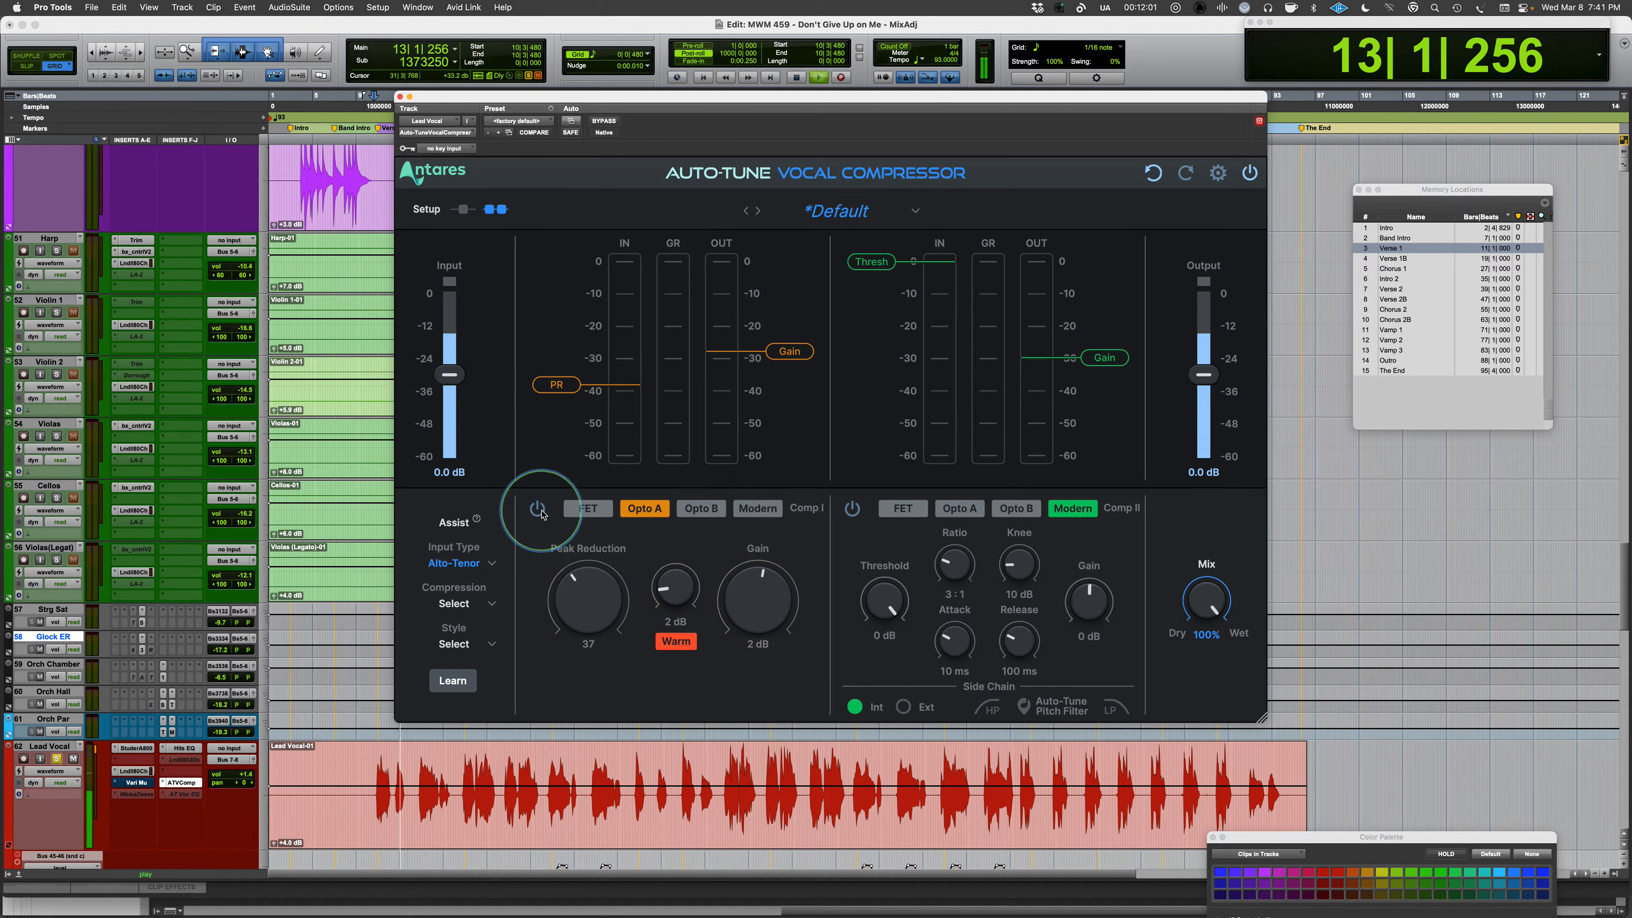
{"action": "left_click", "coordinate": [536, 509]}
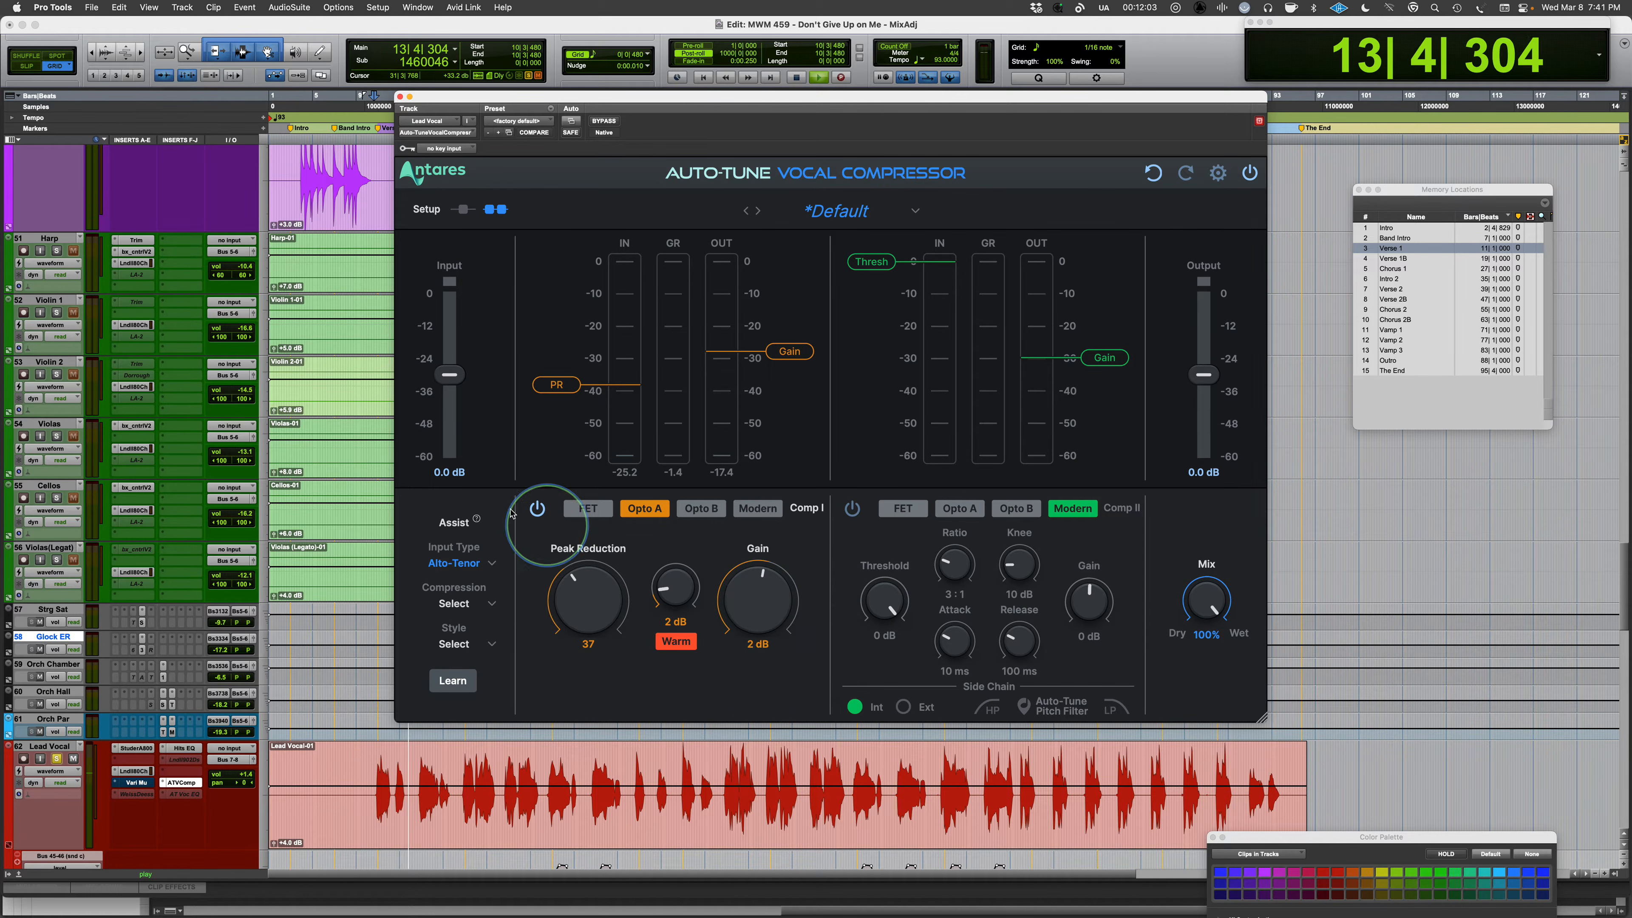
{"action": "left_click", "coordinate": [537, 509]}
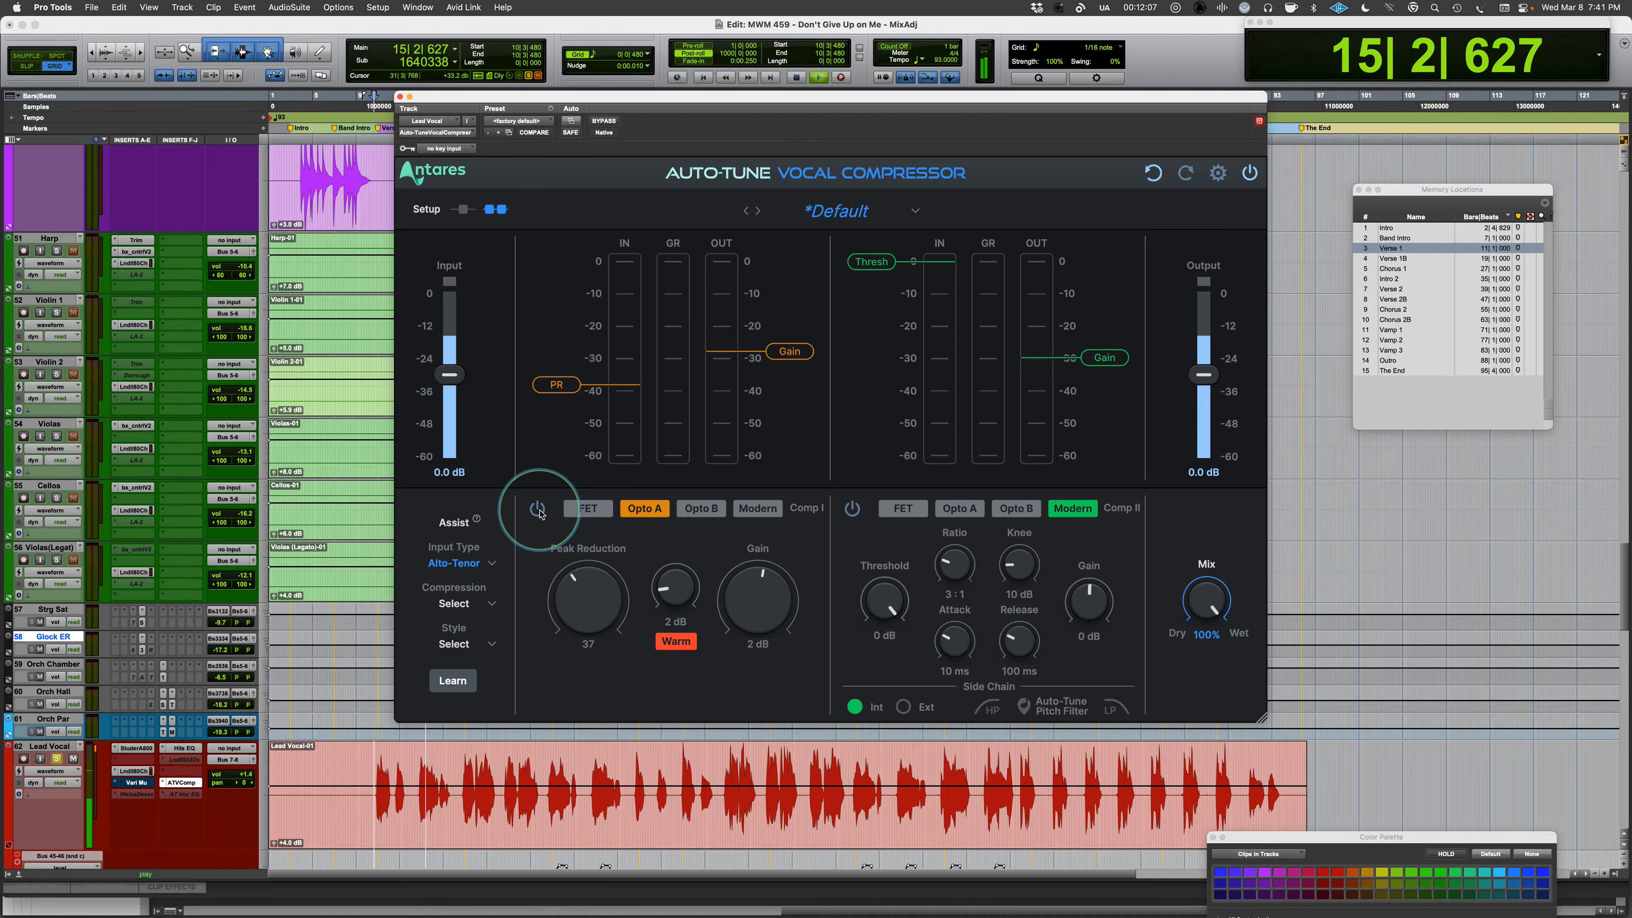
{"action": "left_click", "coordinate": [537, 509]}
Set Opto A's Gain to 1 dB, compare the vocal with Comp I off and on, and stop playback.
{"action": "left_click_drag", "start_coordinate": [758, 598], "coordinate": [753, 616]}
{"action": "left_click", "coordinate": [536, 509]}
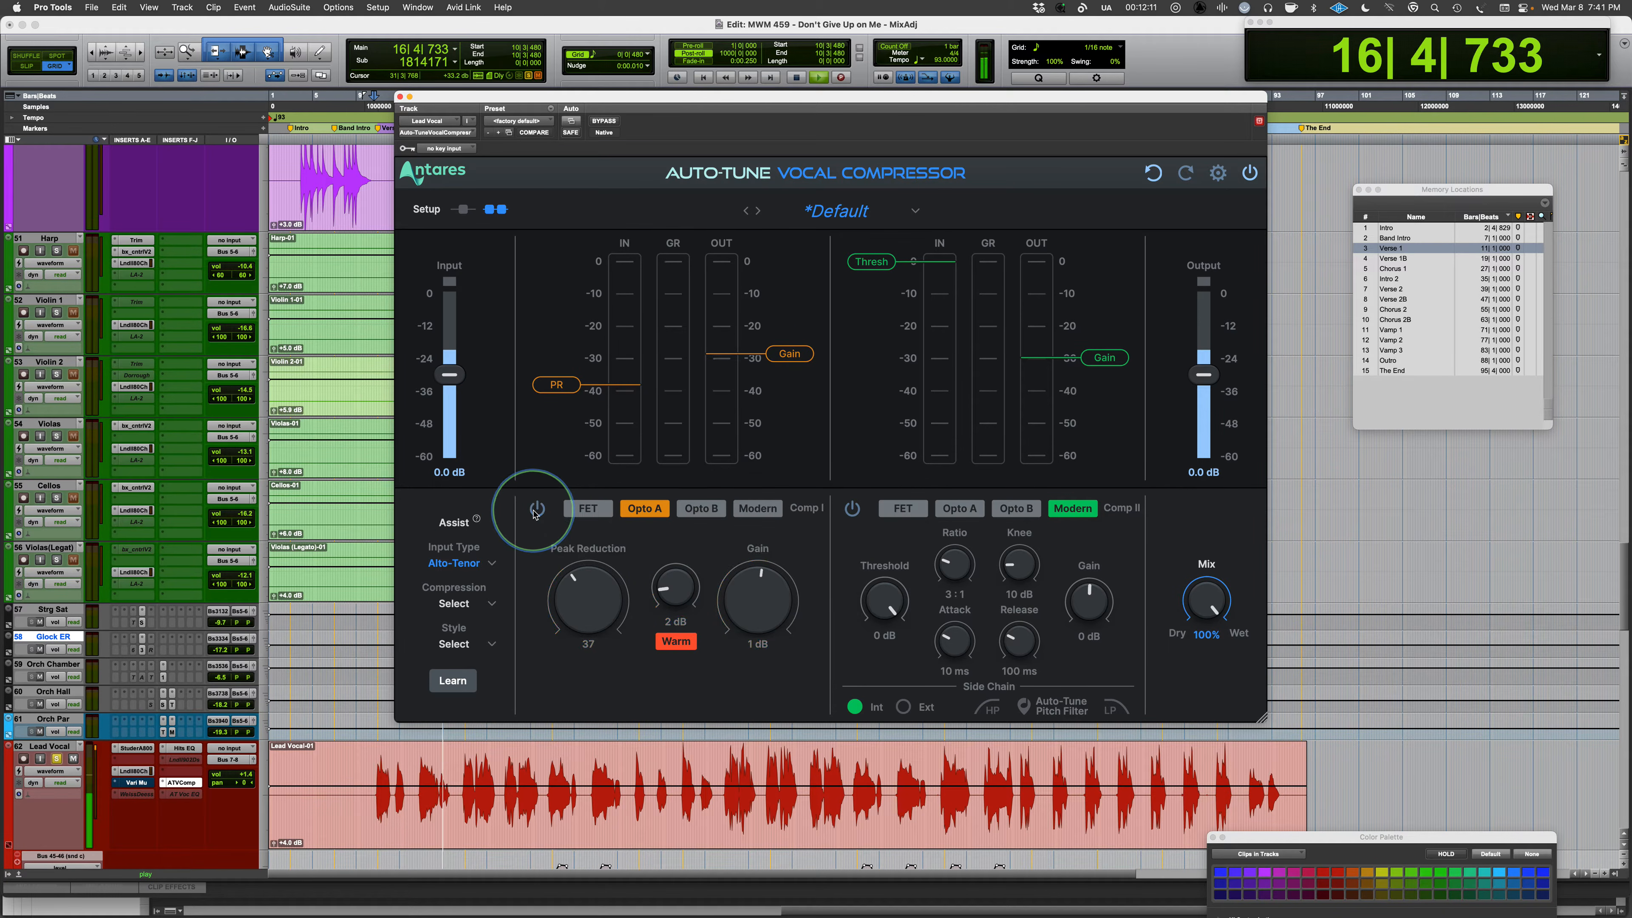
{"action": "left_click", "coordinate": [537, 509]}
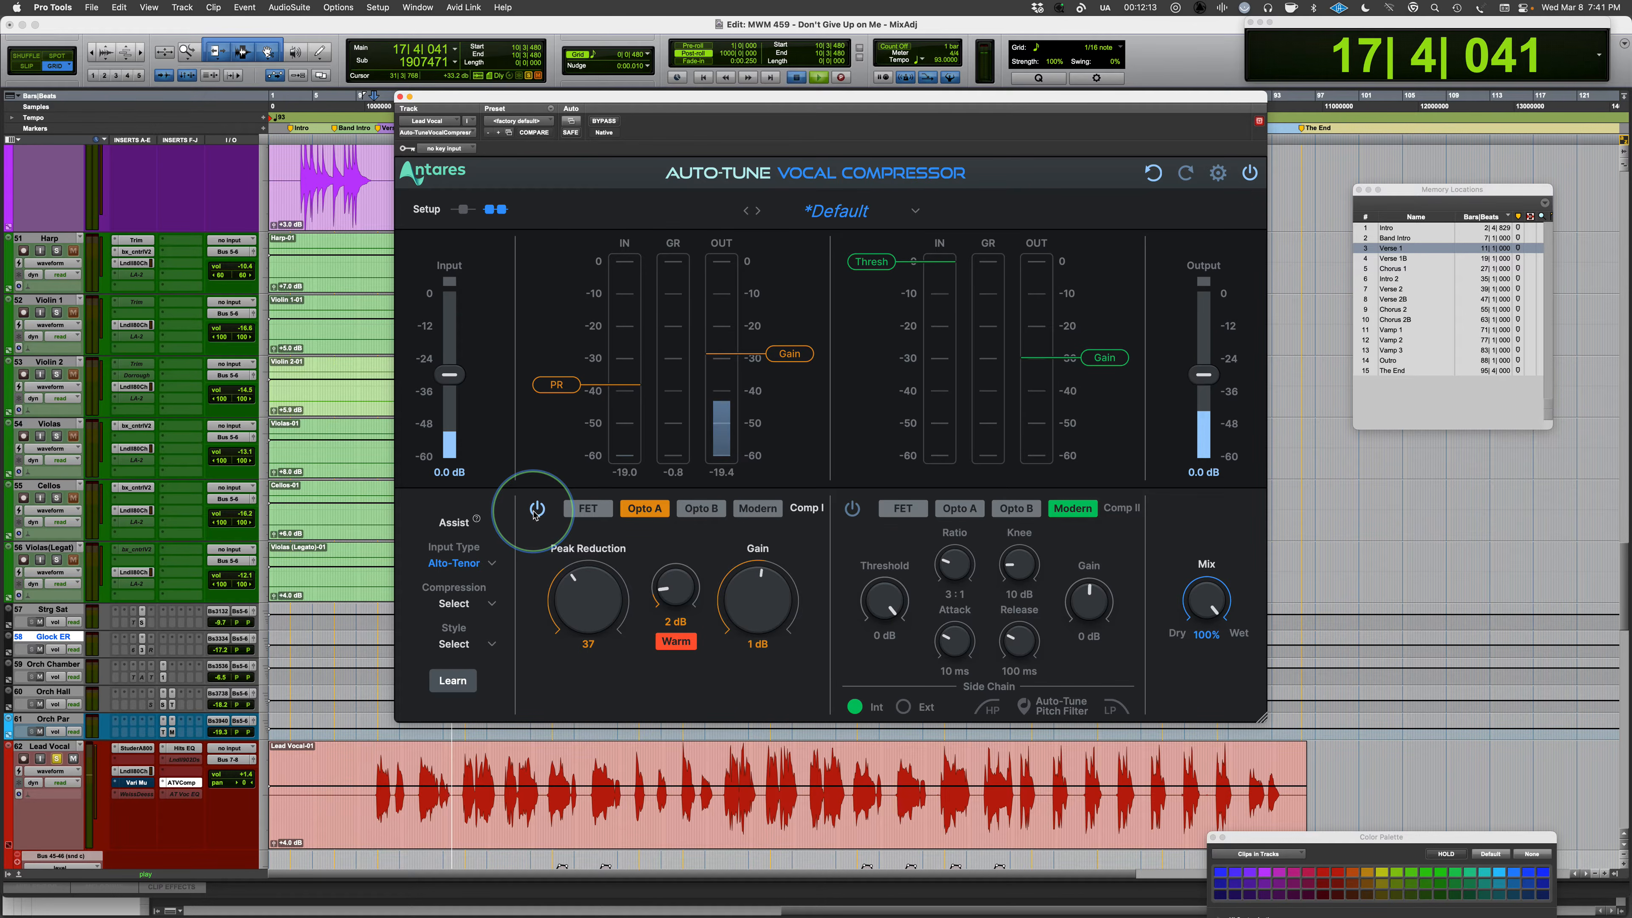
{"action": "key", "text": "space"}
Switch Comp I to Opto B with a 2:1 Ratio, fastest Attack and Release, and a -26 dB Threshold, playing the vocal.
{"action": "left_click", "coordinate": [709, 510]}
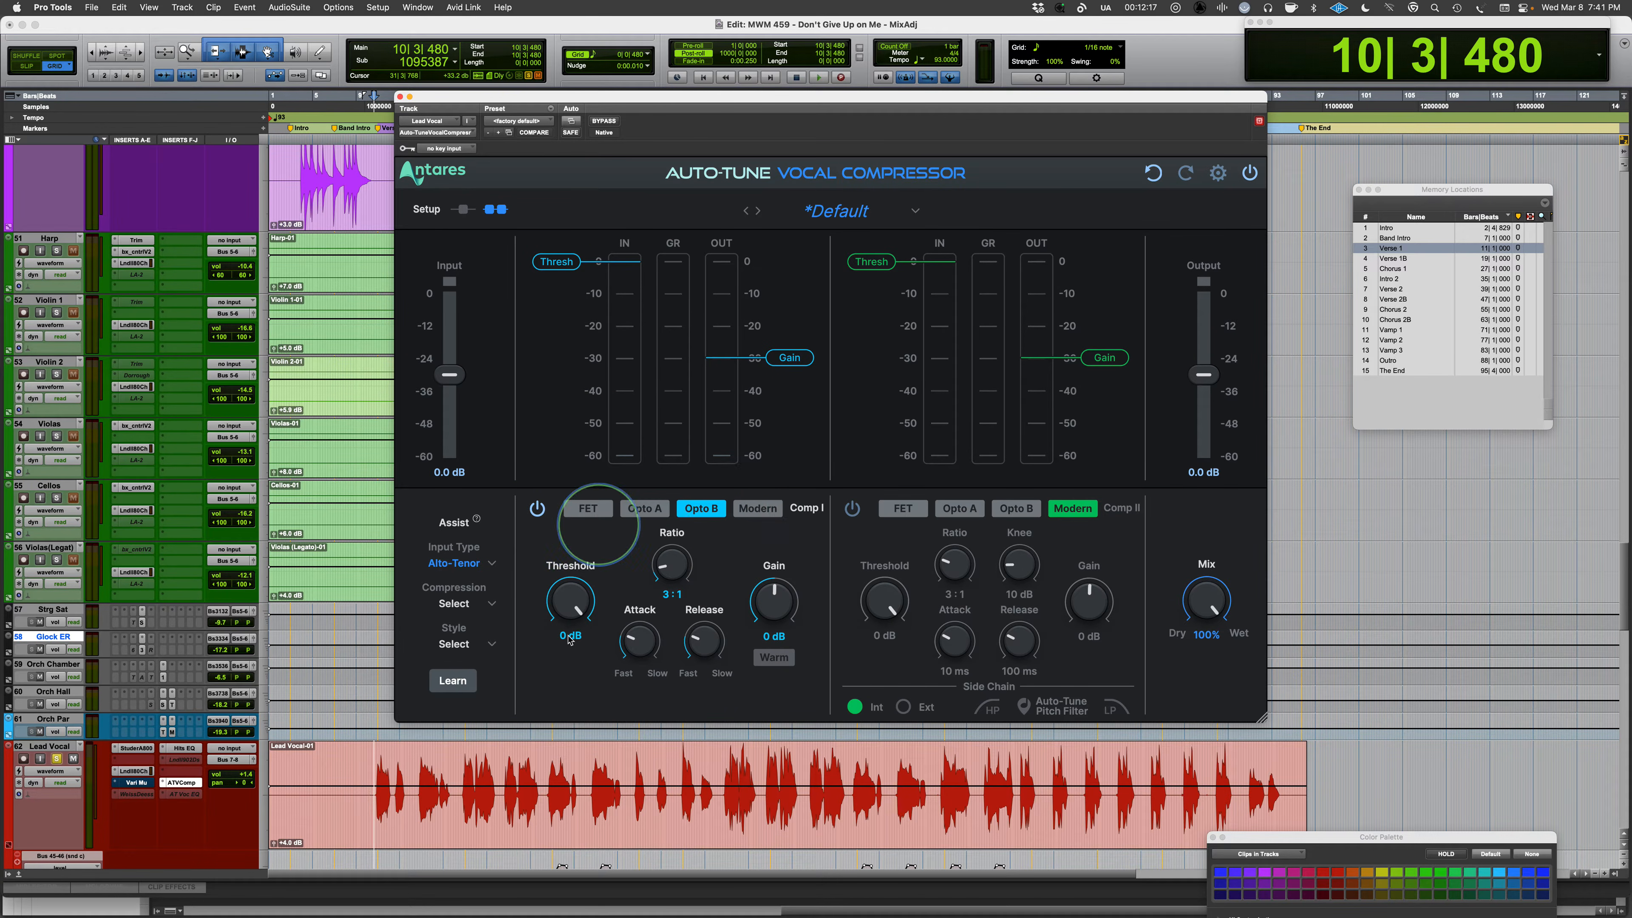
{"action": "left_click_drag", "start_coordinate": [665, 569], "coordinate": [661, 811]}
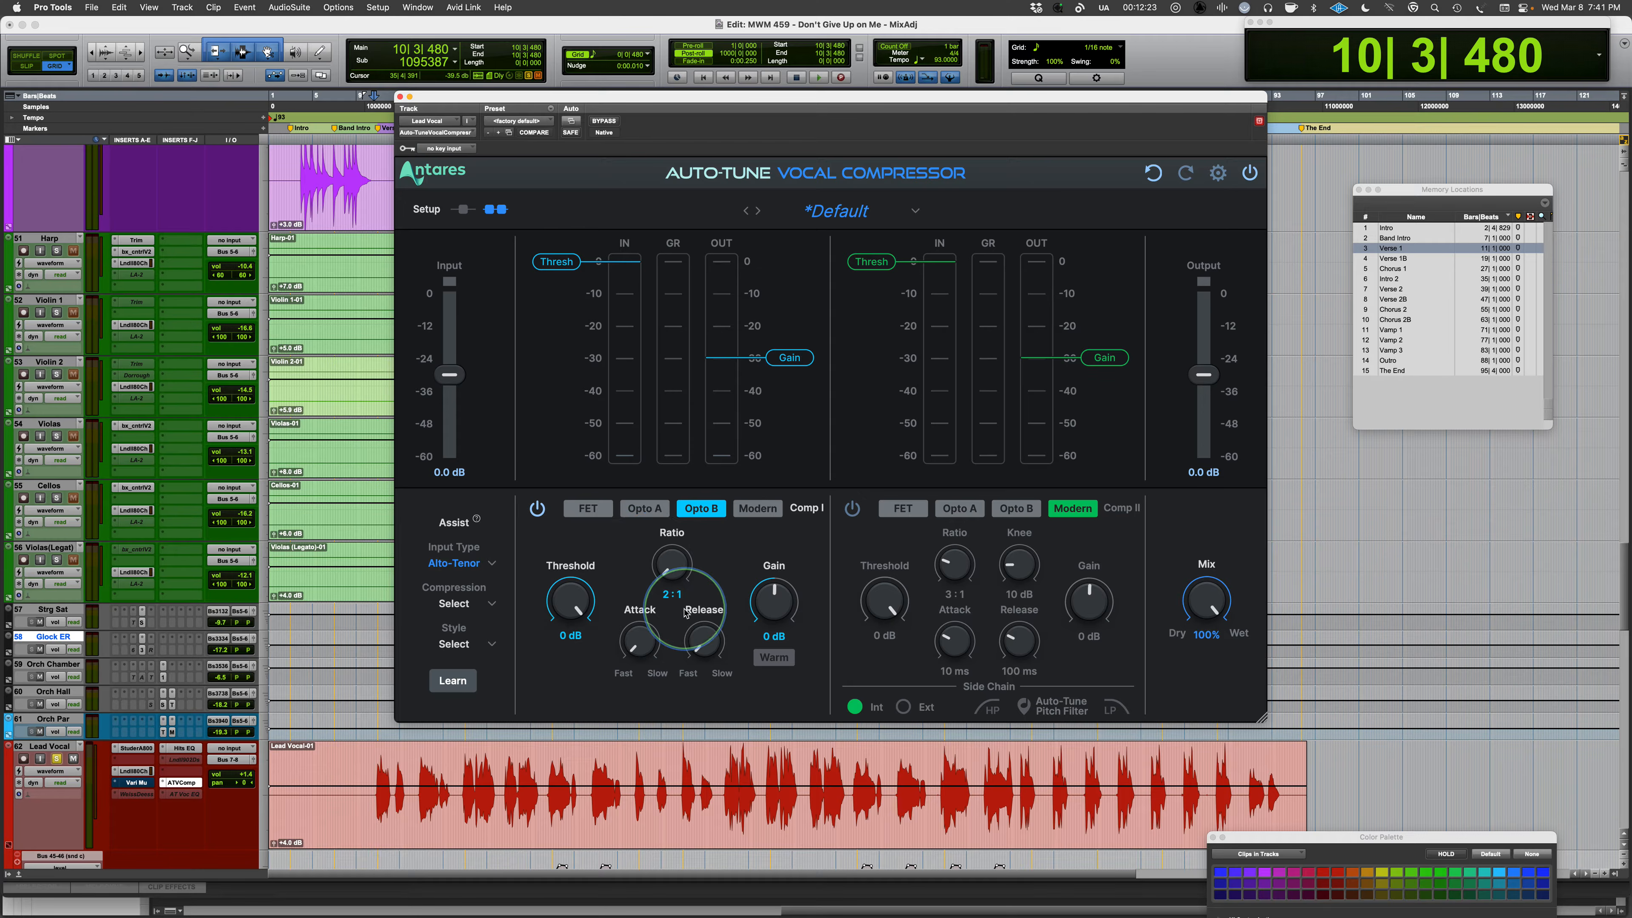
{"action": "left_click_drag", "start_coordinate": [567, 598], "coordinate": [565, 610]}
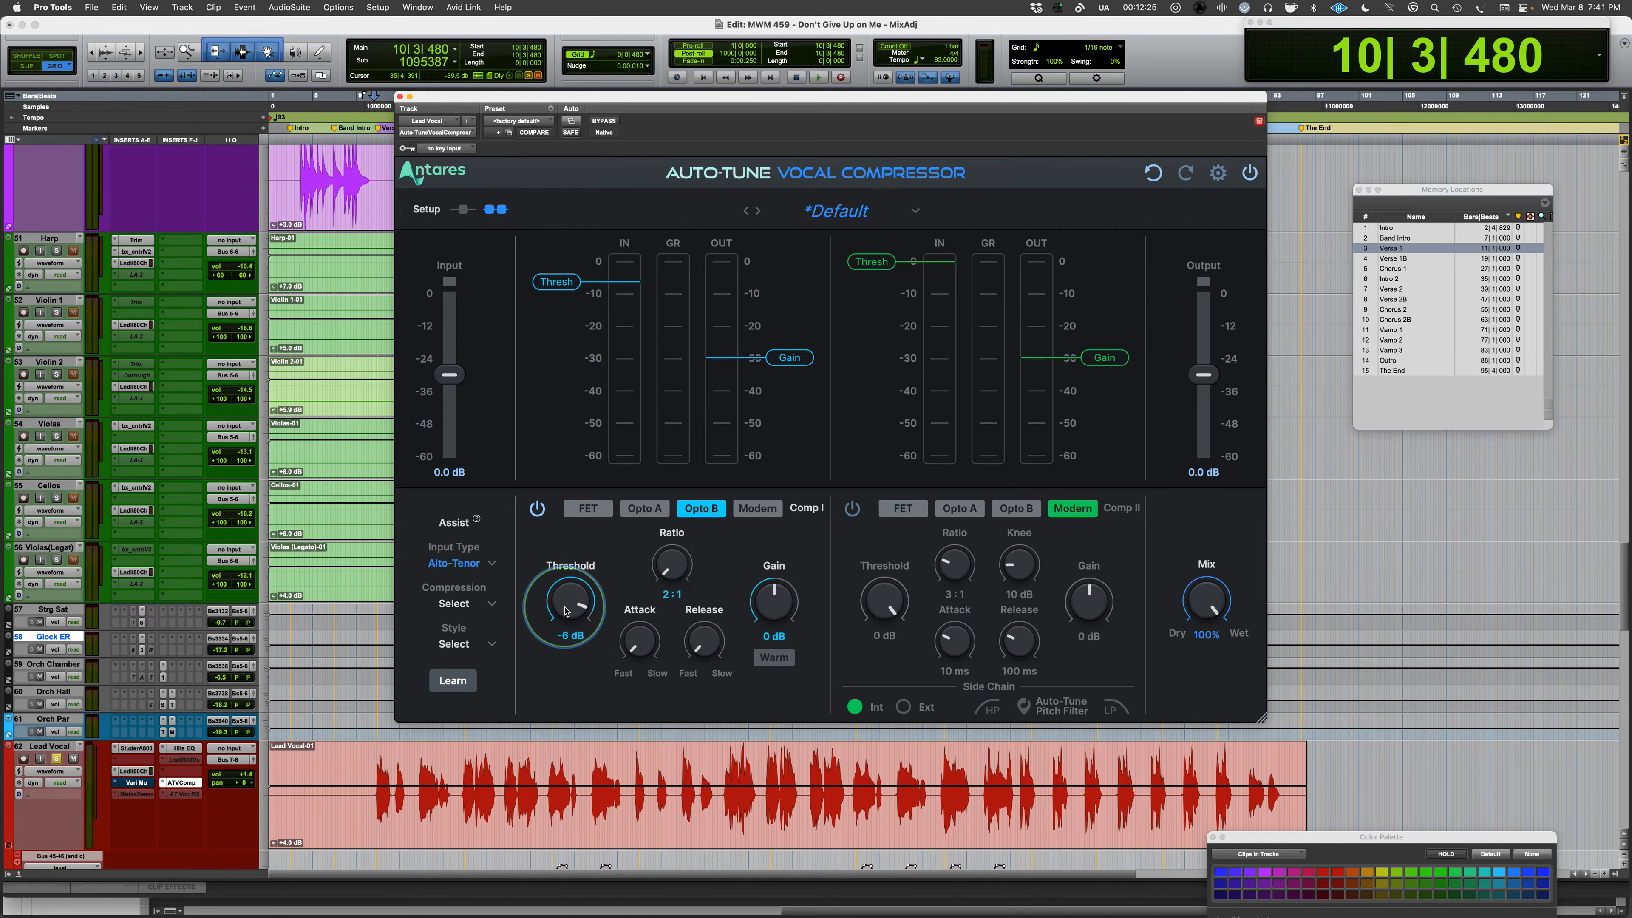
{"action": "key", "text": "space"}
{"action": "left_click_drag", "start_coordinate": [554, 283], "coordinate": [552, 349]}
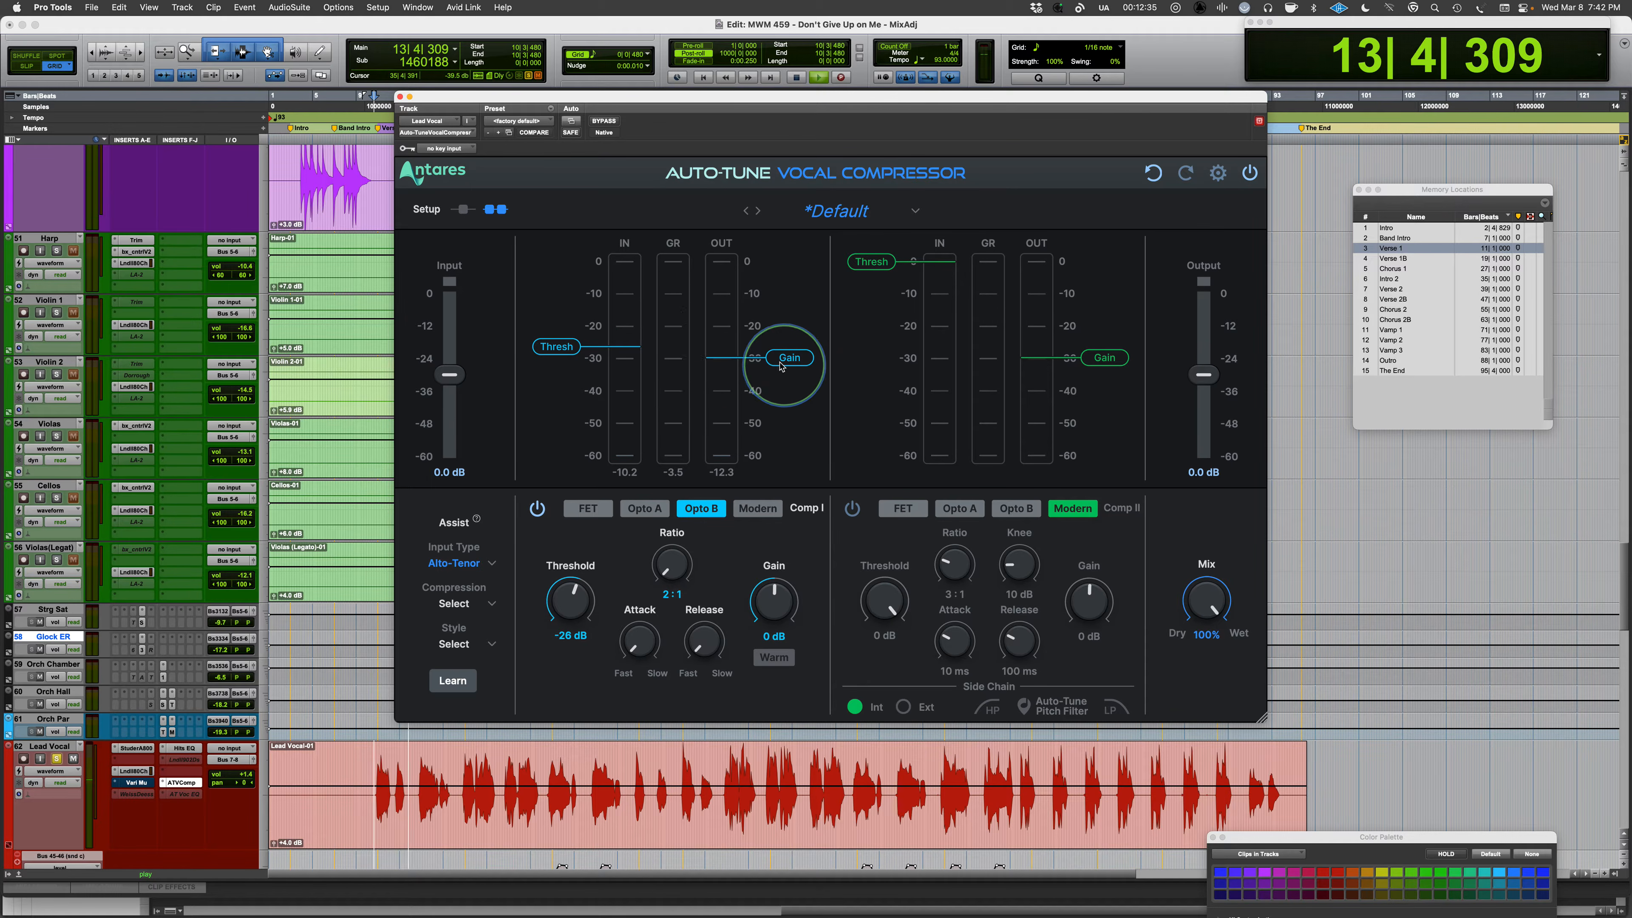
Set Opto B's Gain to 1 dB, compare the vocal with Comp I off and on, and raise Gain to 2 dB.
{"action": "left_click_drag", "start_coordinate": [774, 618], "coordinate": [777, 609]}
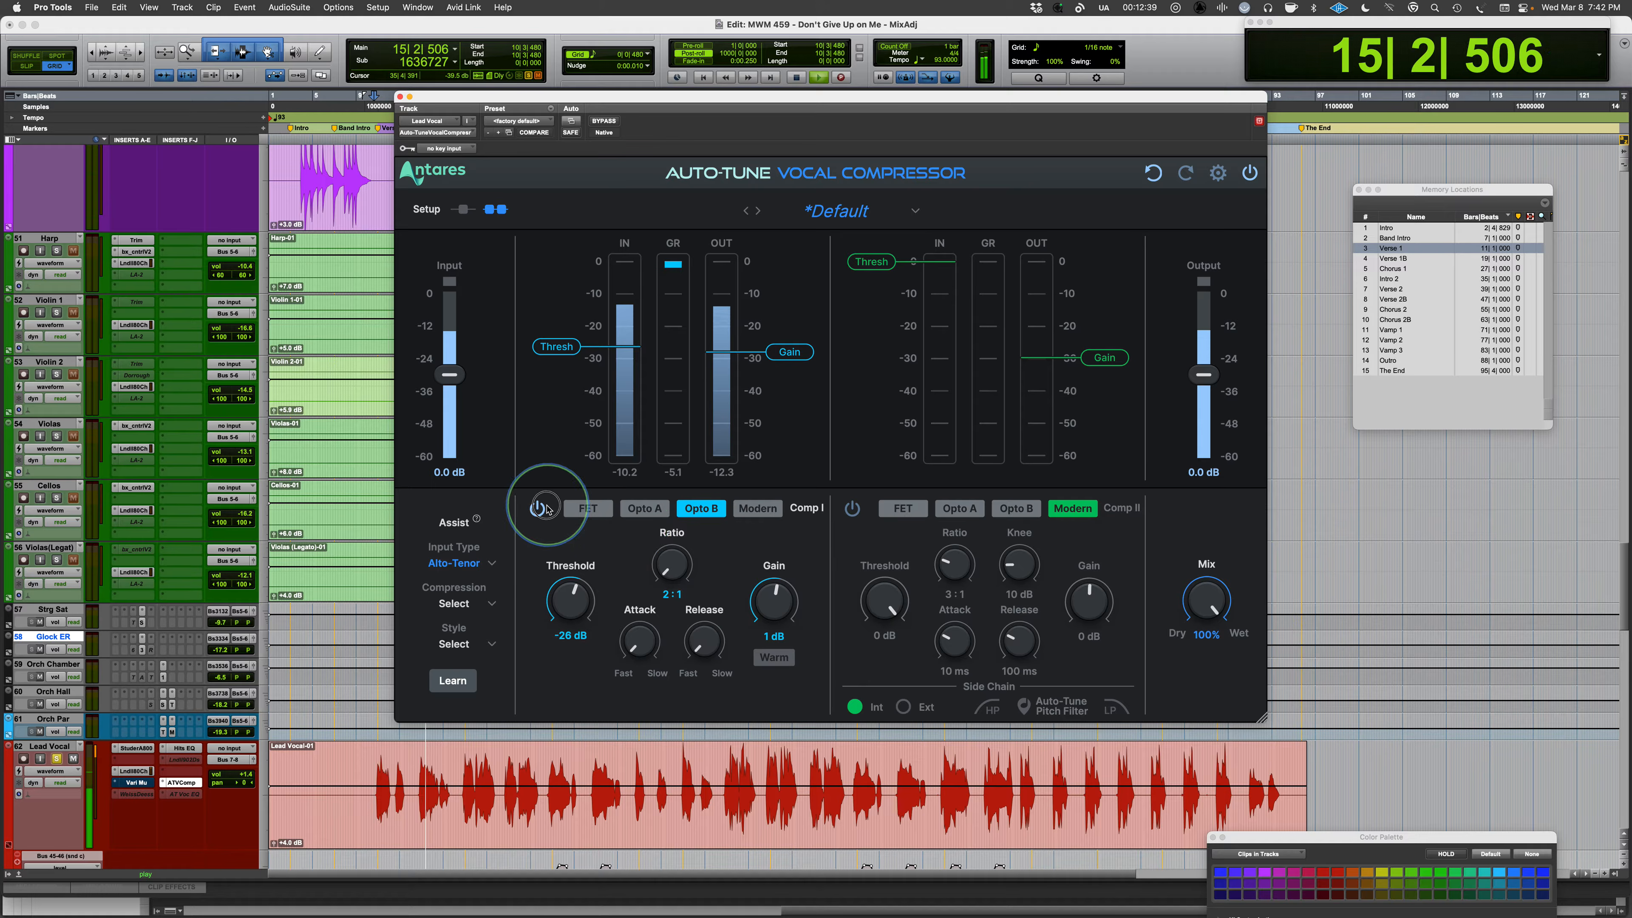
{"action": "left_click", "coordinate": [539, 511]}
{"action": "left_click", "coordinate": [539, 511]}
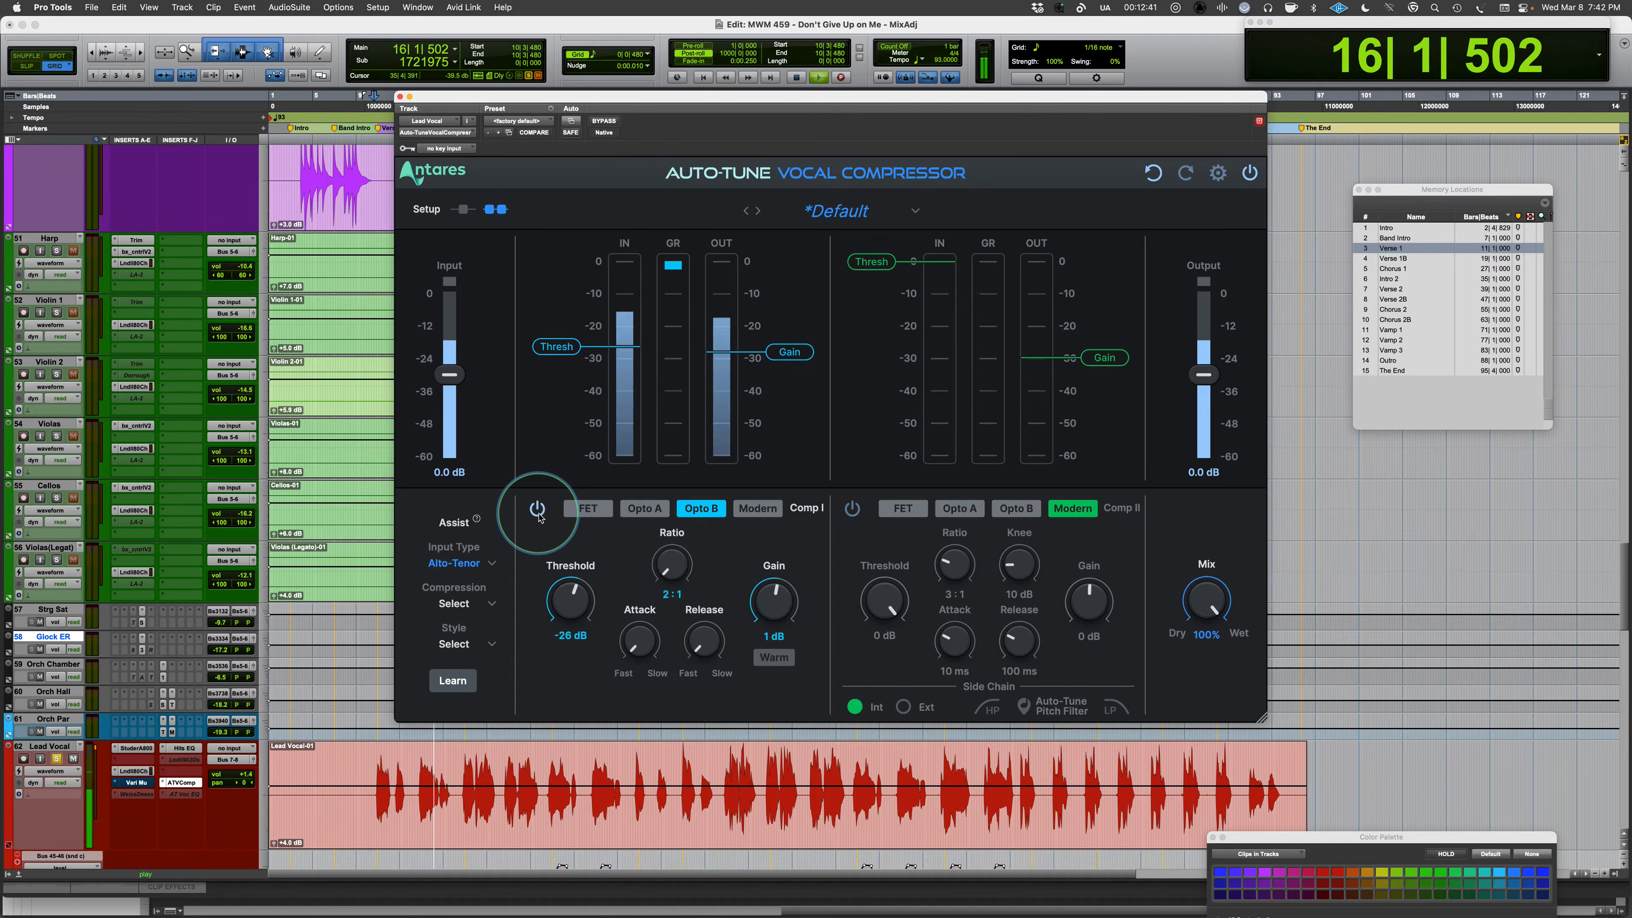
{"action": "left_click_drag", "start_coordinate": [785, 605], "coordinate": [784, 600]}
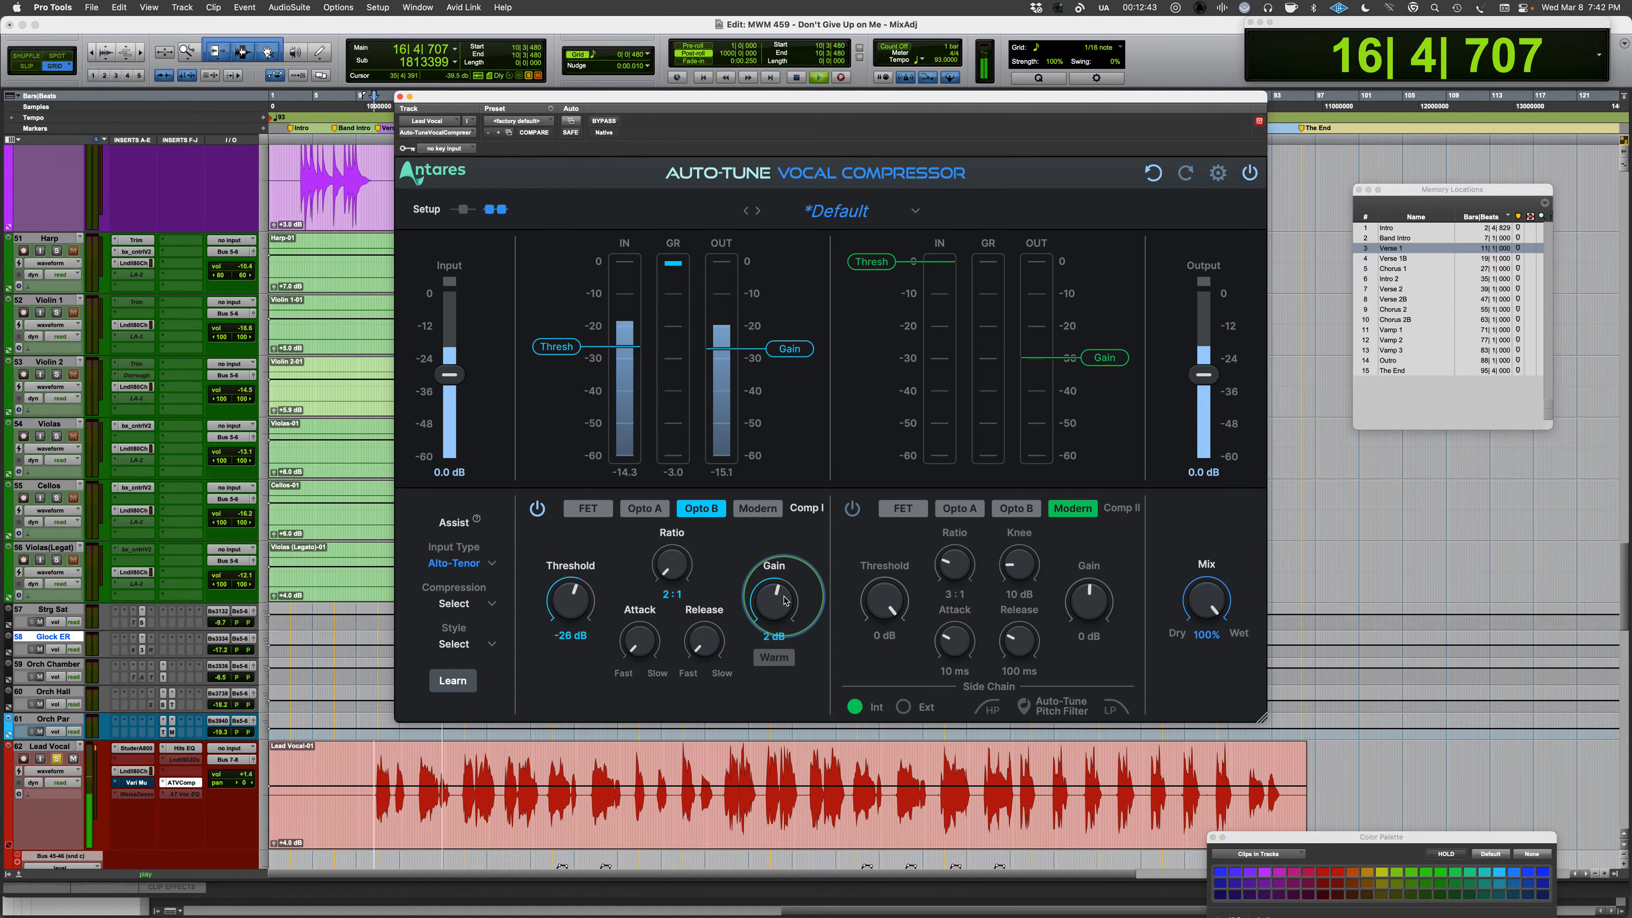
Enable Warm on Opto B and compare the playing vocal with Comp I off and on.
{"action": "left_click", "coordinate": [773, 657]}
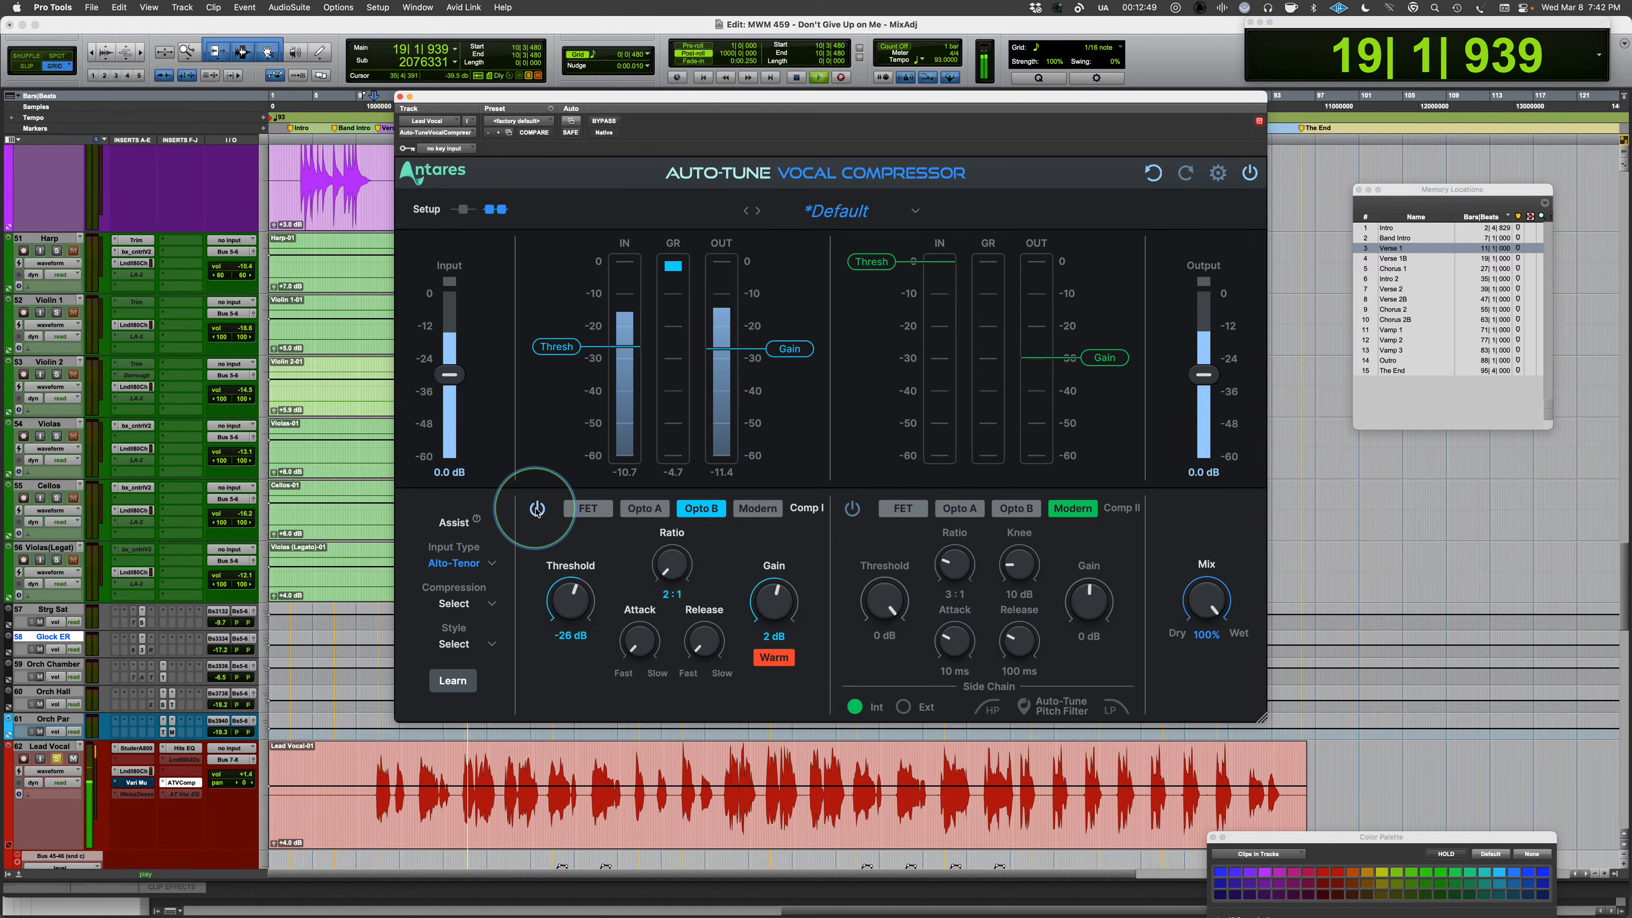
{"action": "left_click", "coordinate": [536, 510]}
{"action": "left_click", "coordinate": [537, 509]}
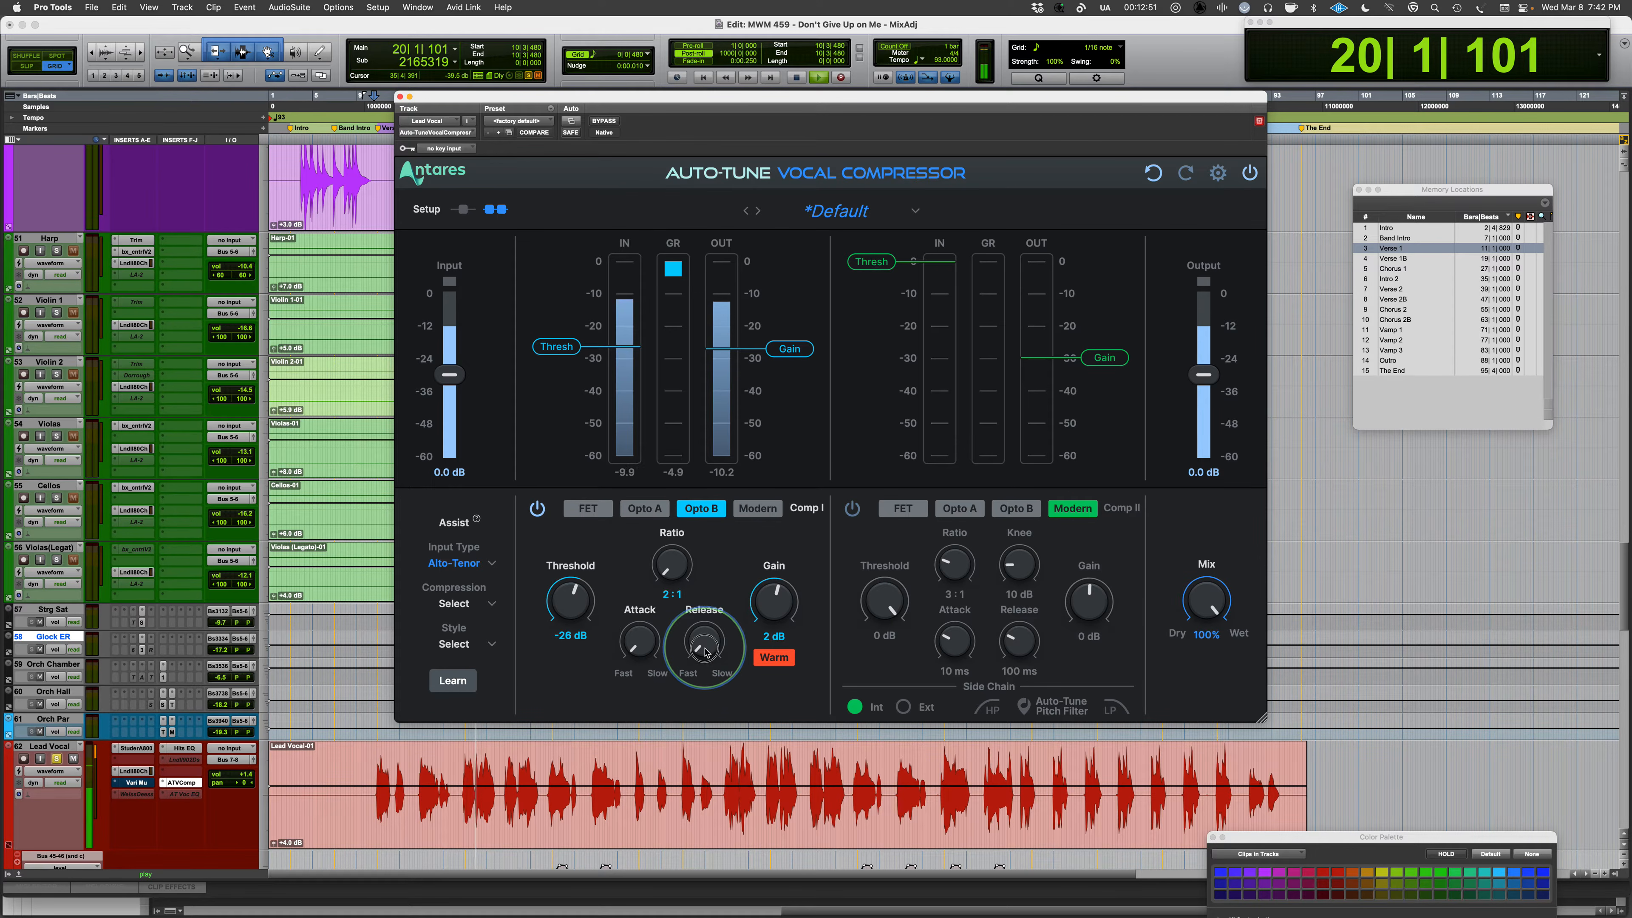
Slow Opto B's Release and Attack slightly, replay the vocal from its start point, and set Gain to 1 dB.
{"action": "left_click_drag", "start_coordinate": [705, 641], "coordinate": [707, 633]}
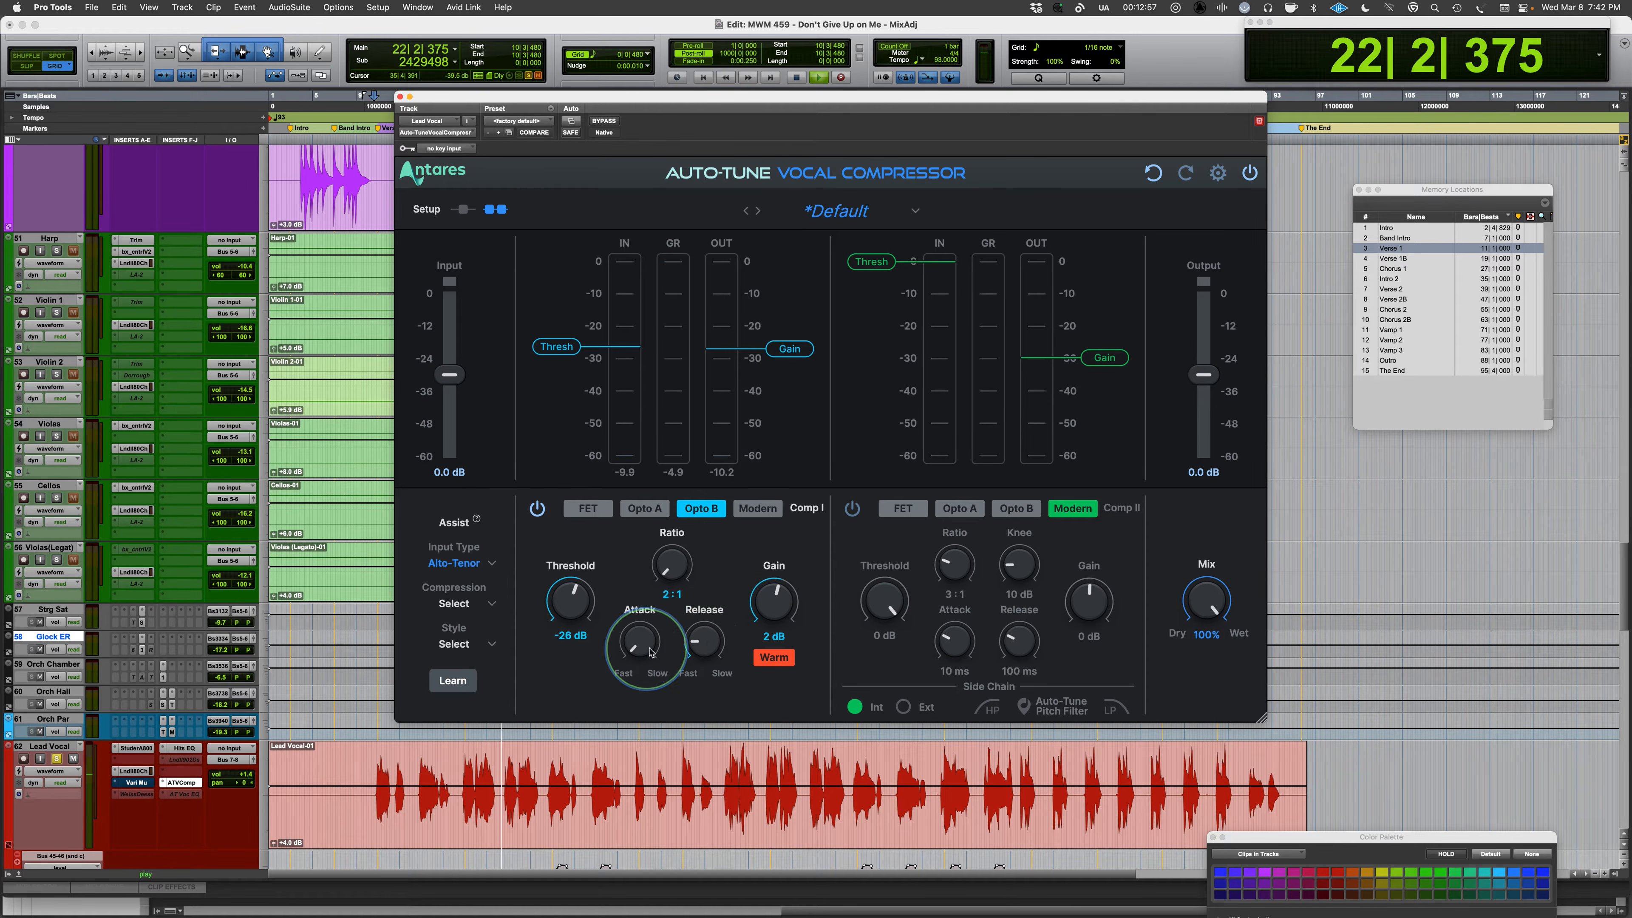
{"action": "left_click_drag", "start_coordinate": [650, 652], "coordinate": [640, 619]}
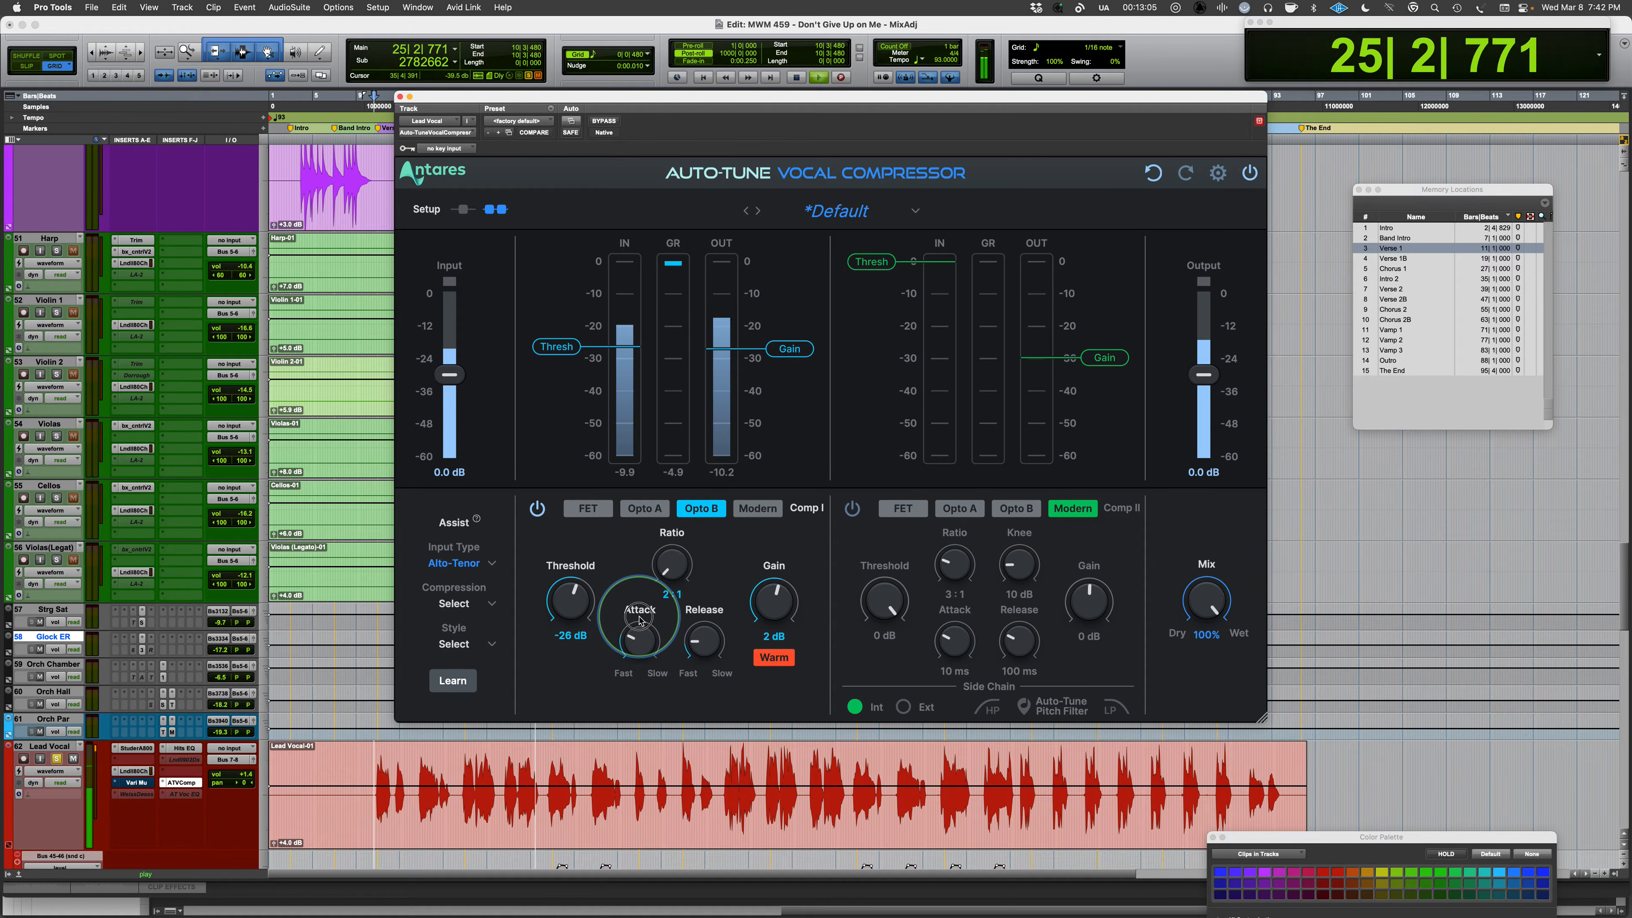
{"action": "key", "text": "space"}
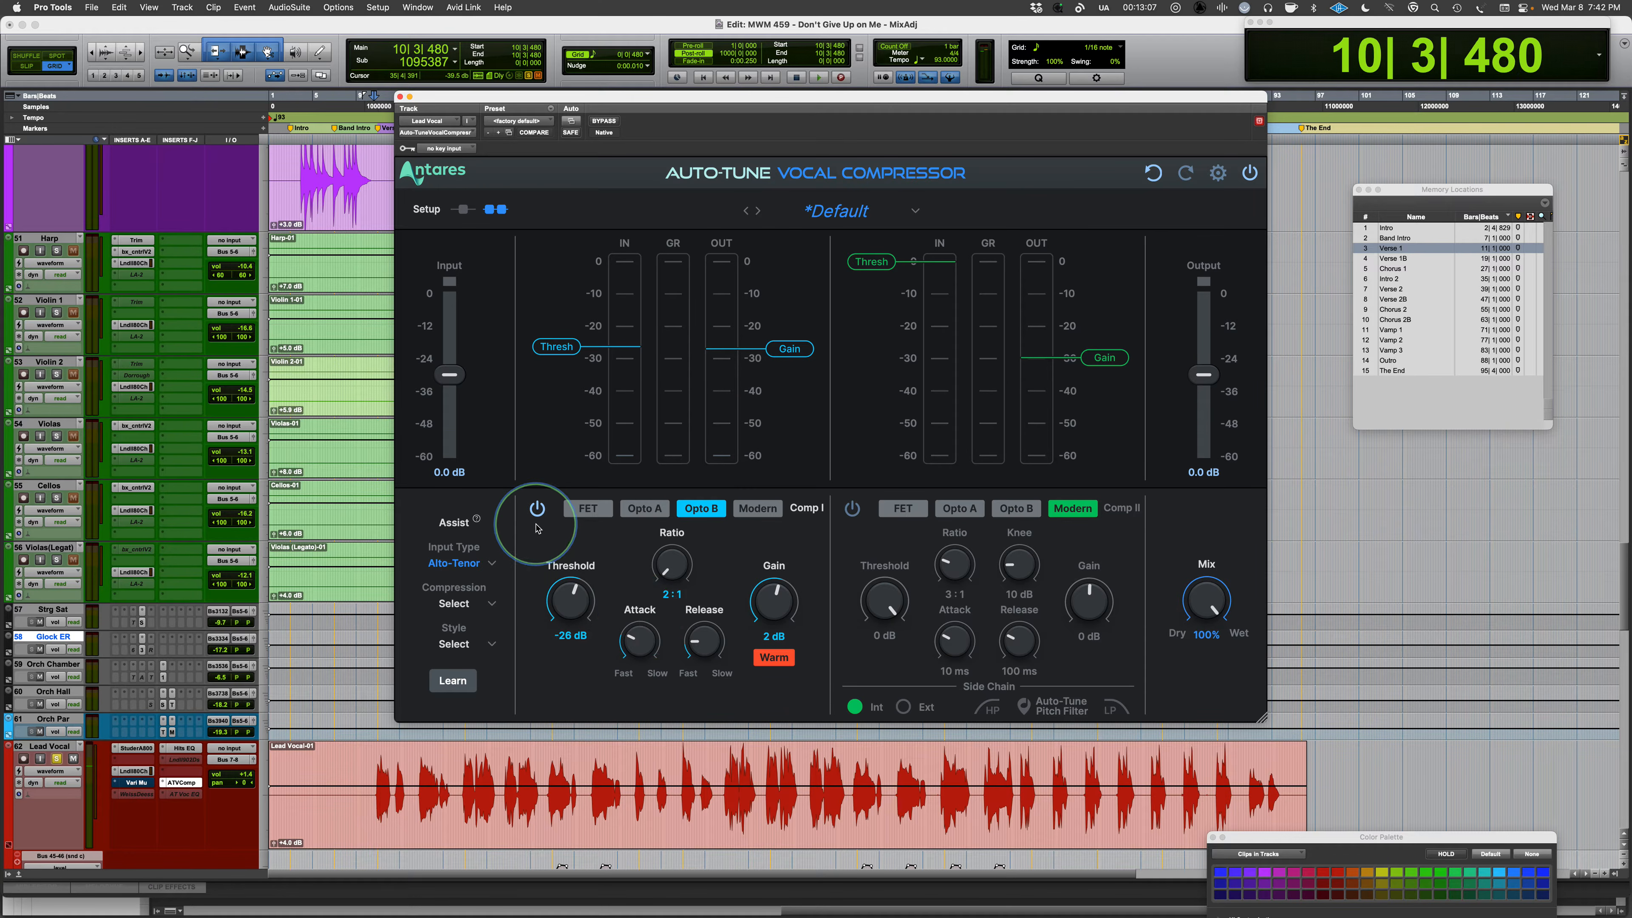
{"action": "key", "text": "space"}
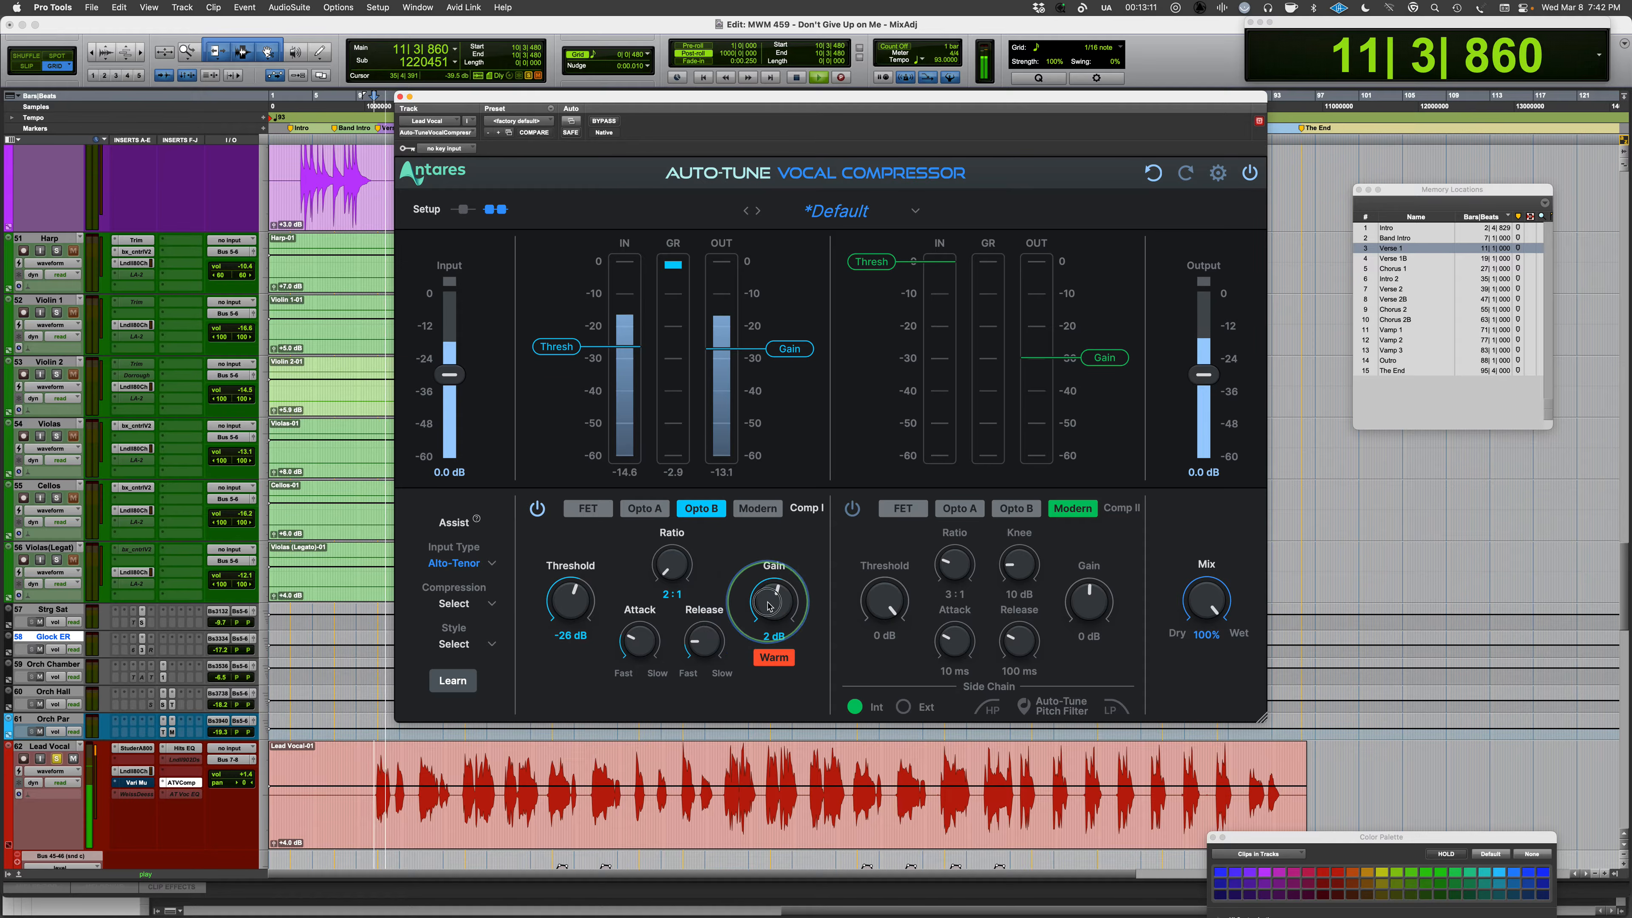
{"action": "left_click_drag", "start_coordinate": [770, 603], "coordinate": [769, 610]}
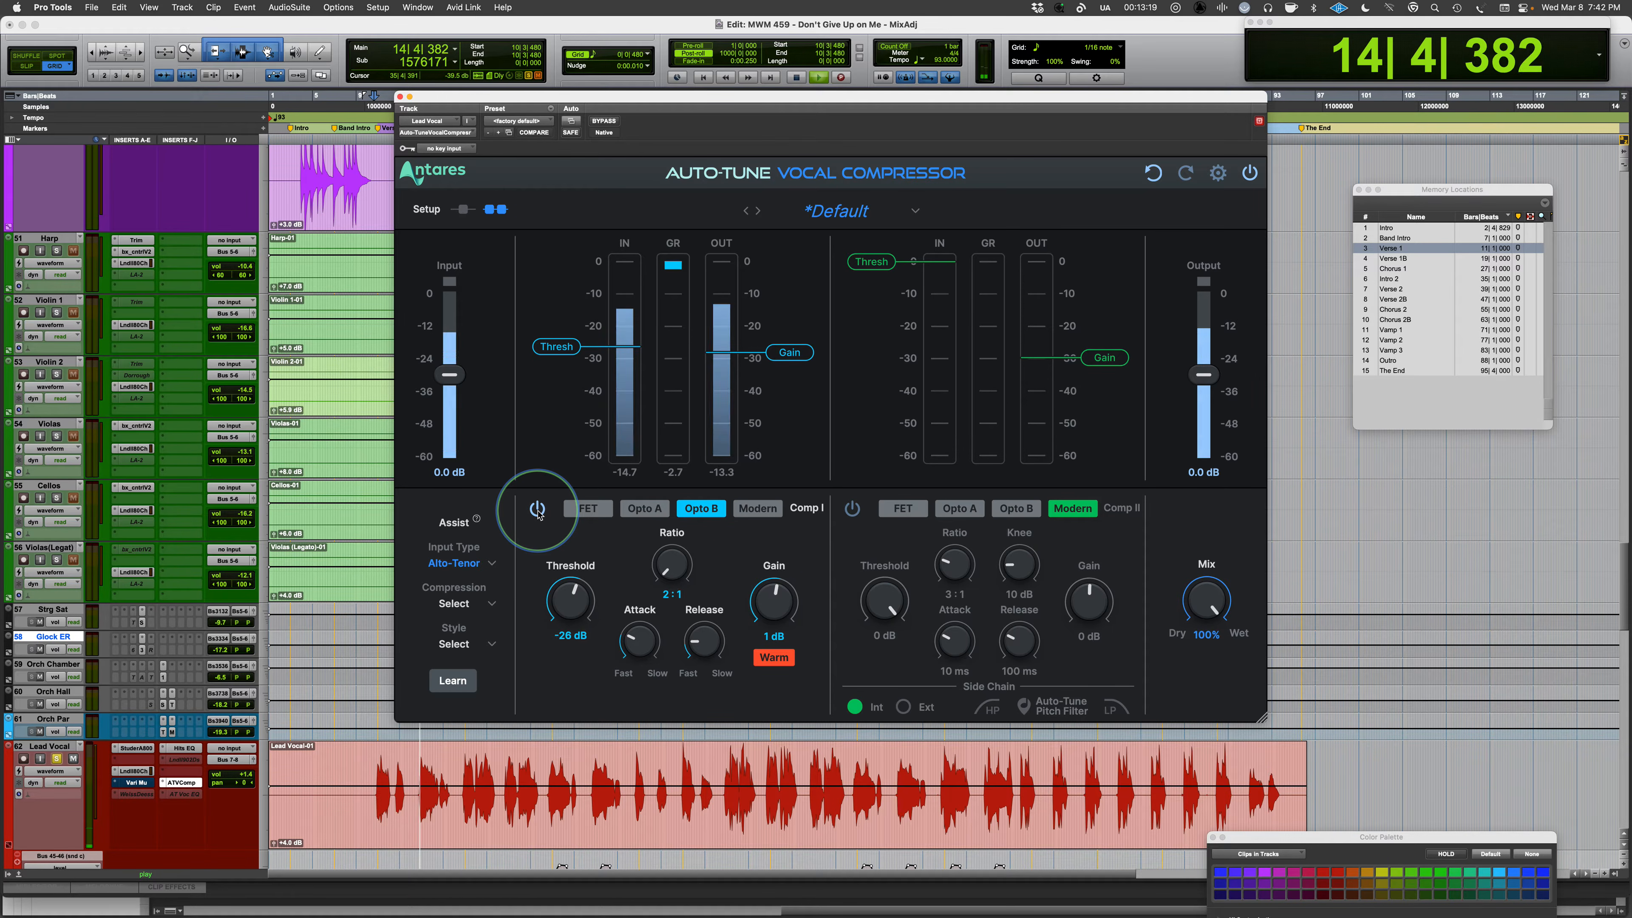
Compare the FET, Opto A and Opto B models and the bypassed plug-in on the playing vocal, and stop playback.
{"action": "left_click", "coordinate": [588, 509]}
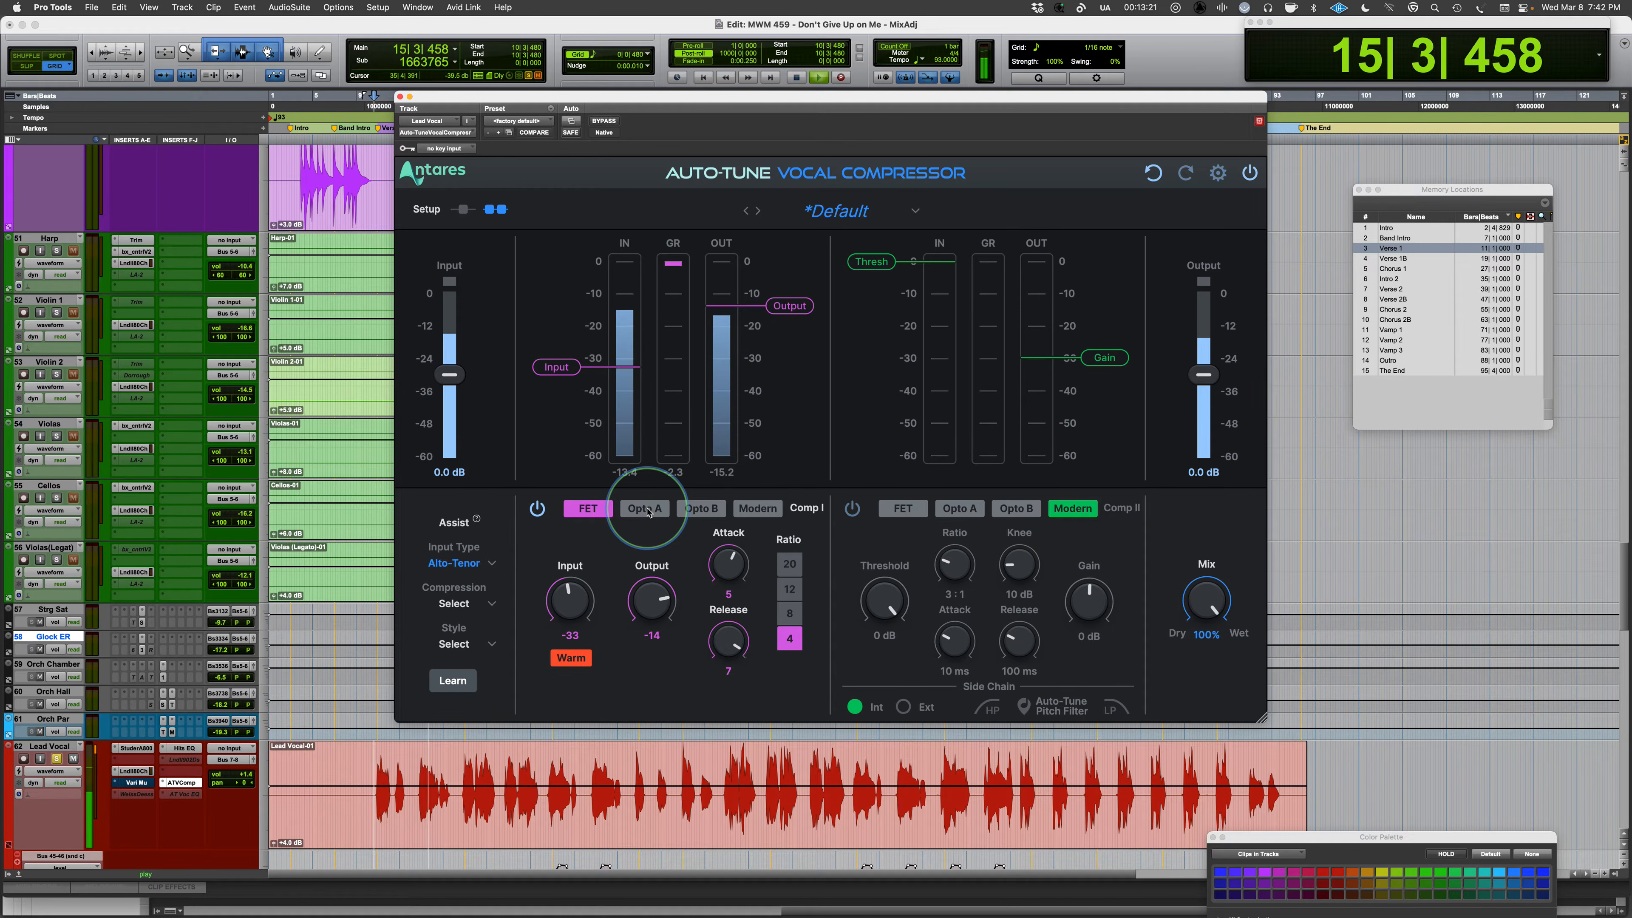
{"action": "left_click", "coordinate": [645, 509]}
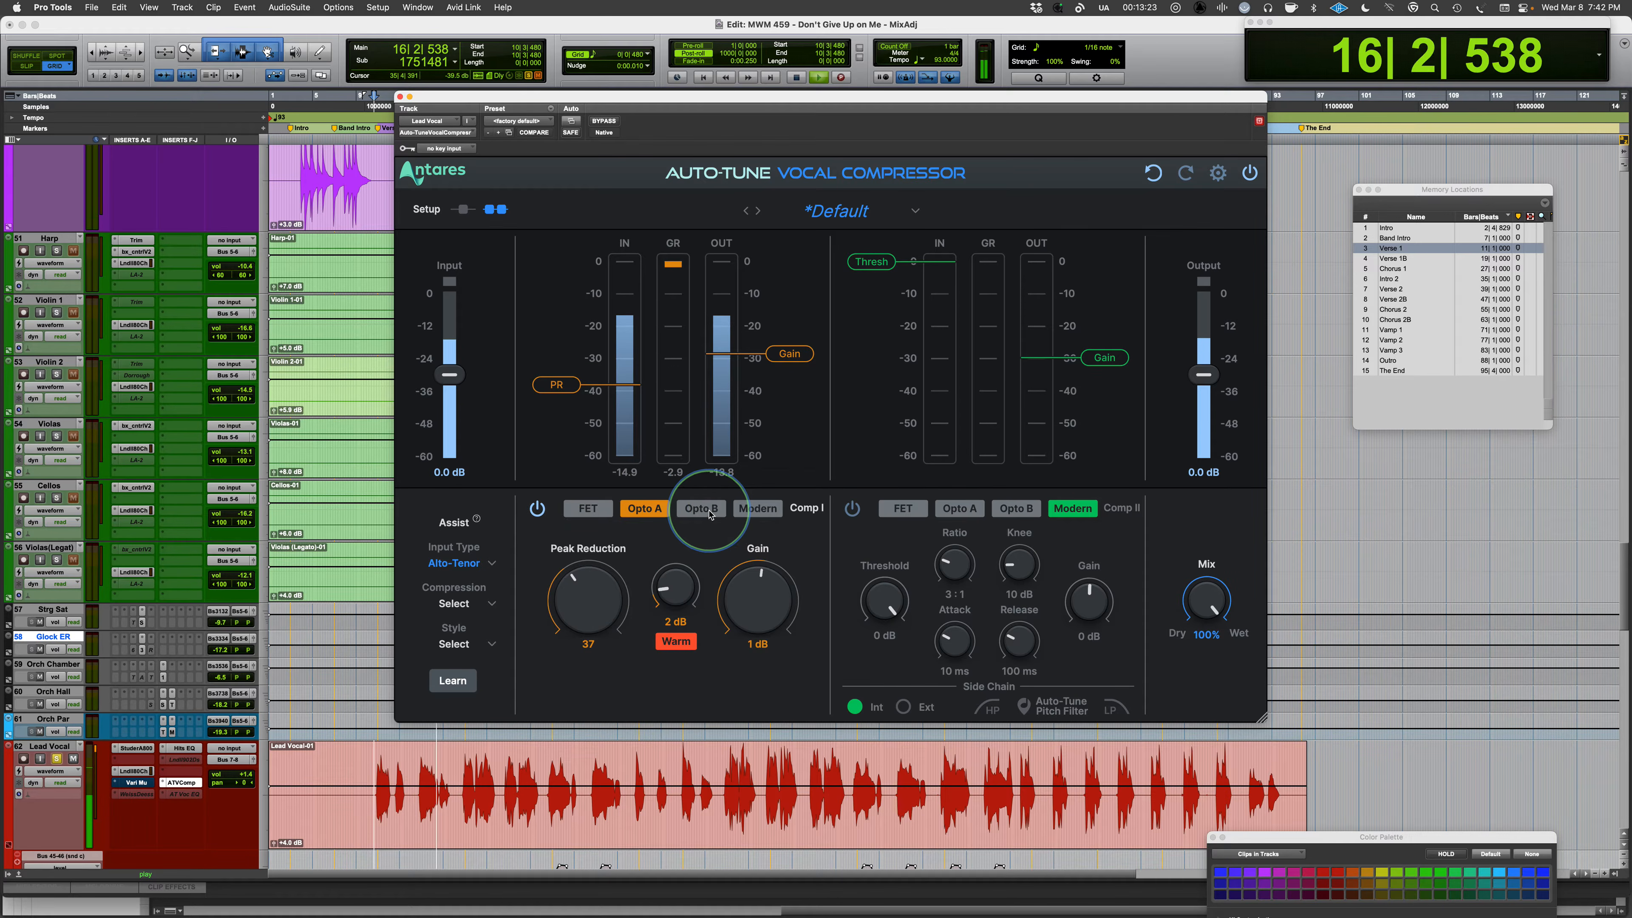
{"action": "left_click", "coordinate": [707, 510]}
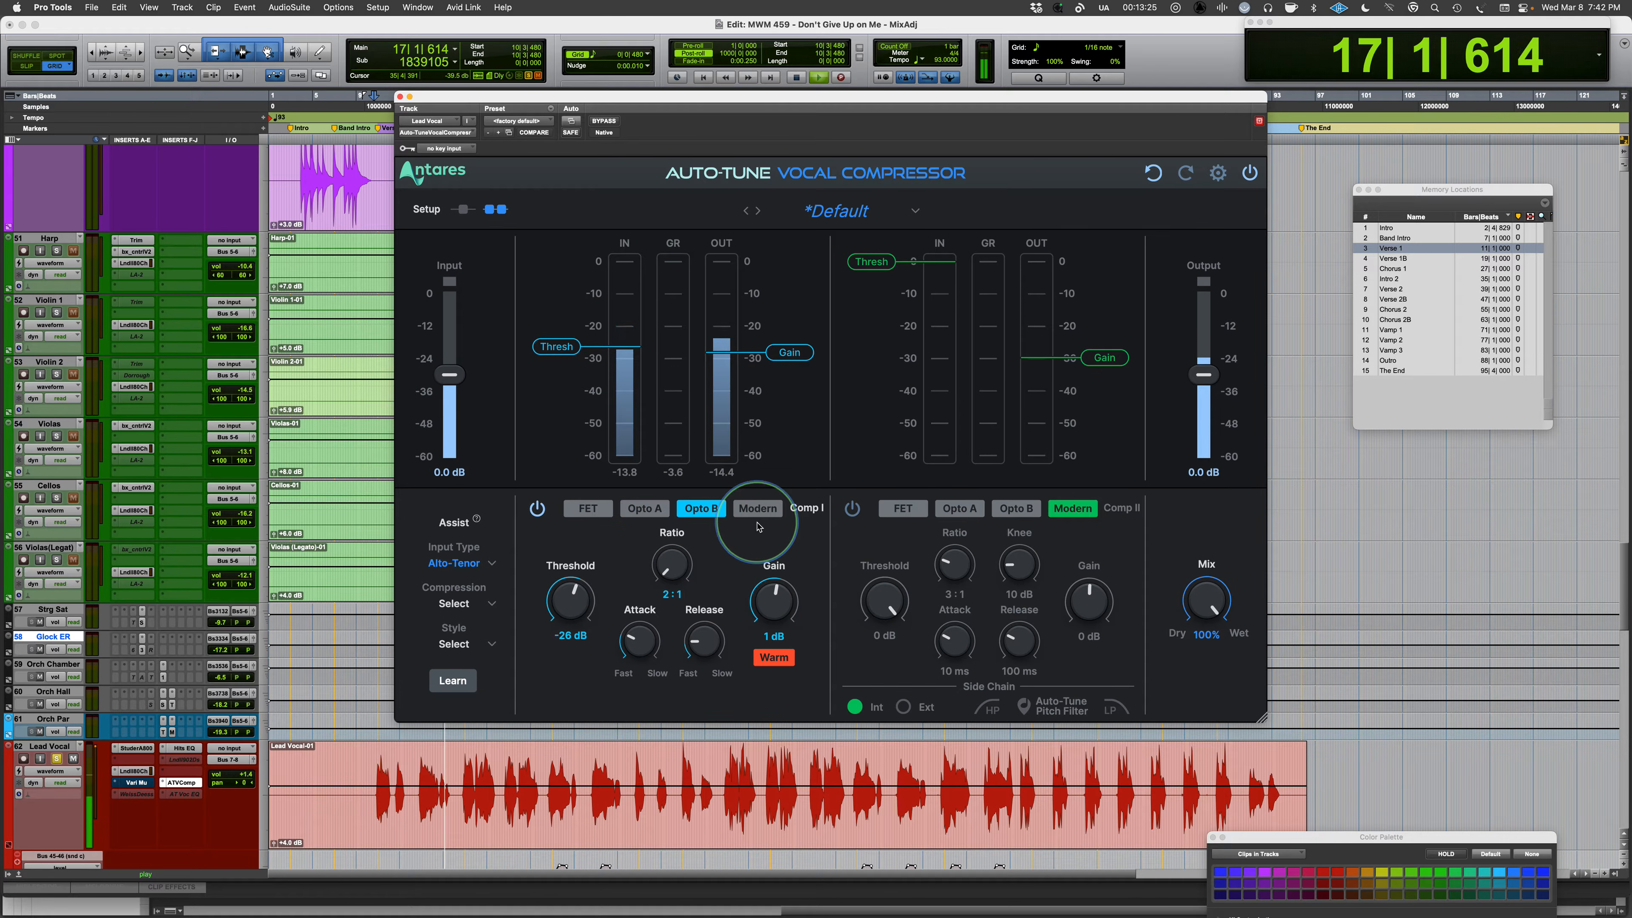
{"action": "left_click", "coordinate": [607, 122]}
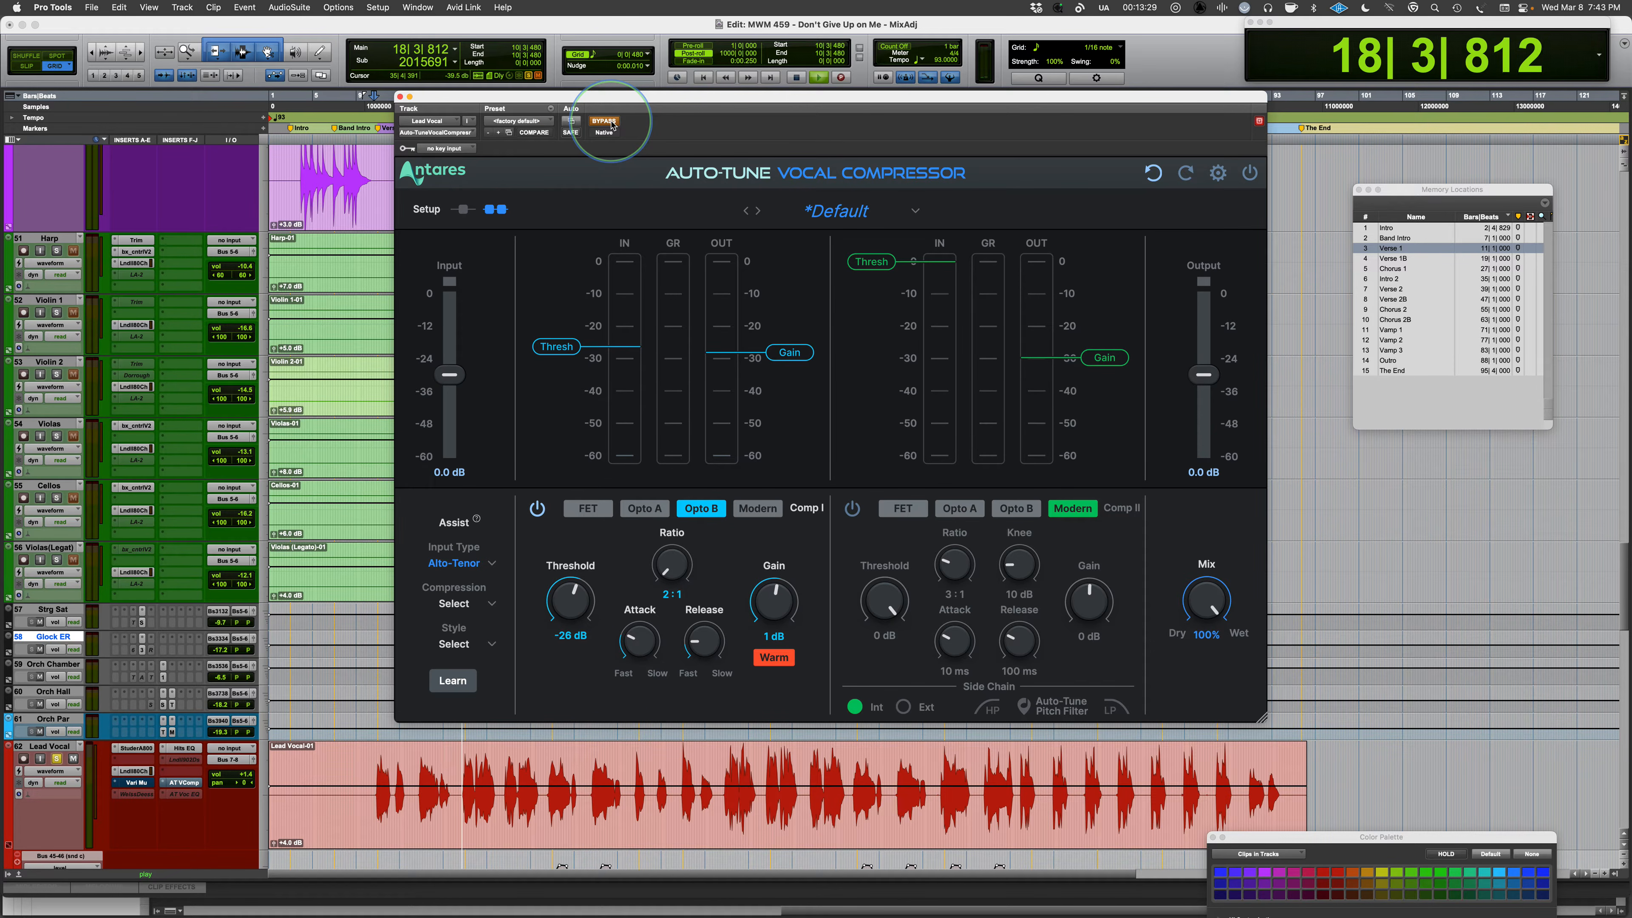
{"action": "left_click", "coordinate": [607, 122]}
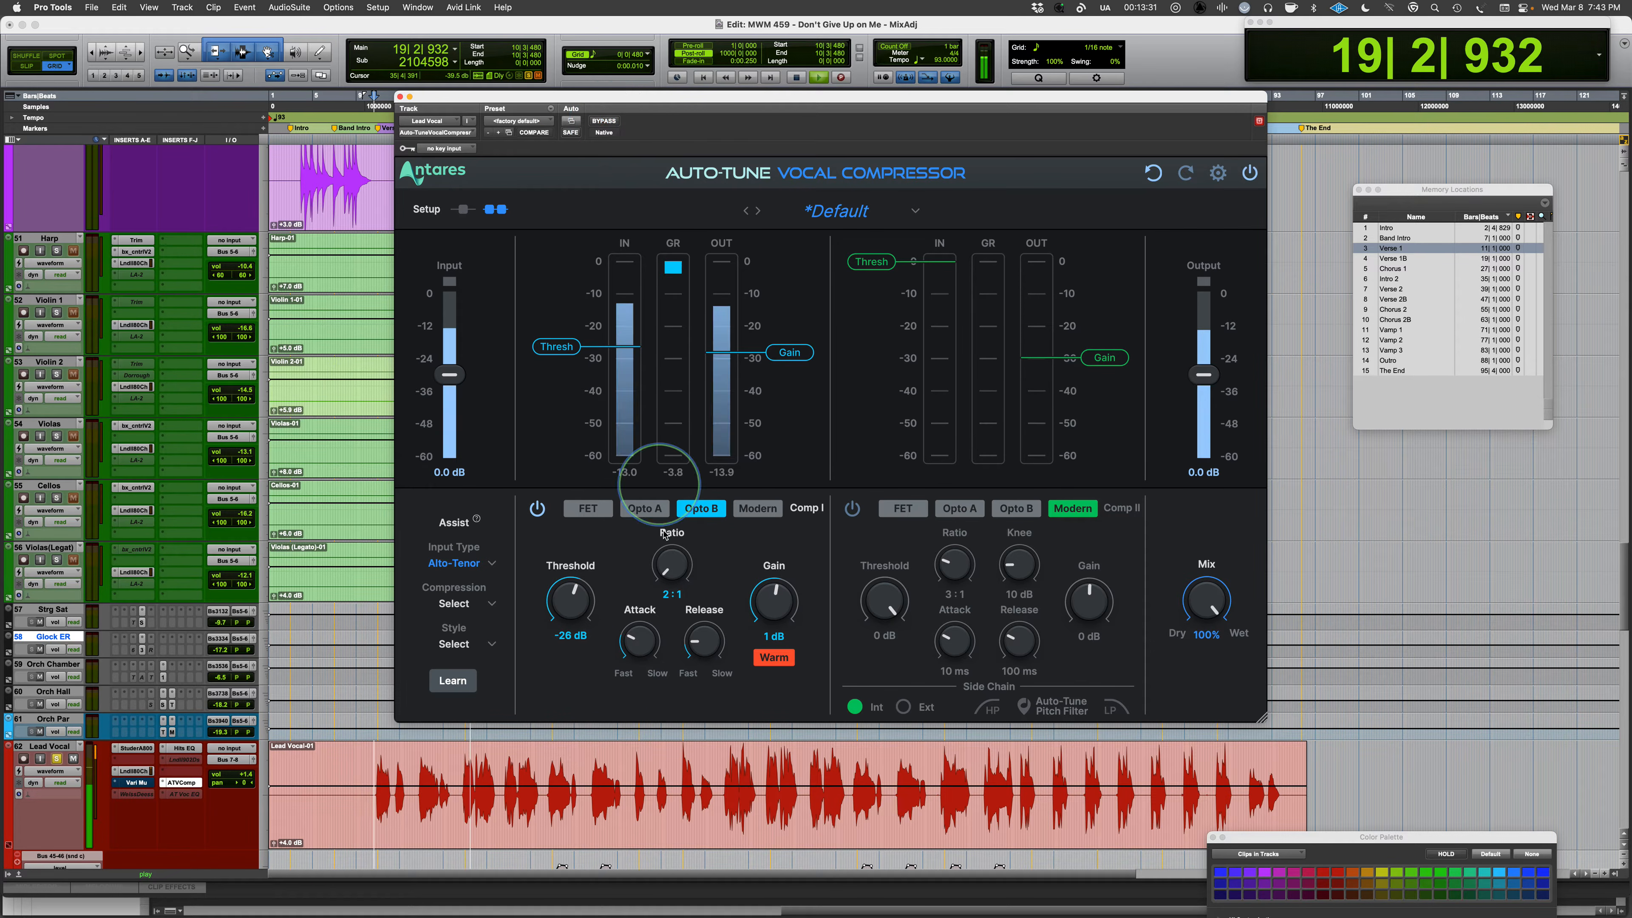
{"action": "left_click", "coordinate": [644, 508]}
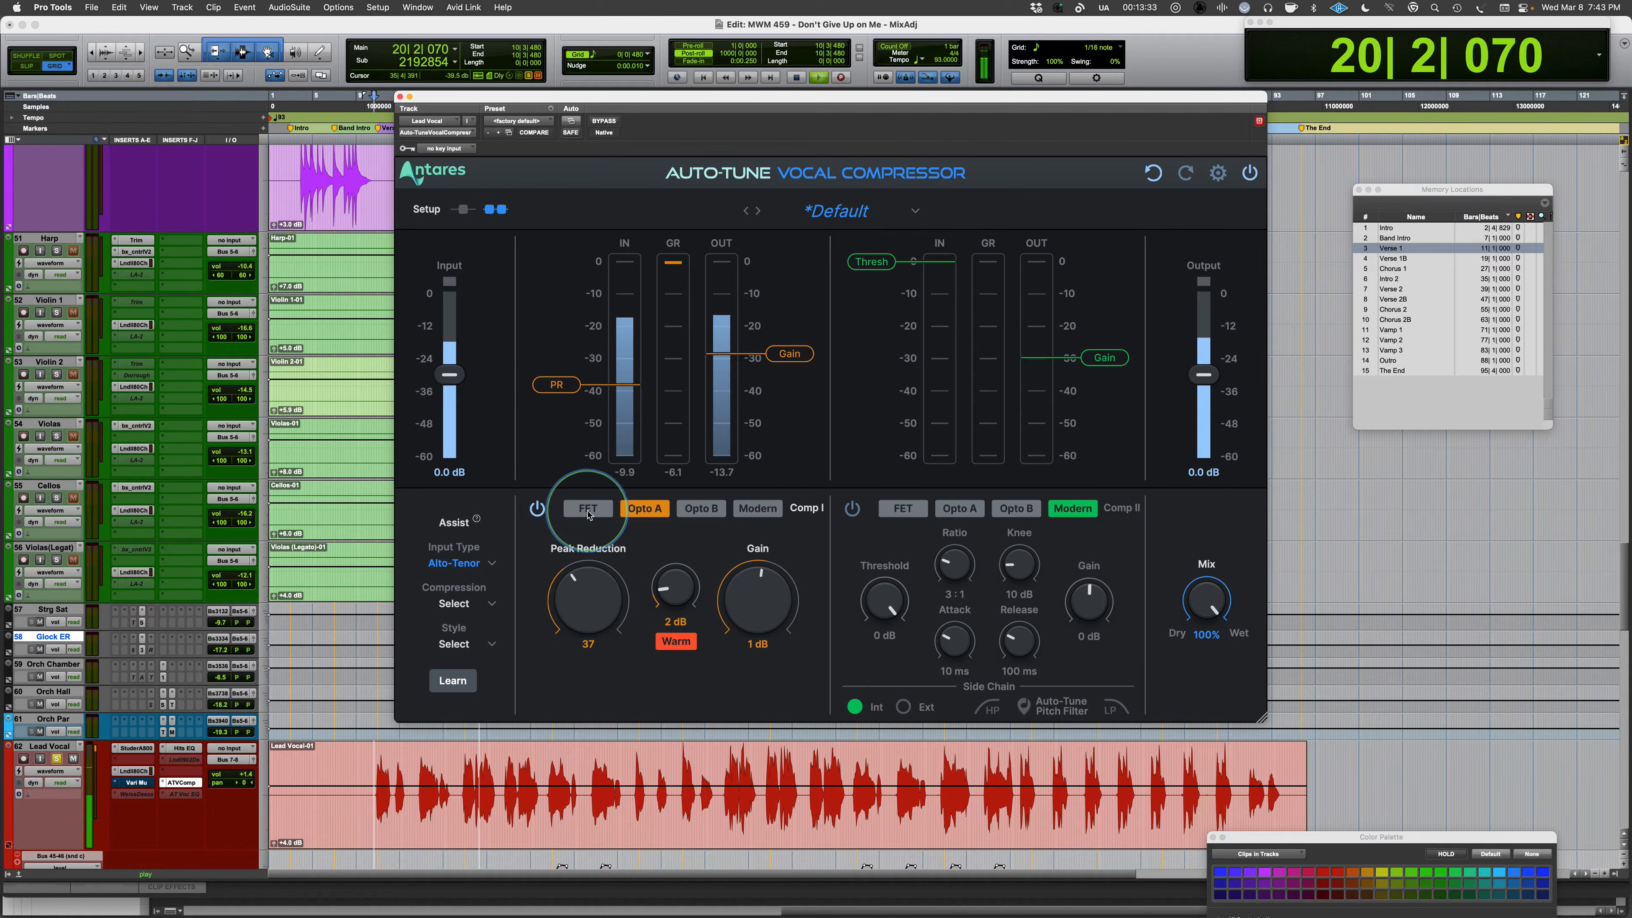
{"action": "left_click", "coordinate": [588, 509]}
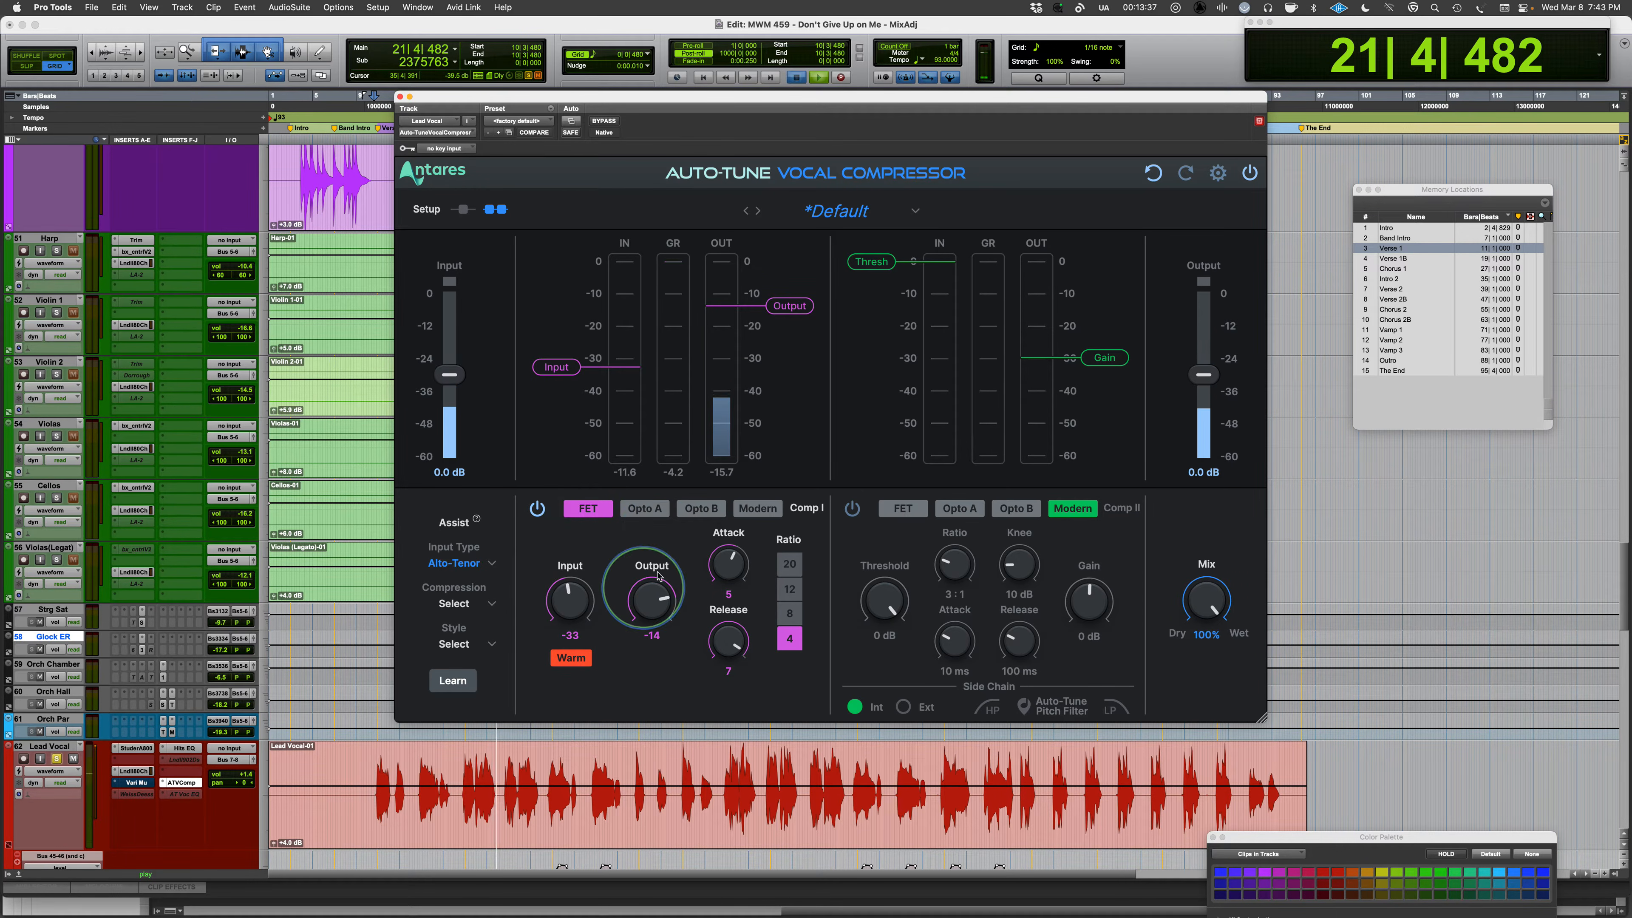
{"action": "key", "text": "space"}
Switch Comp I to Modern with Threshold -40 dB, Ratio 1:1, Attack 0 ms and Release 5 ms.
{"action": "left_click", "coordinate": [758, 508]}
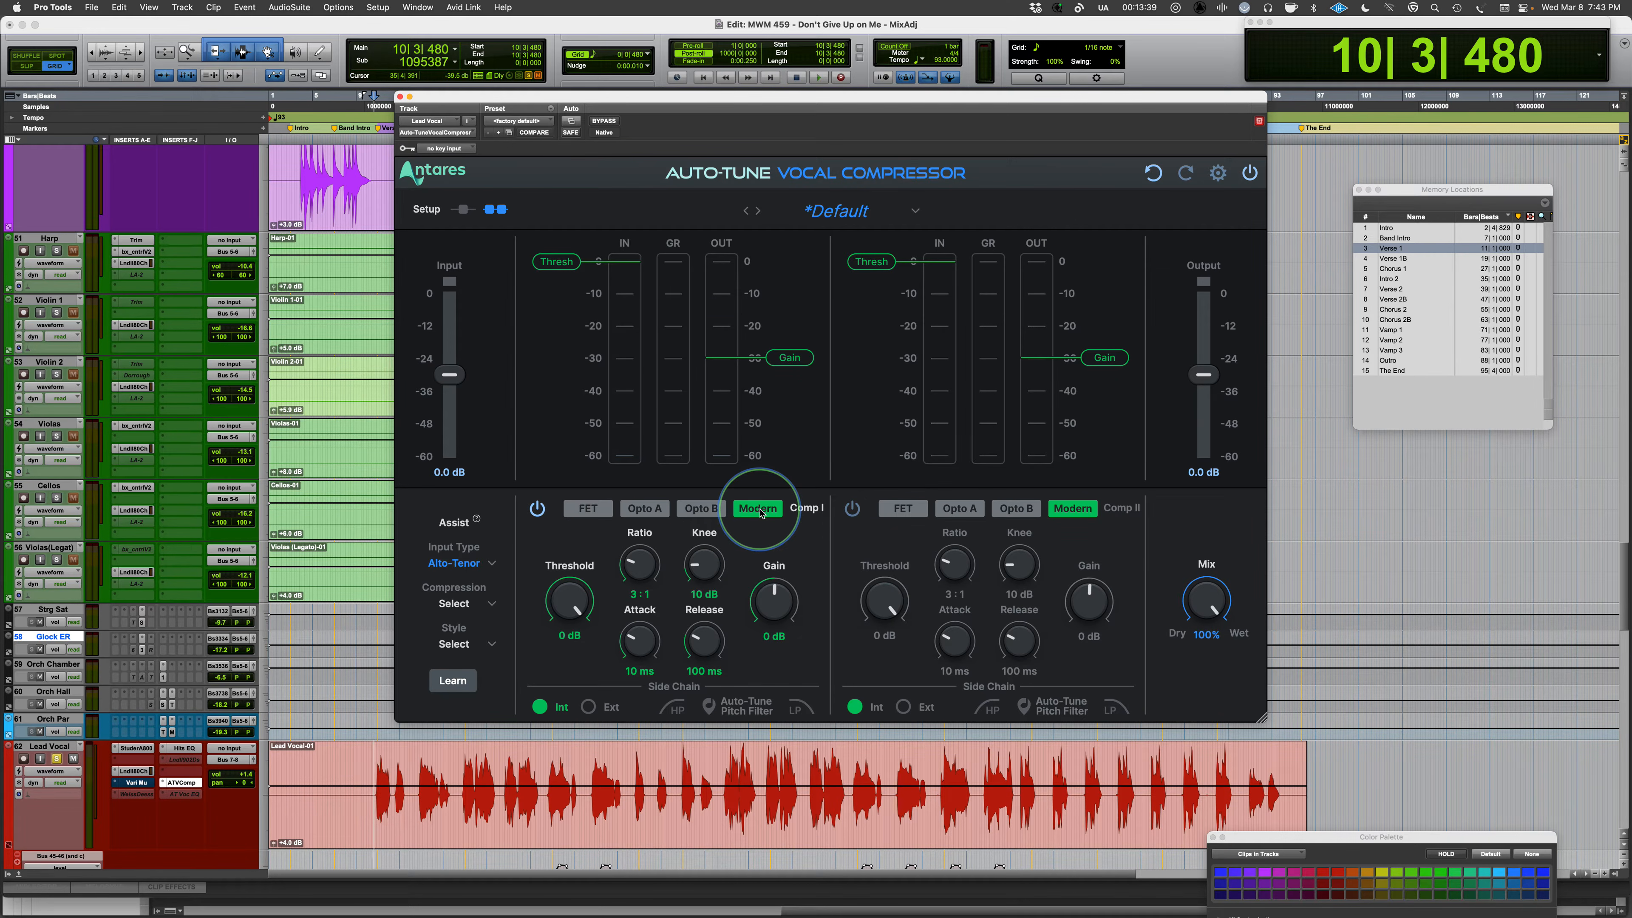
{"action": "left_click_drag", "start_coordinate": [571, 599], "coordinate": [564, 615]}
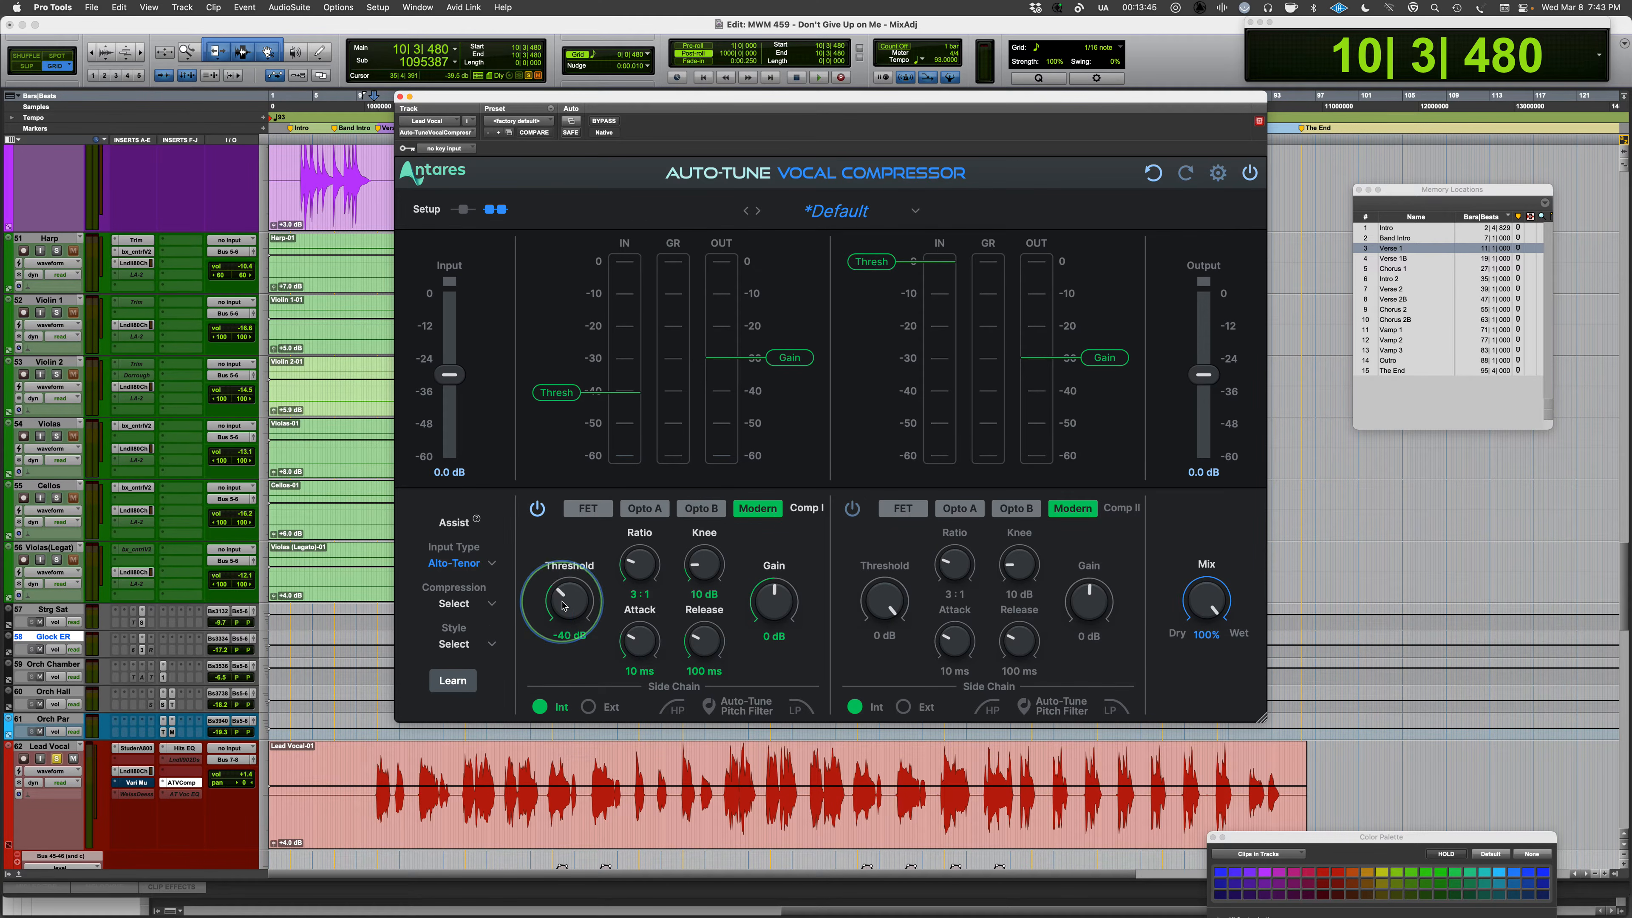
{"action": "mouse_move", "coordinate": [645, 571]}
{"action": "left_mouse_down"}
{"action": "mouse_move", "coordinate": [642, 601]}
{"action": "mouse_move", "coordinate": [640, 567]}
{"action": "left_mouse_up"}
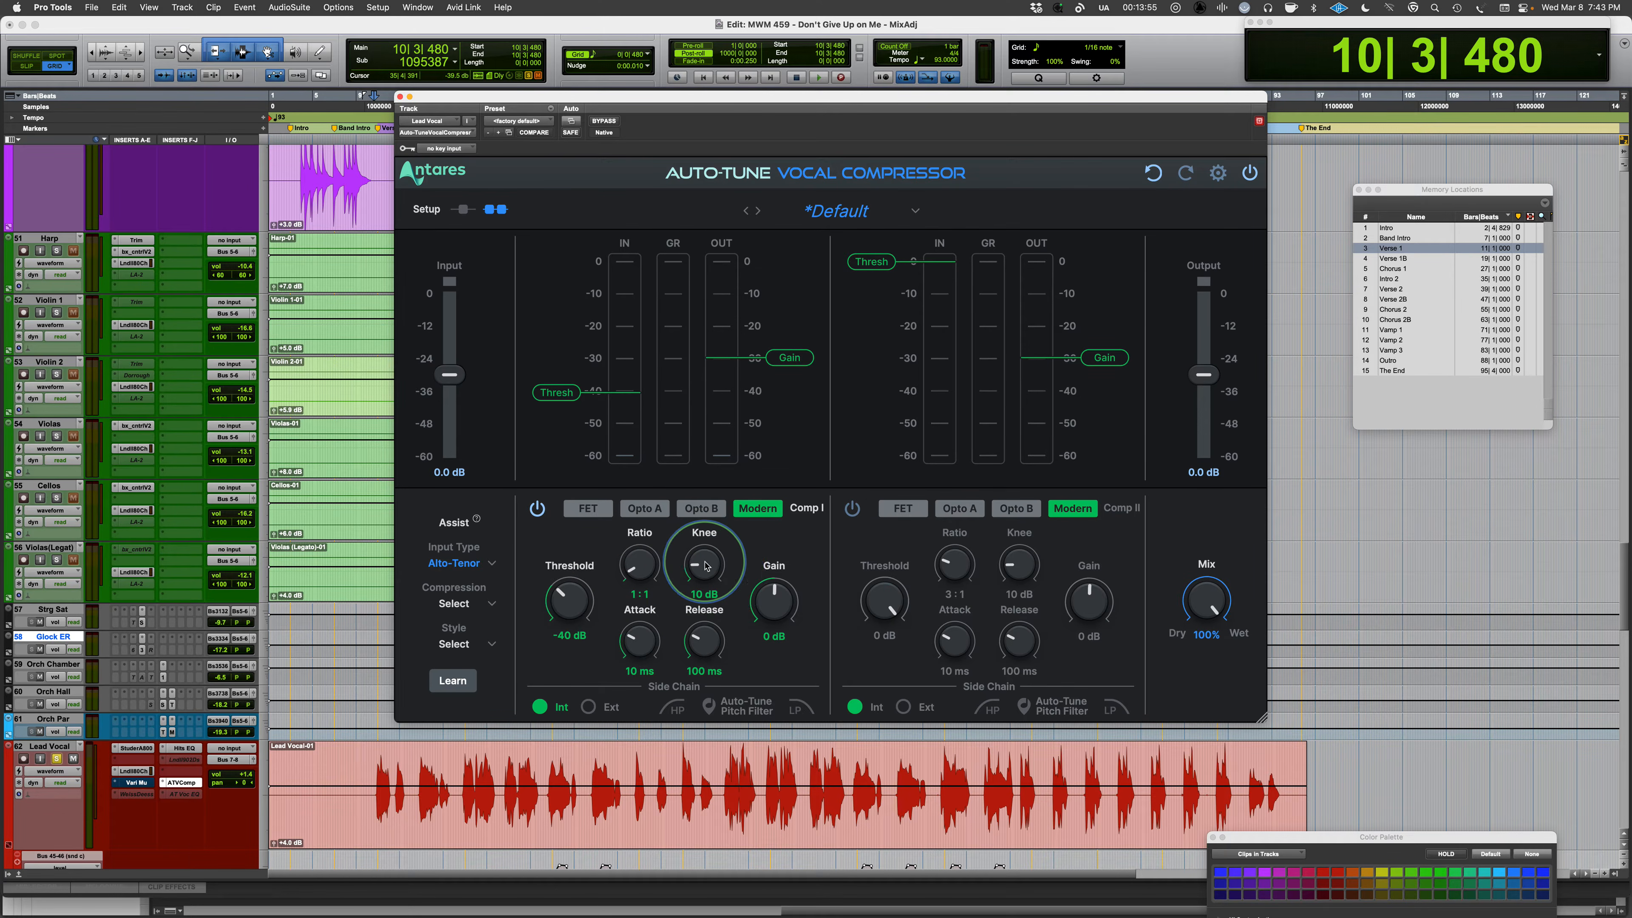
{"action": "left_click_drag", "start_coordinate": [640, 646], "coordinate": [627, 739]}
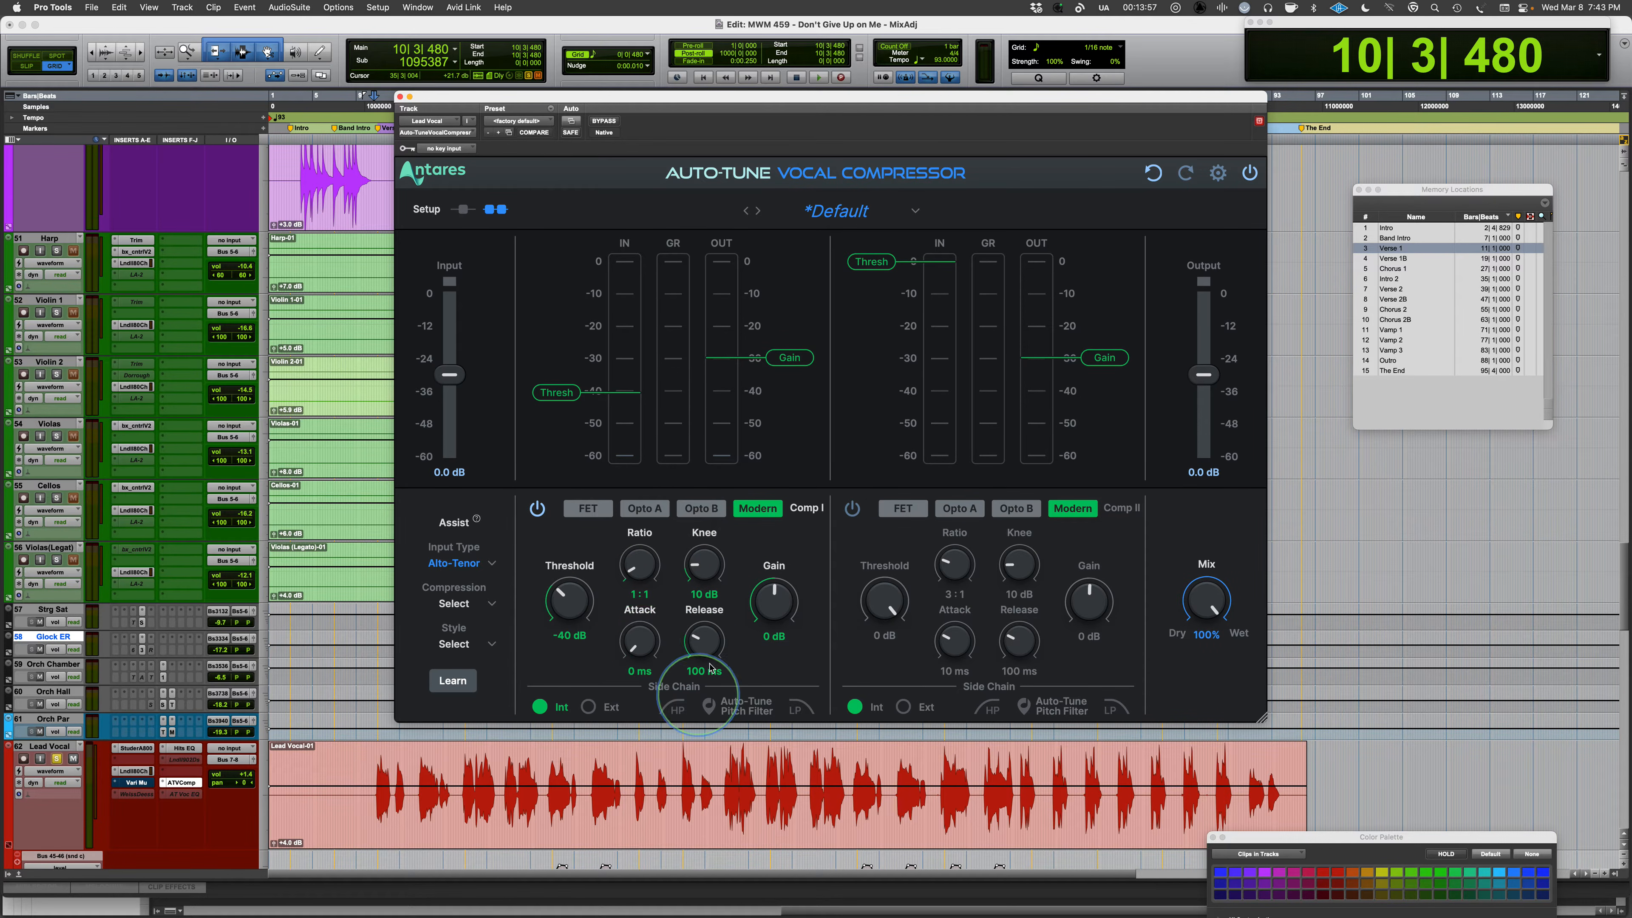
{"action": "left_click_drag", "start_coordinate": [705, 643], "coordinate": [719, 738]}
Adjust Modern's Gain between 2 and 3 dB, comparing the vocal with Comp I off and on, settle on 2 dB, and stop playback.
{"action": "left_click_drag", "start_coordinate": [781, 614], "coordinate": [781, 610]}
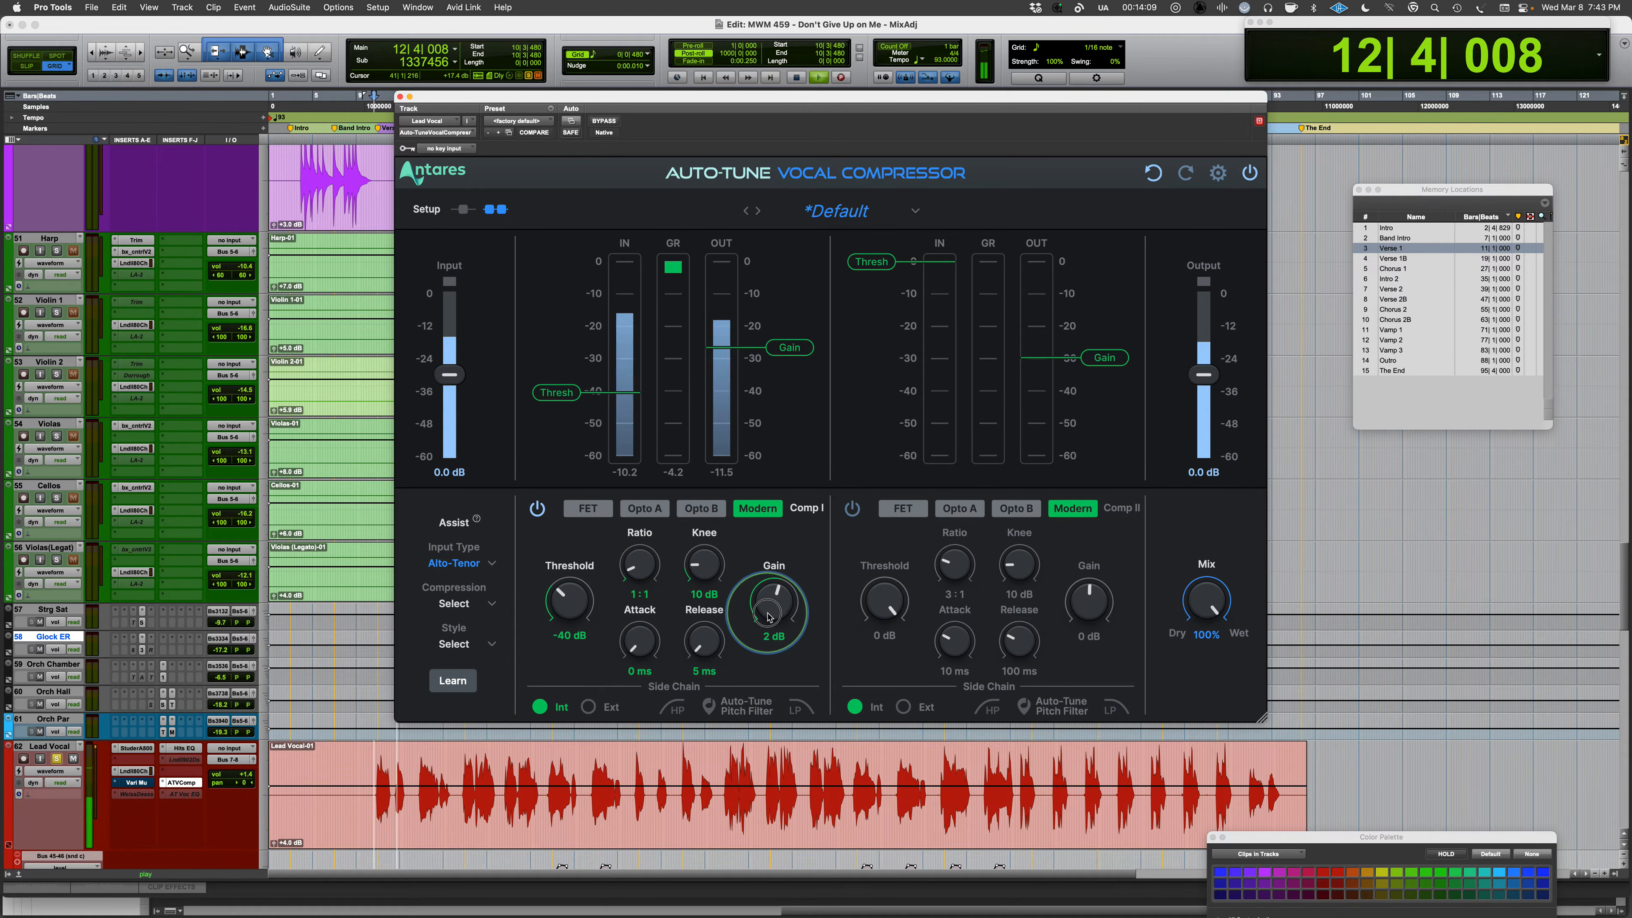
{"action": "scroll", "coordinate": [769, 616], "scroll_direction": "up", "scroll_amount": 1}
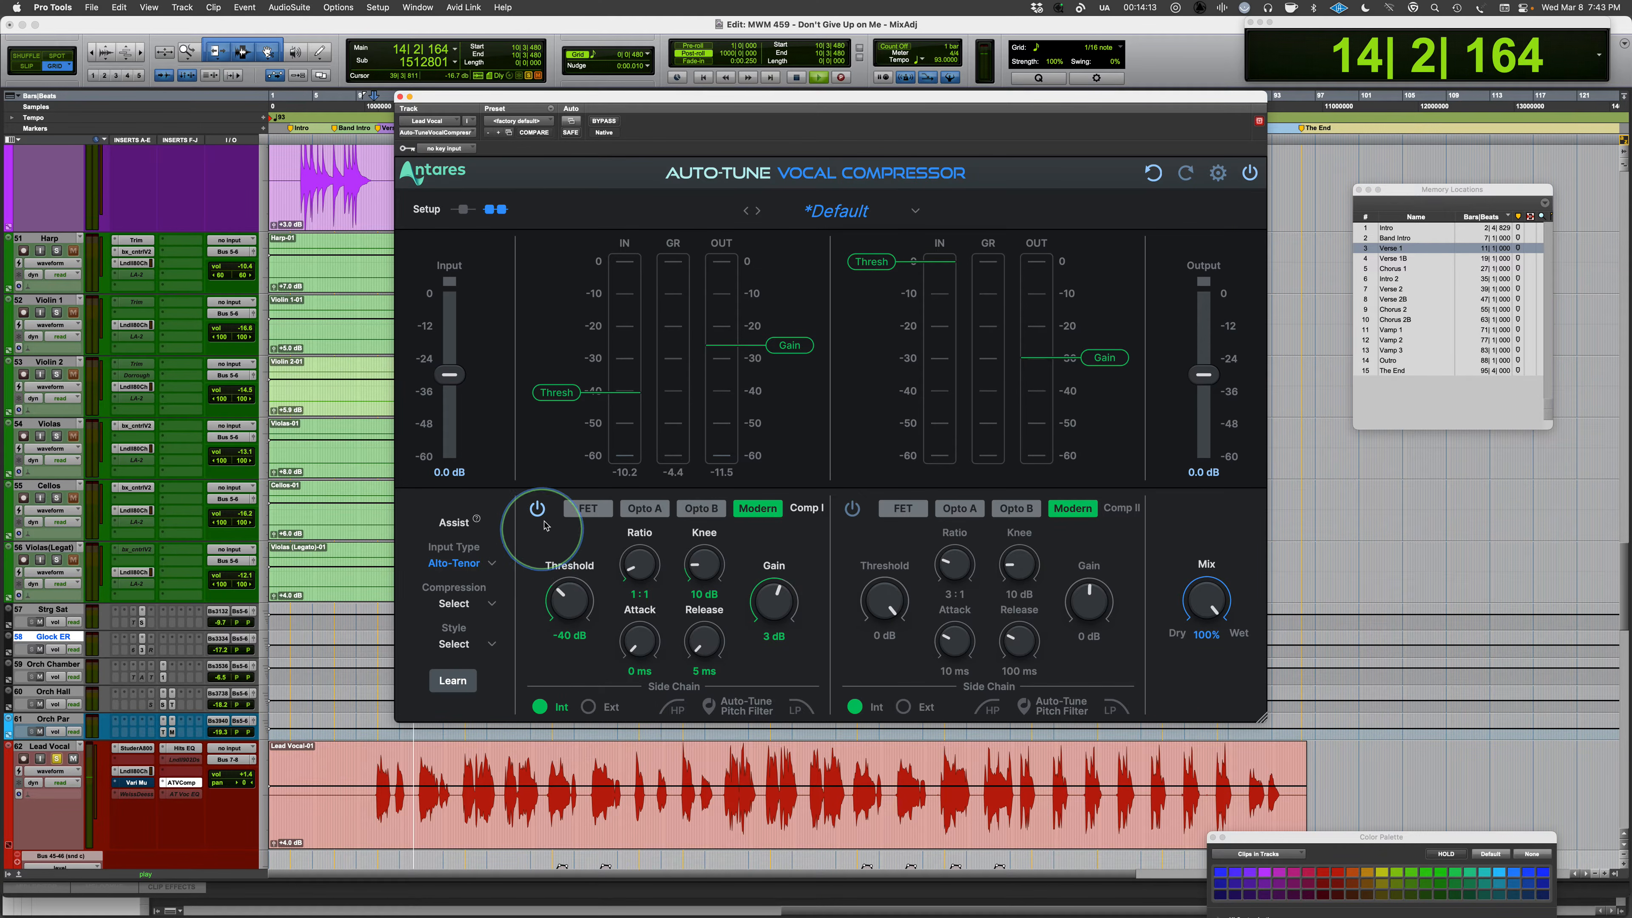
{"action": "left_click", "coordinate": [537, 509]}
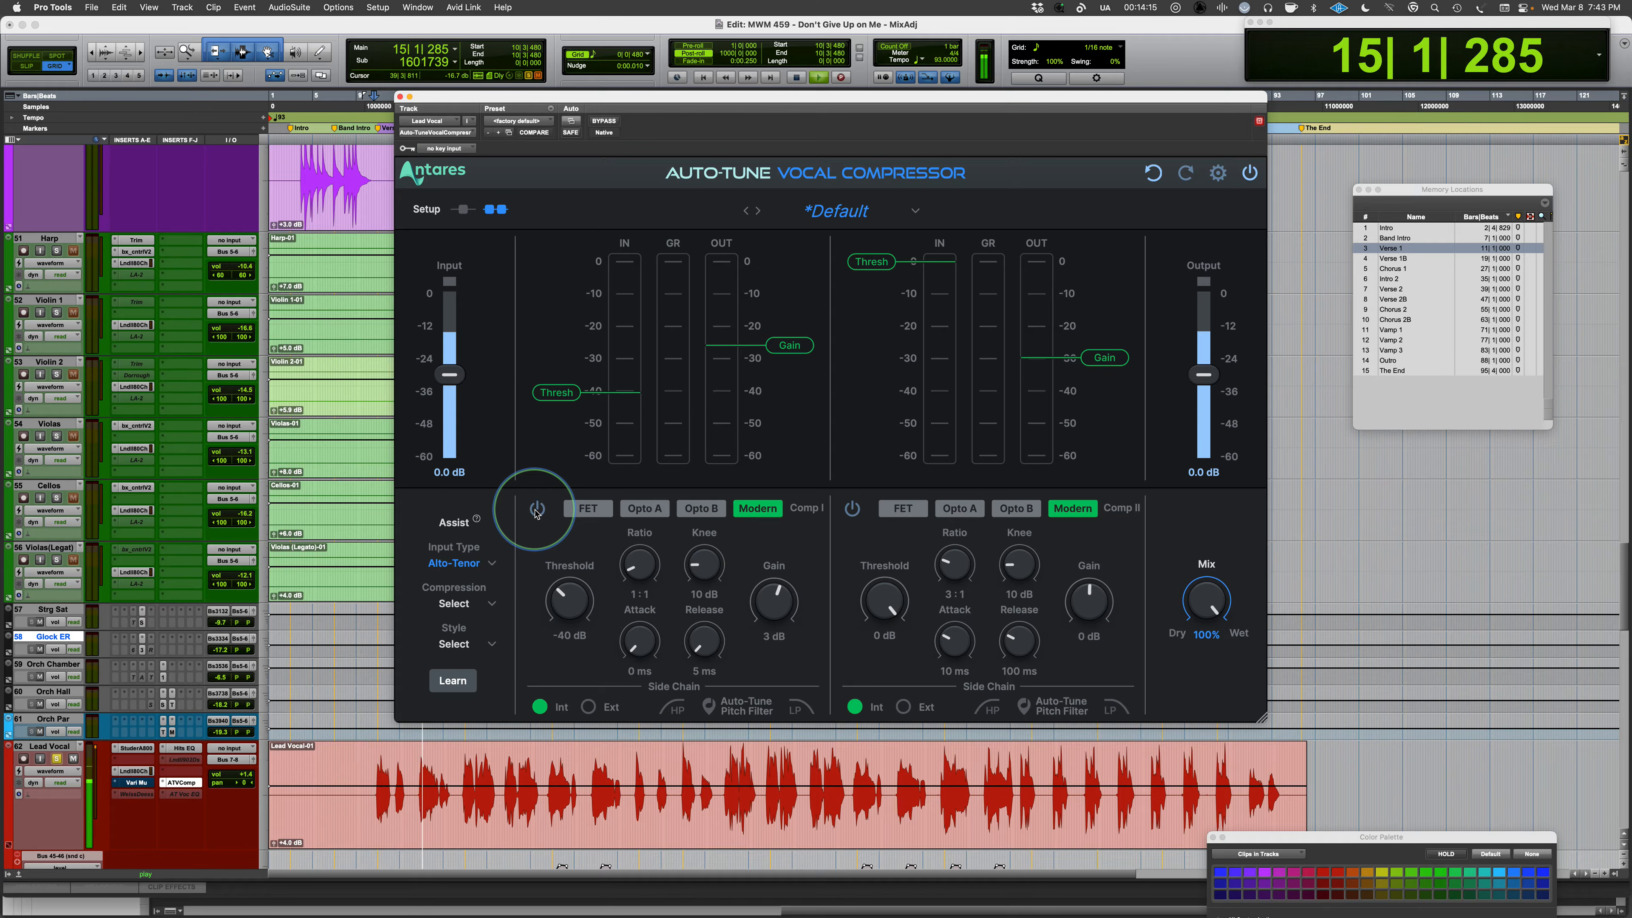
{"action": "left_click", "coordinate": [537, 511]}
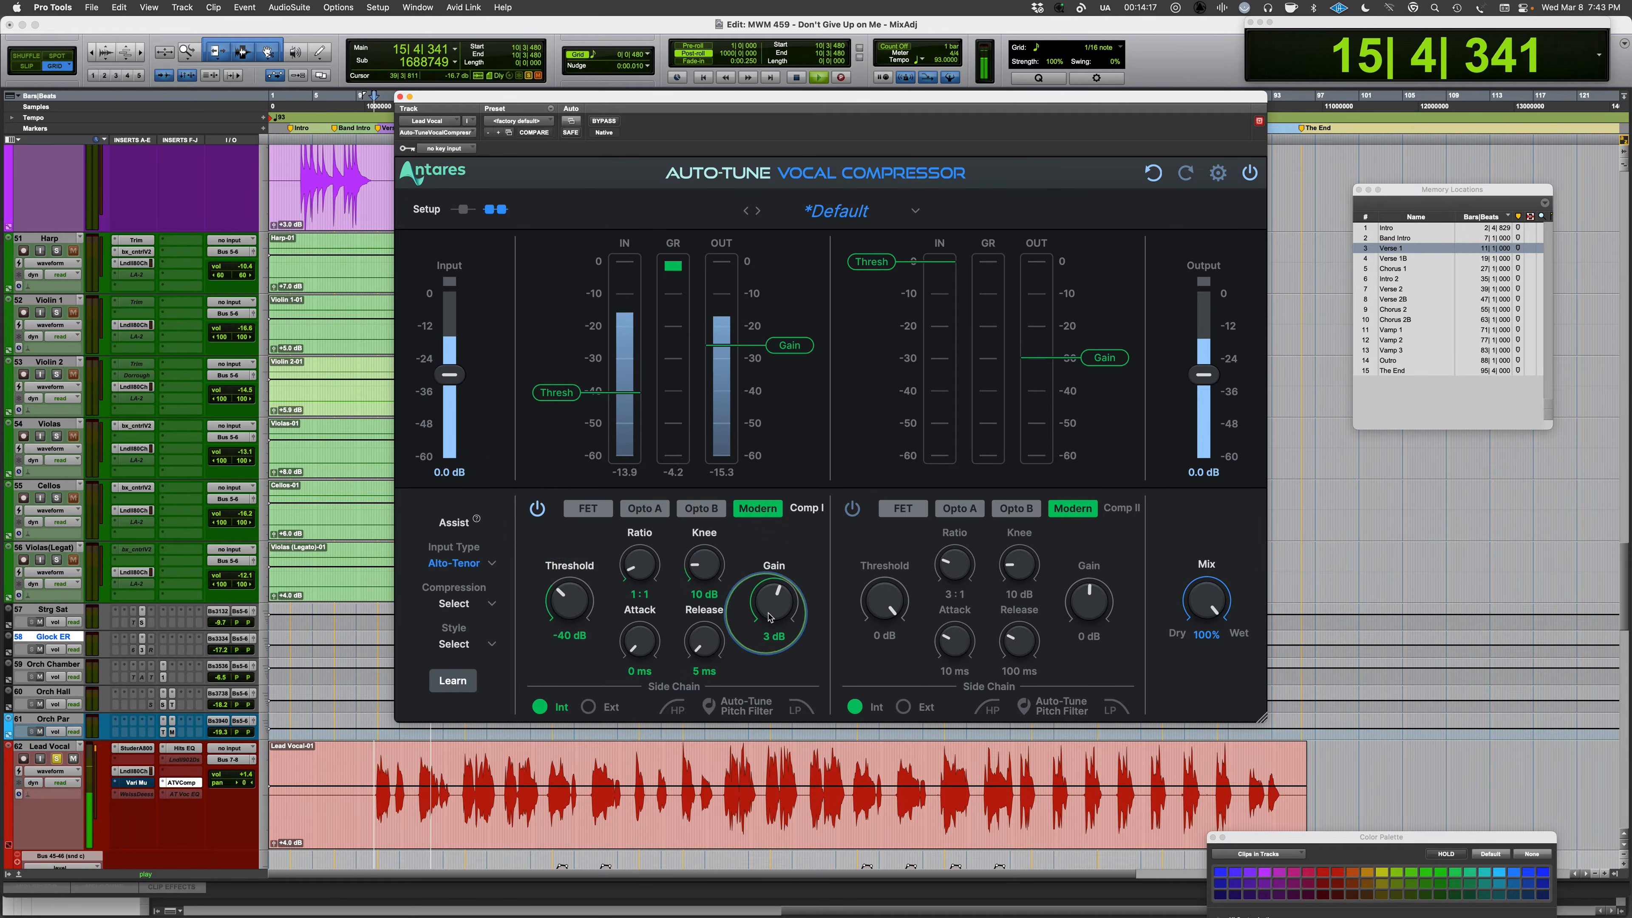
{"action": "scroll", "coordinate": [773, 618], "scroll_direction": "down", "scroll_amount": 1}
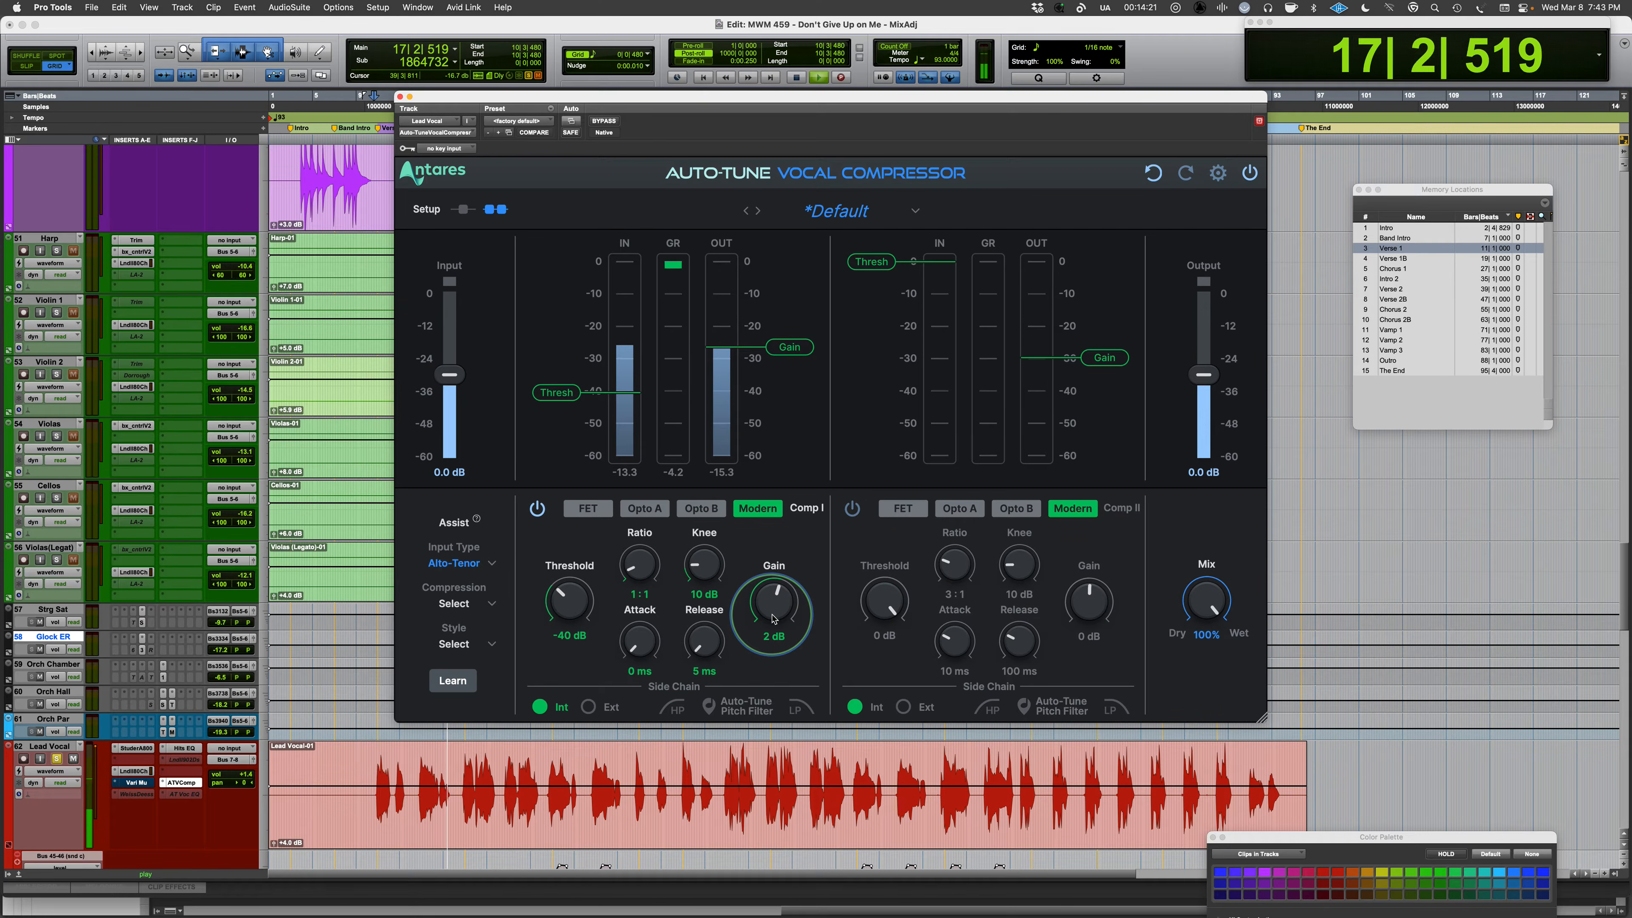
{"action": "key", "text": "space"}
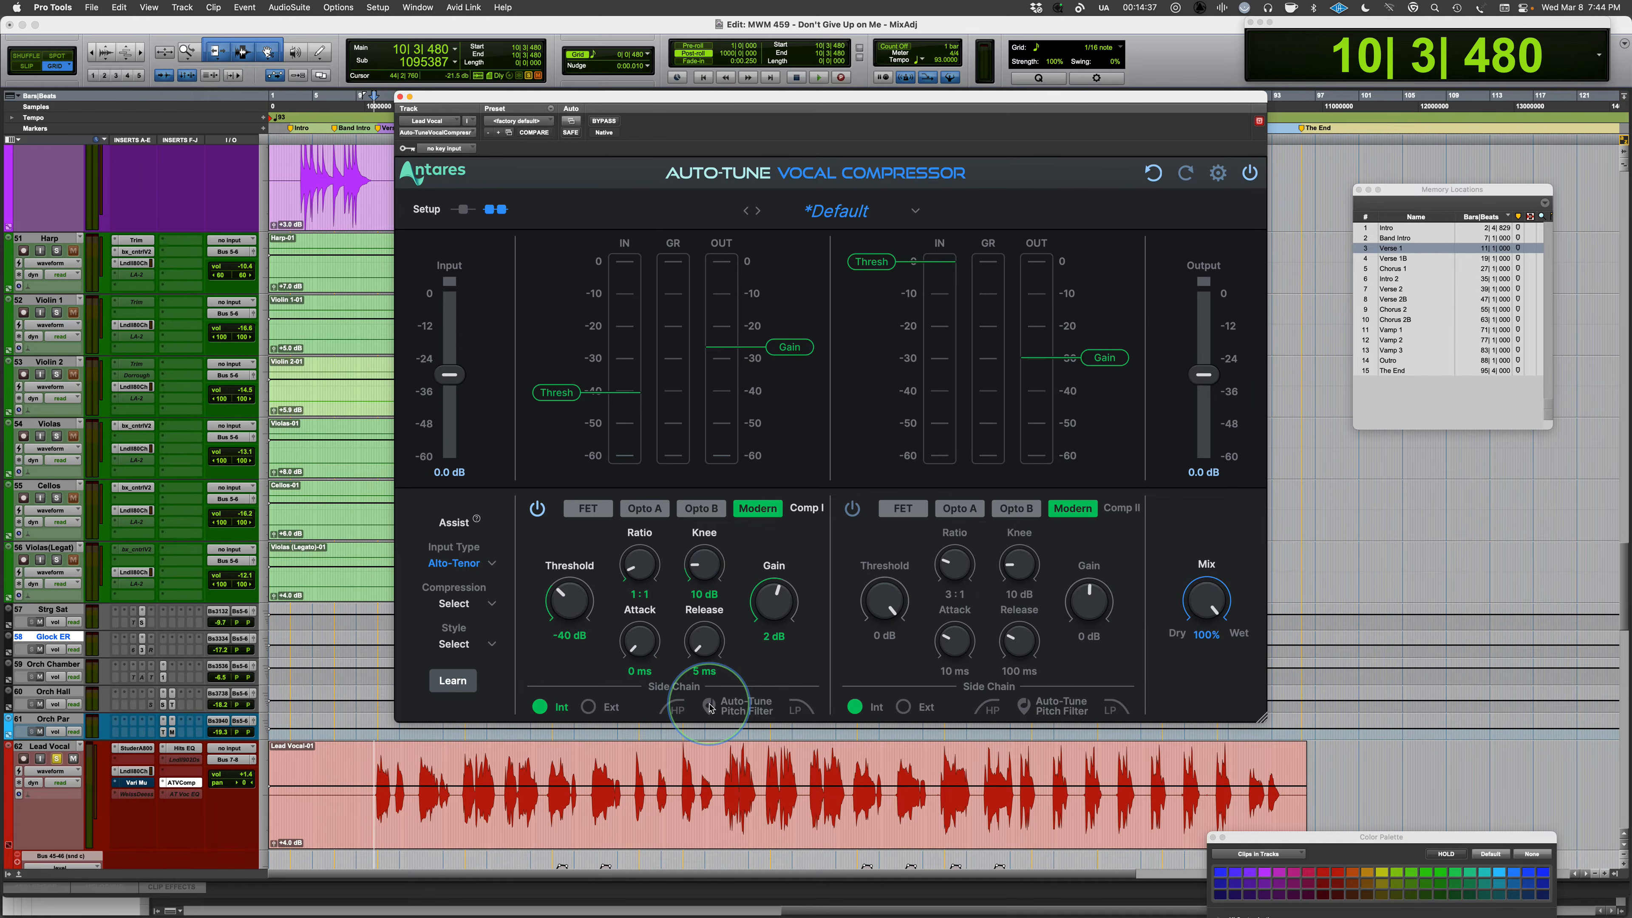
Enable Comp I's side-chain Auto-Tune Pitch Filter while the vocal plays and lower the Threshold to -49 dB.
{"action": "key", "text": "space"}
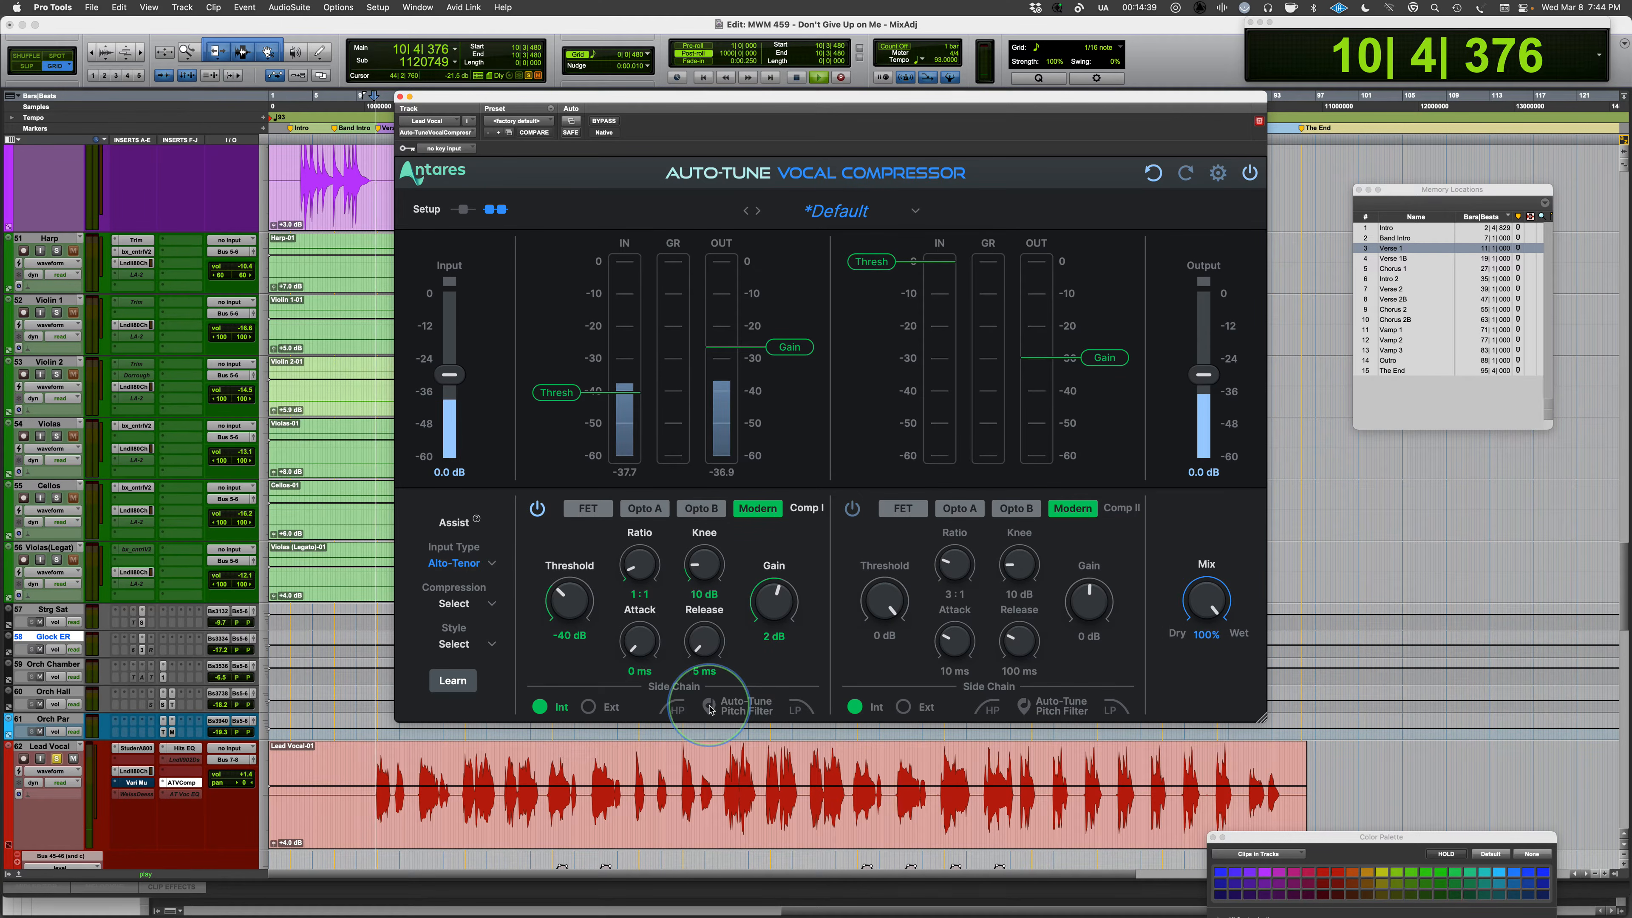
{"action": "left_click", "coordinate": [709, 707]}
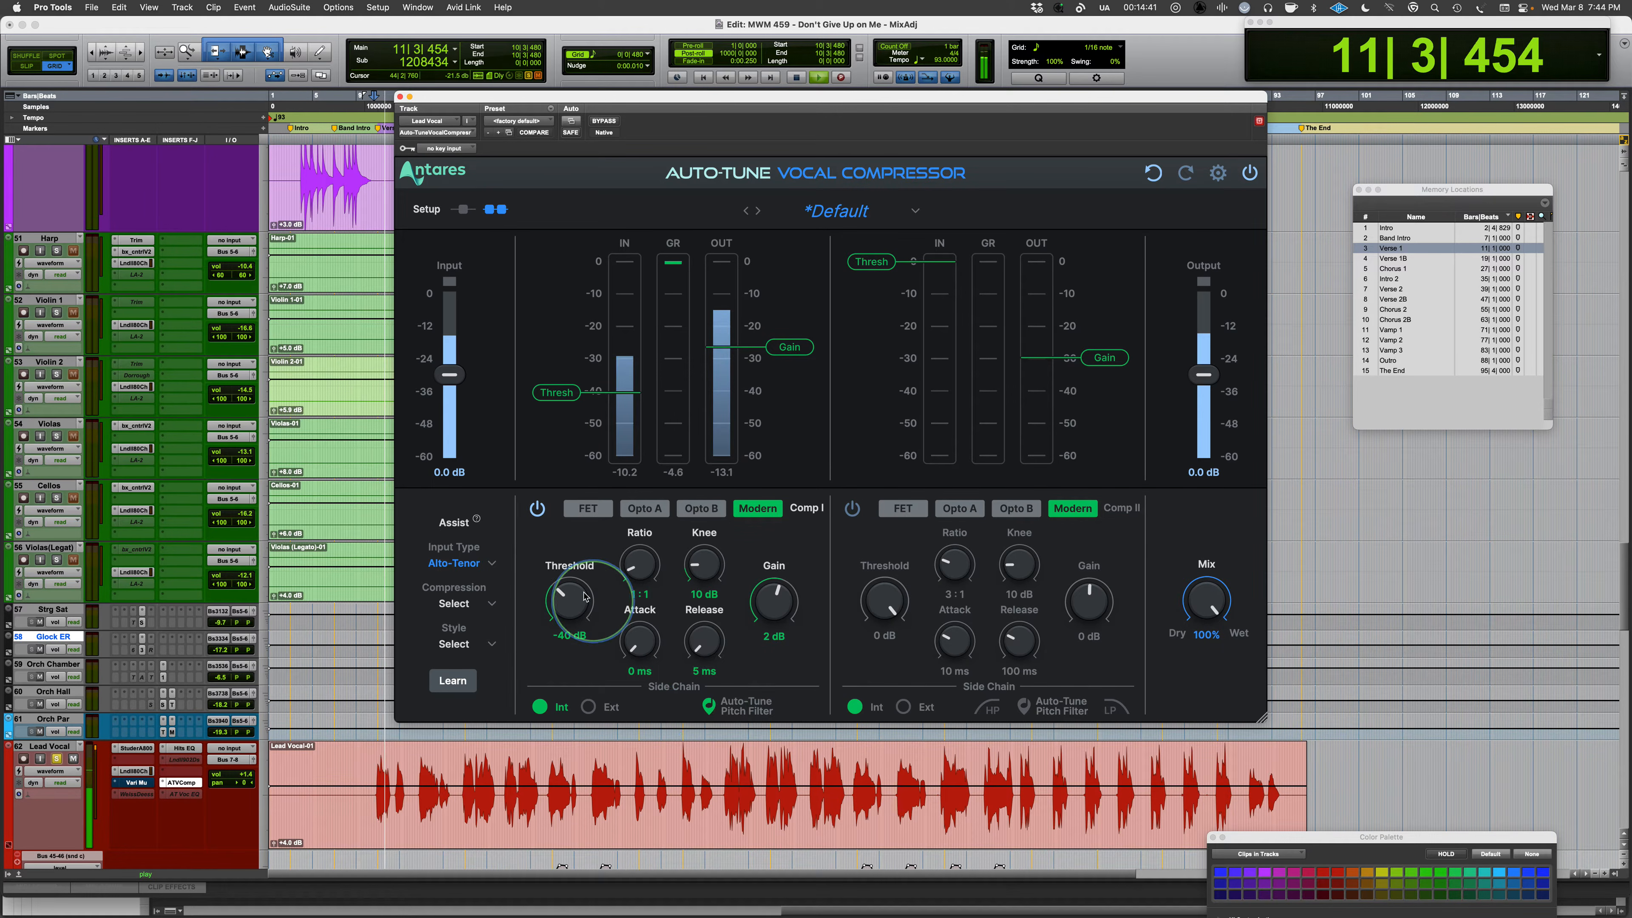
{"action": "left_click_drag", "start_coordinate": [572, 605], "coordinate": [569, 616]}
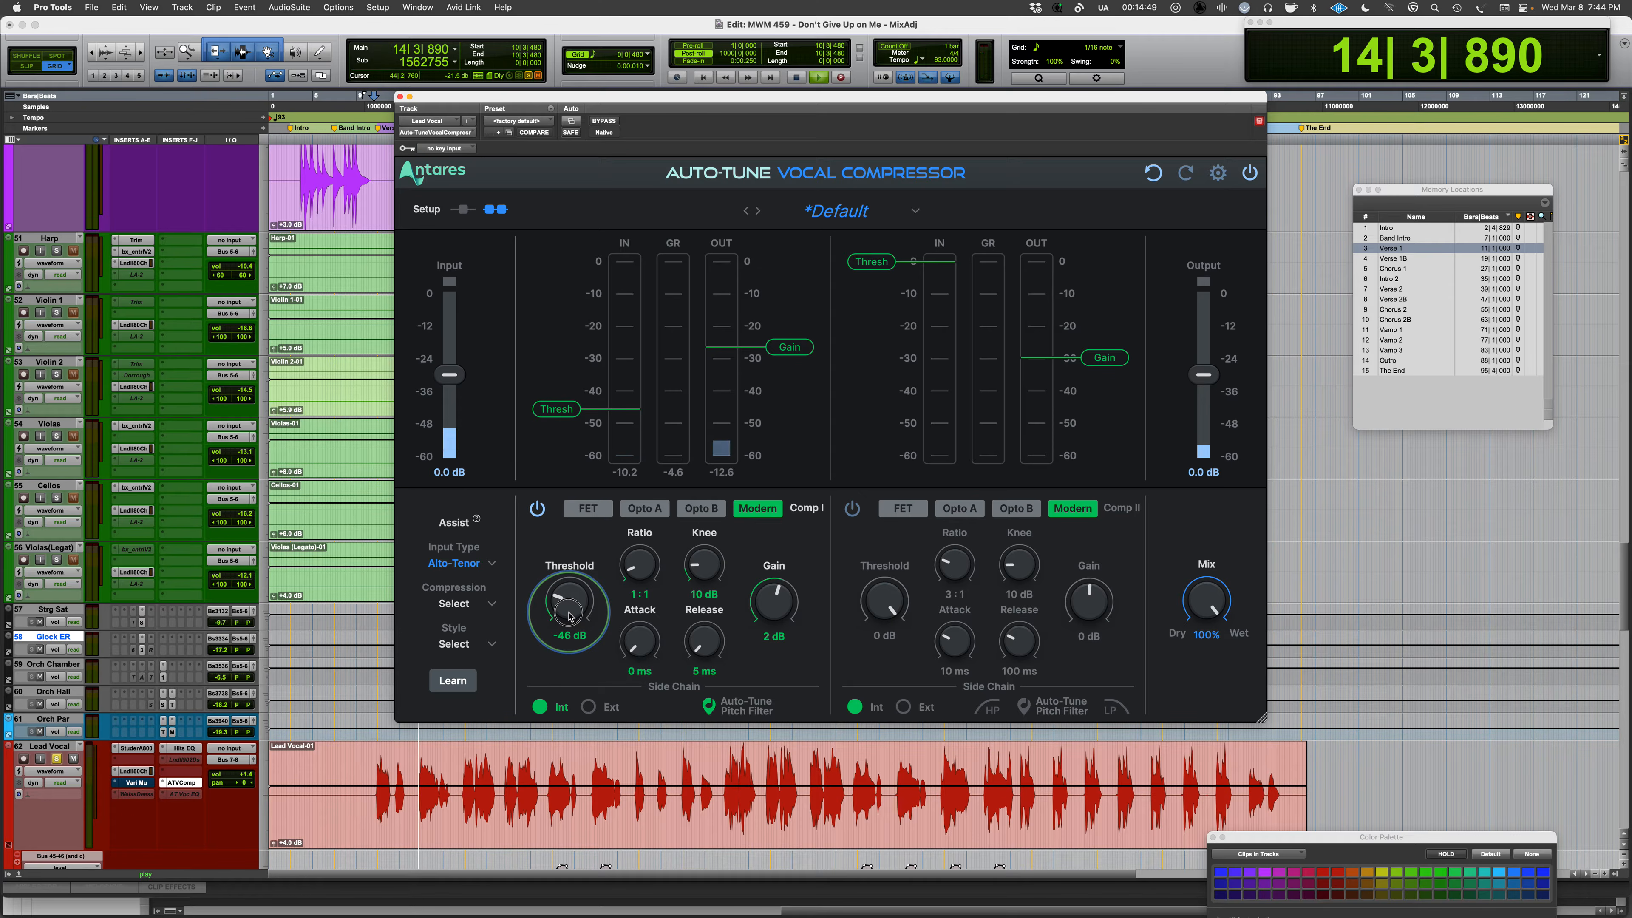
{"action": "left_click_drag", "start_coordinate": [568, 616], "coordinate": [568, 622]}
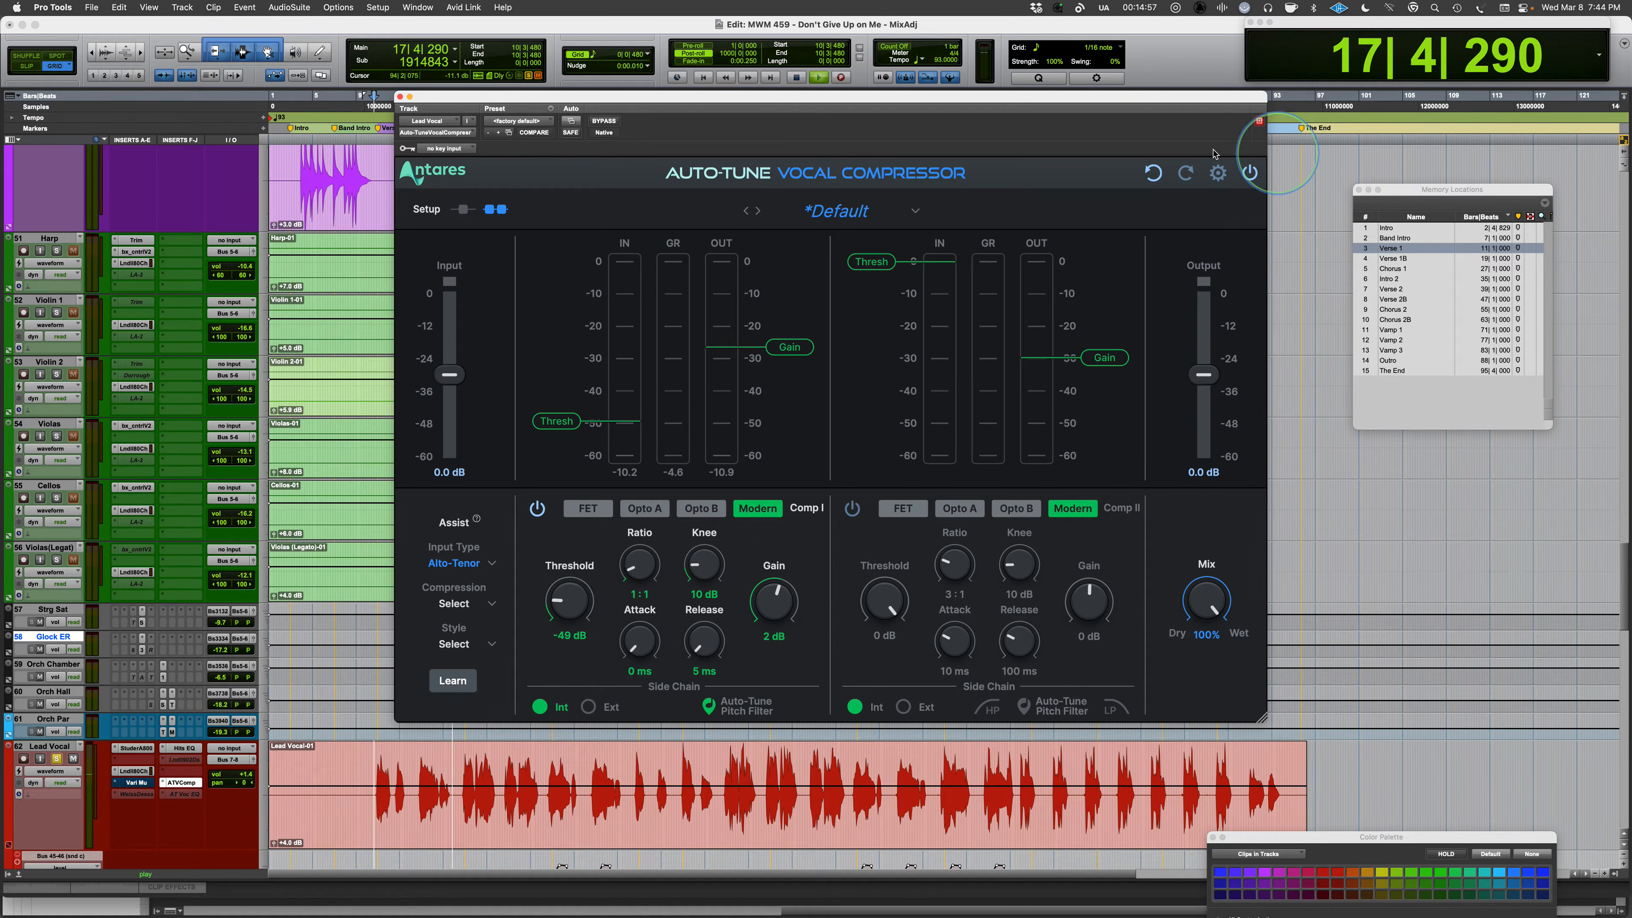
Undo and redo the Pitch Filter and Threshold changes to compare them on the playing vocal, and stop playback.
{"action": "left_click", "coordinate": [1162, 173]}
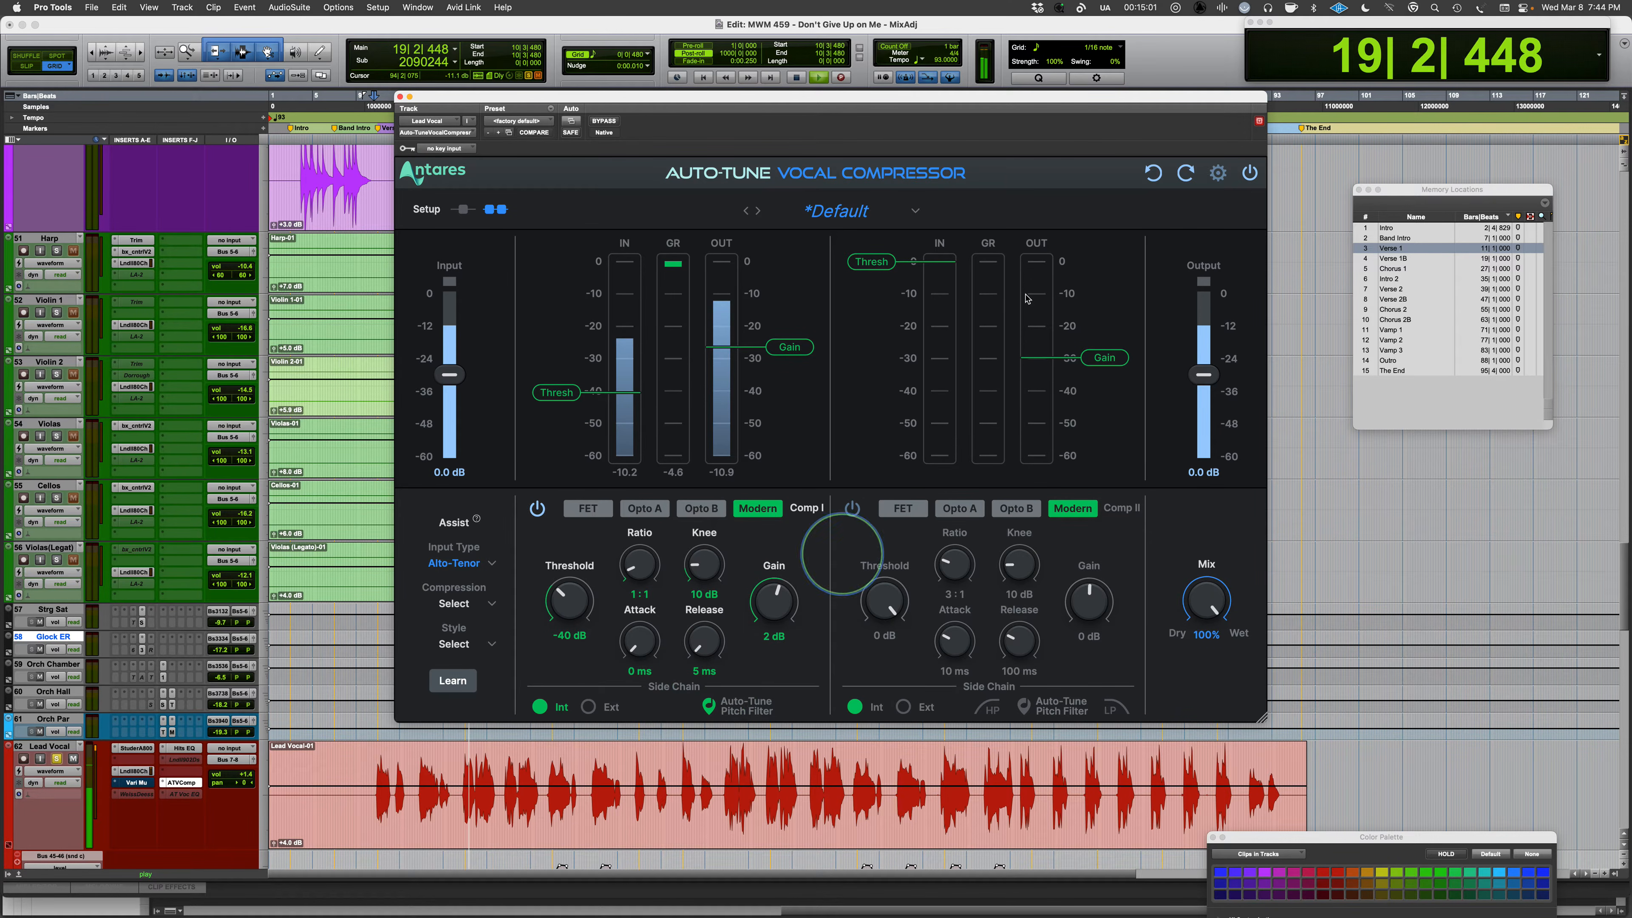
{"action": "left_click", "coordinate": [1186, 173]}
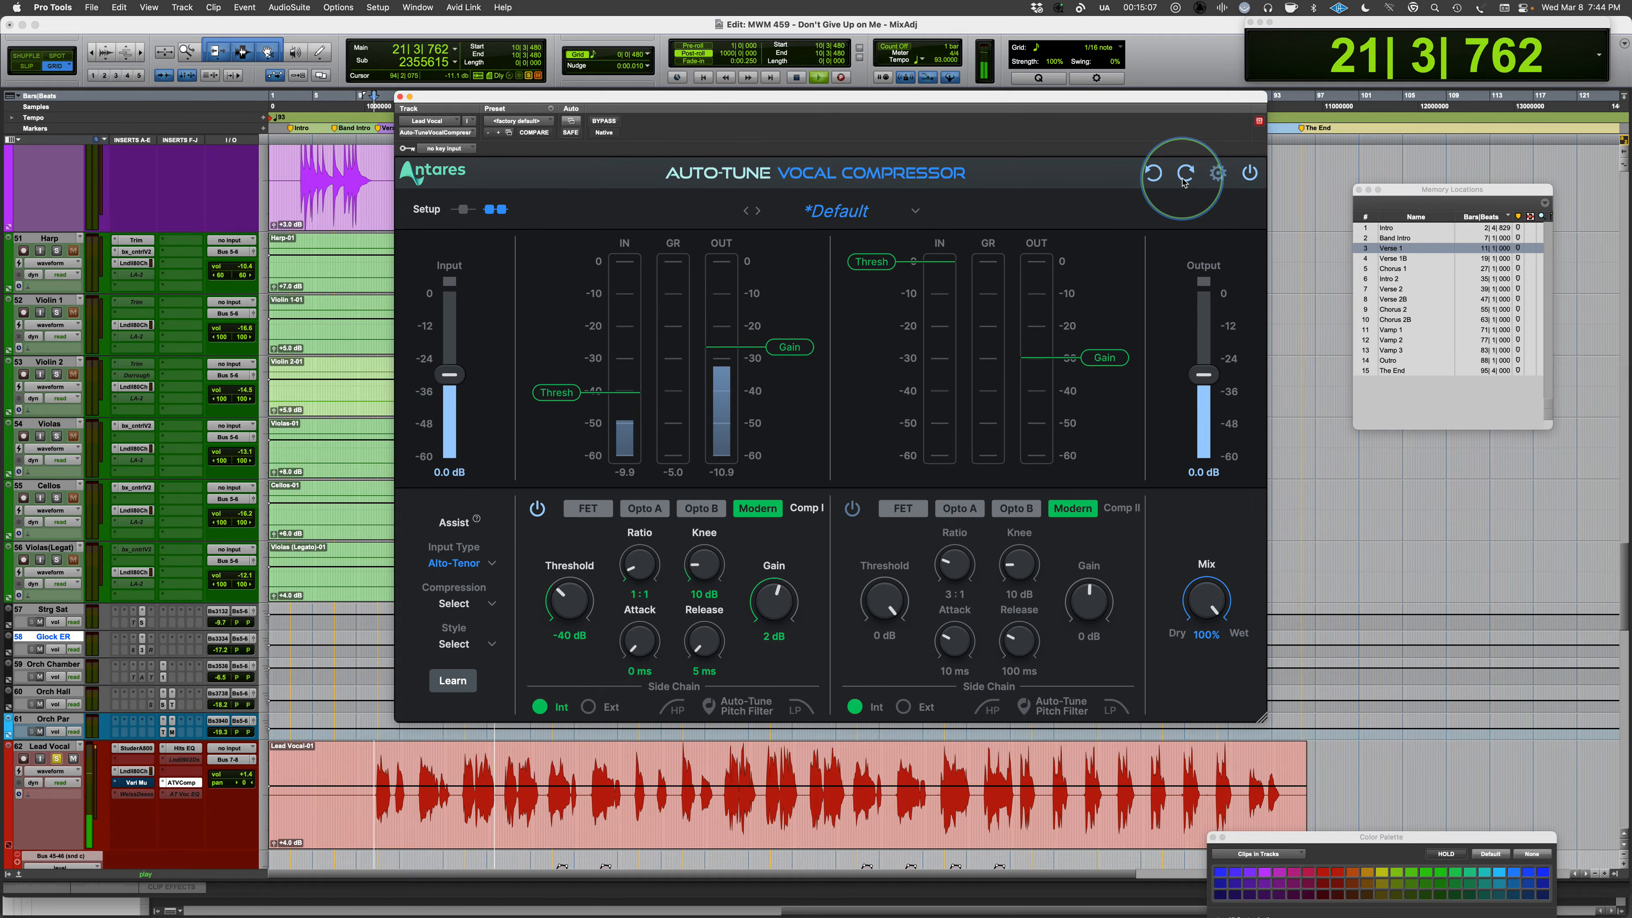
{"action": "left_click", "coordinate": [1186, 173]}
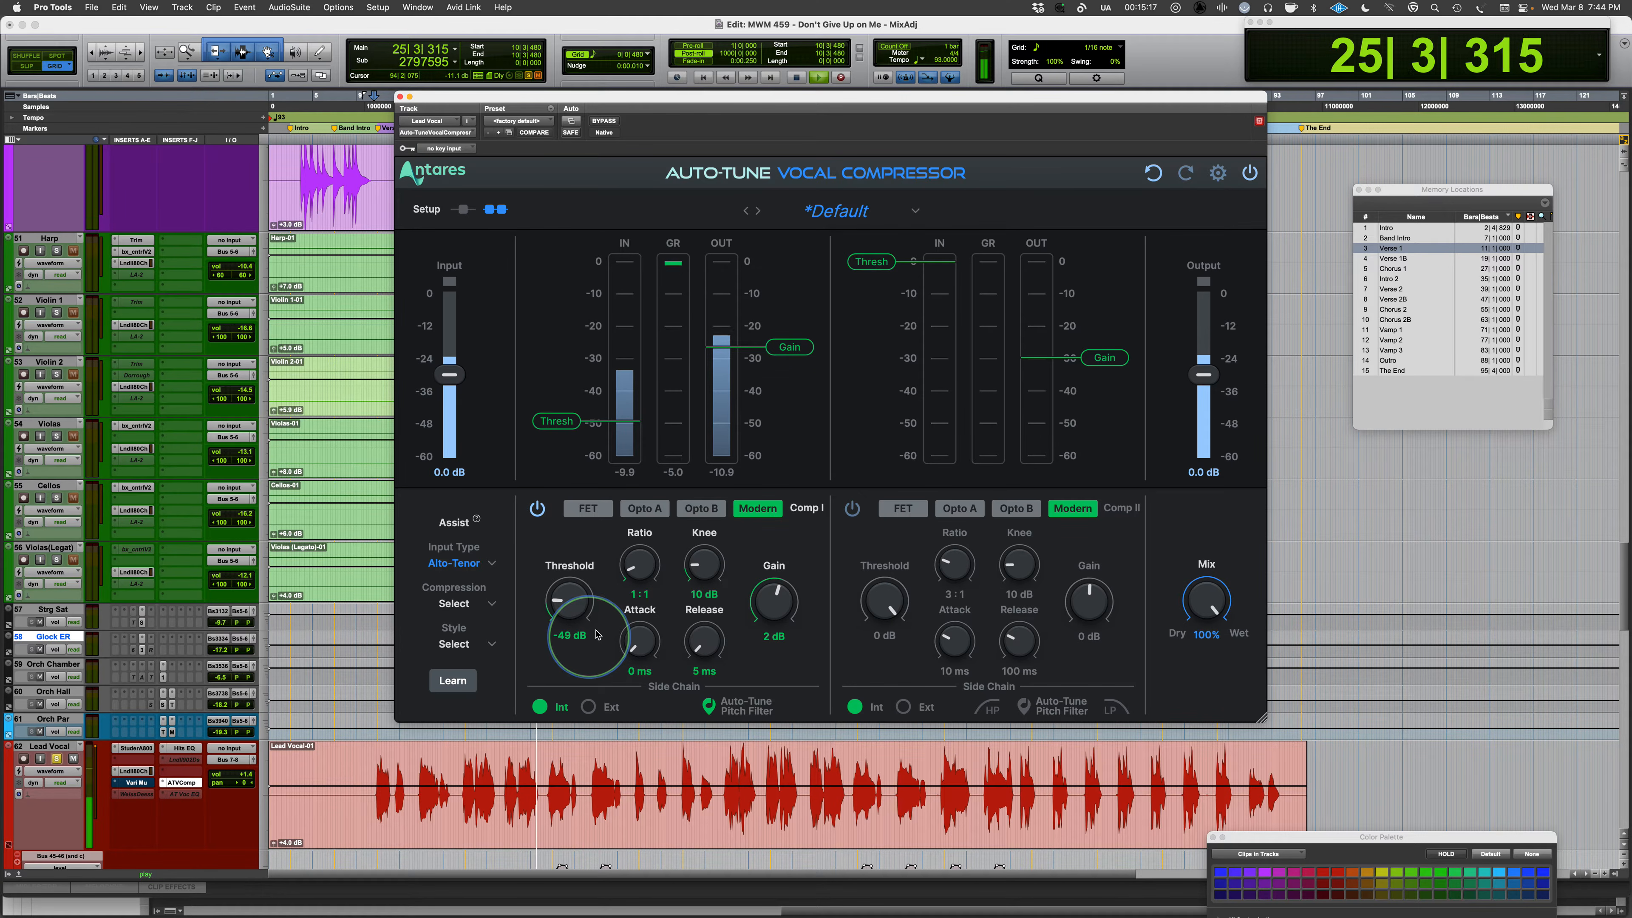
{"action": "key", "text": "space"}
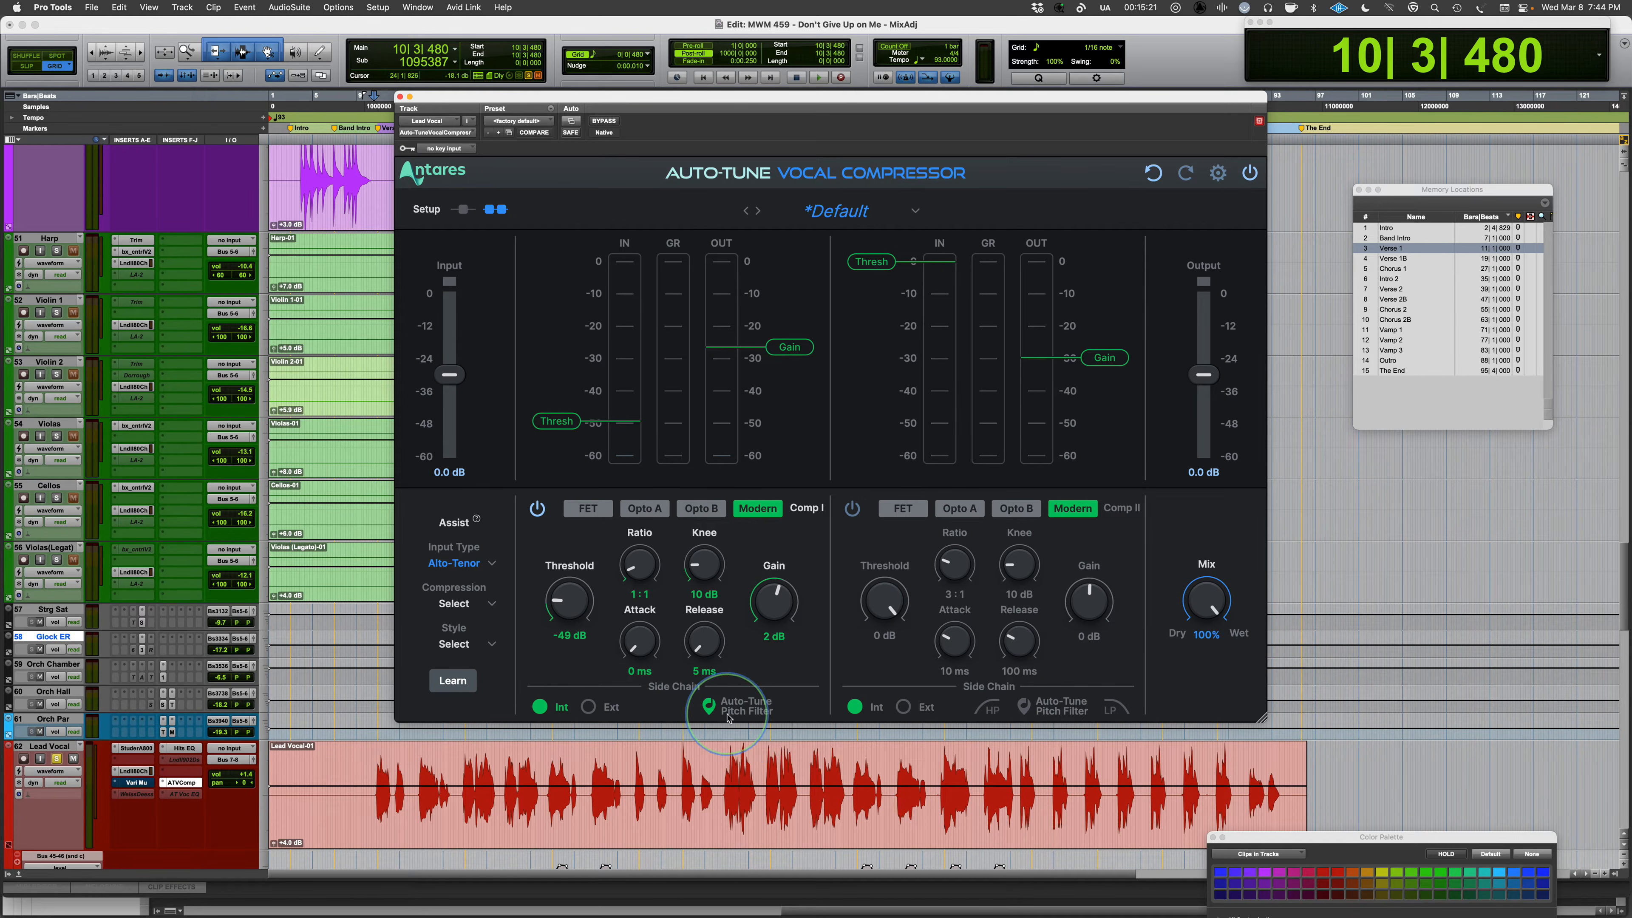
Replay the vocal and compare Comp I off and on, as well as its FET, Opto A, Opto B and Modern models.
{"action": "key", "text": "space"}
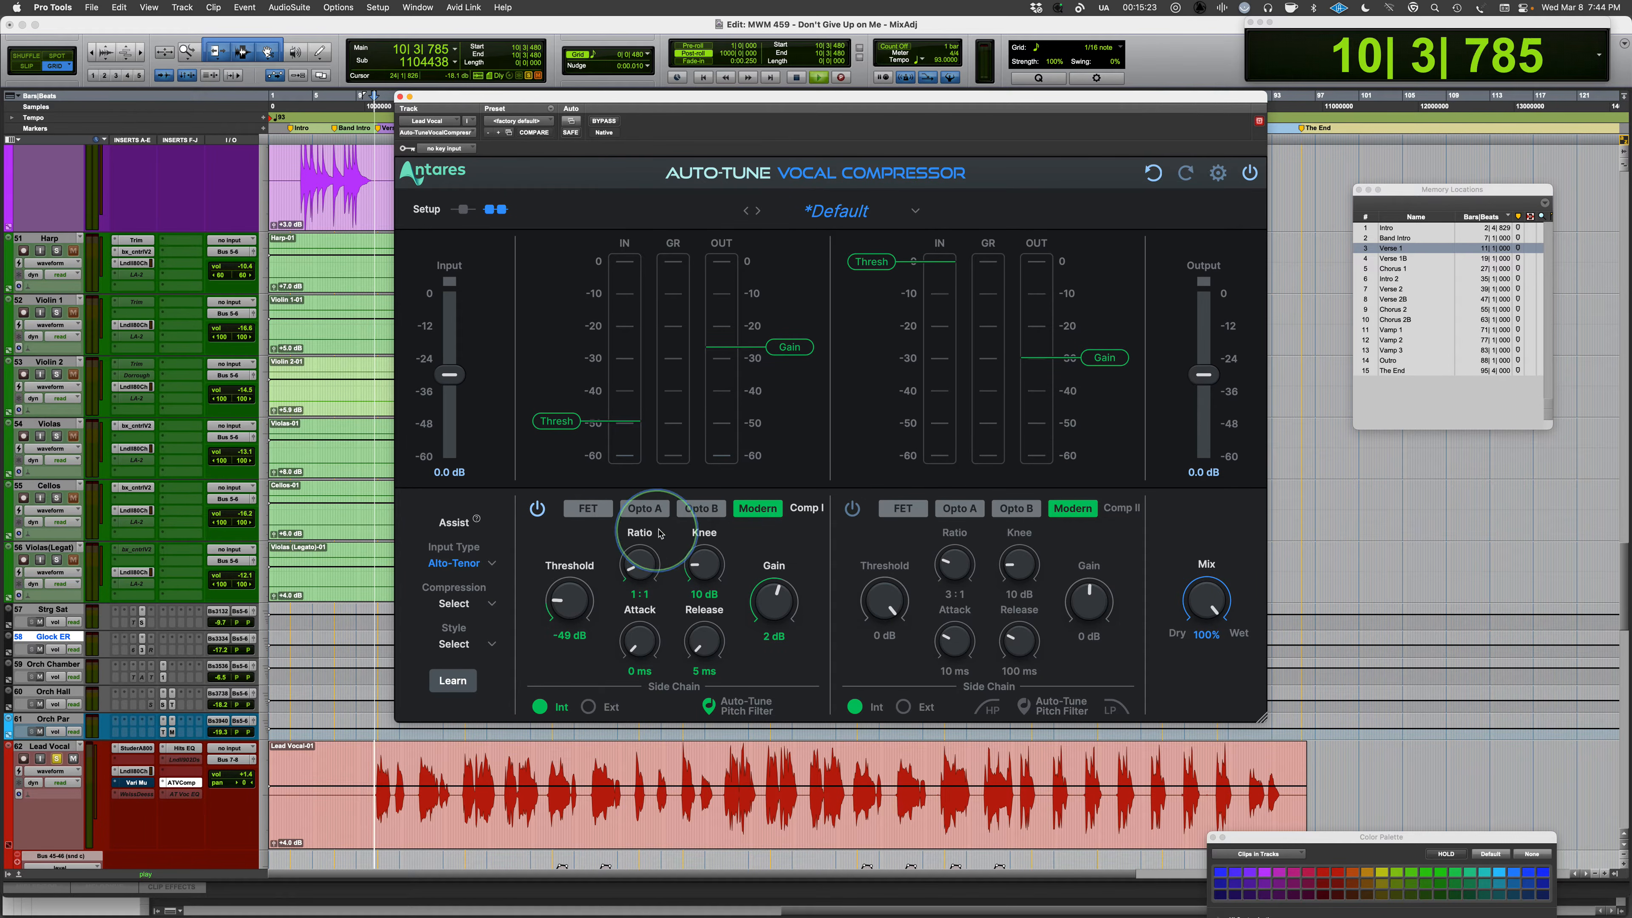
{"action": "left_click", "coordinate": [537, 509]}
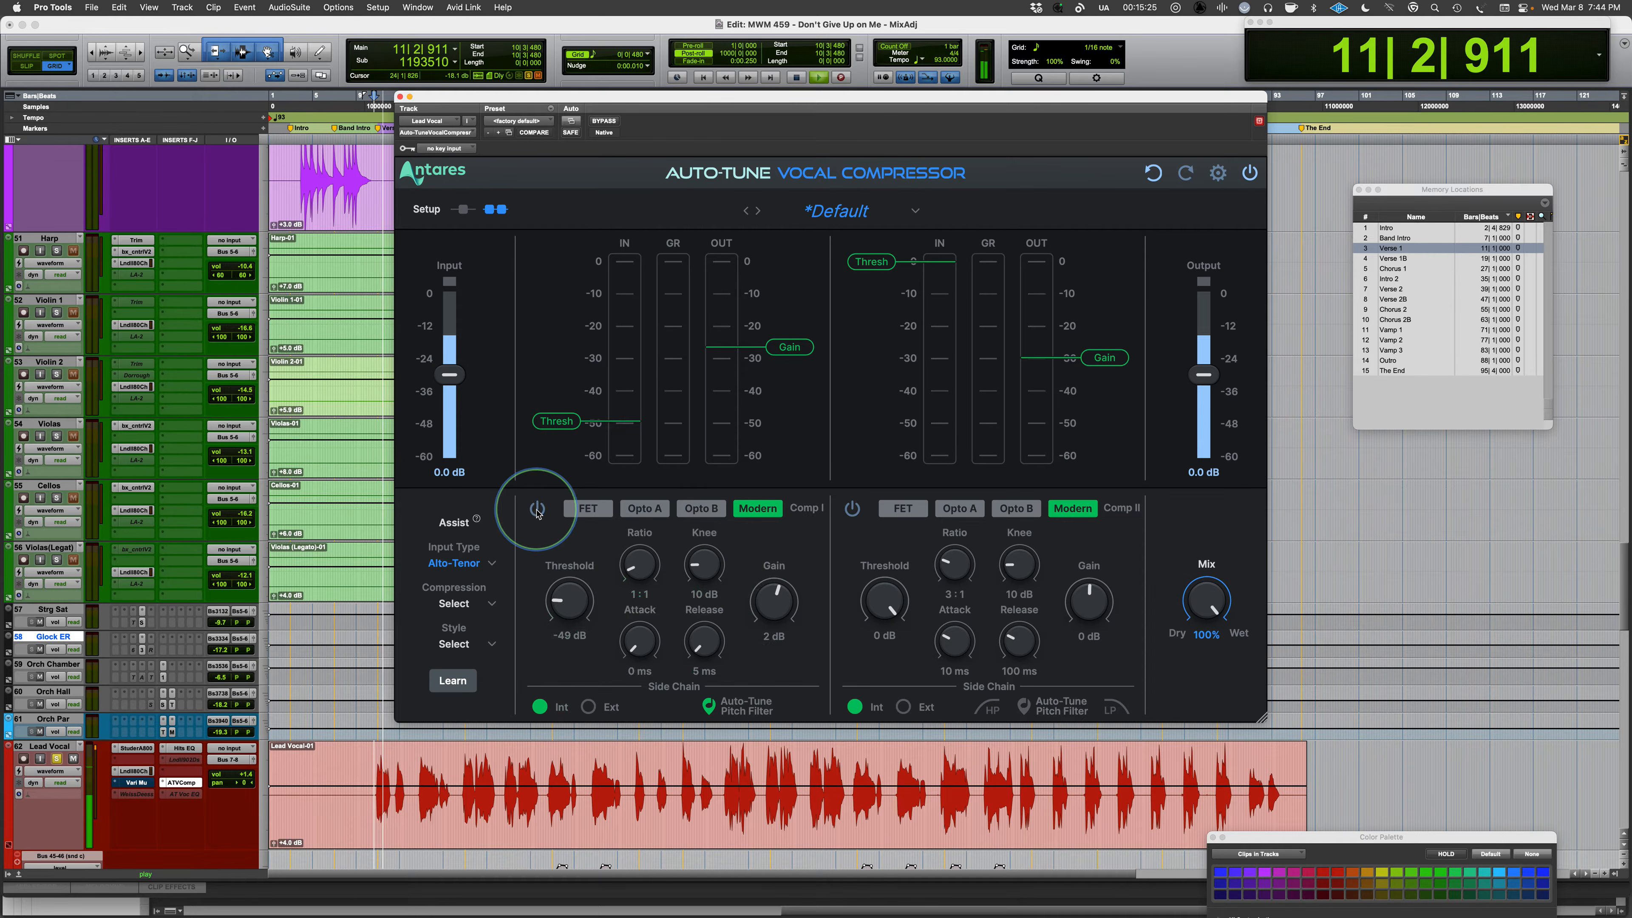
{"action": "left_click", "coordinate": [537, 509]}
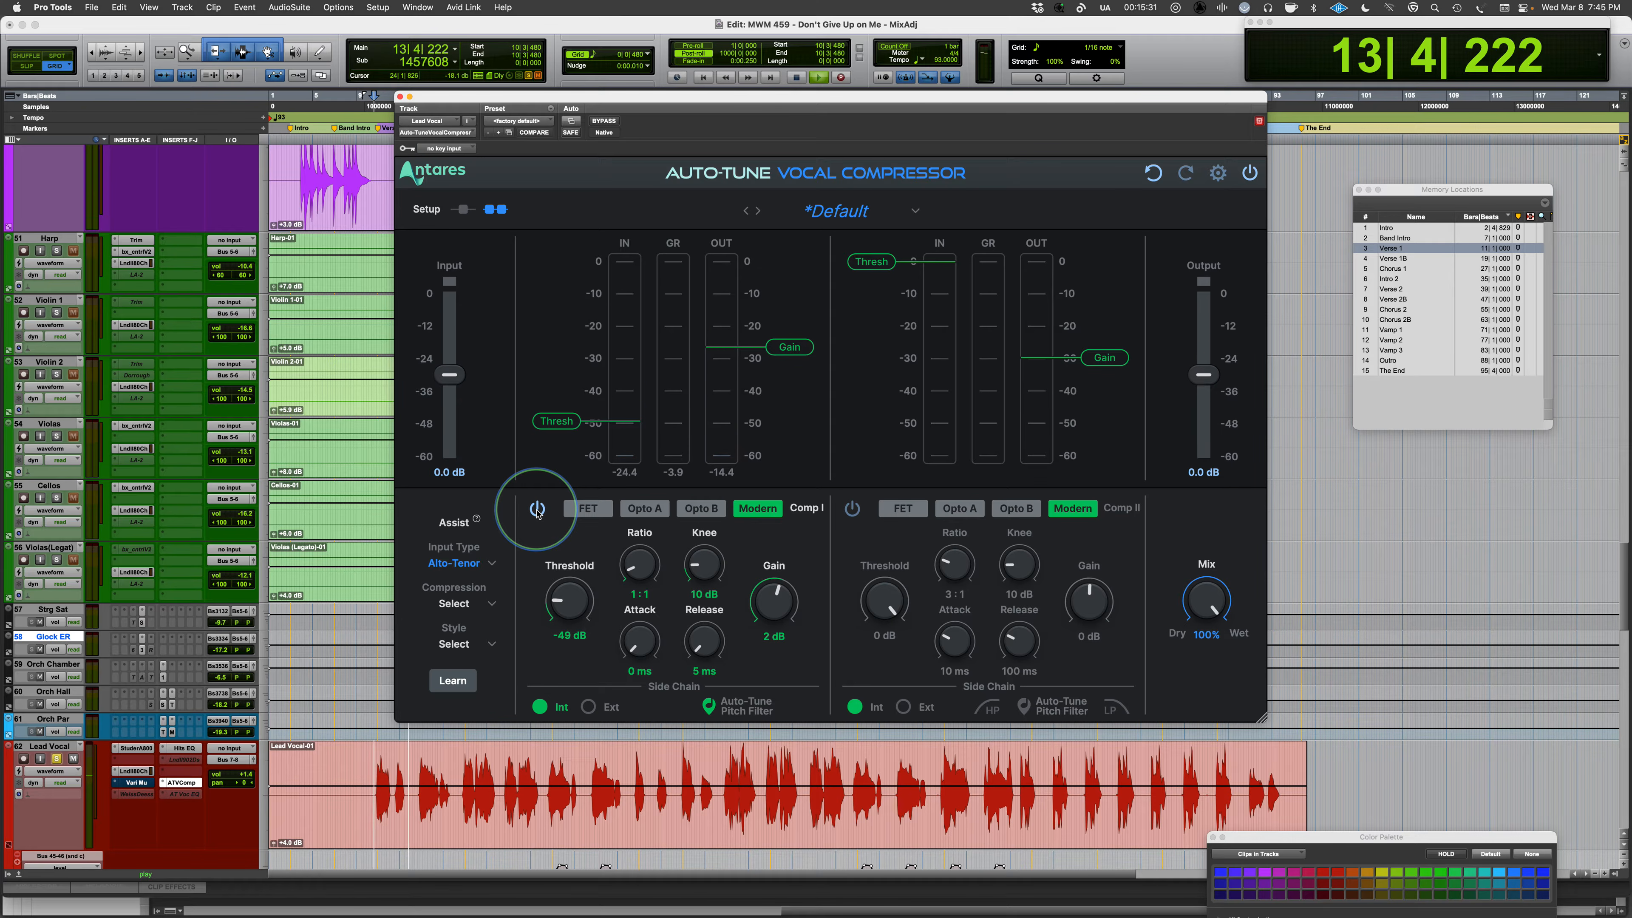
{"action": "left_click", "coordinate": [594, 509]}
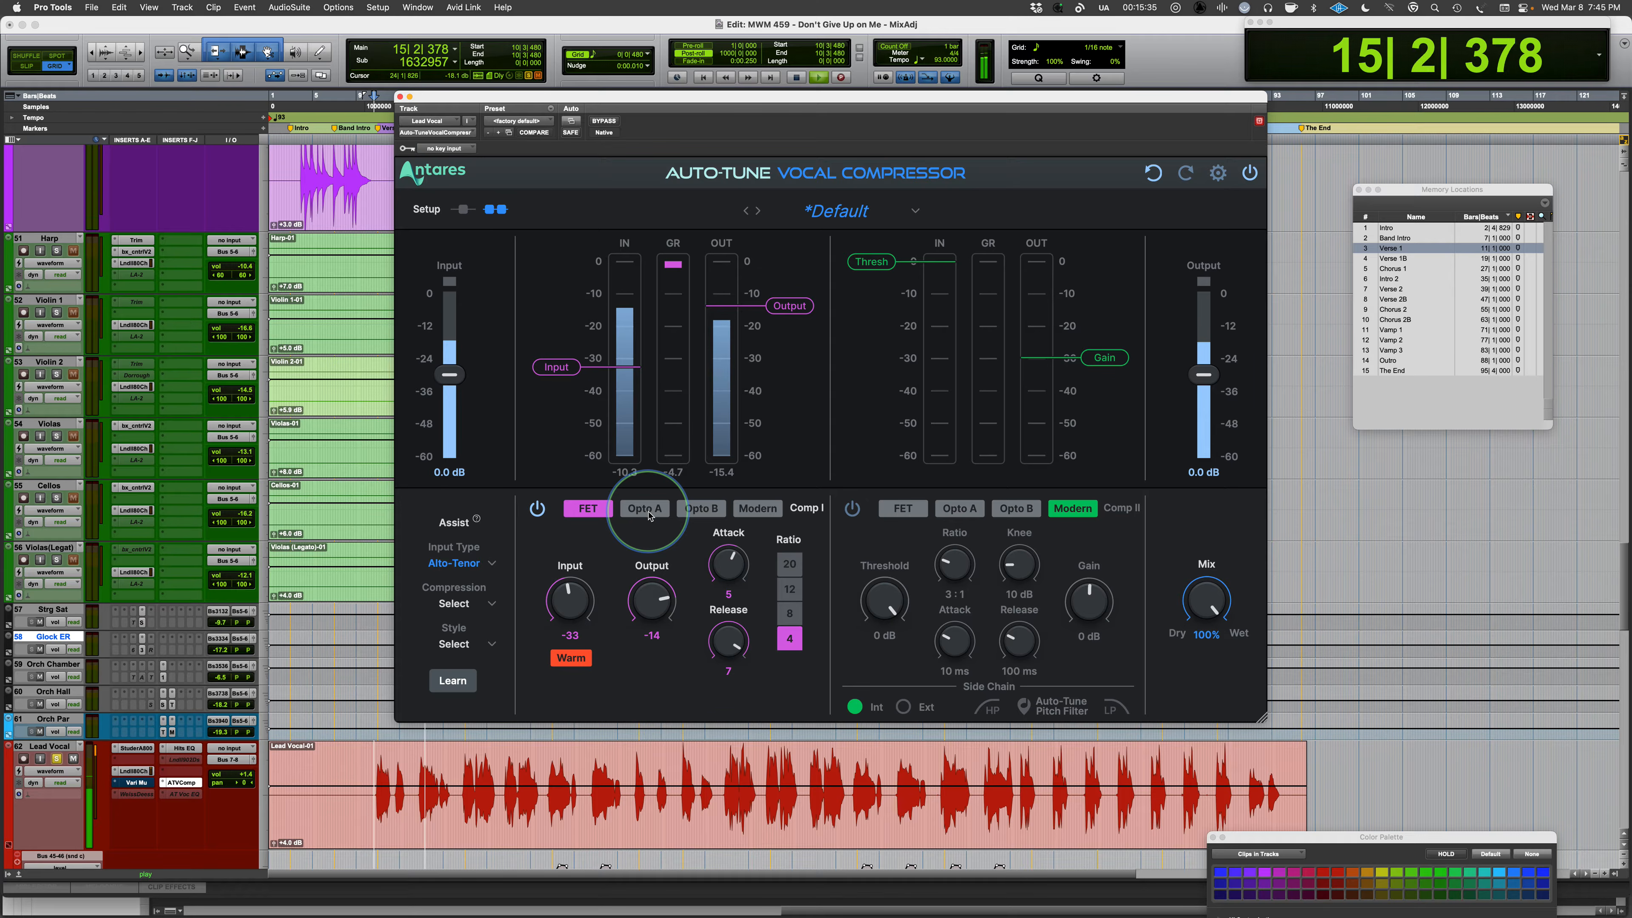
{"action": "left_click", "coordinate": [645, 509]}
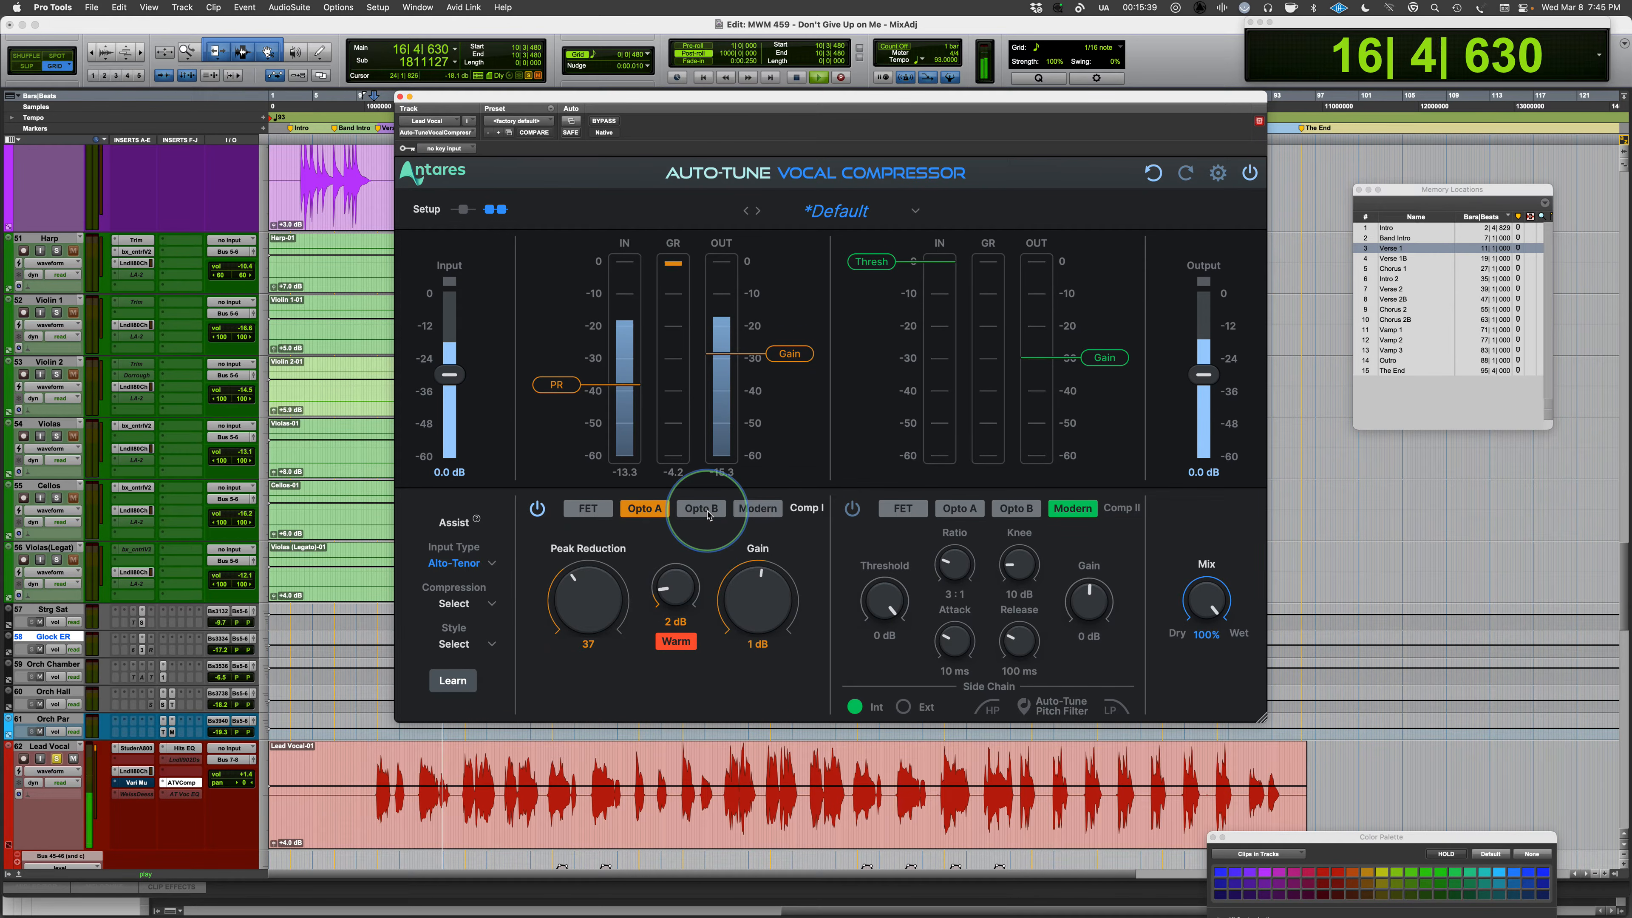
{"action": "left_click", "coordinate": [707, 511]}
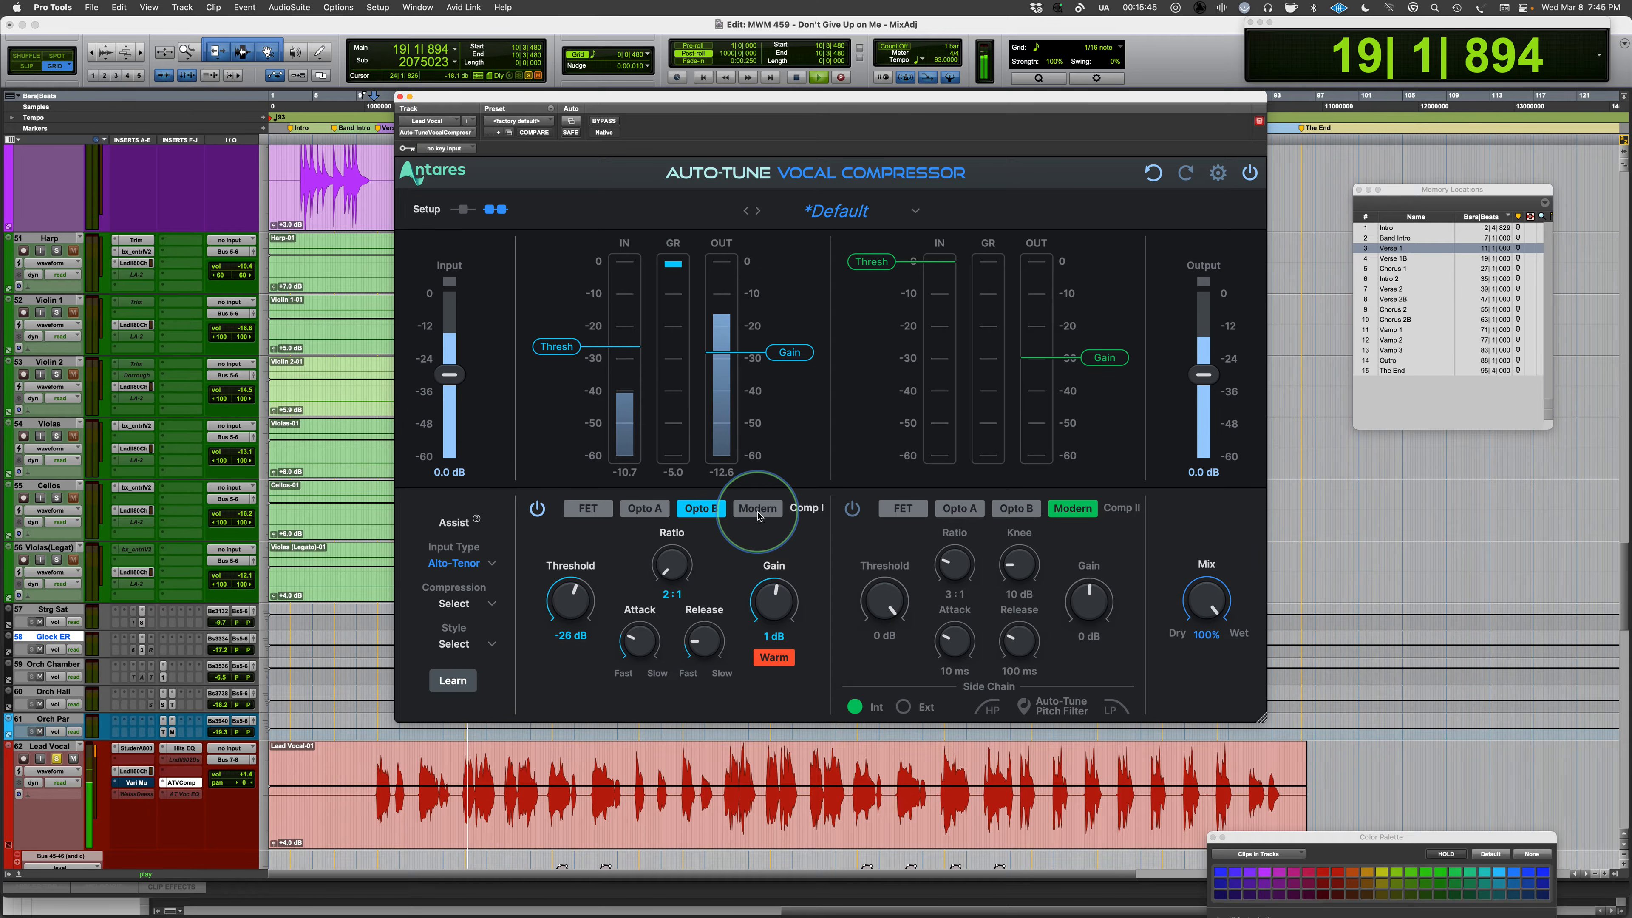
{"action": "left_click", "coordinate": [757, 509]}
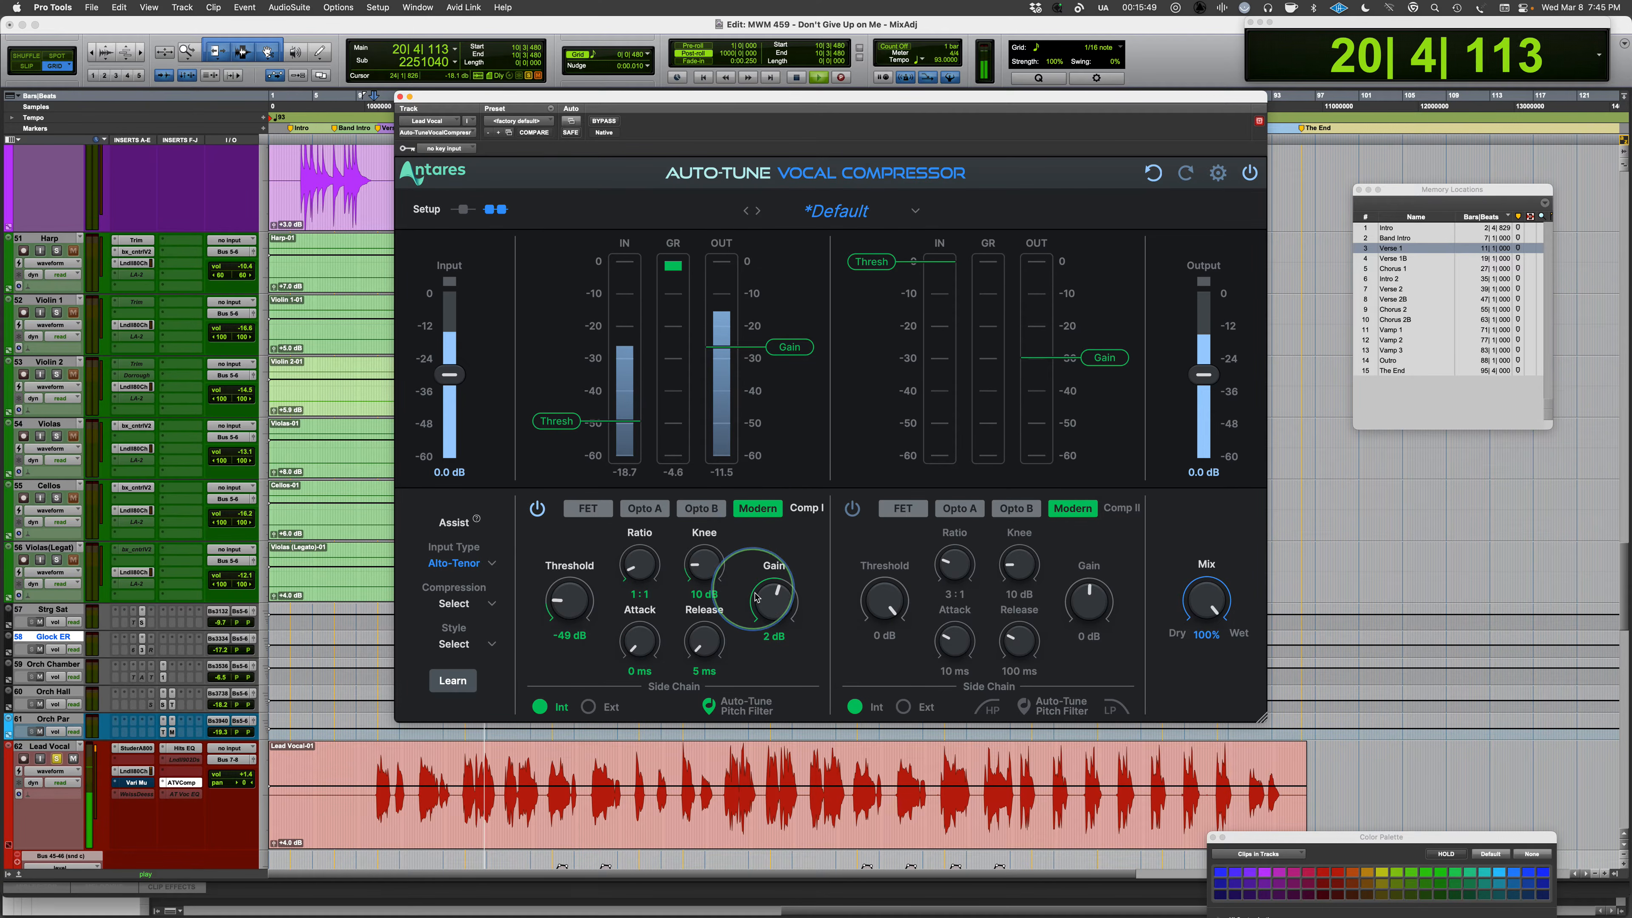
Switch Comp I to Opto B, reset its Gain to 0 dB, and compare it off and on before stopping playback.
{"action": "left_click", "coordinate": [702, 509]}
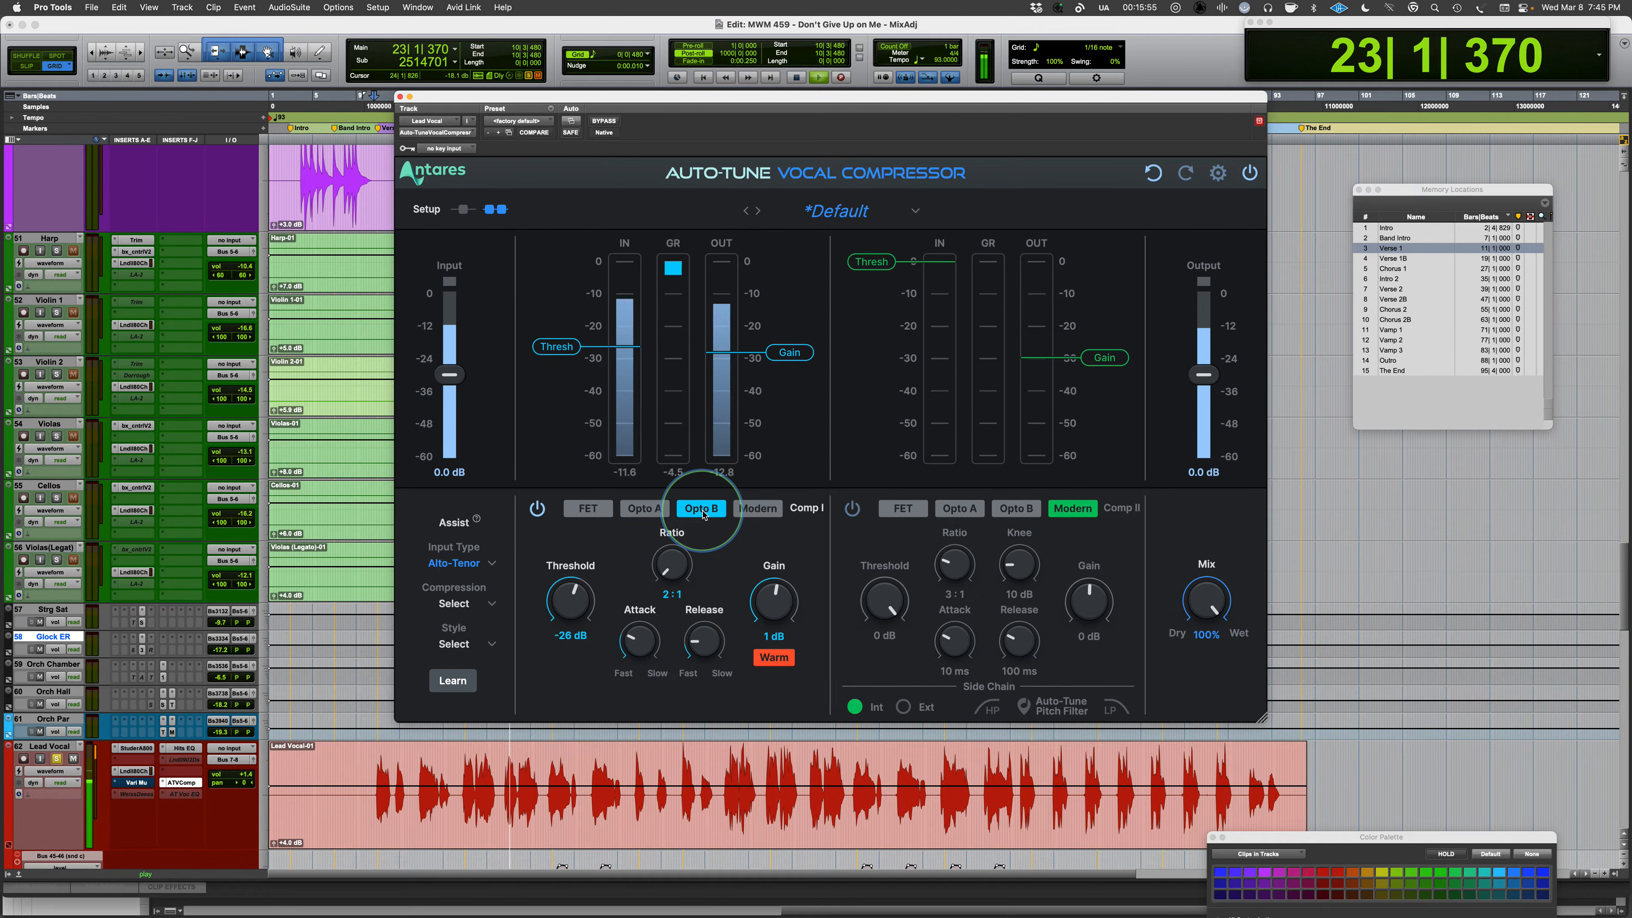
{"action": "left_click", "coordinate": [763, 609]}
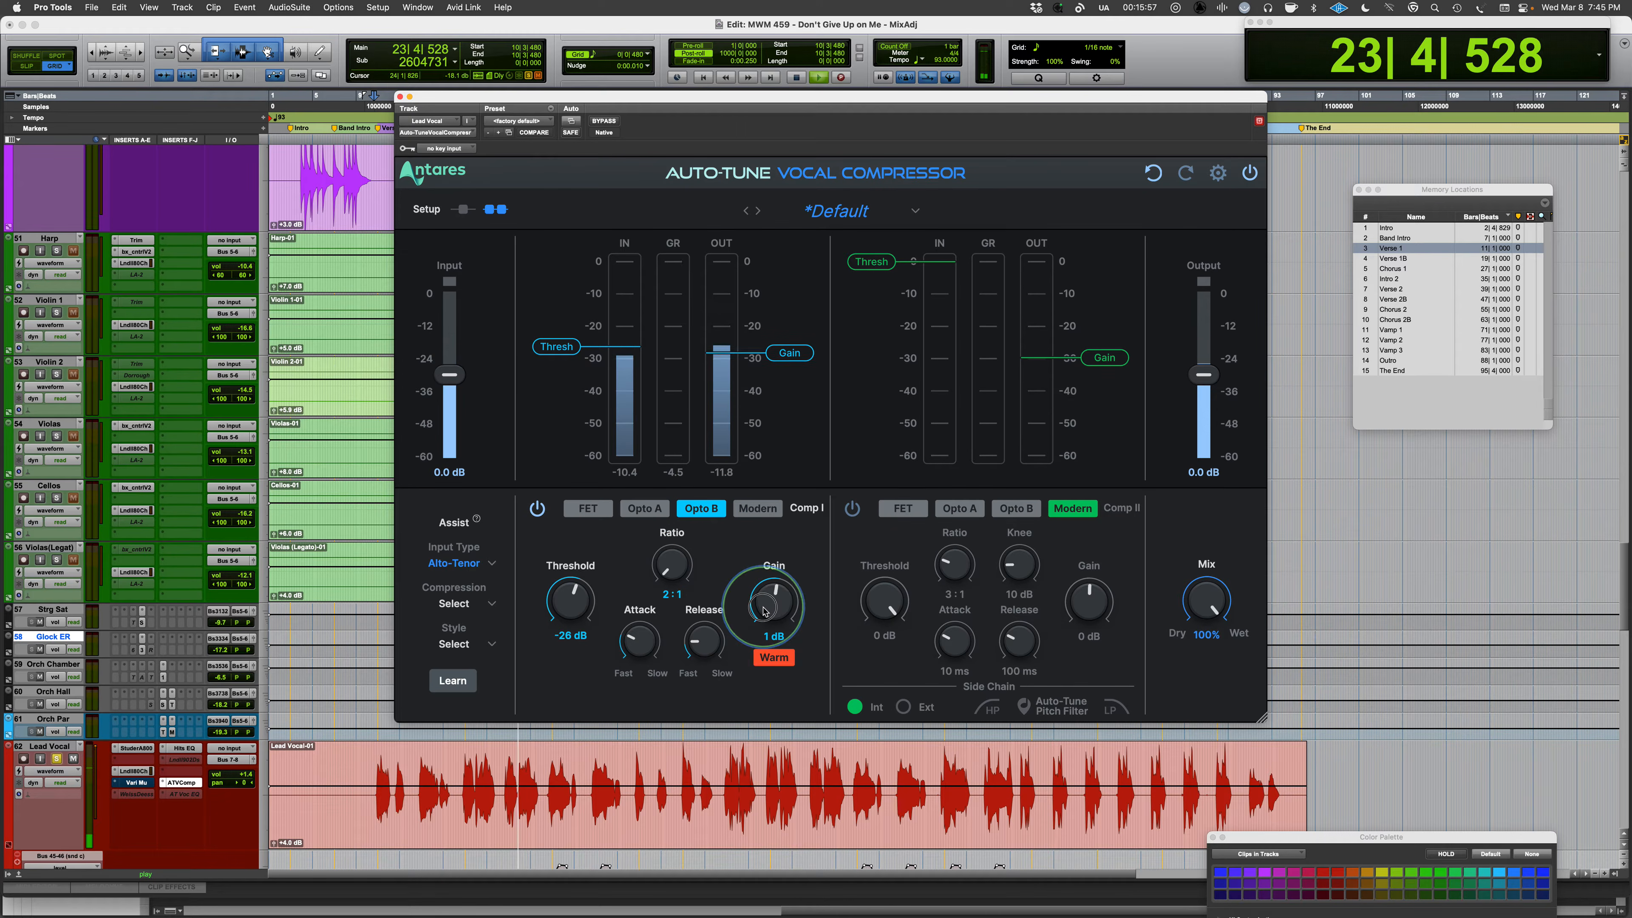
{"action": "left_click", "coordinate": [763, 610], "text": "alt"}
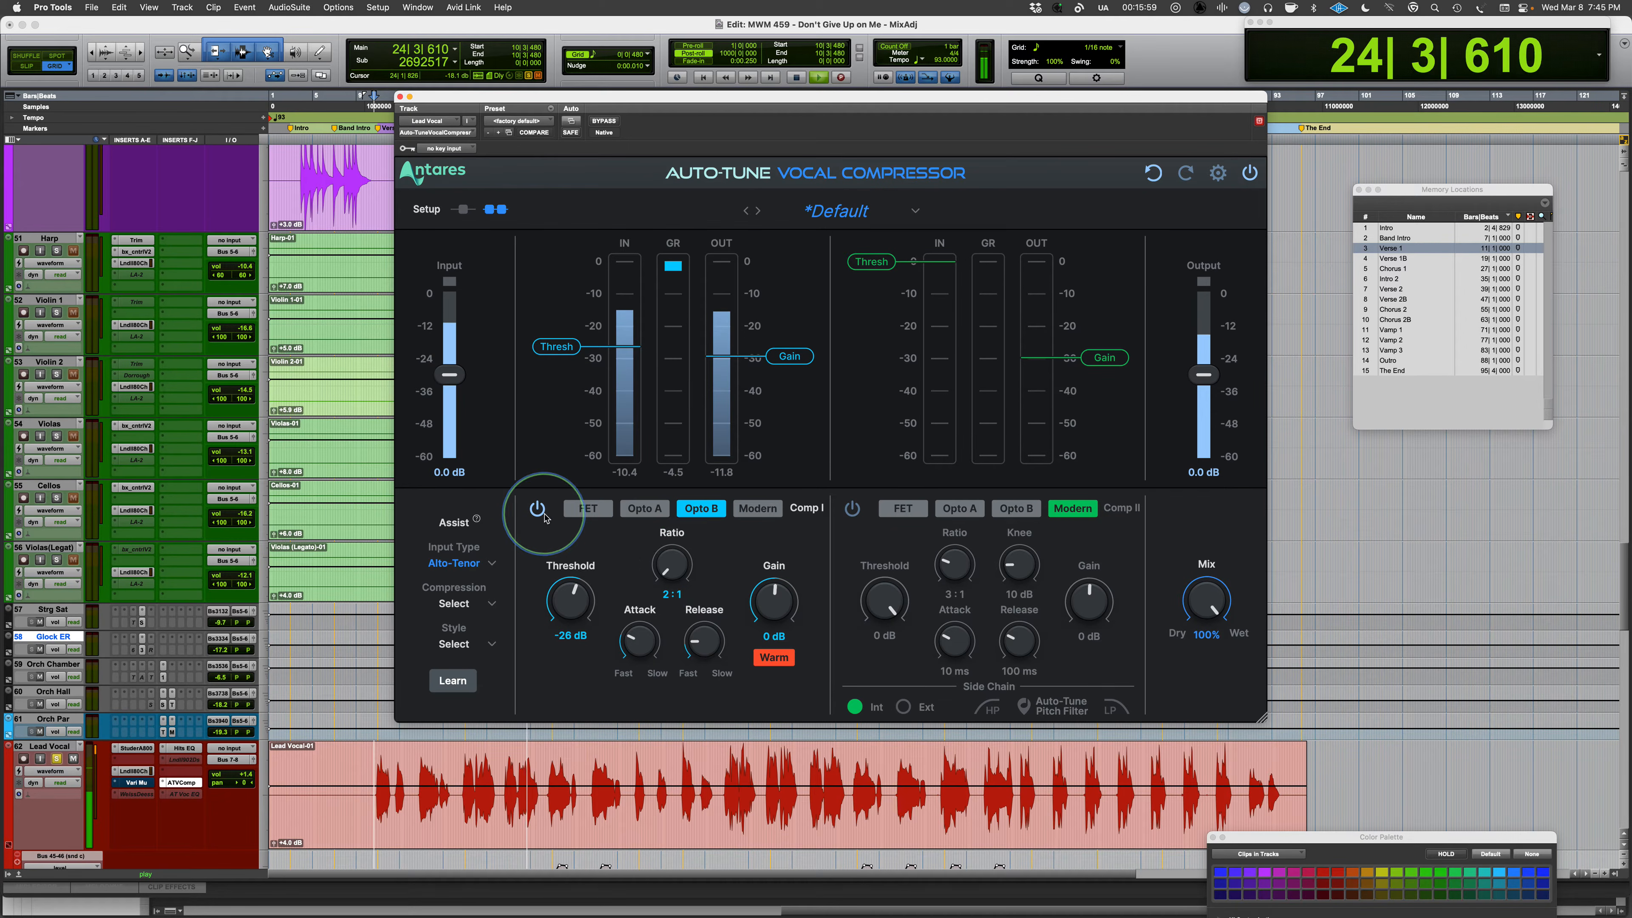
{"action": "left_click", "coordinate": [537, 509]}
{"action": "left_click", "coordinate": [538, 510]}
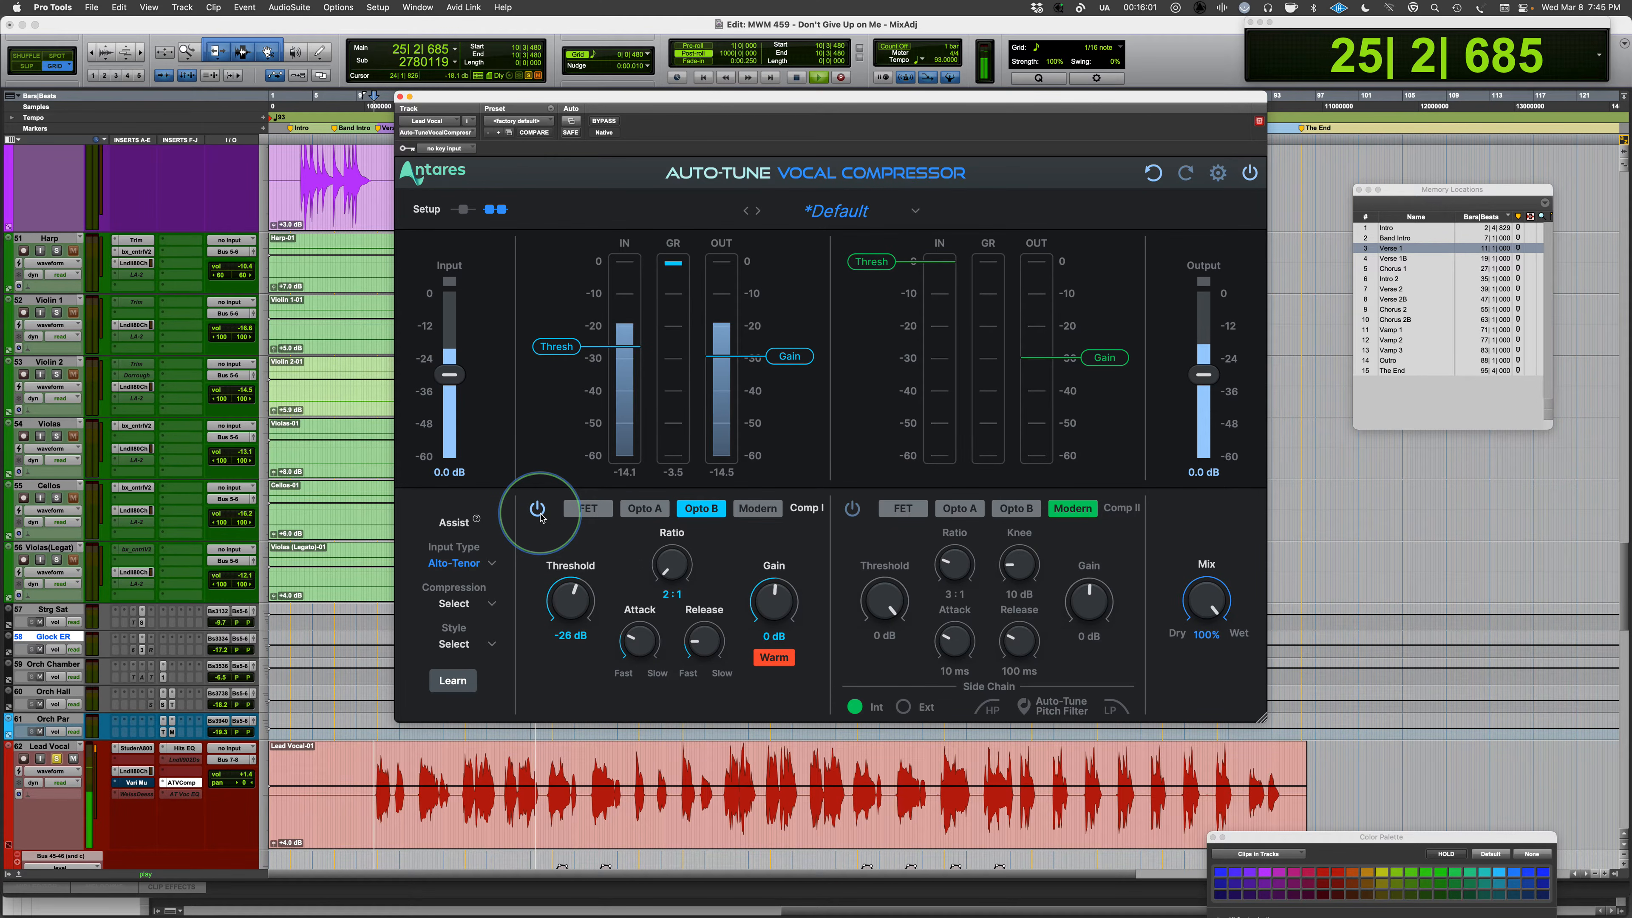
{"action": "key", "text": "space"}
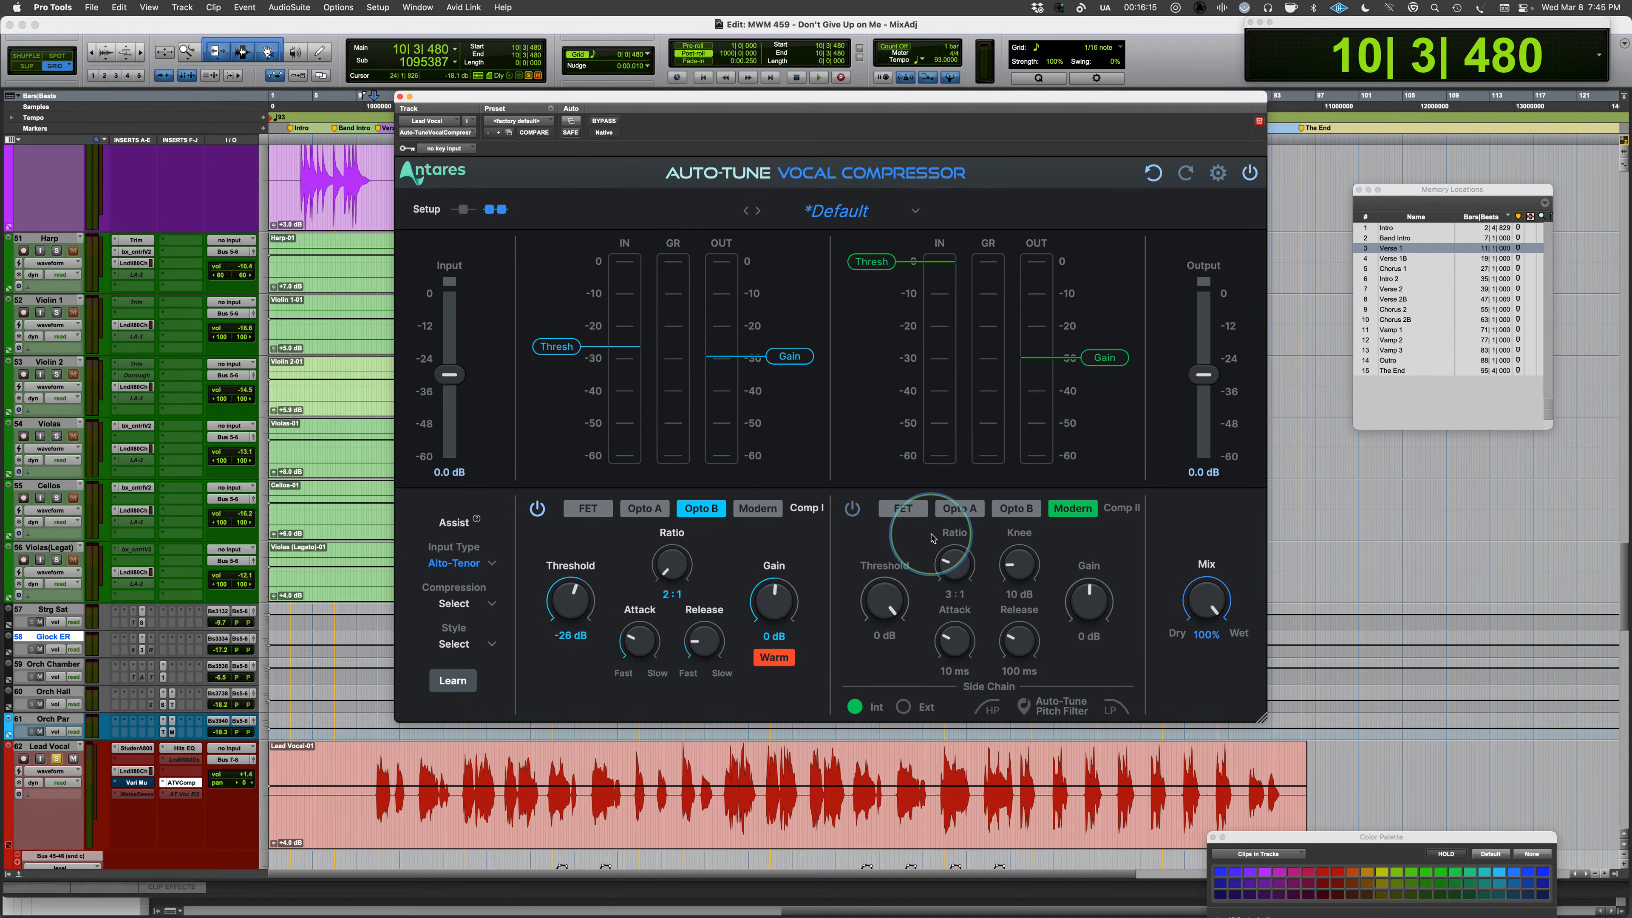
Enable Comp II with the Opto A model and set Peak Reduction to 34 and Gain to 2 dB while the vocal plays.
{"action": "left_click", "coordinate": [902, 508]}
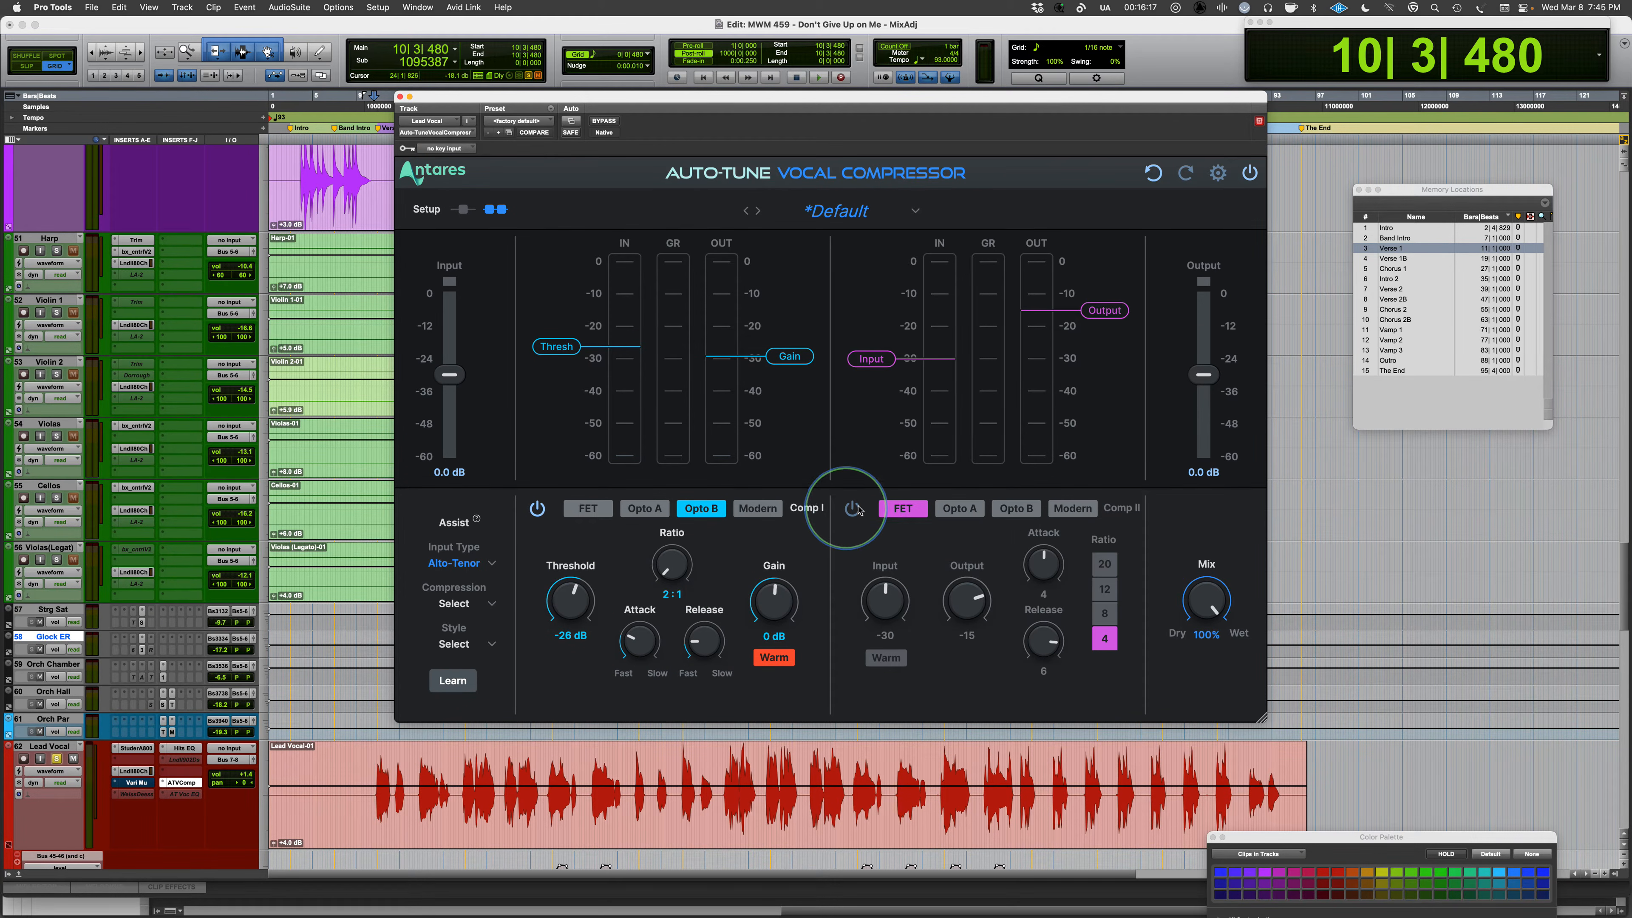
{"action": "left_click", "coordinate": [960, 508]}
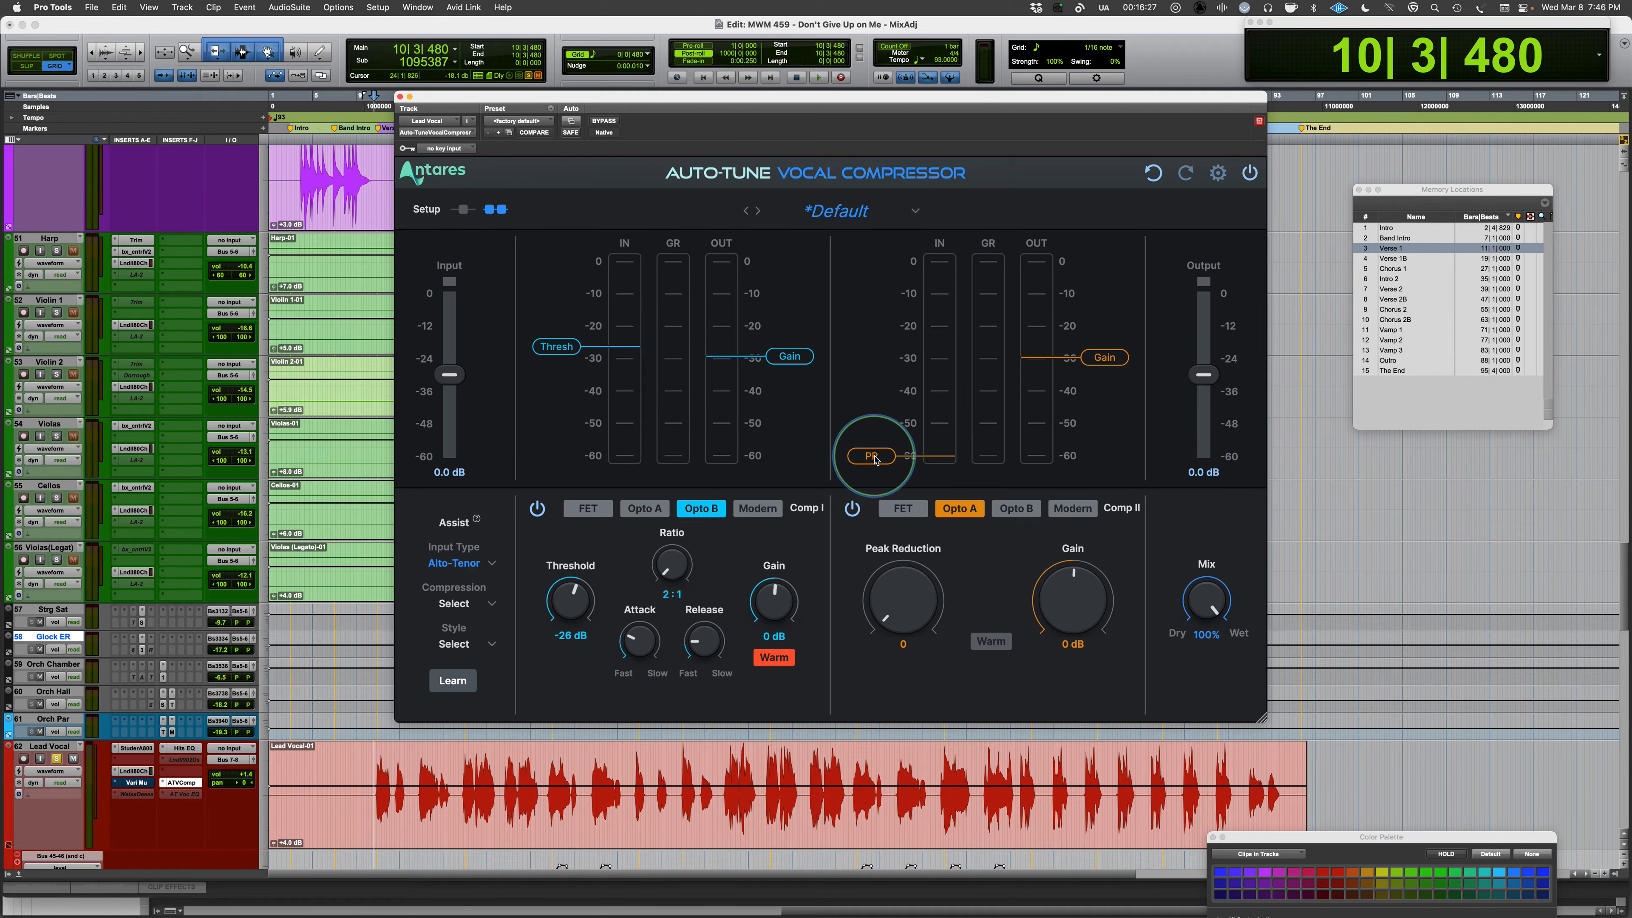
{"action": "key", "text": "space"}
{"action": "left_click_drag", "start_coordinate": [874, 457], "coordinate": [883, 390]}
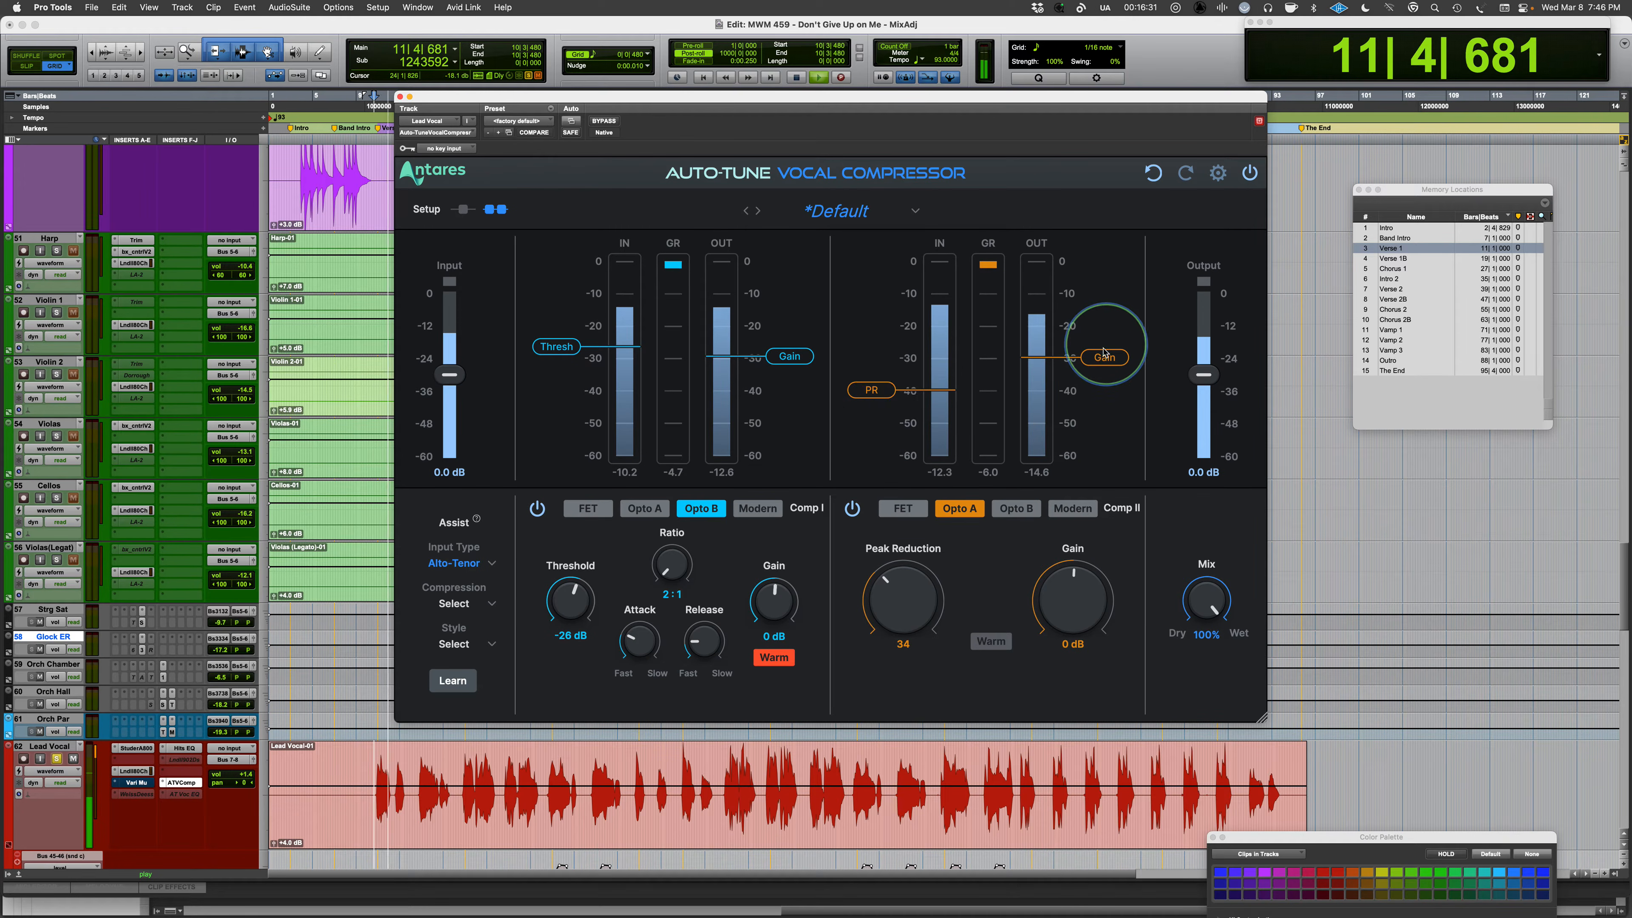
{"action": "left_click_drag", "start_coordinate": [1103, 352], "coordinate": [1106, 358]}
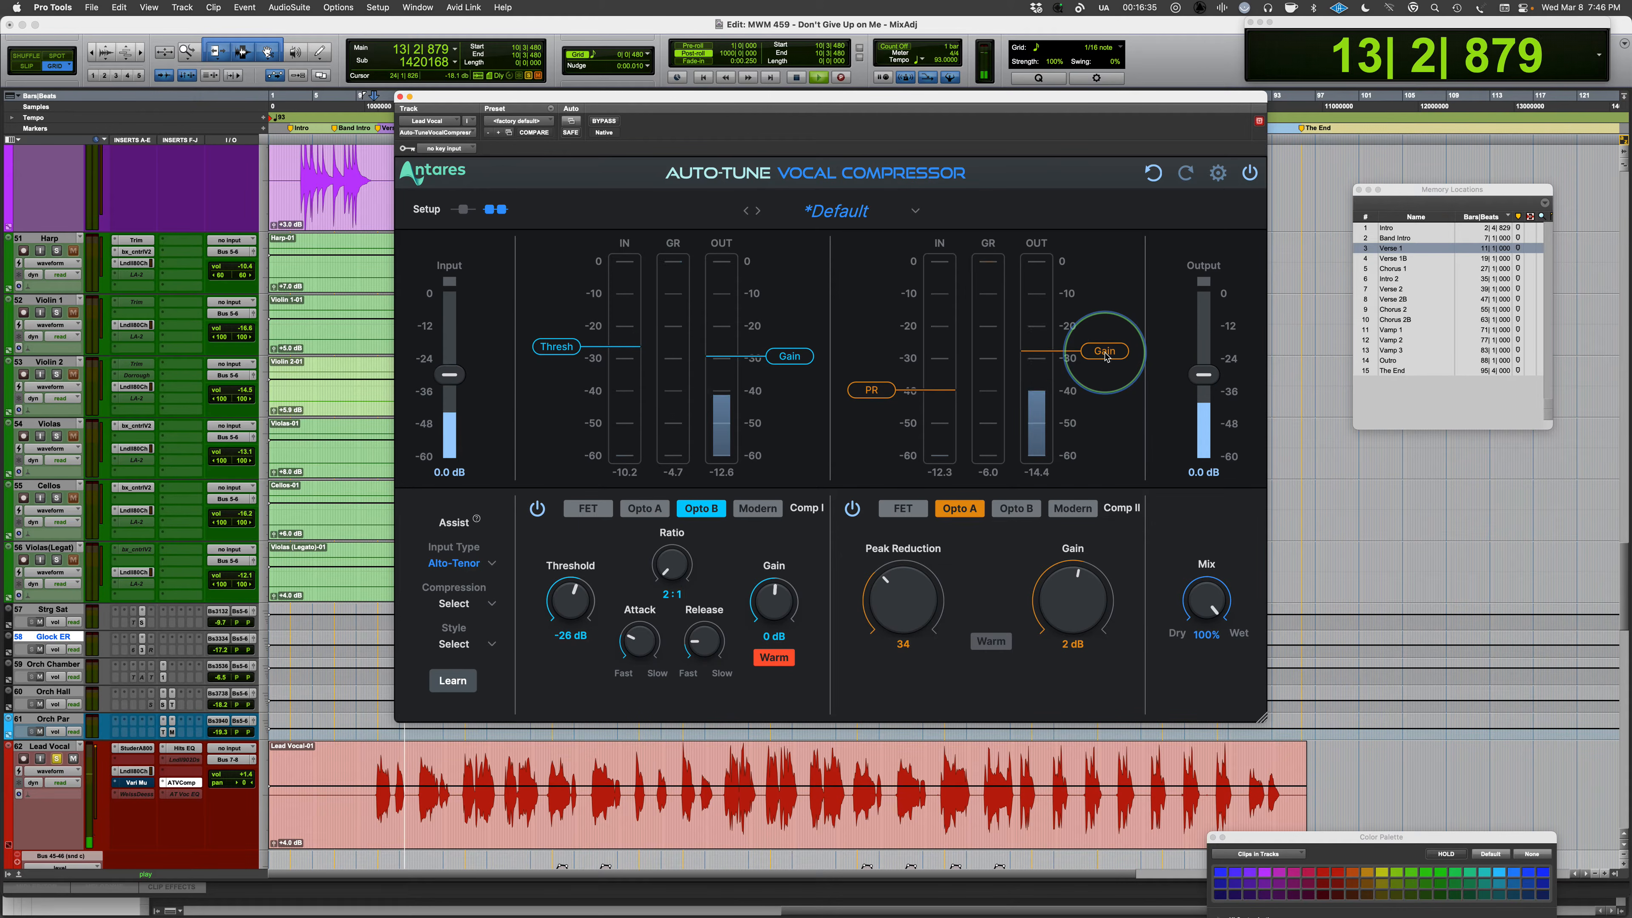
Lower Comp II's Gain to 1 dB while comparing the vocal with Comp II off and on.
{"action": "left_click", "coordinate": [852, 510]}
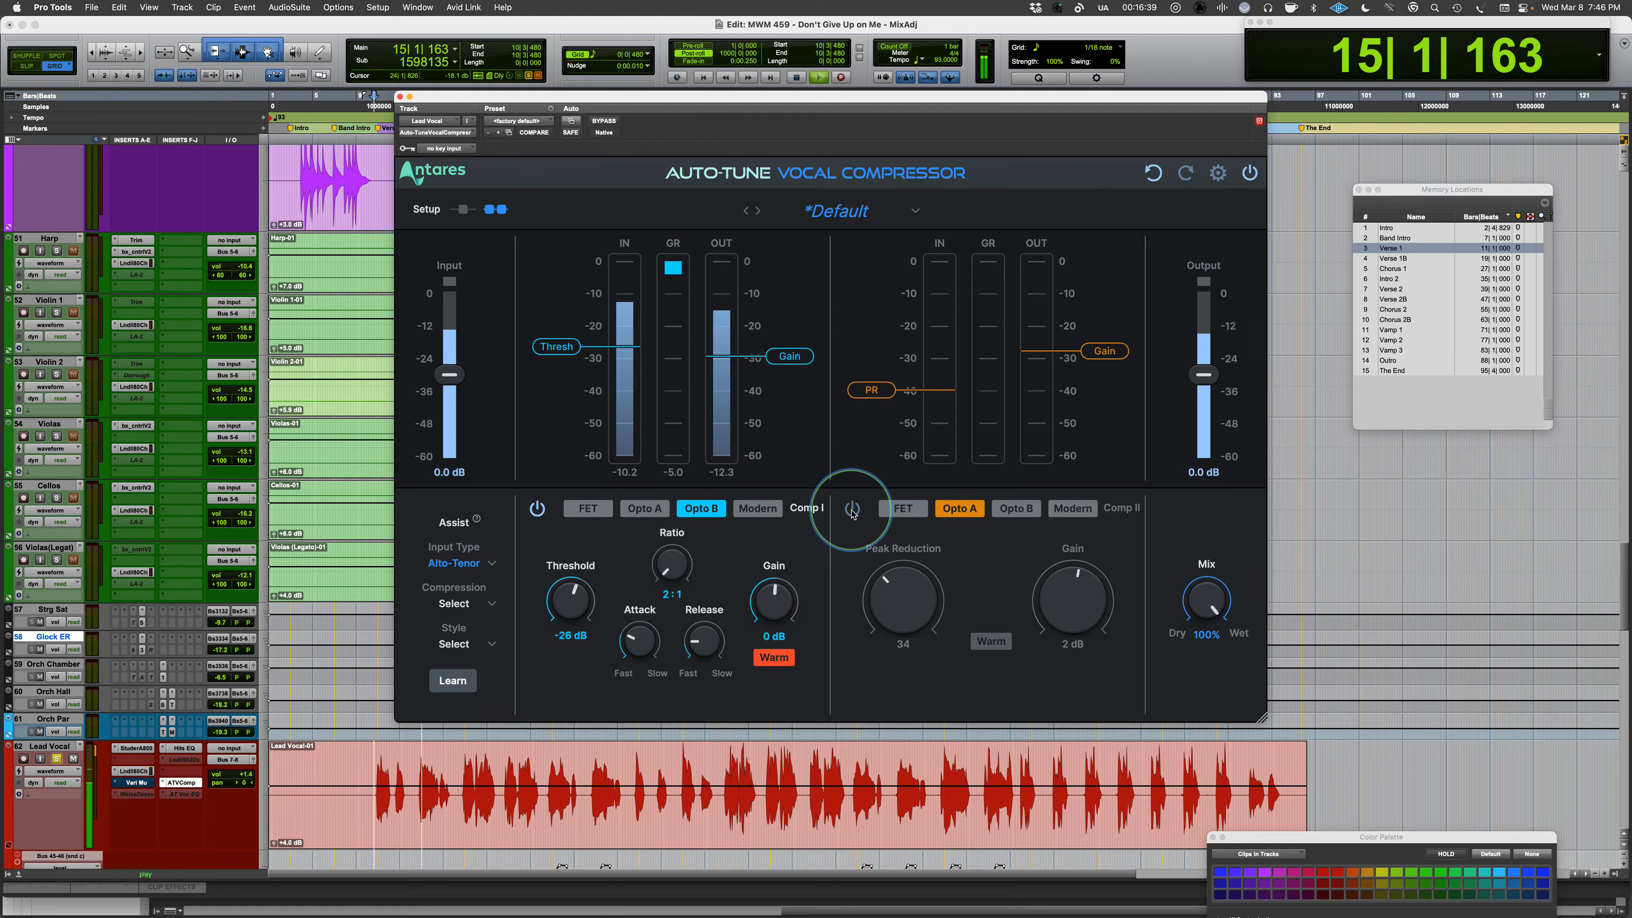
{"action": "left_click", "coordinate": [852, 510]}
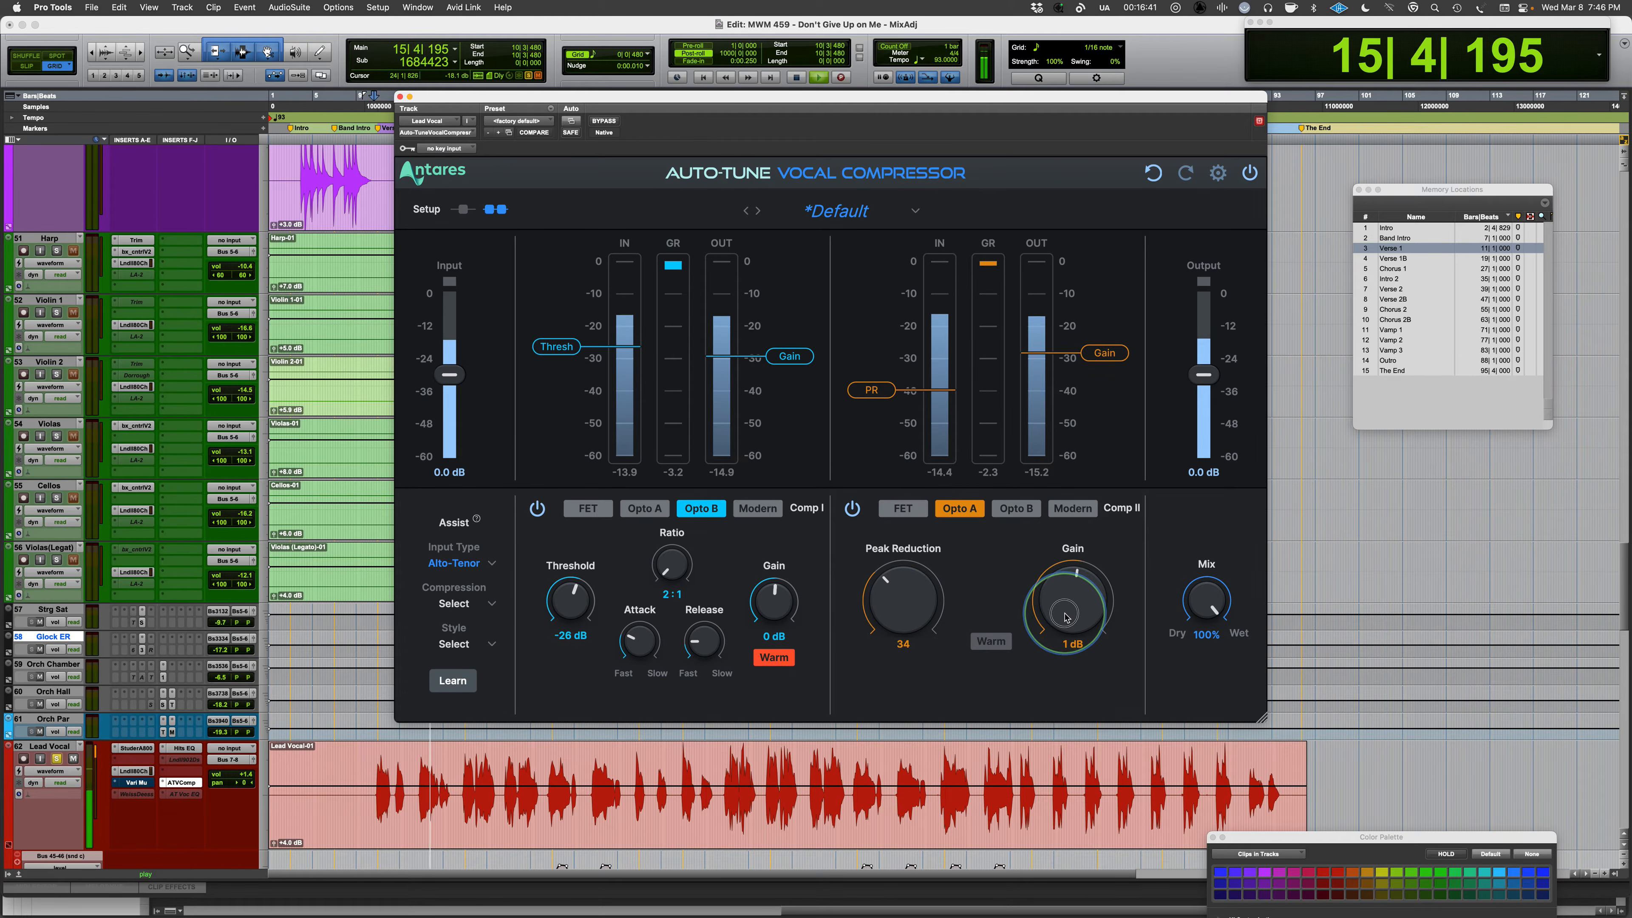
{"action": "left_click", "coordinate": [852, 509]}
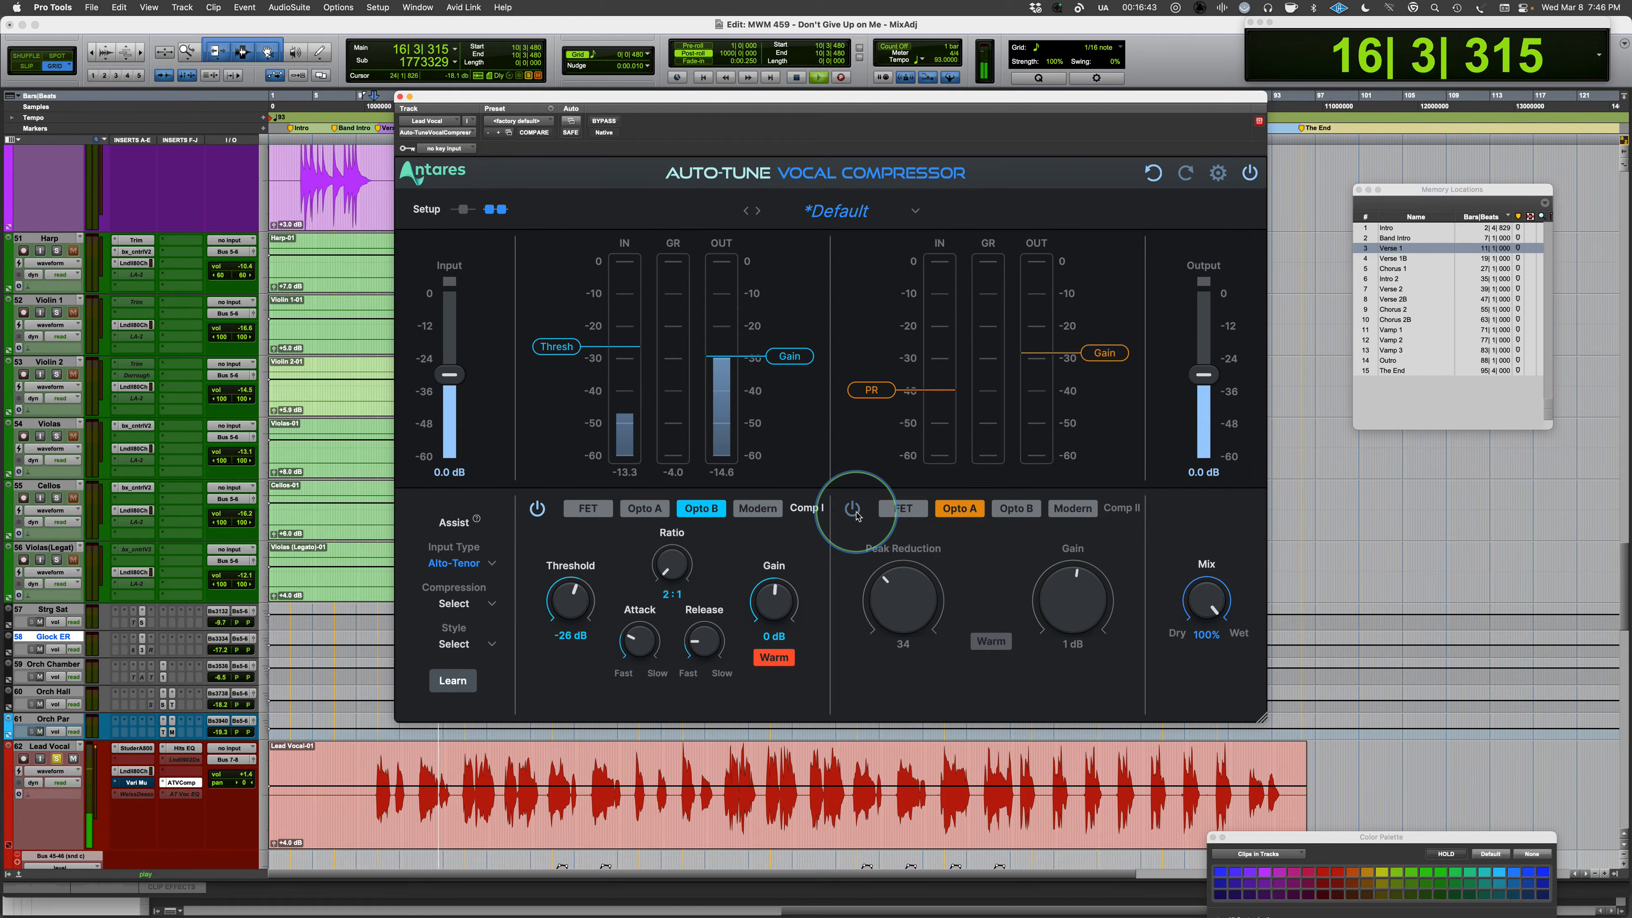
{"action": "left_click", "coordinate": [854, 512]}
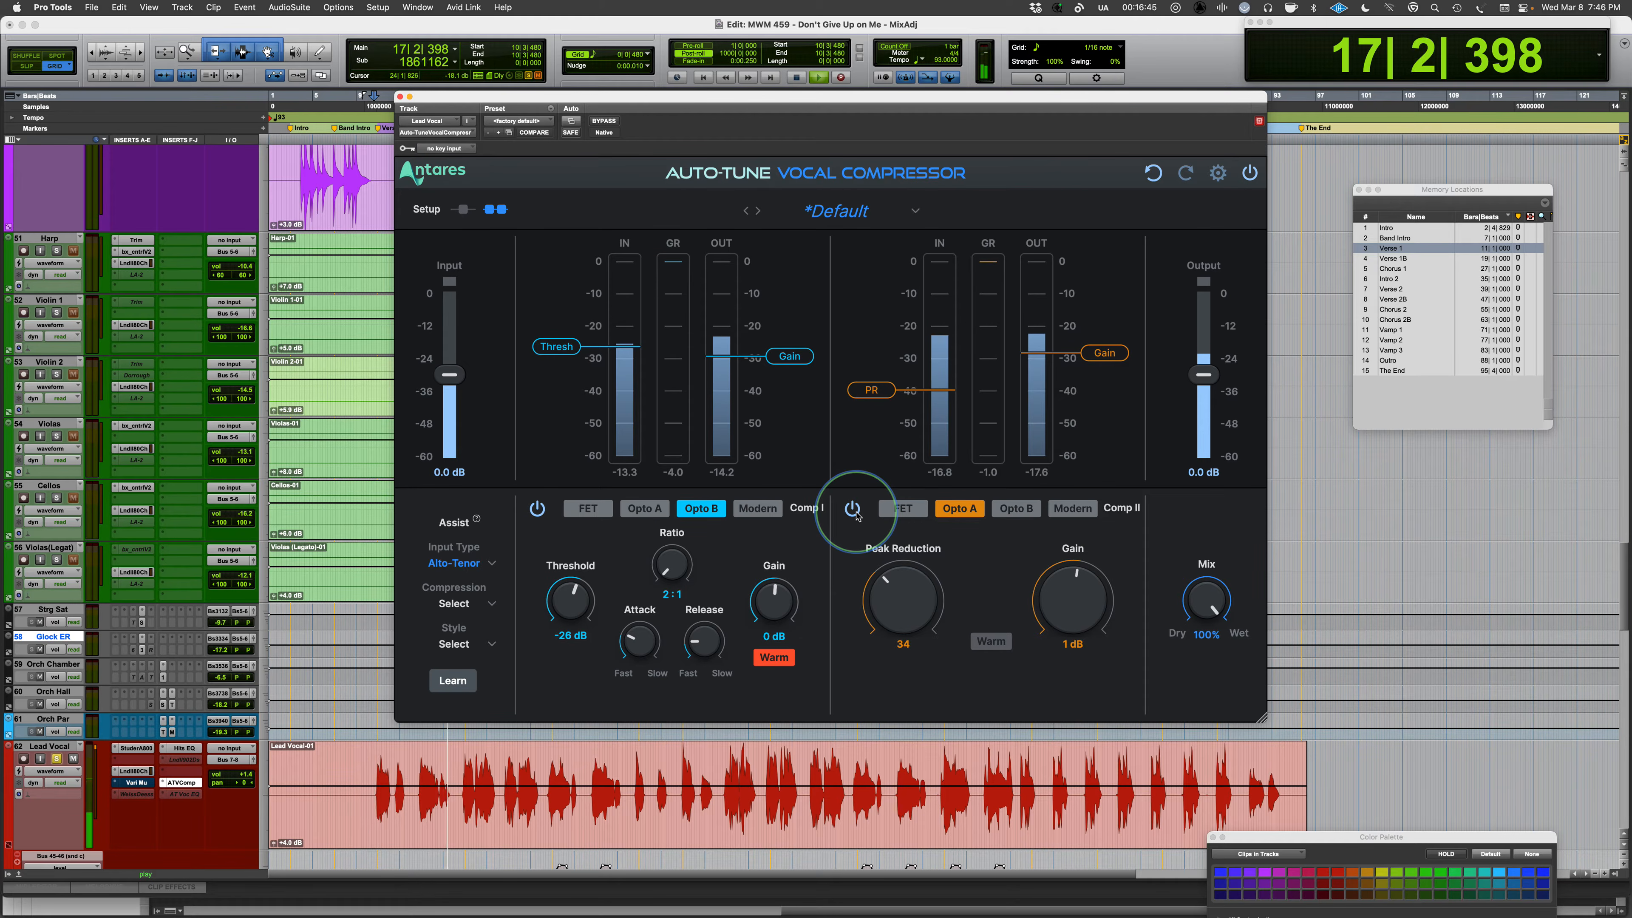
Compare the vocal with the whole plug-in bypassed and active, and raise the plug-in's Output to 2 dB.
{"action": "left_click", "coordinate": [603, 122]}
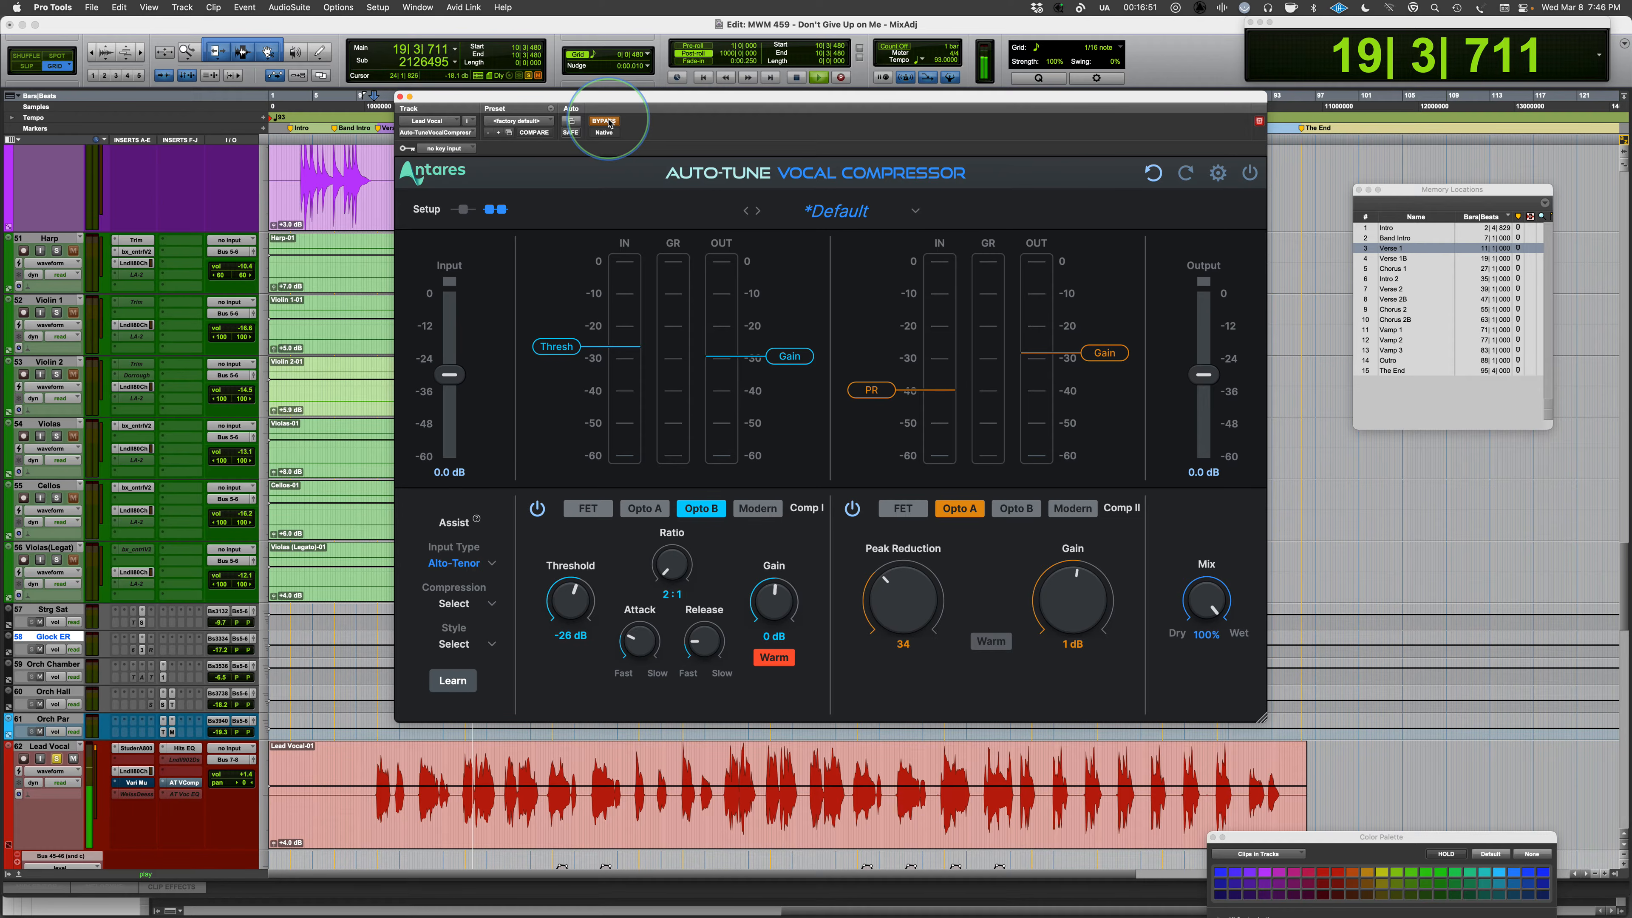
{"action": "left_click", "coordinate": [608, 122]}
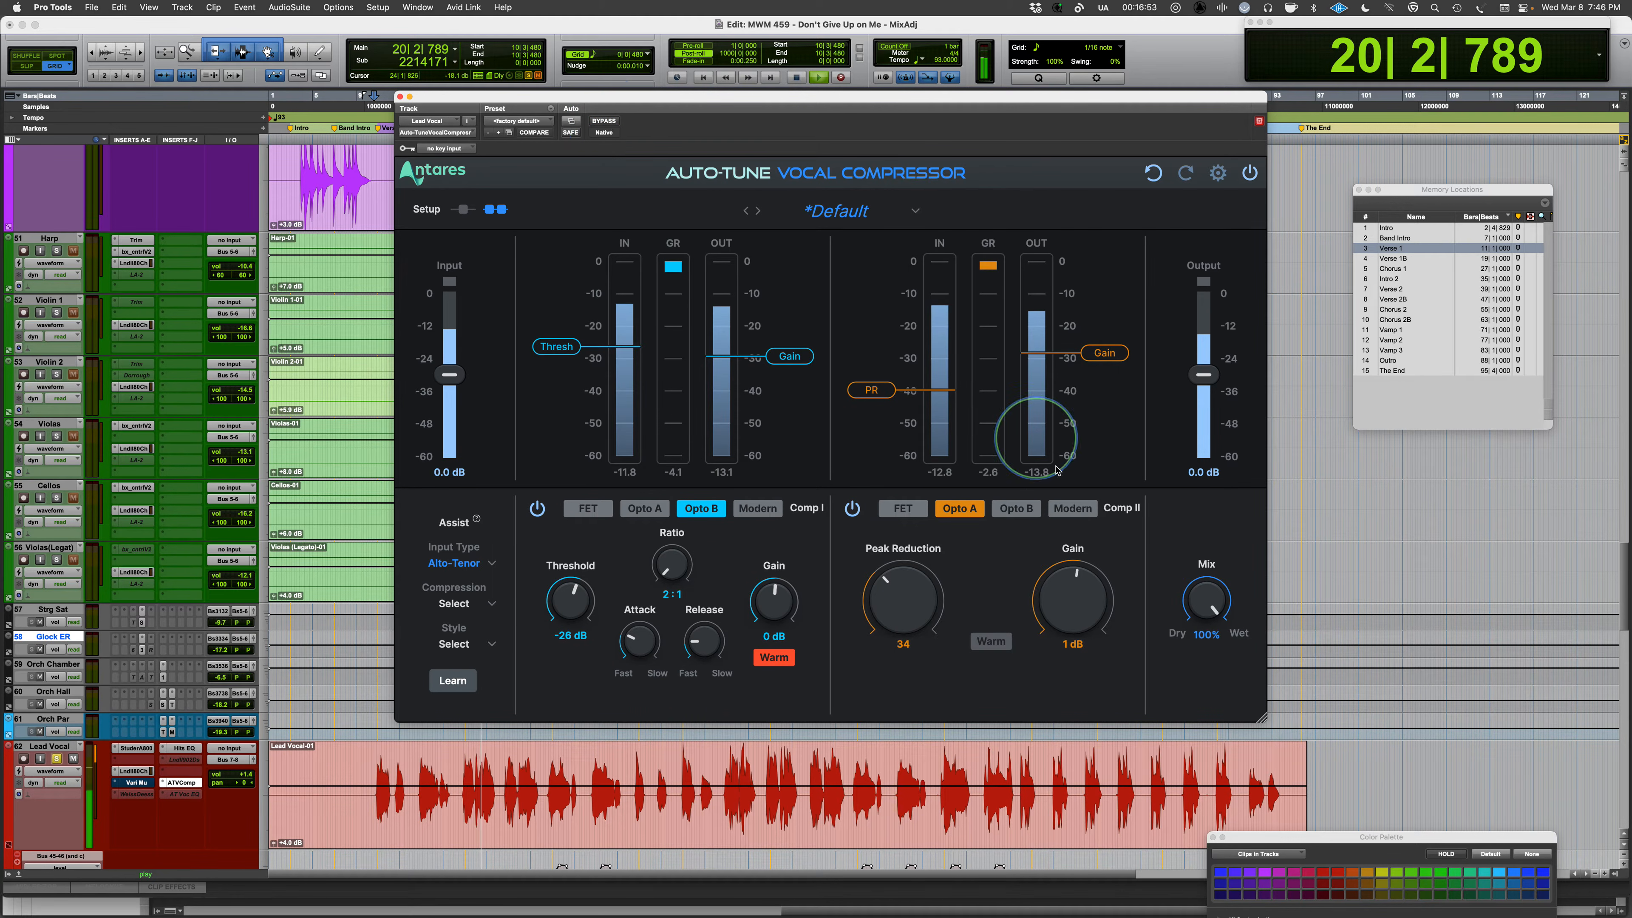
{"action": "left_click_drag", "start_coordinate": [1204, 383], "coordinate": [1205, 376]}
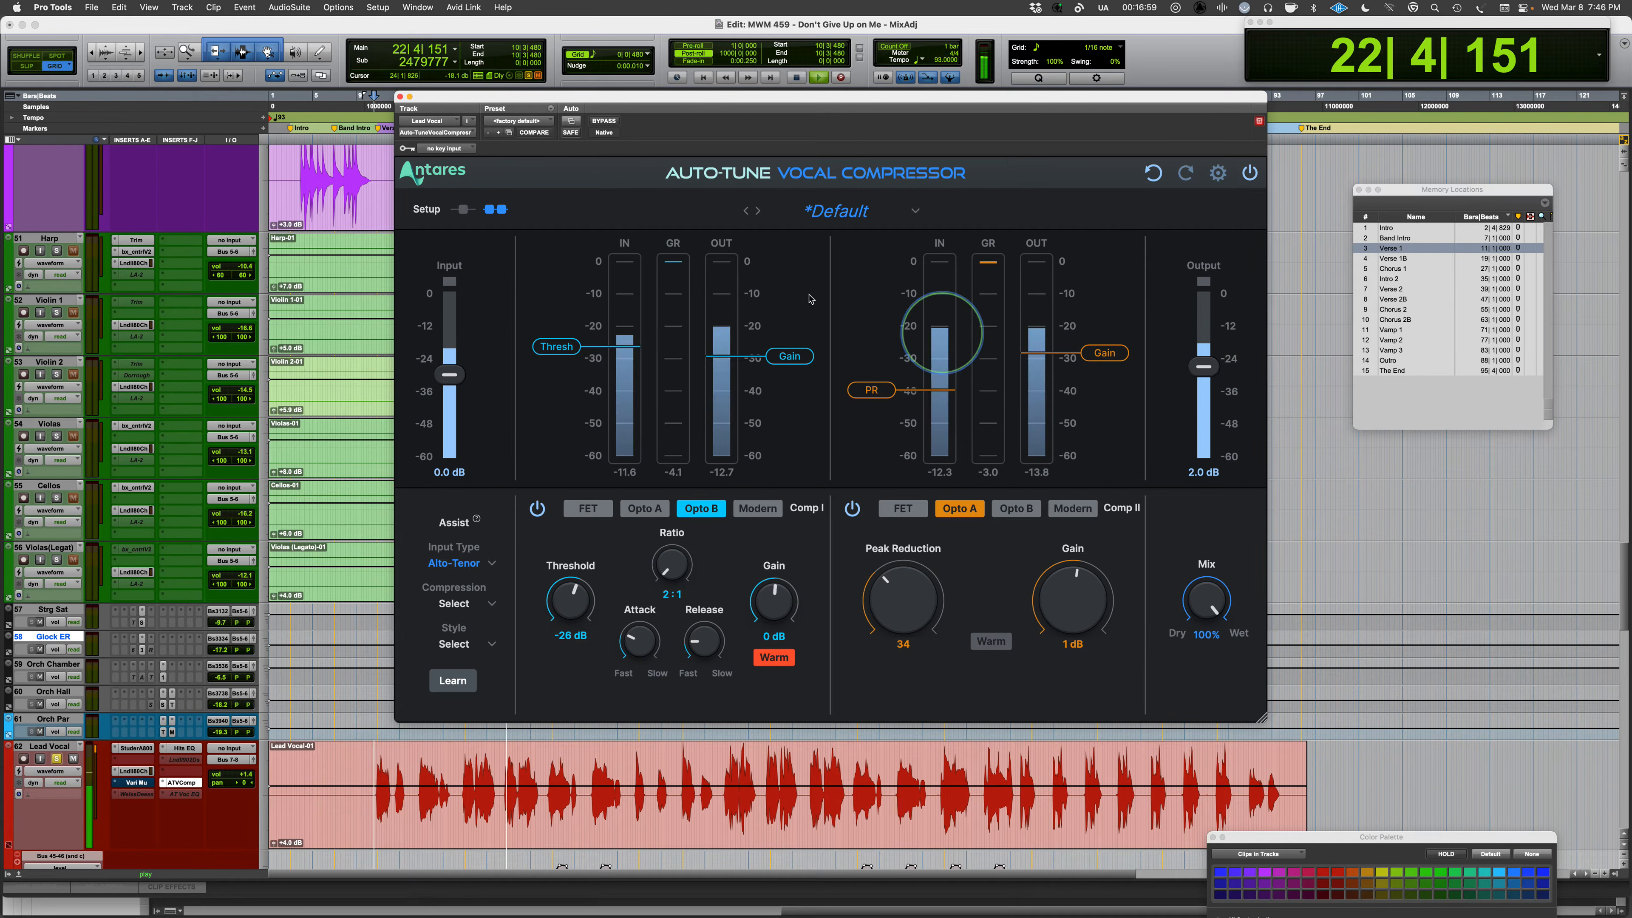
Compare the vocal at the raised Output level with the plug-in bypassed and active several times.
{"action": "left_click", "coordinate": [607, 122]}
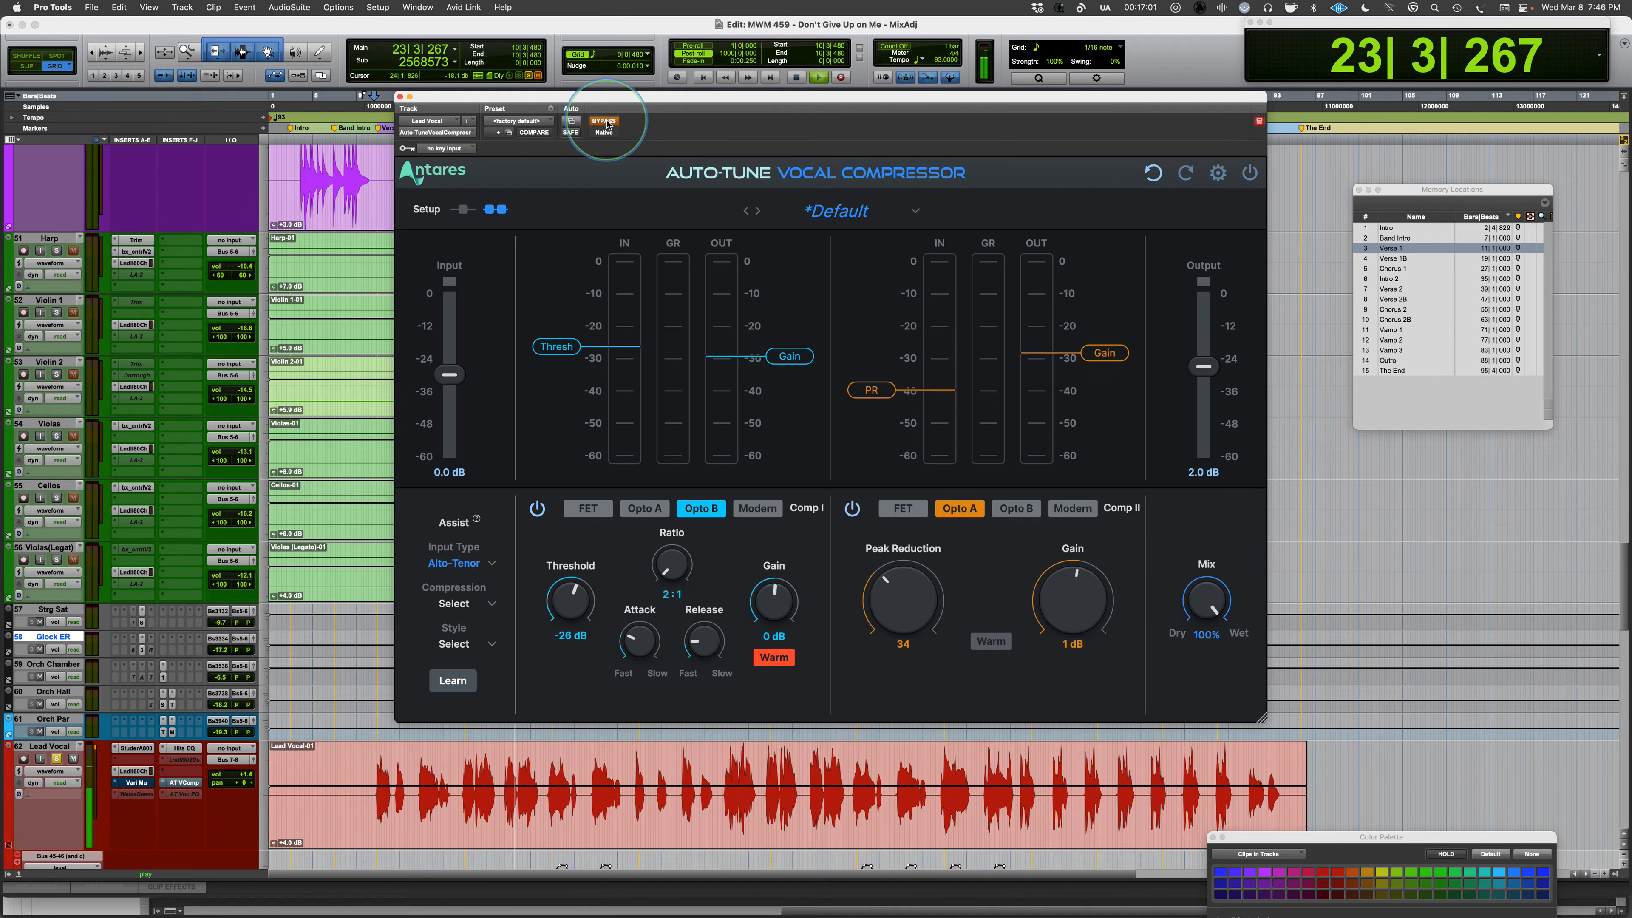
{"action": "left_click", "coordinate": [608, 122]}
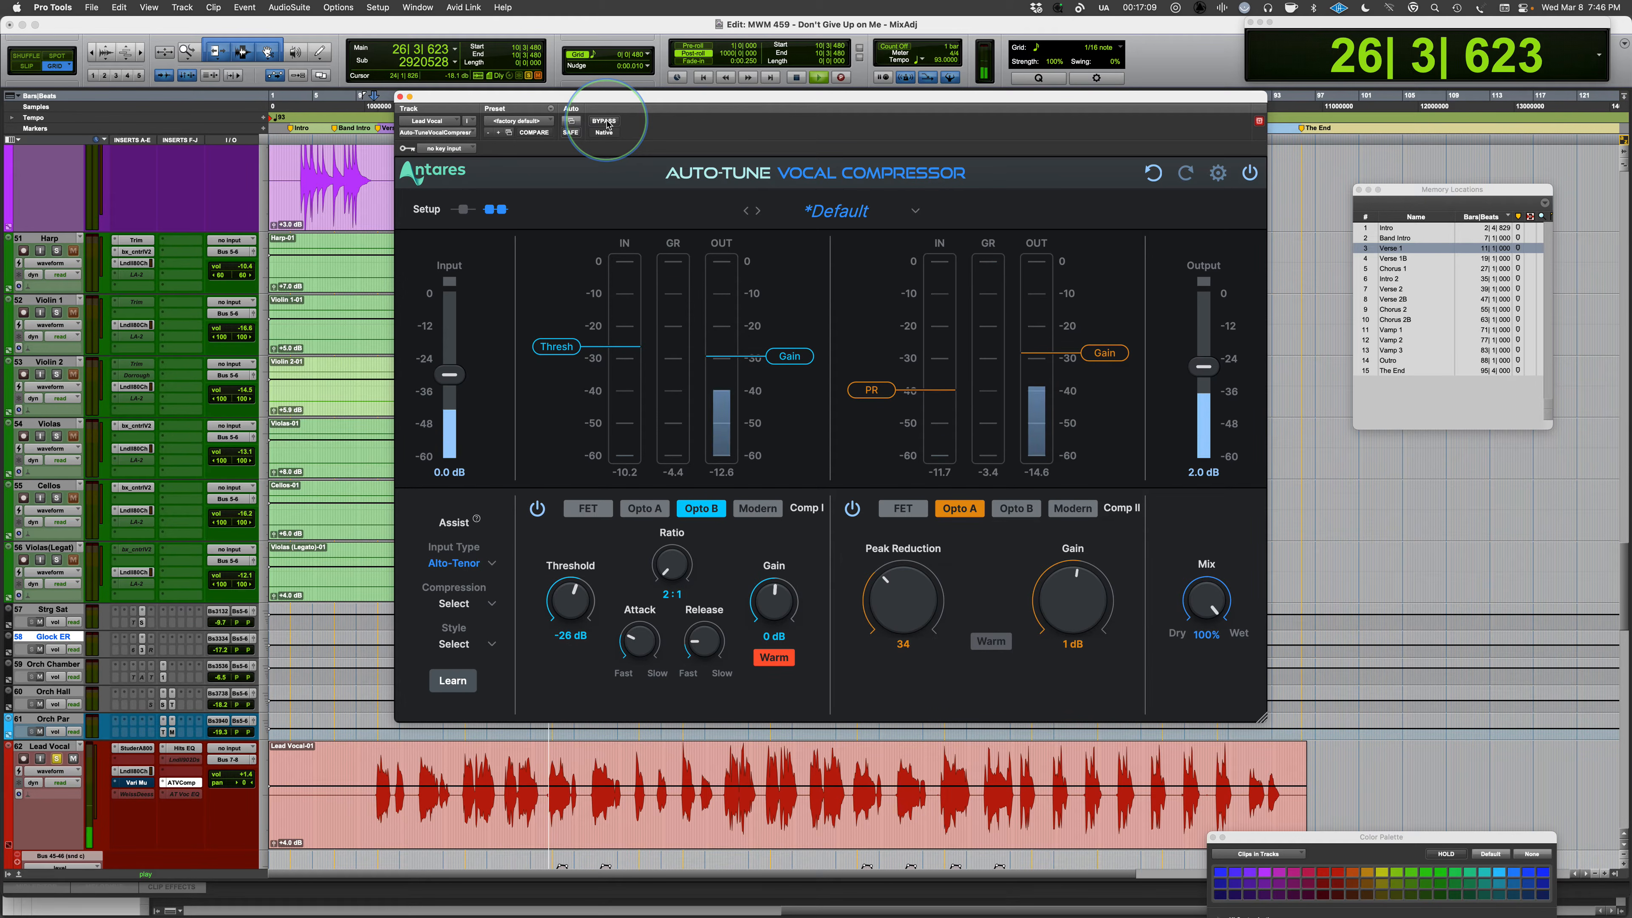
{"action": "left_click", "coordinate": [605, 122]}
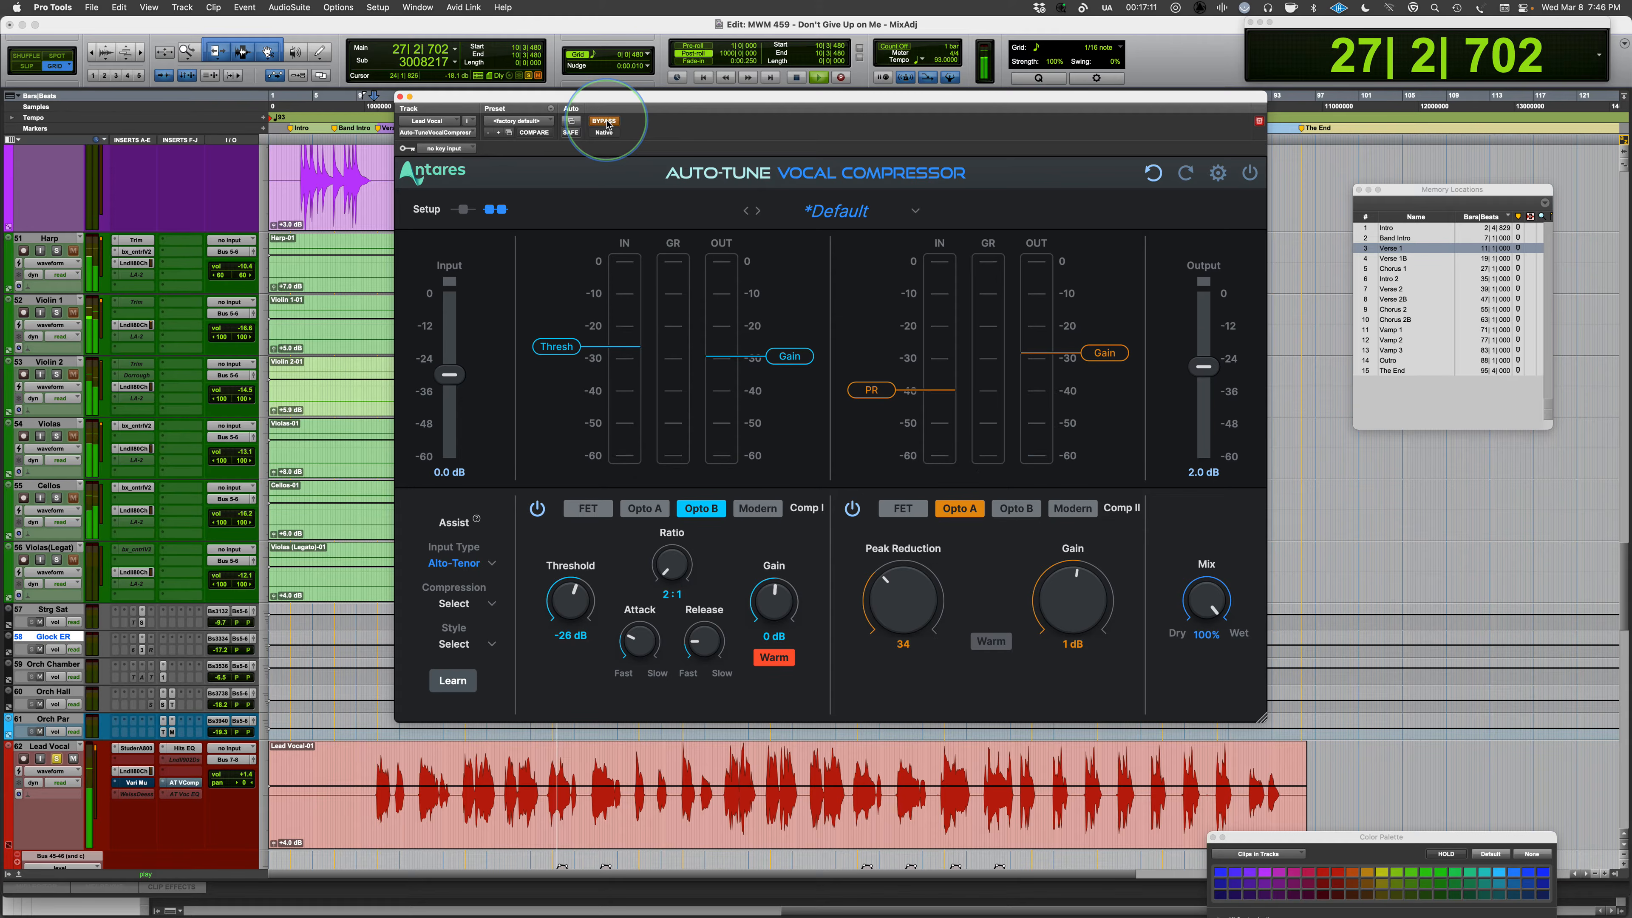
{"action": "left_click", "coordinate": [605, 121]}
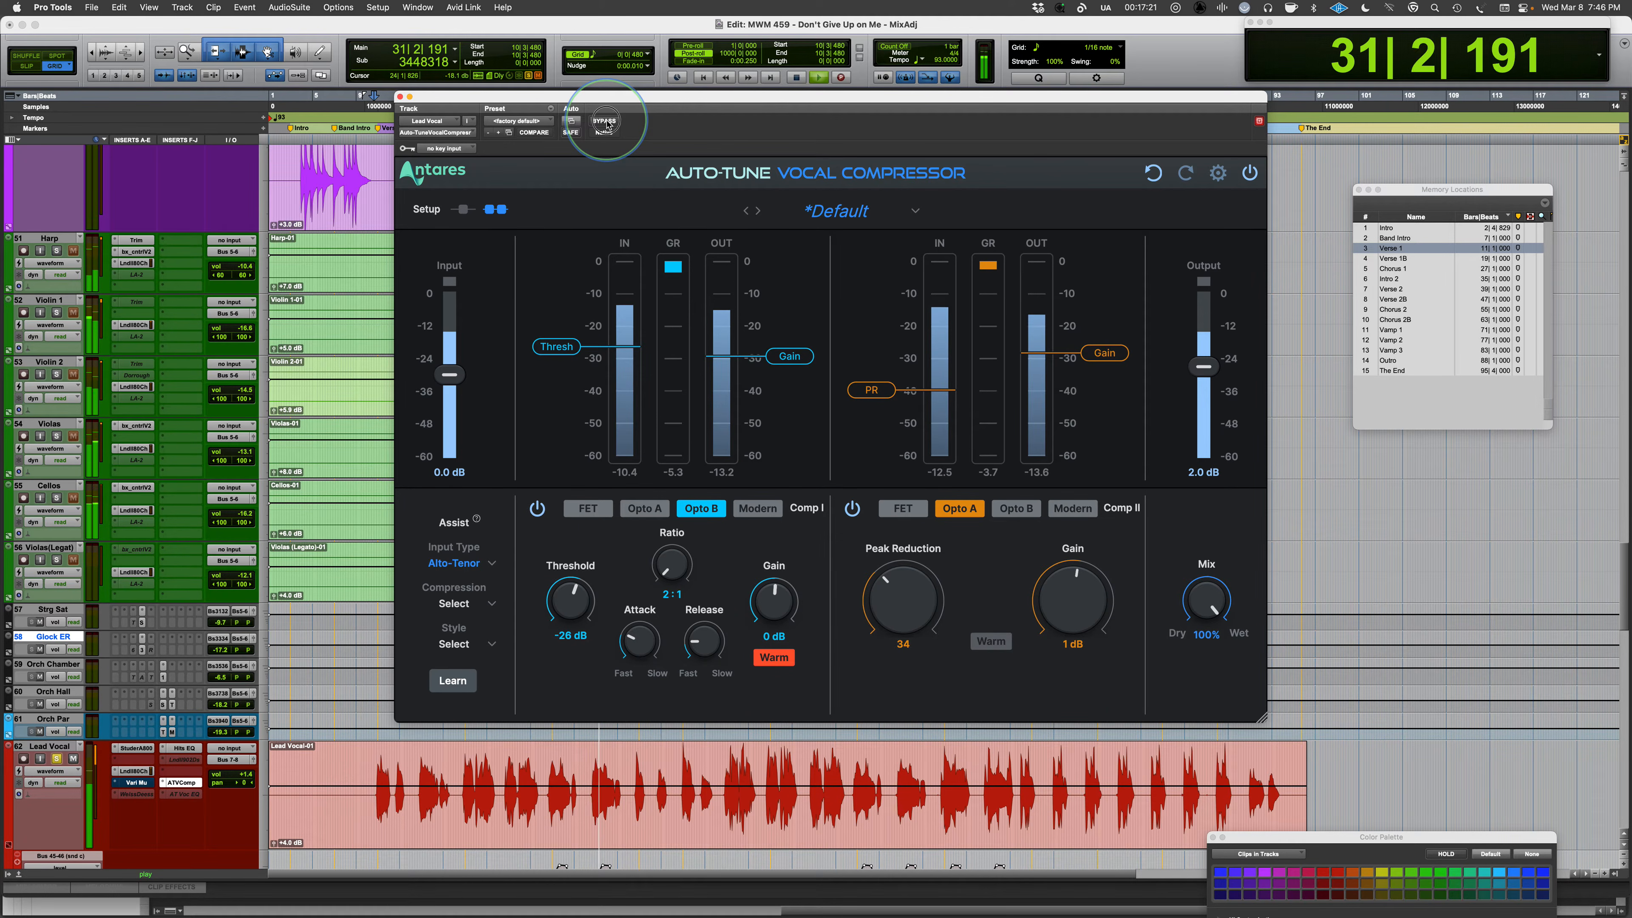
{"action": "left_click", "coordinate": [605, 122]}
{"action": "left_click", "coordinate": [605, 122]}
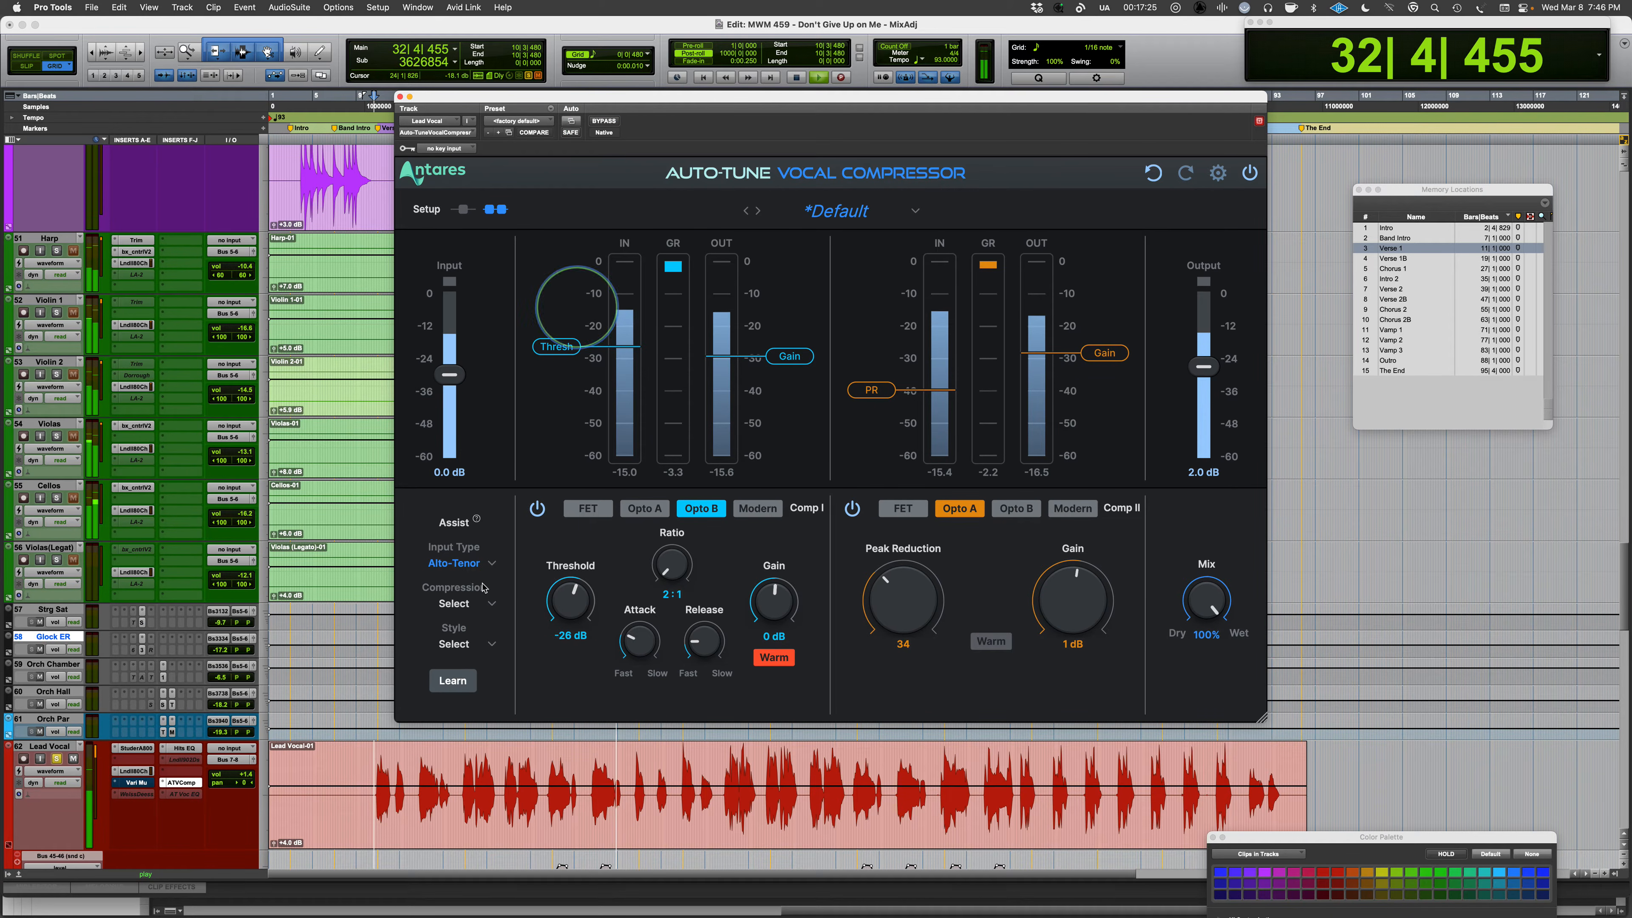
Play Verse 1 with the full mix, comparing the compressor bypassed and active, and lower the plug-in's Output to 1.5 dB.
{"action": "key", "text": "space"}
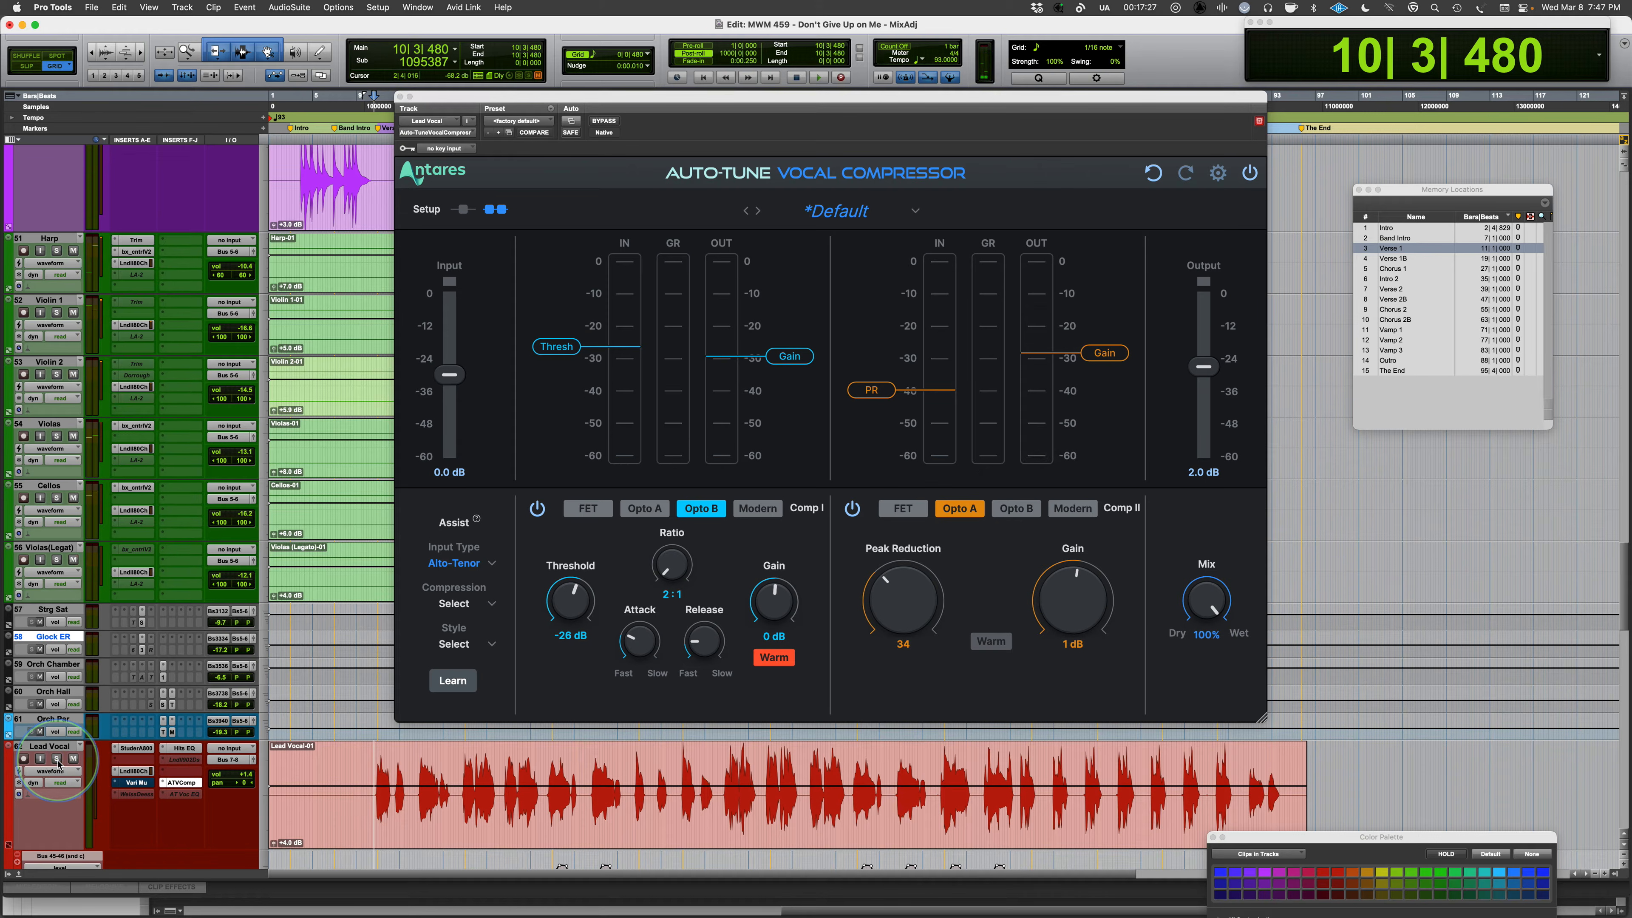
{"action": "key", "text": "space"}
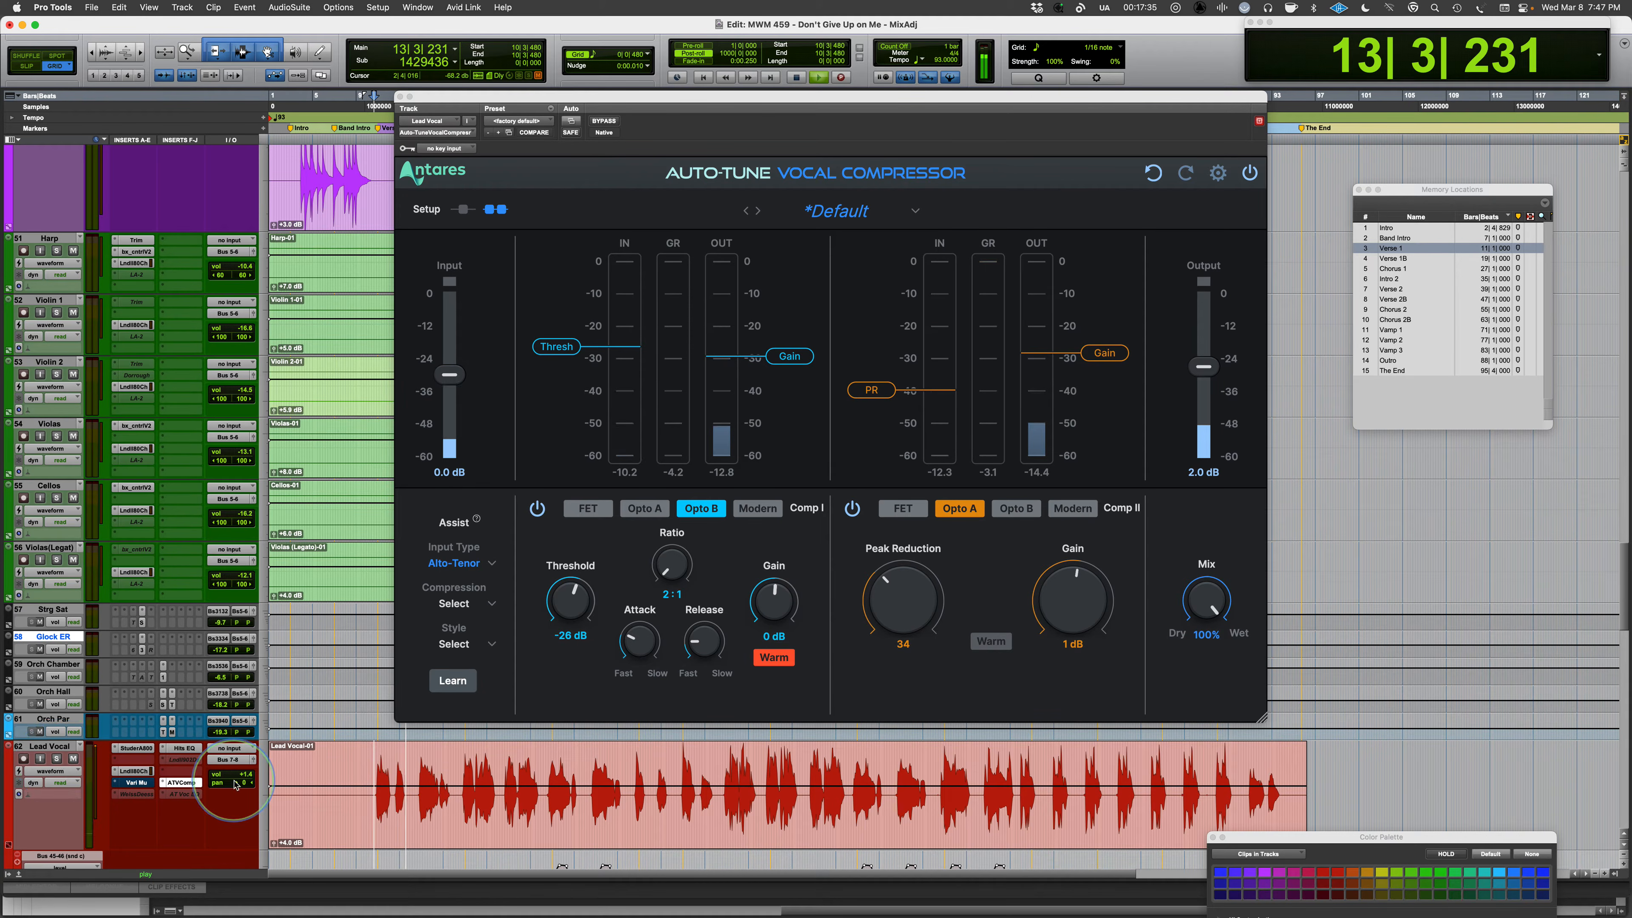
{"action": "left_click", "coordinate": [603, 122]}
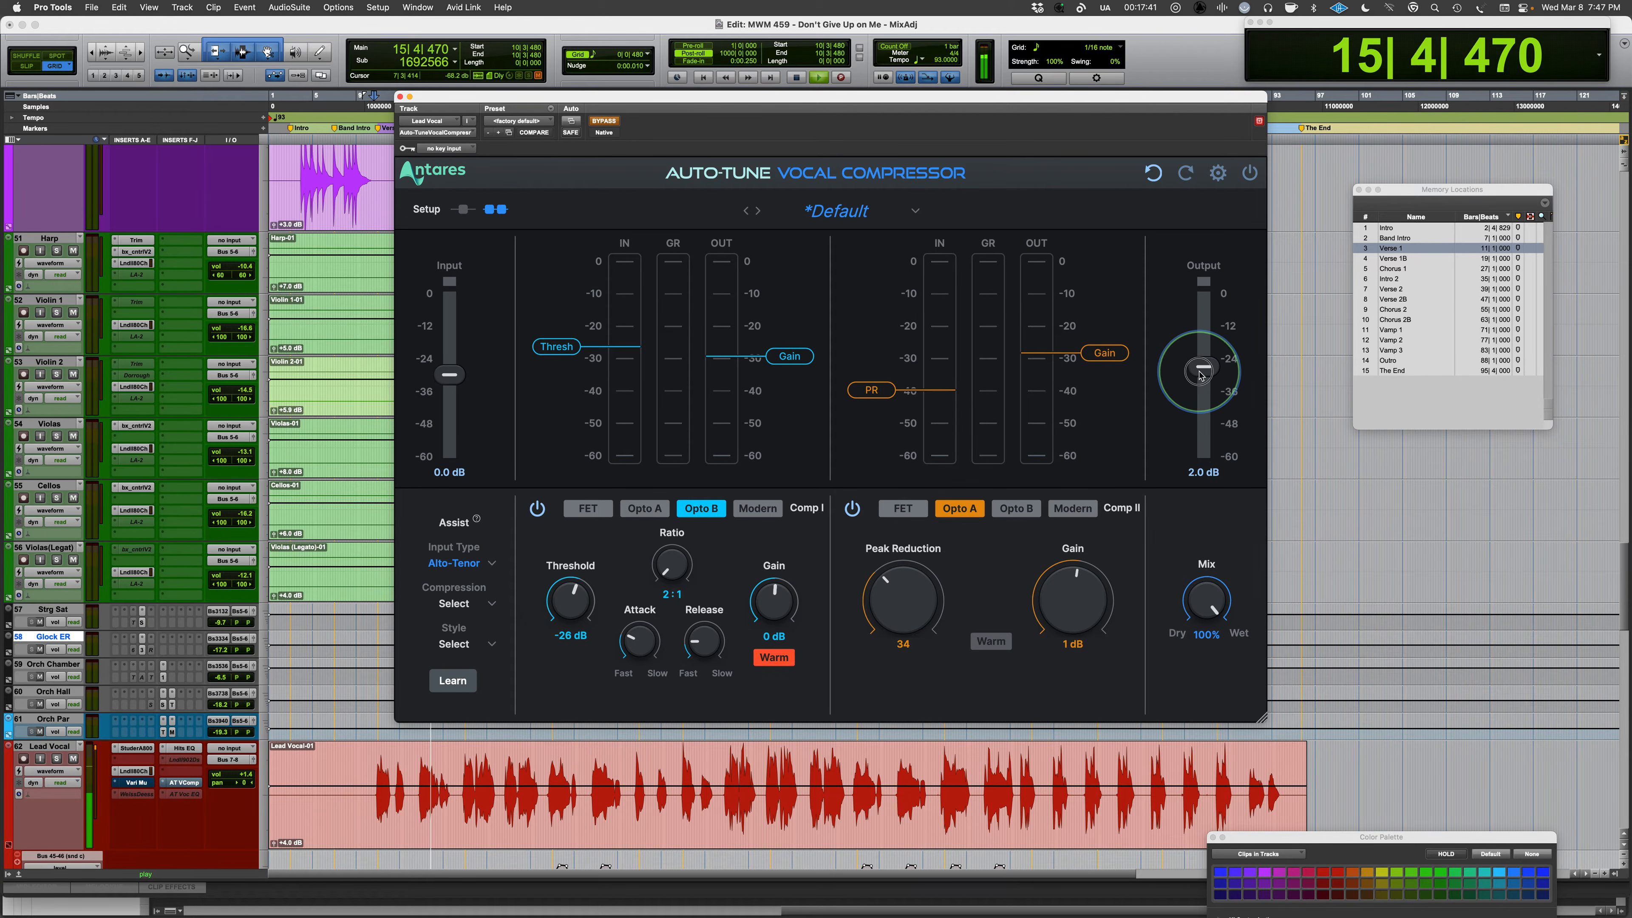
{"action": "left_click", "coordinate": [604, 122]}
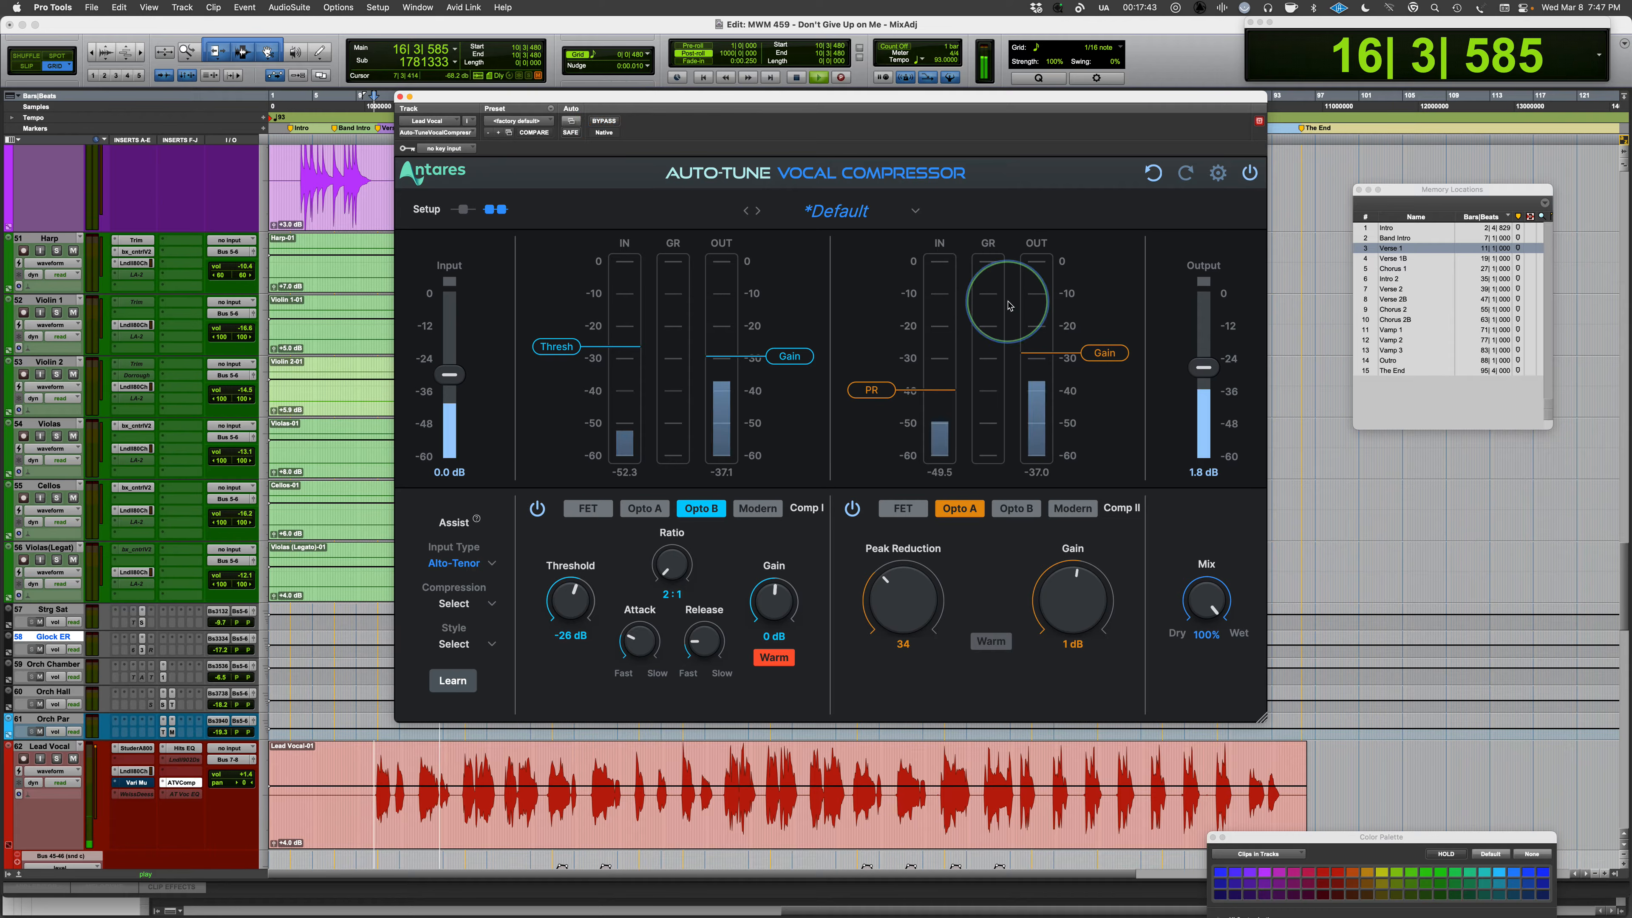
{"action": "left_click_drag", "start_coordinate": [1204, 367], "coordinate": [1211, 373]}
Compare the lead vocal in the full mix at the lowered Output level with the plug-in repeatedly bypassed and active.
{"action": "left_click", "coordinate": [603, 121]}
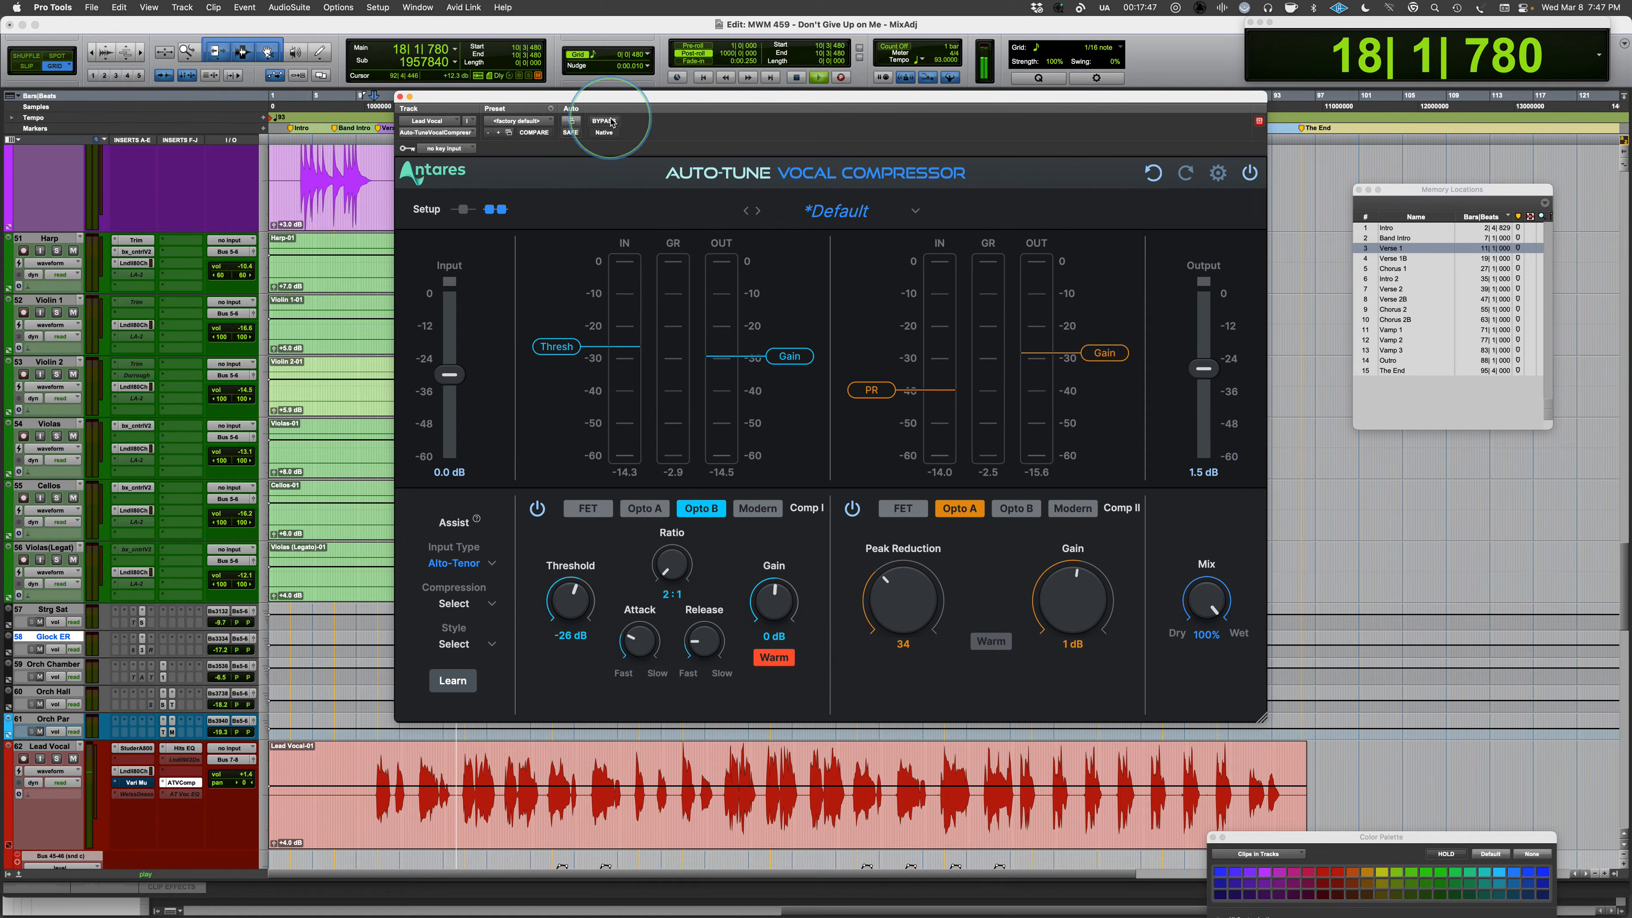
{"action": "left_click", "coordinate": [603, 121]}
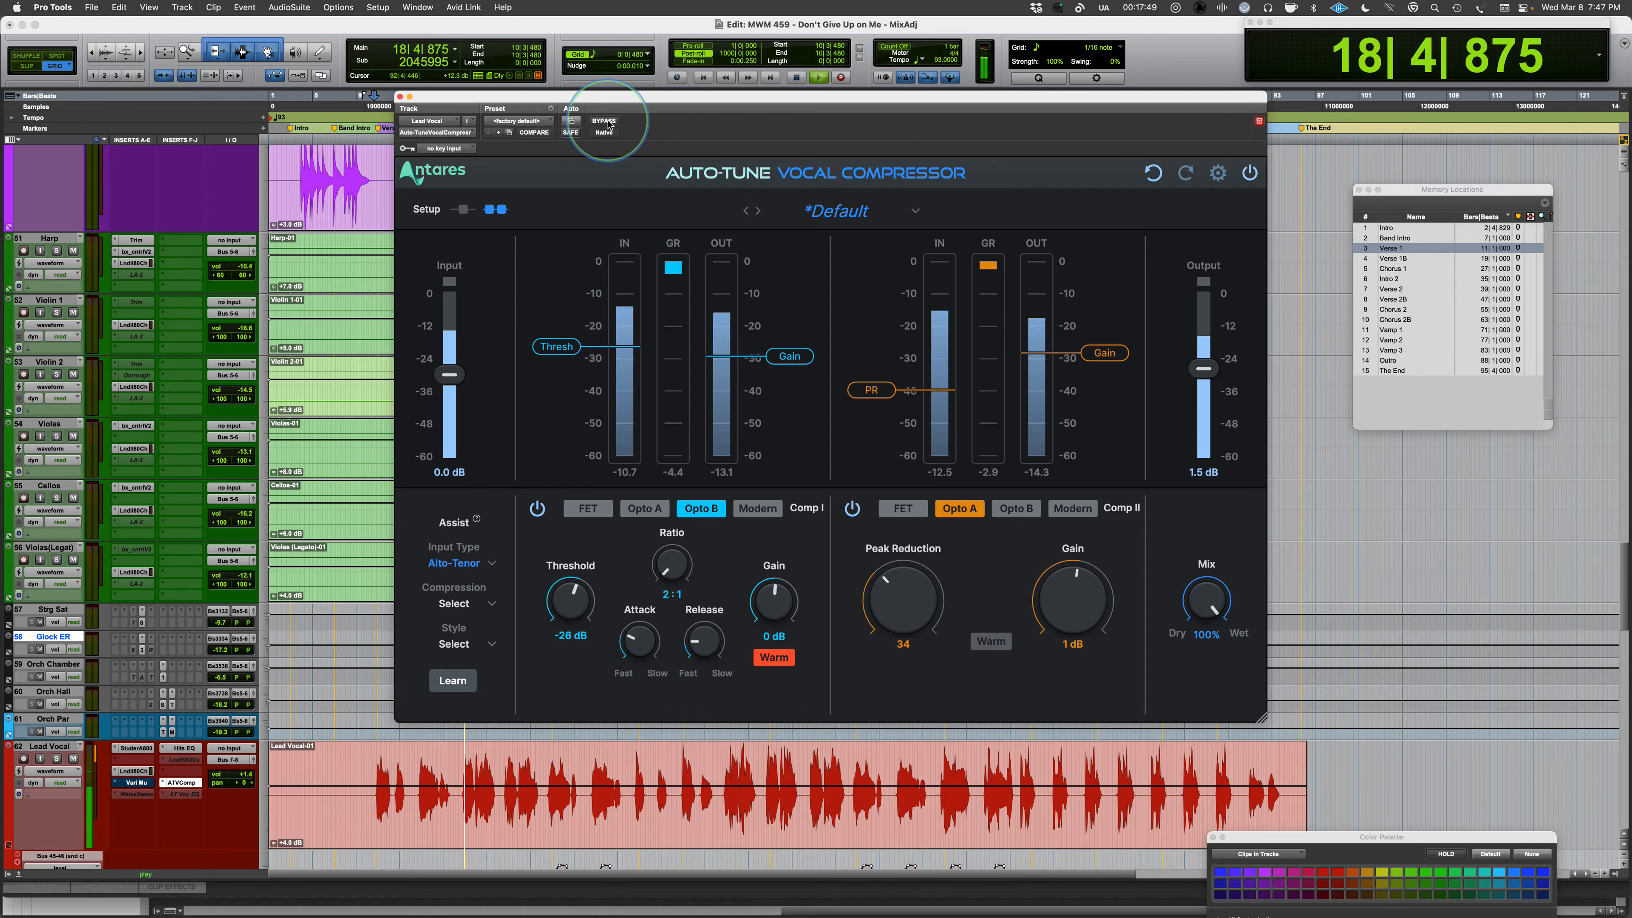
{"action": "left_click", "coordinate": [603, 121]}
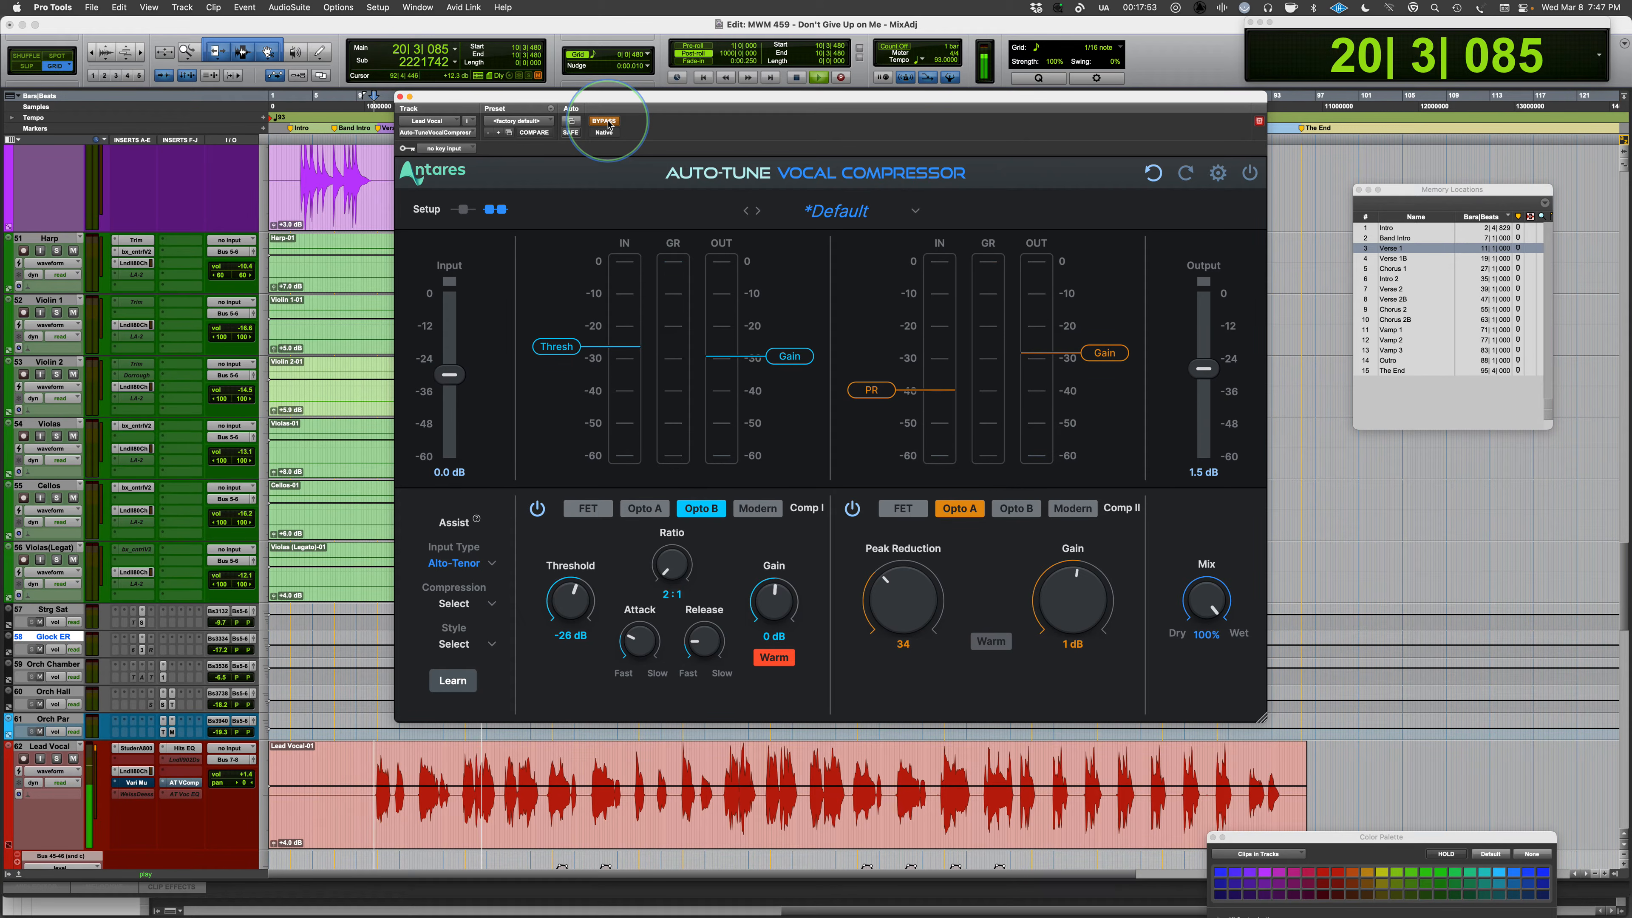
{"action": "left_click", "coordinate": [603, 122]}
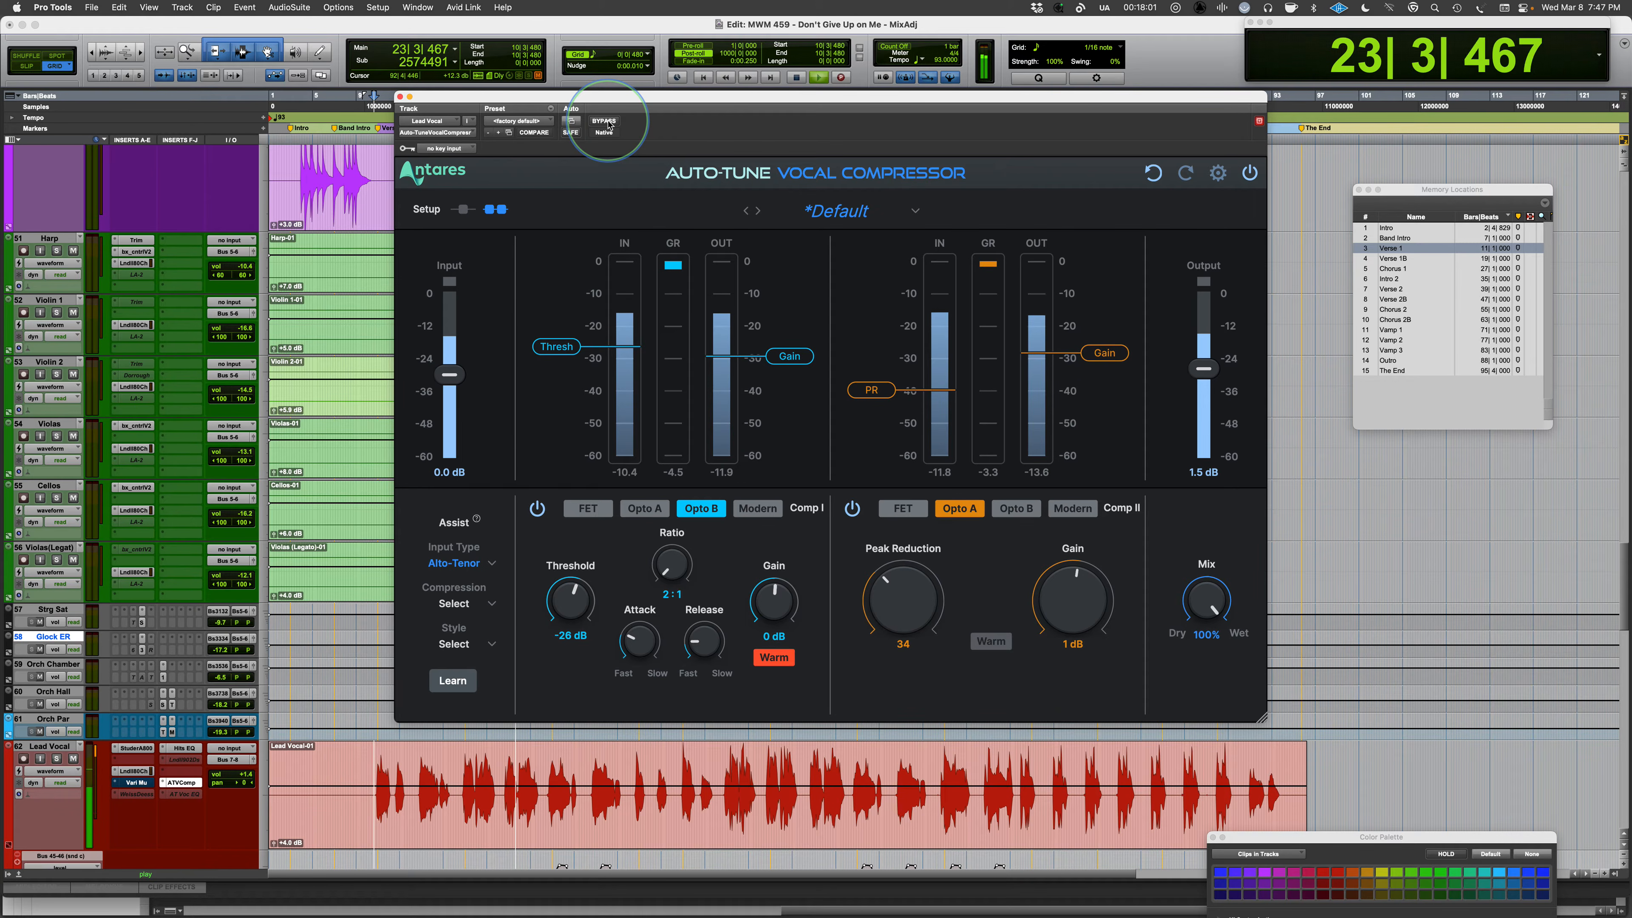
{"action": "left_click", "coordinate": [604, 120]}
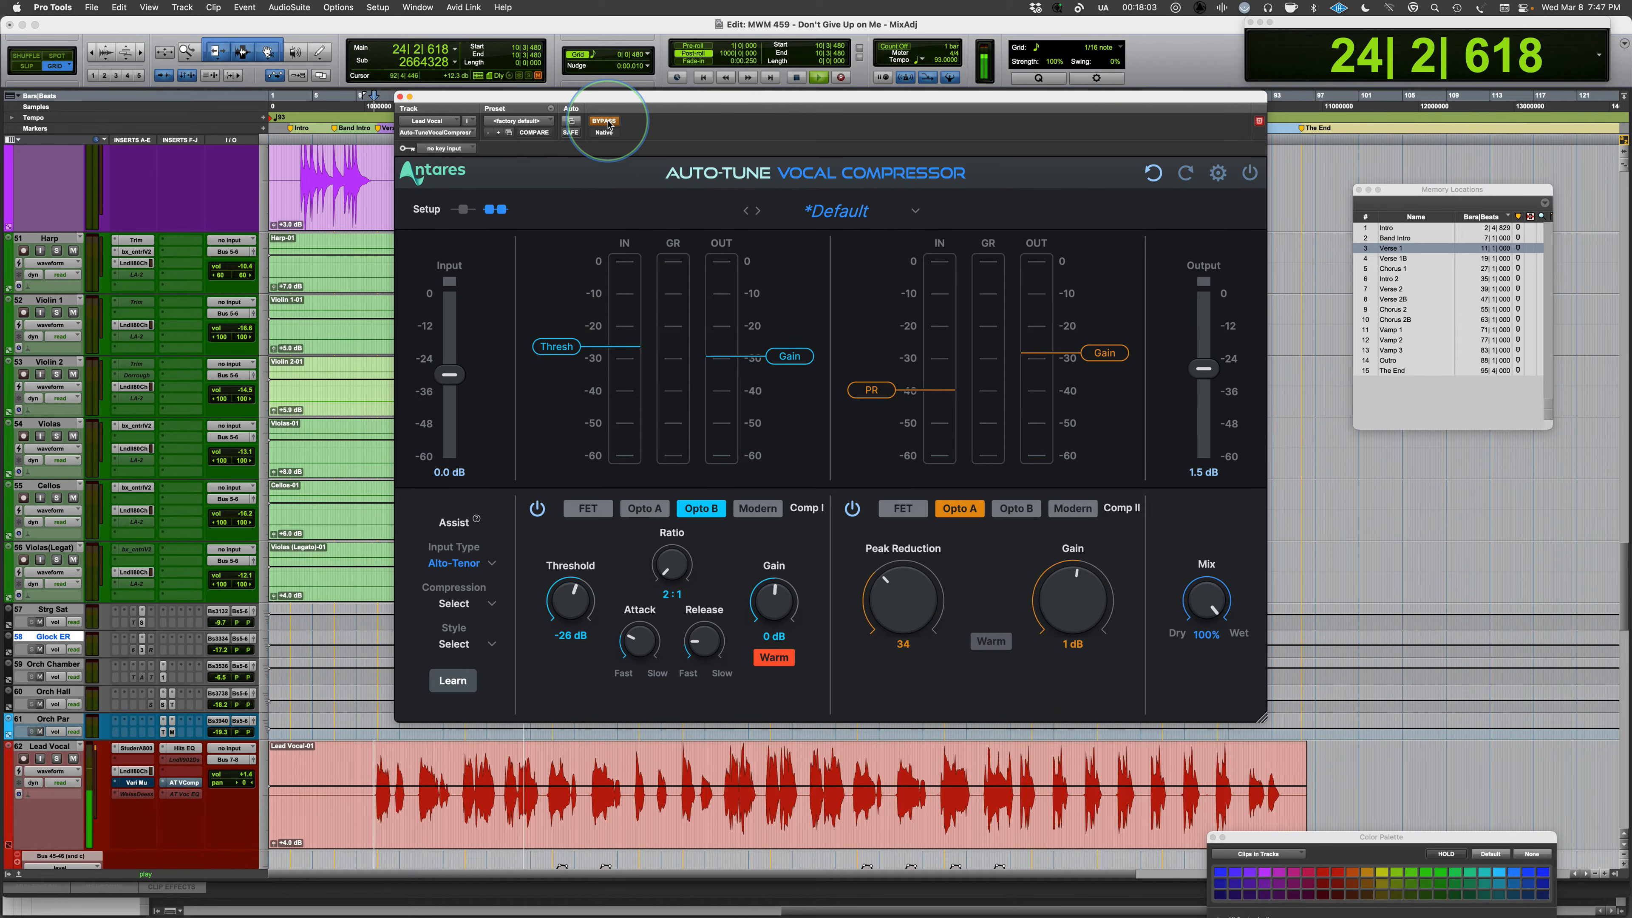
{"action": "left_click", "coordinate": [606, 122]}
Audition Comp I's Modern model against Opto B in the mix, leaving Comp I on Modern.
{"action": "left_click", "coordinate": [758, 508]}
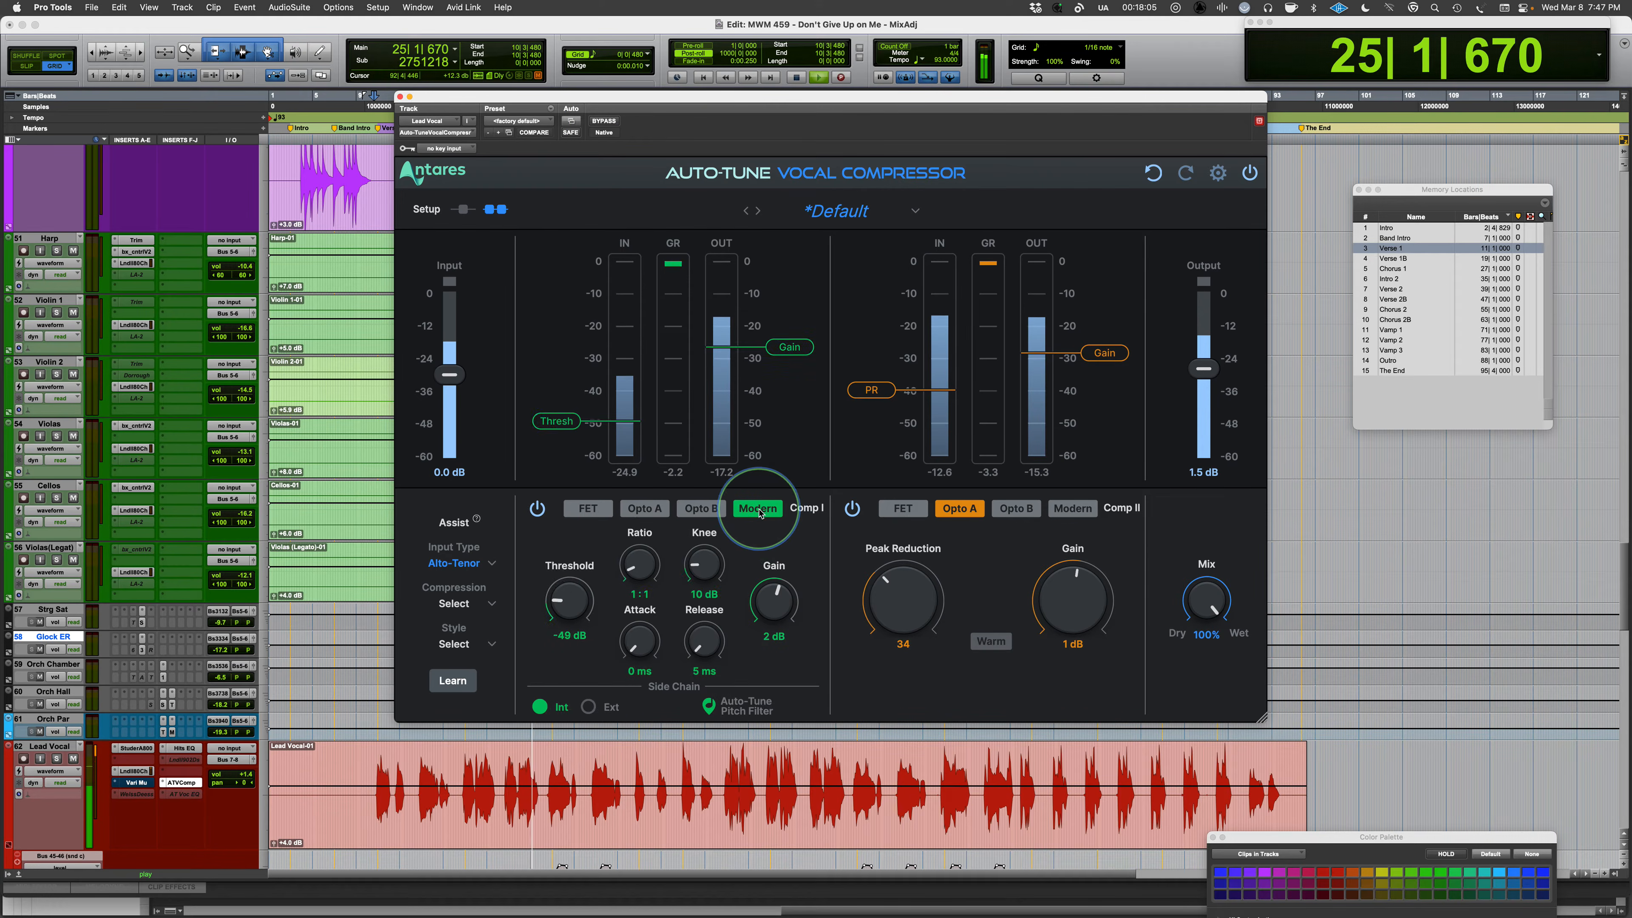
{"action": "left_click", "coordinate": [702, 509]}
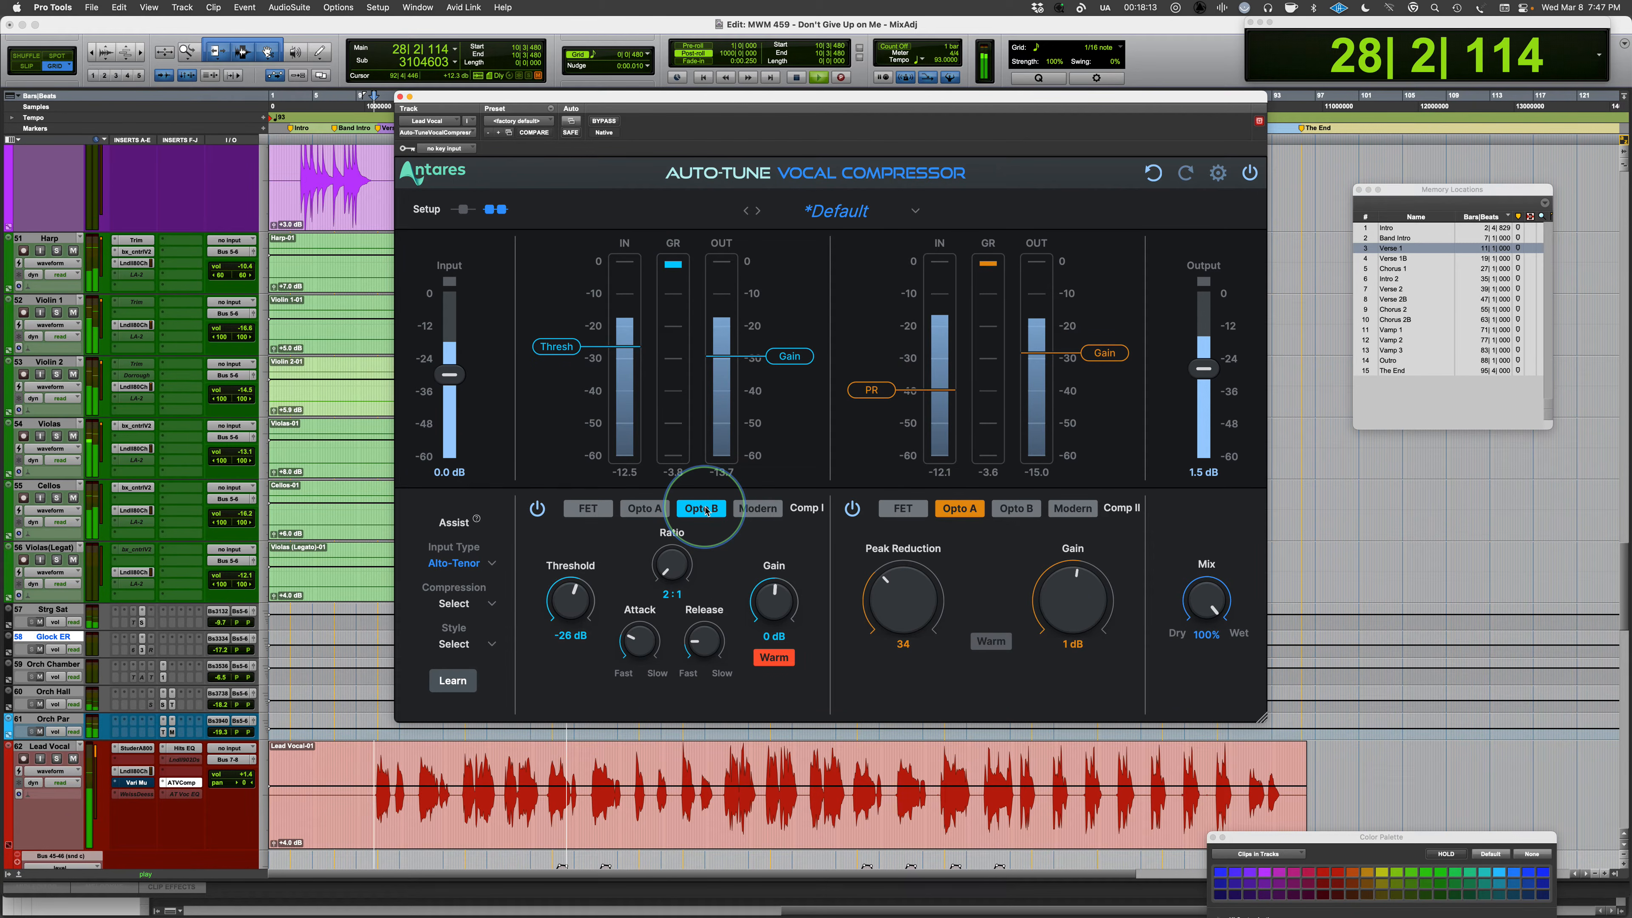
{"action": "left_click", "coordinate": [758, 513]}
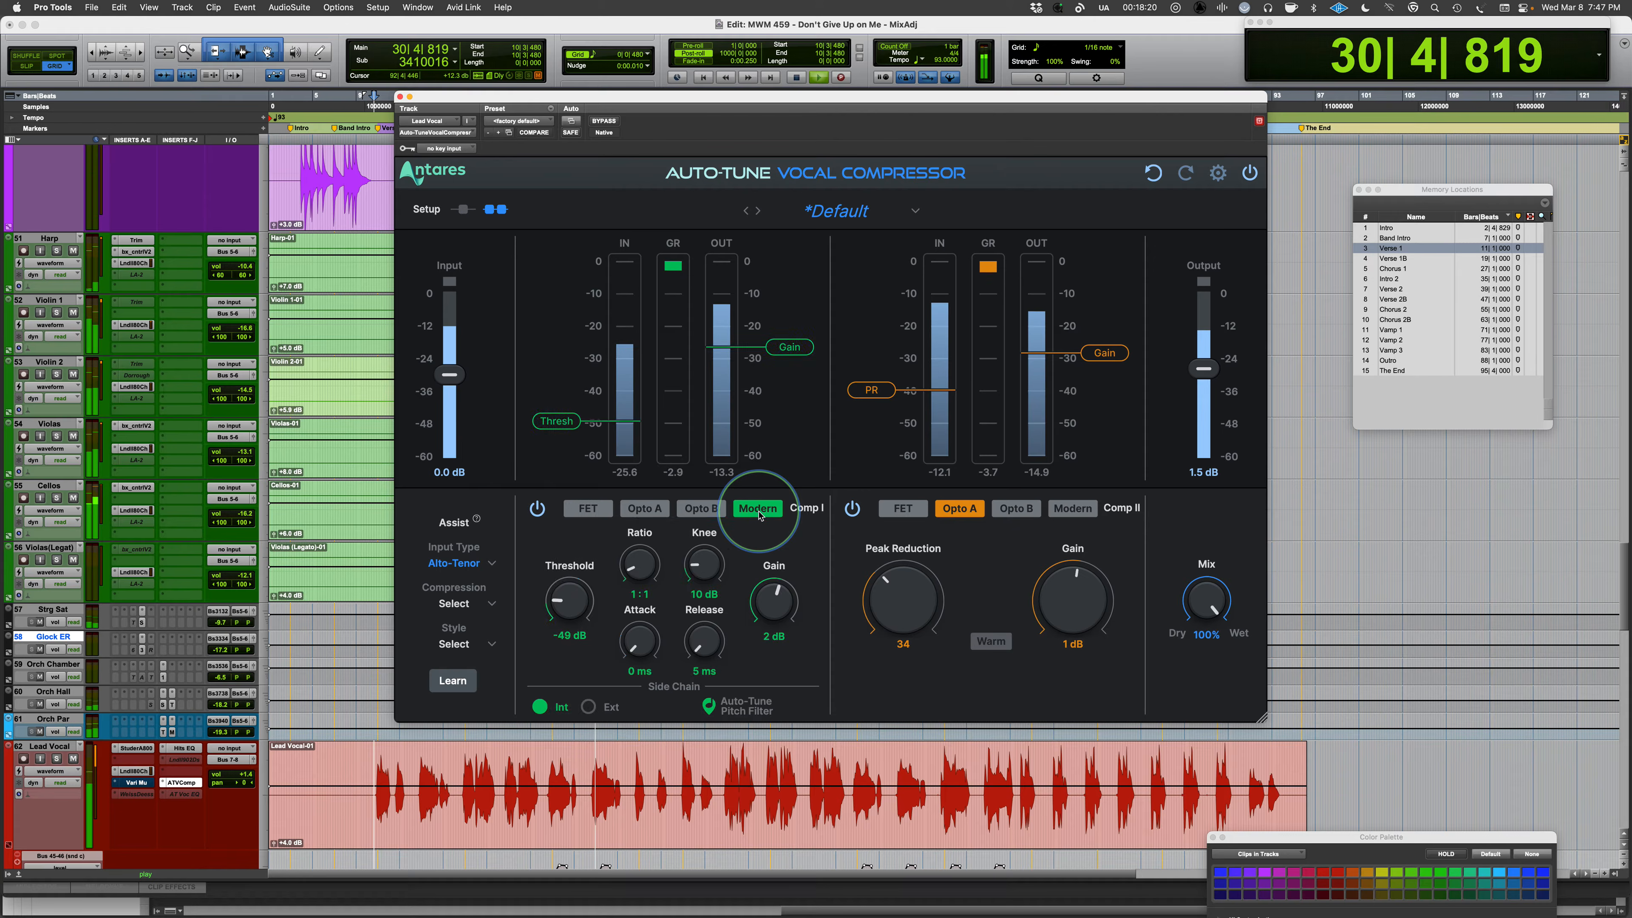
Turn on Warm for Comp II and lower its Gain to about 0 dB, checking the level against bypass.
{"action": "left_click", "coordinate": [990, 641]}
{"action": "scroll", "coordinate": [986, 594], "scroll_direction": "down", "scroll_amount": 1}
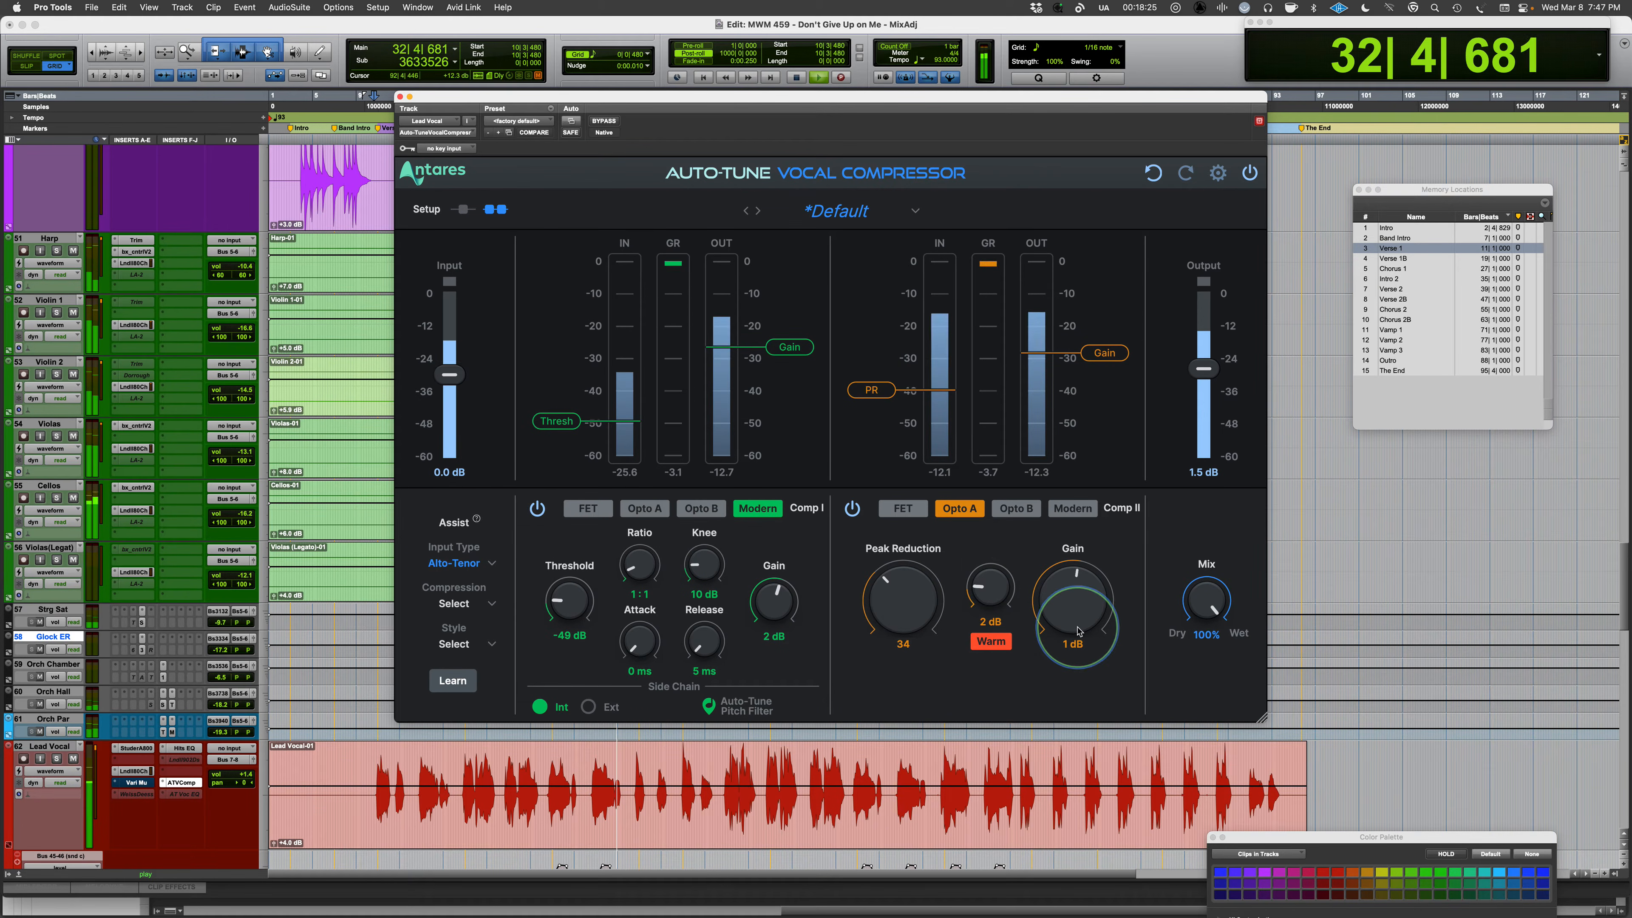
{"action": "scroll", "coordinate": [1075, 631], "scroll_direction": "down", "scroll_amount": 1}
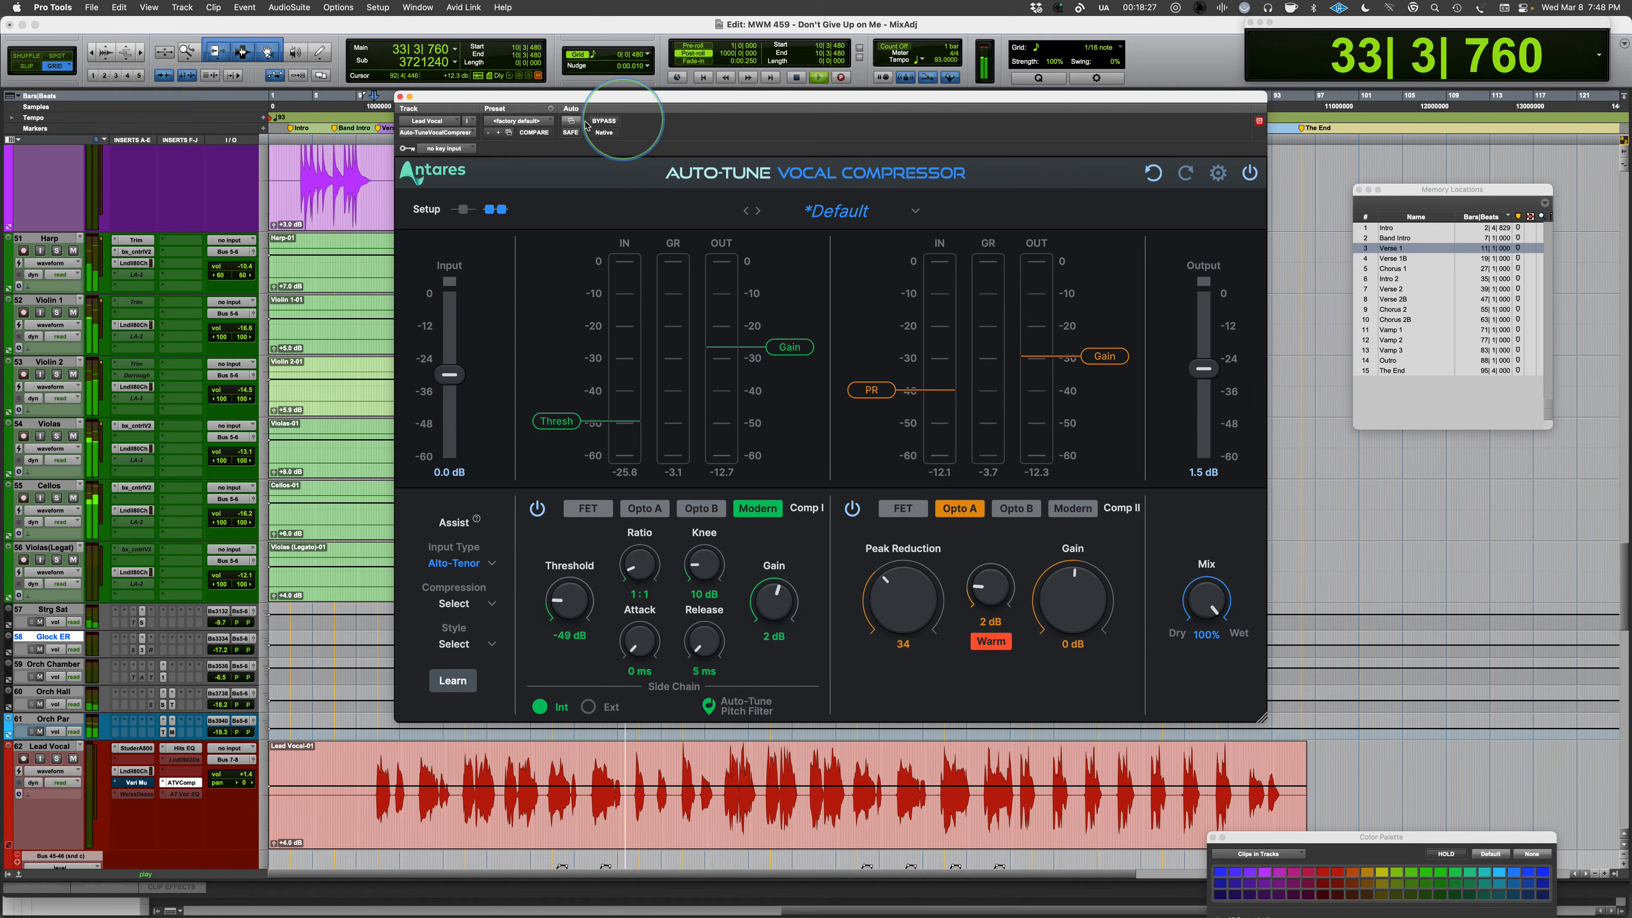
{"action": "left_click", "coordinate": [604, 122]}
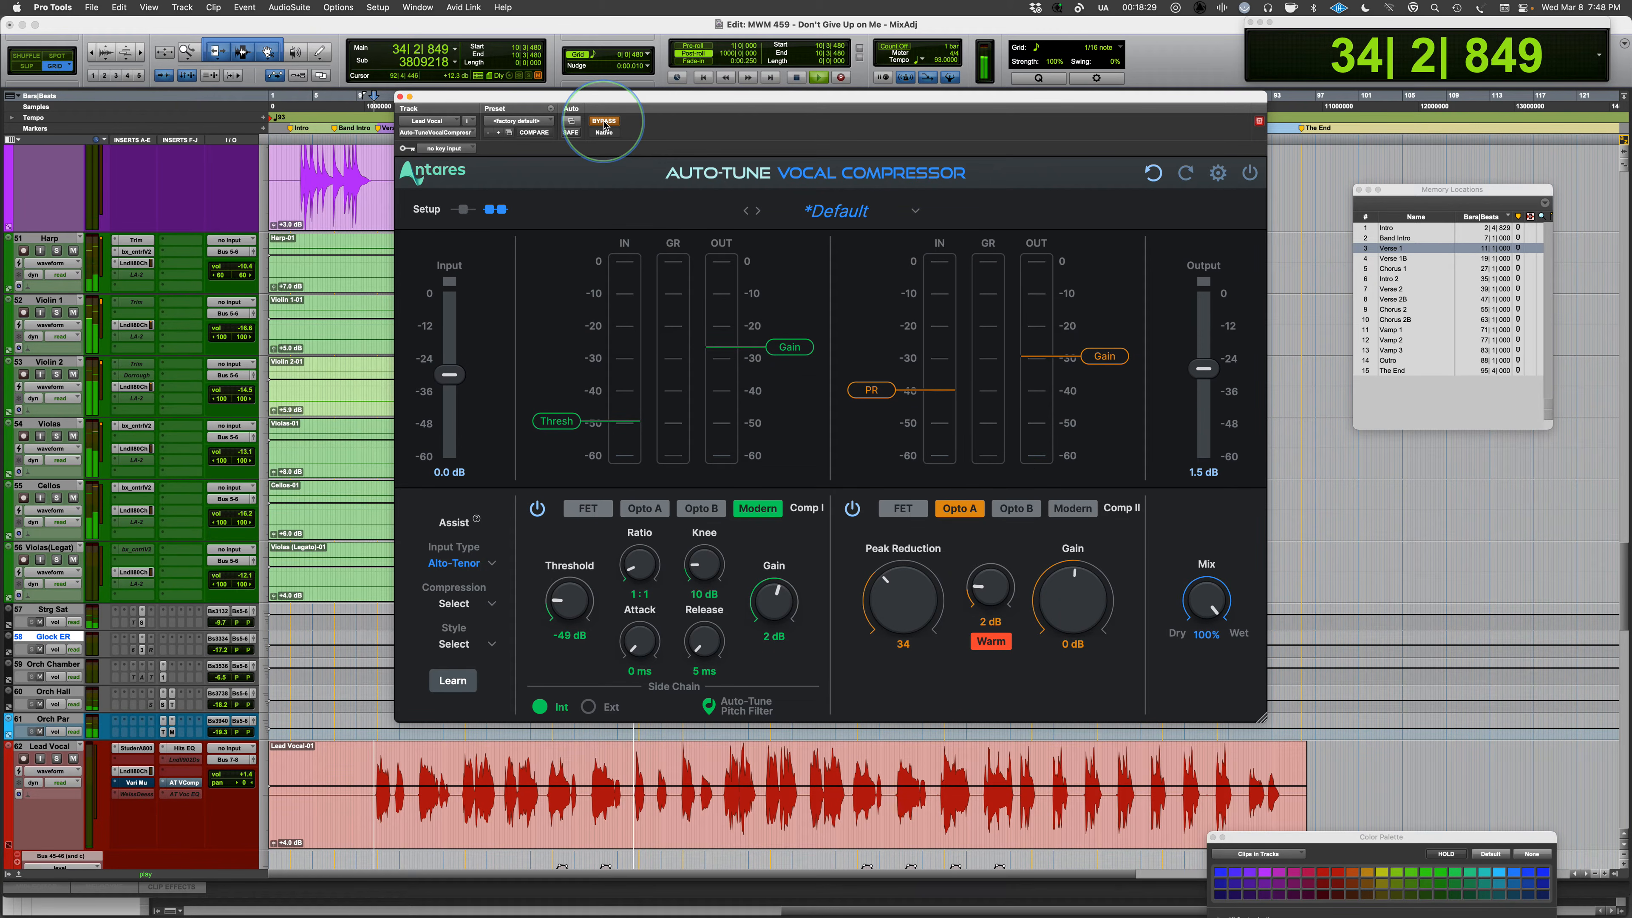
{"action": "left_click", "coordinate": [604, 121]}
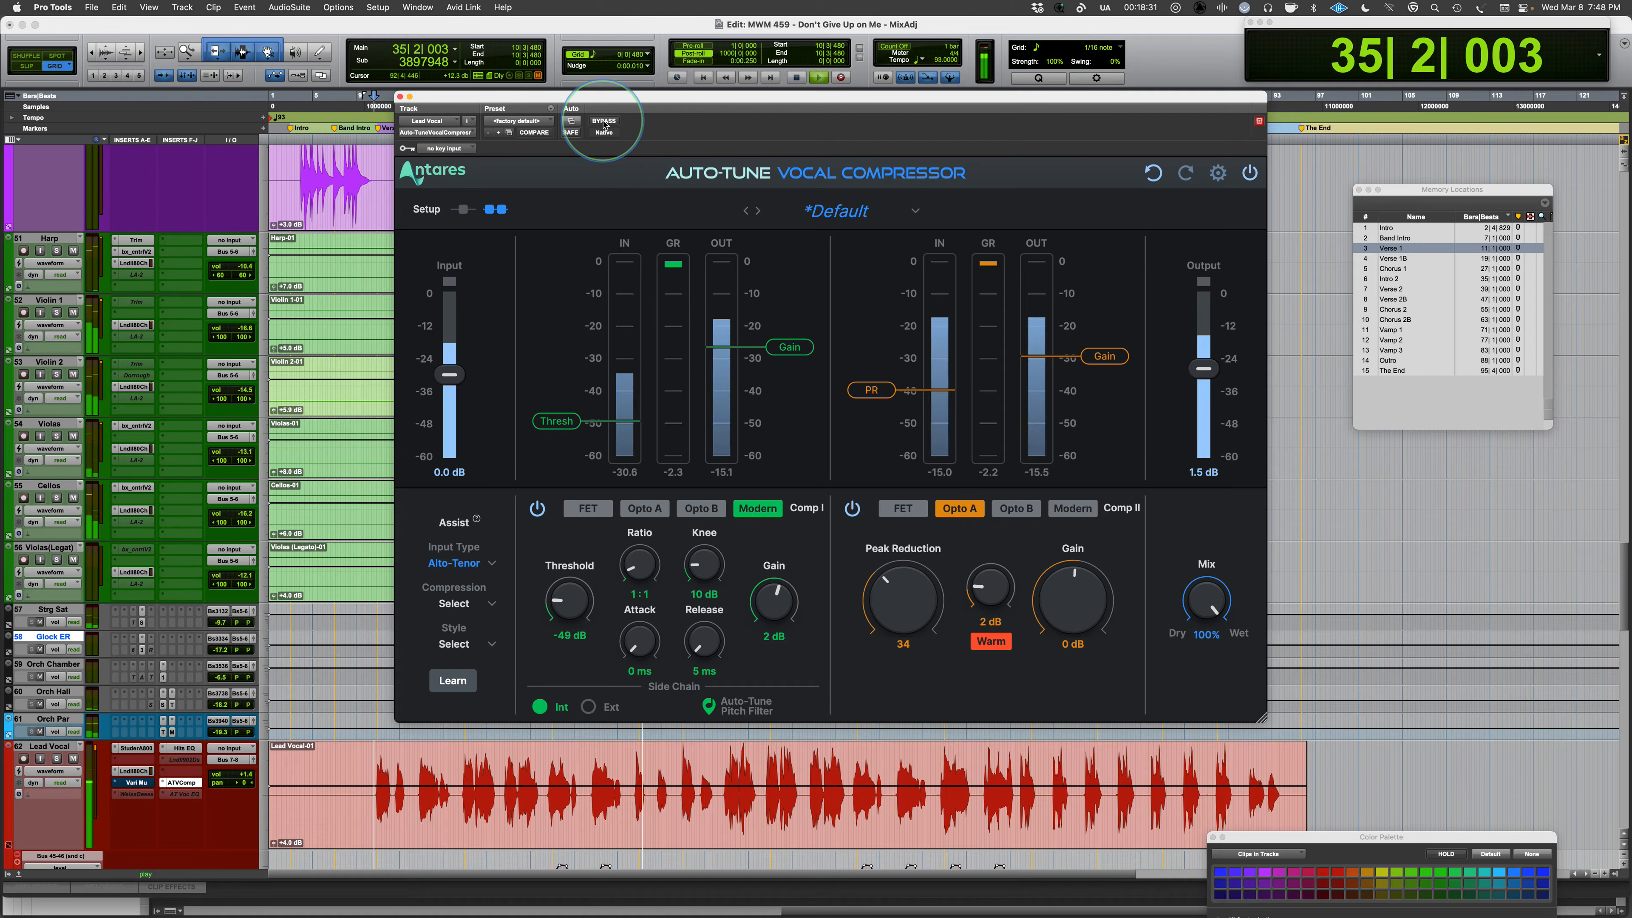
{"action": "scroll", "coordinate": [1071, 616], "scroll_direction": "down", "scroll_amount": 1}
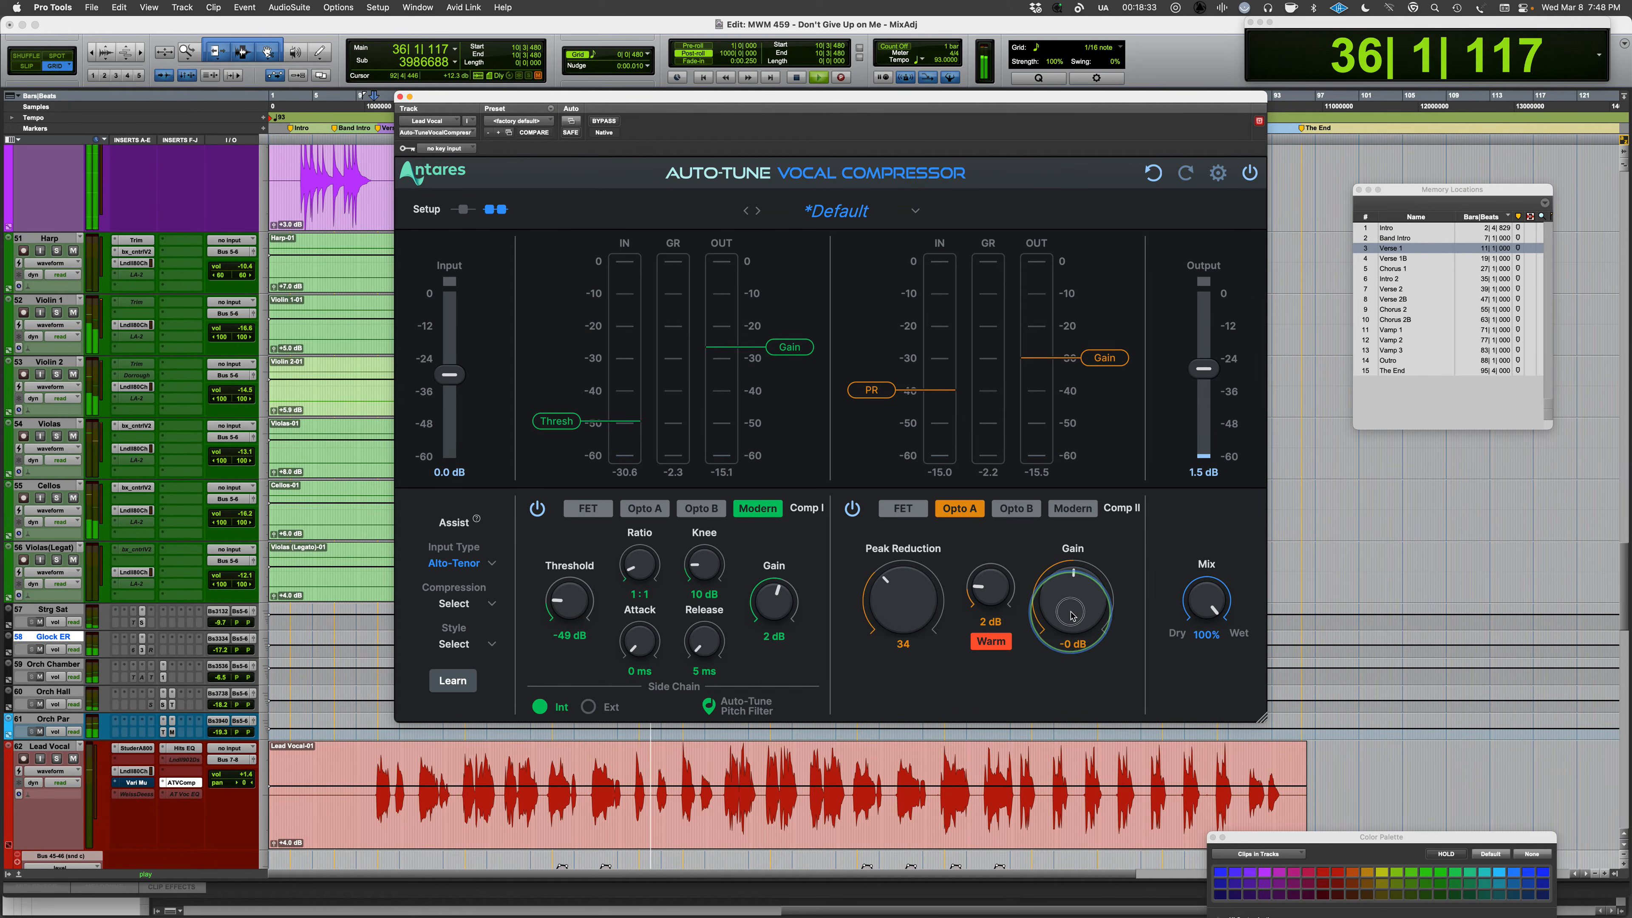
Compare the Modern and warm Opto A chain with the bypassed signal several times in the mix.
{"action": "left_click", "coordinate": [608, 121]}
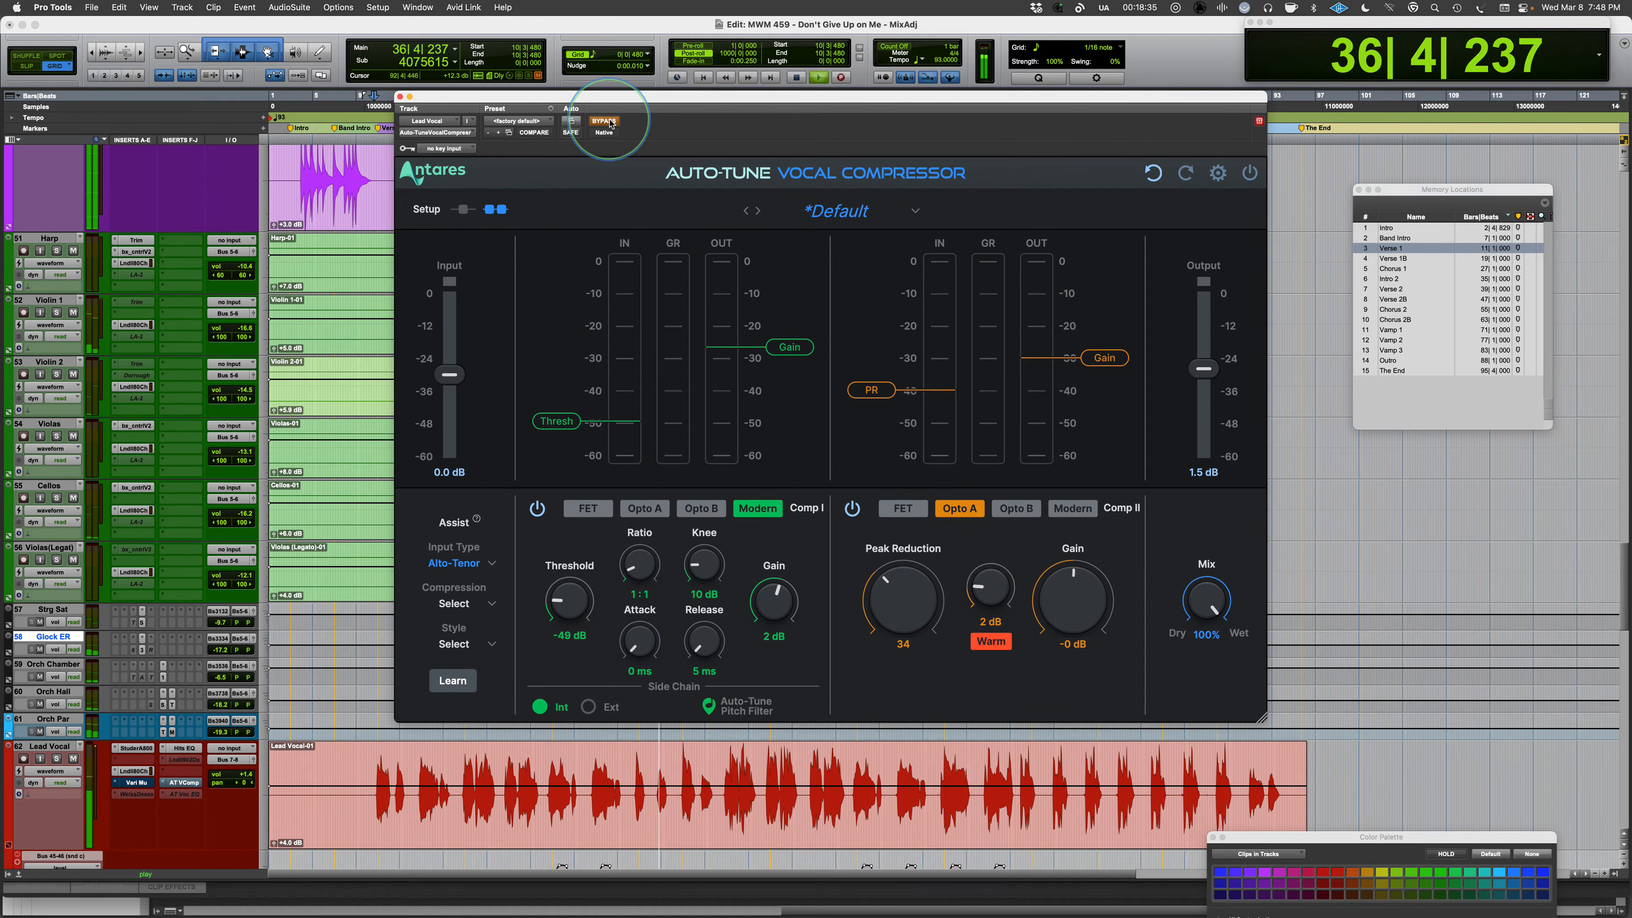
{"action": "left_click", "coordinate": [608, 122]}
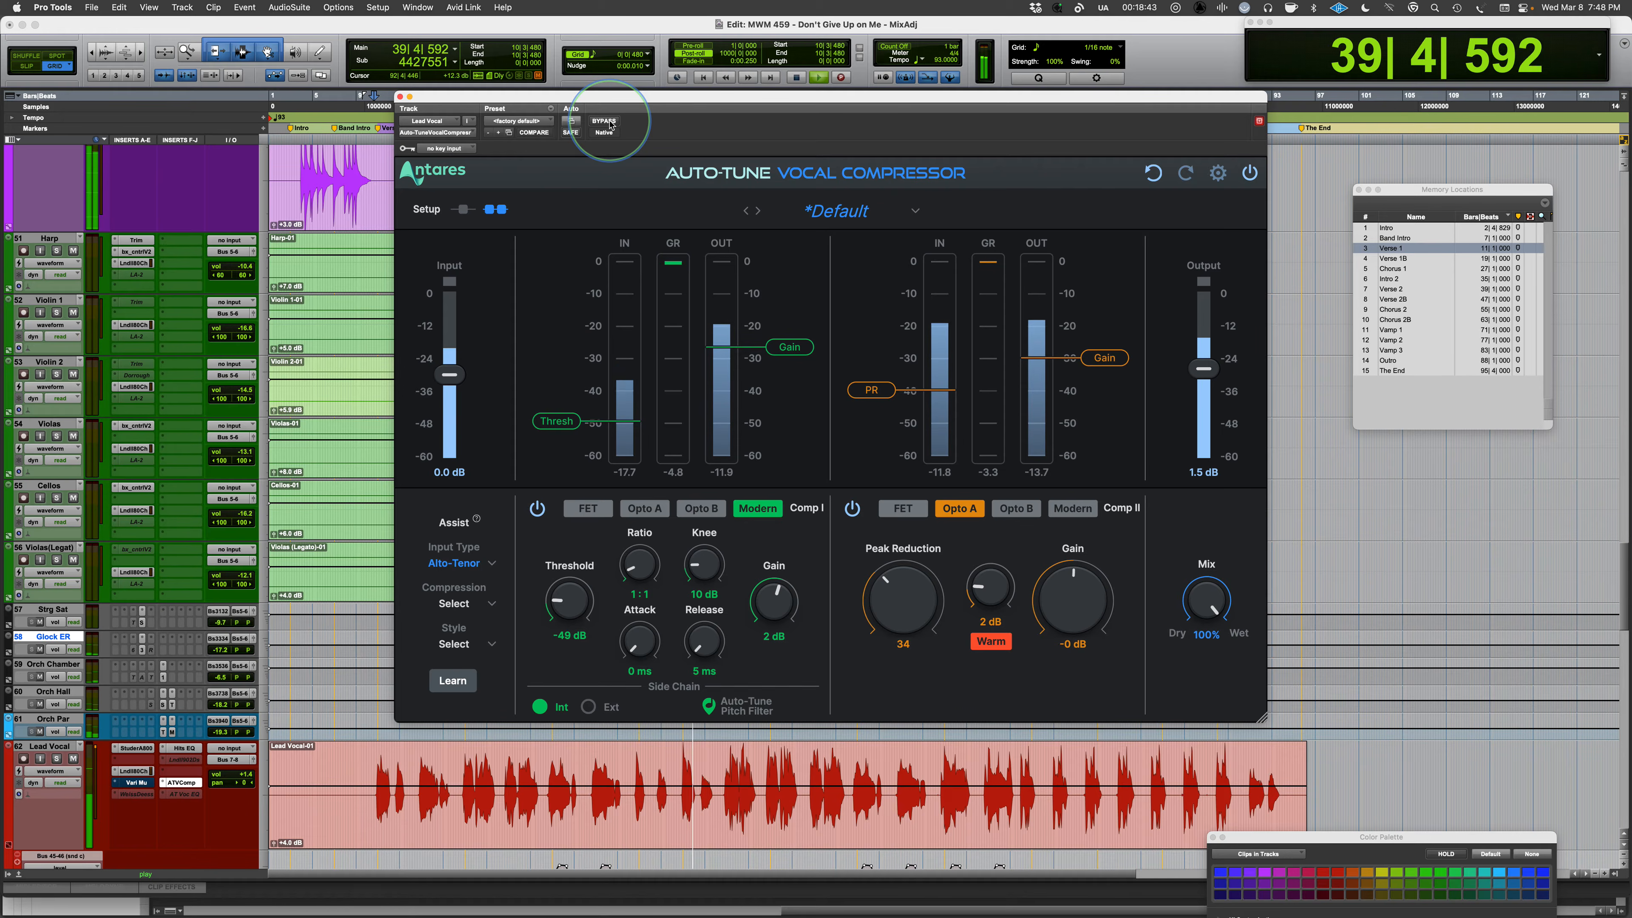
{"action": "left_click", "coordinate": [609, 121]}
{"action": "left_click", "coordinate": [609, 121]}
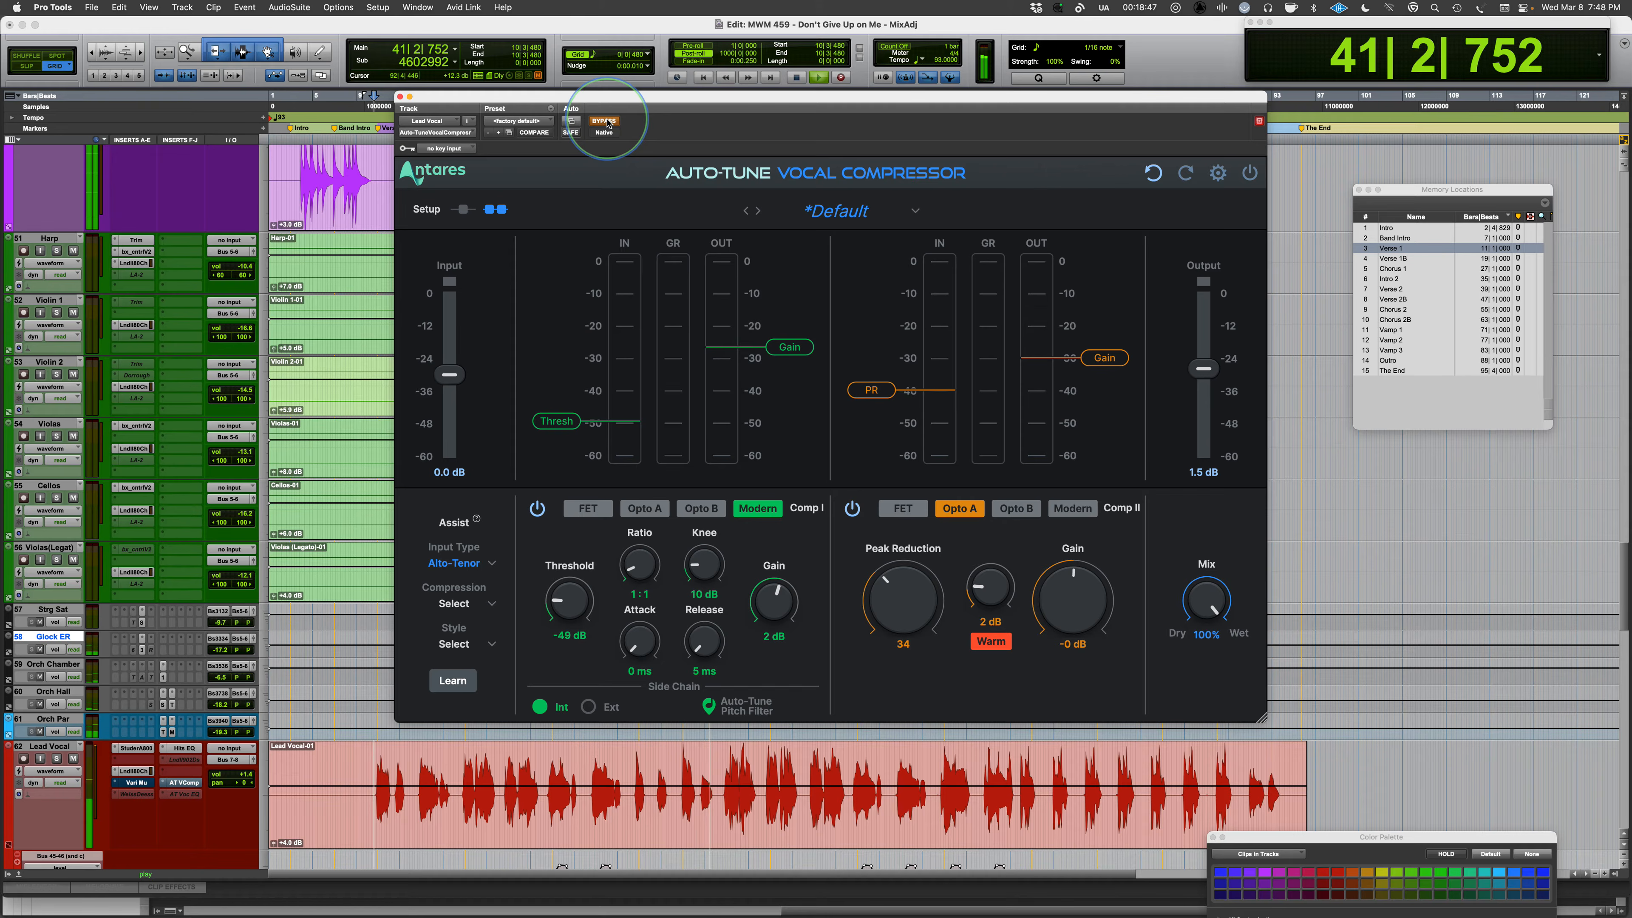
{"action": "left_click", "coordinate": [609, 122]}
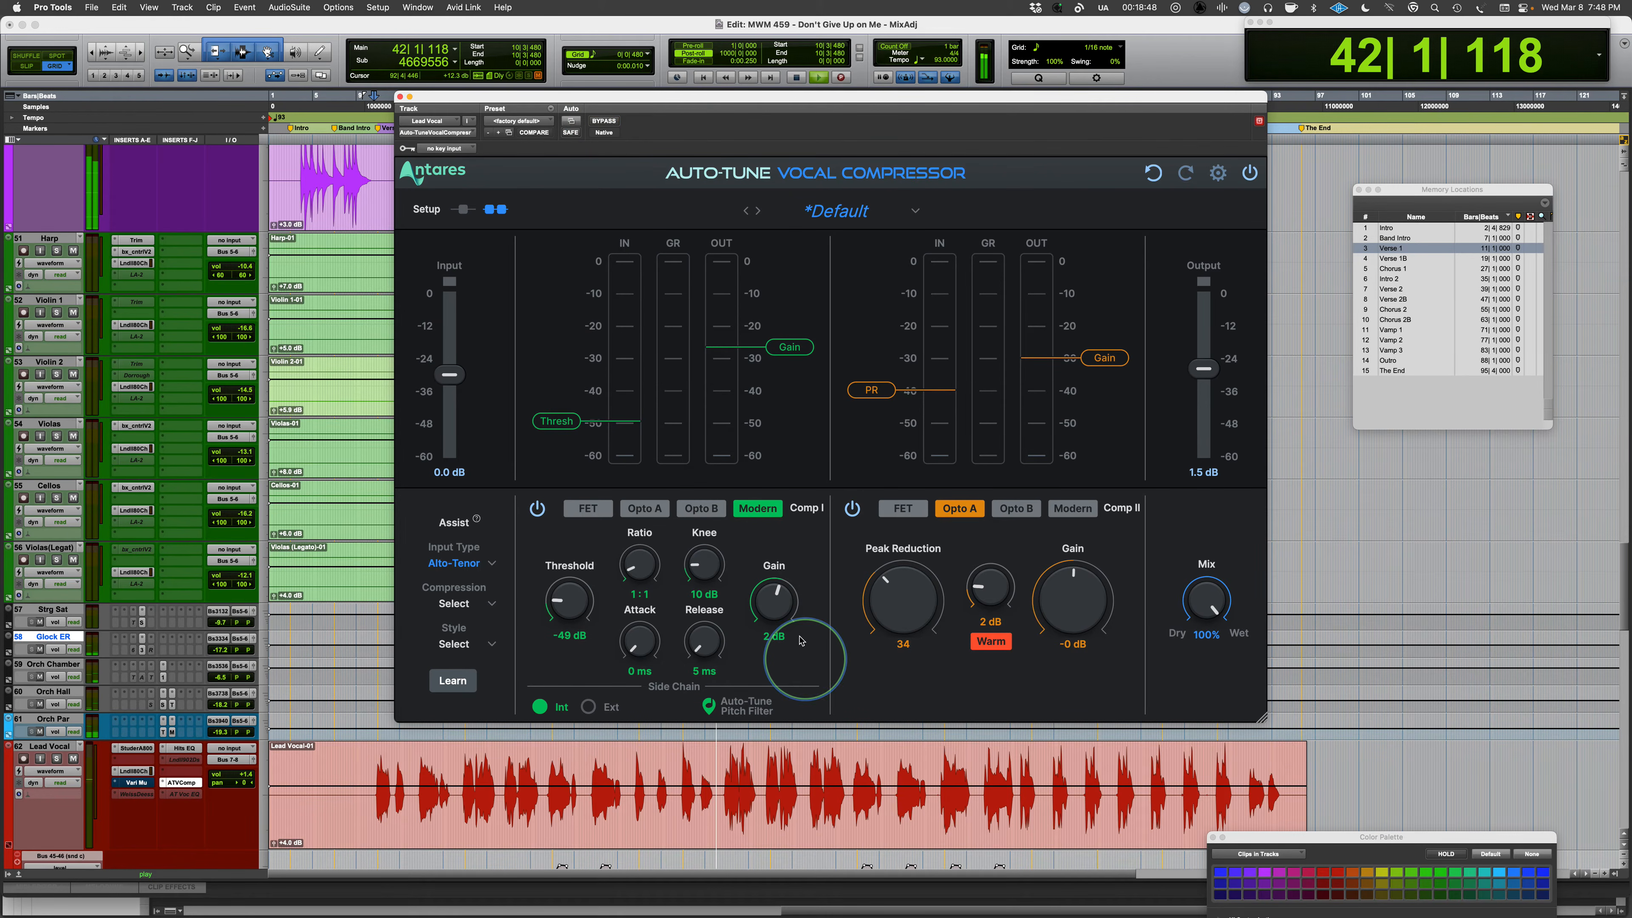
Return Comp I to Opto B, turn off Comp II's Warm, and set Comp II's Gain to 1 dB.
{"action": "left_click", "coordinate": [700, 508]}
{"action": "left_click", "coordinate": [997, 649]}
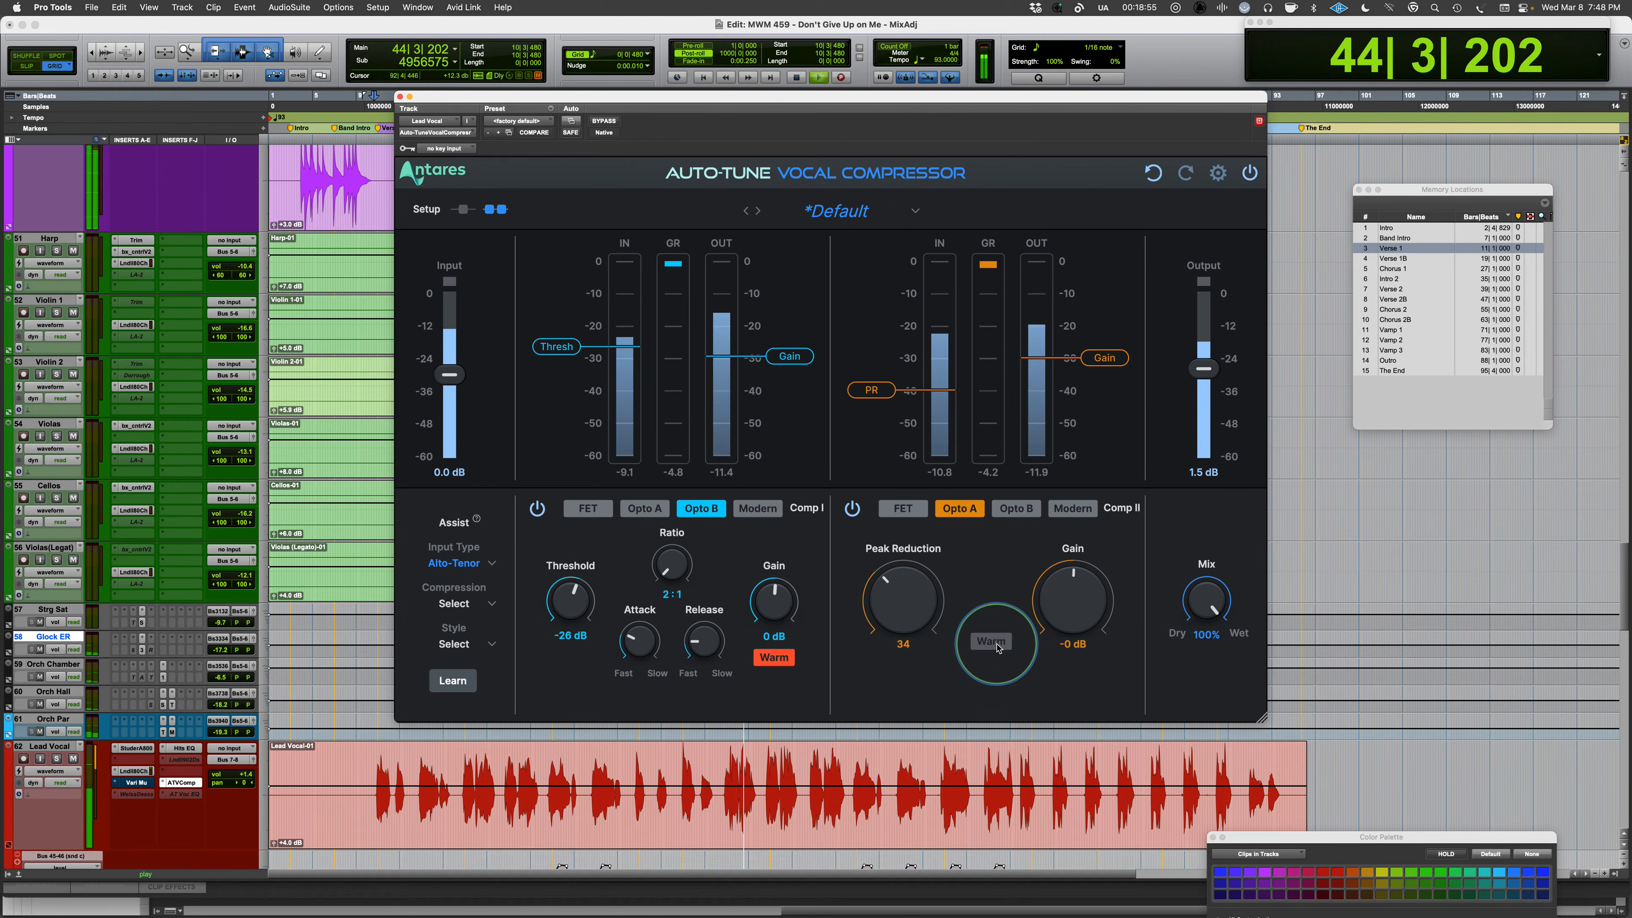
{"action": "left_click_drag", "start_coordinate": [1066, 614], "coordinate": [1063, 604]}
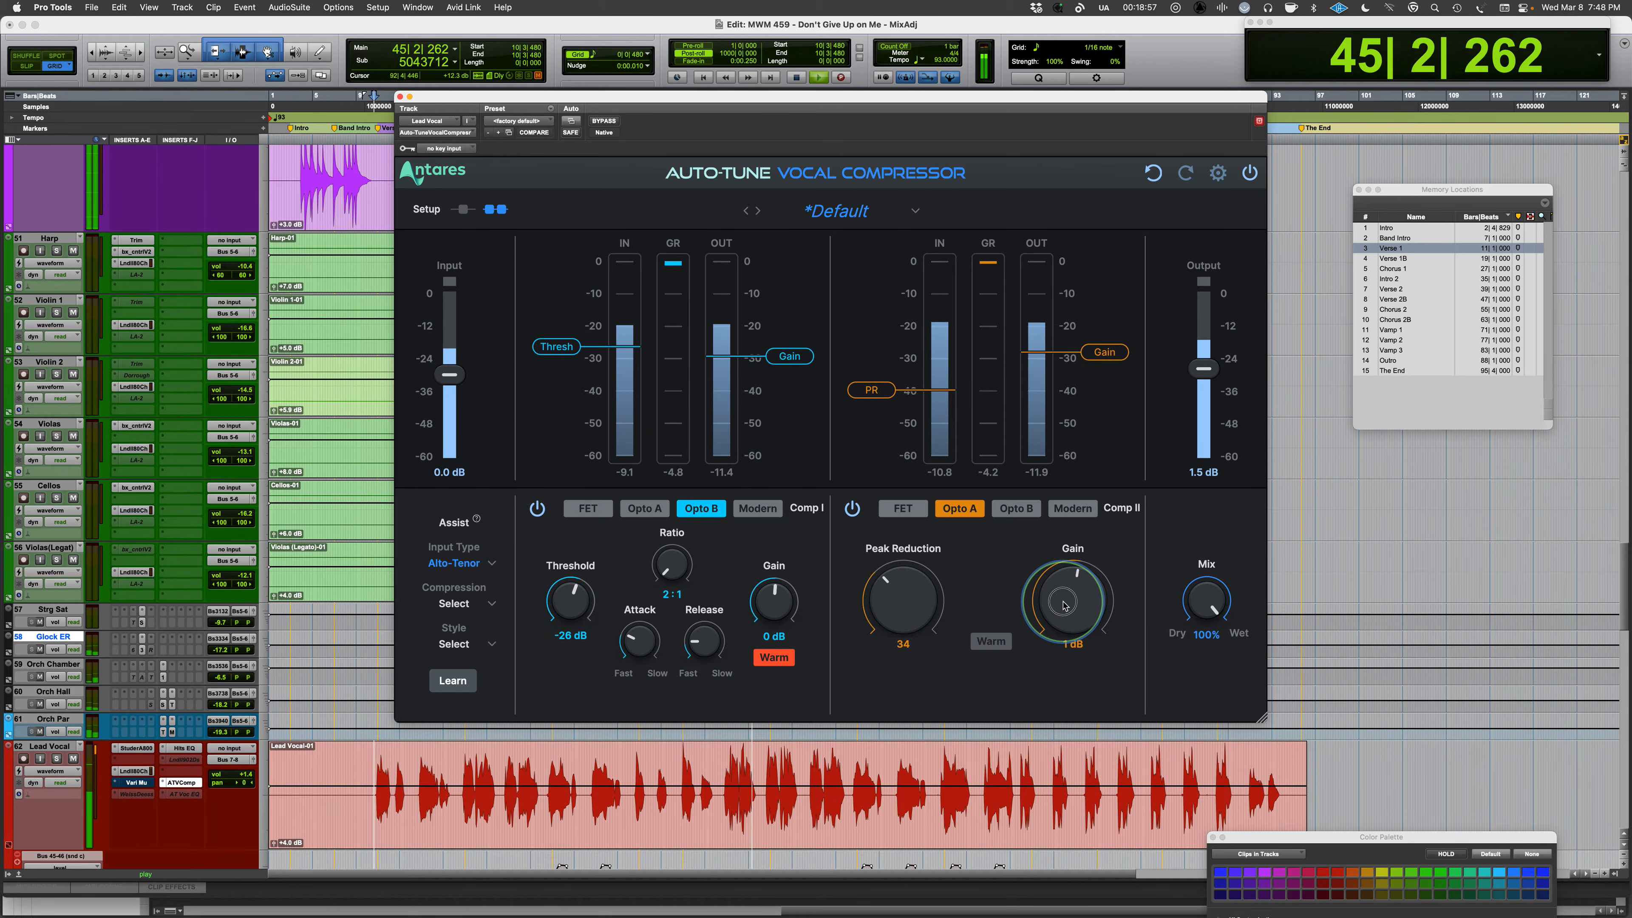
Compare the Opto B into Opto A chain with the bypassed vocal in the full mix.
{"action": "left_click", "coordinate": [607, 122]}
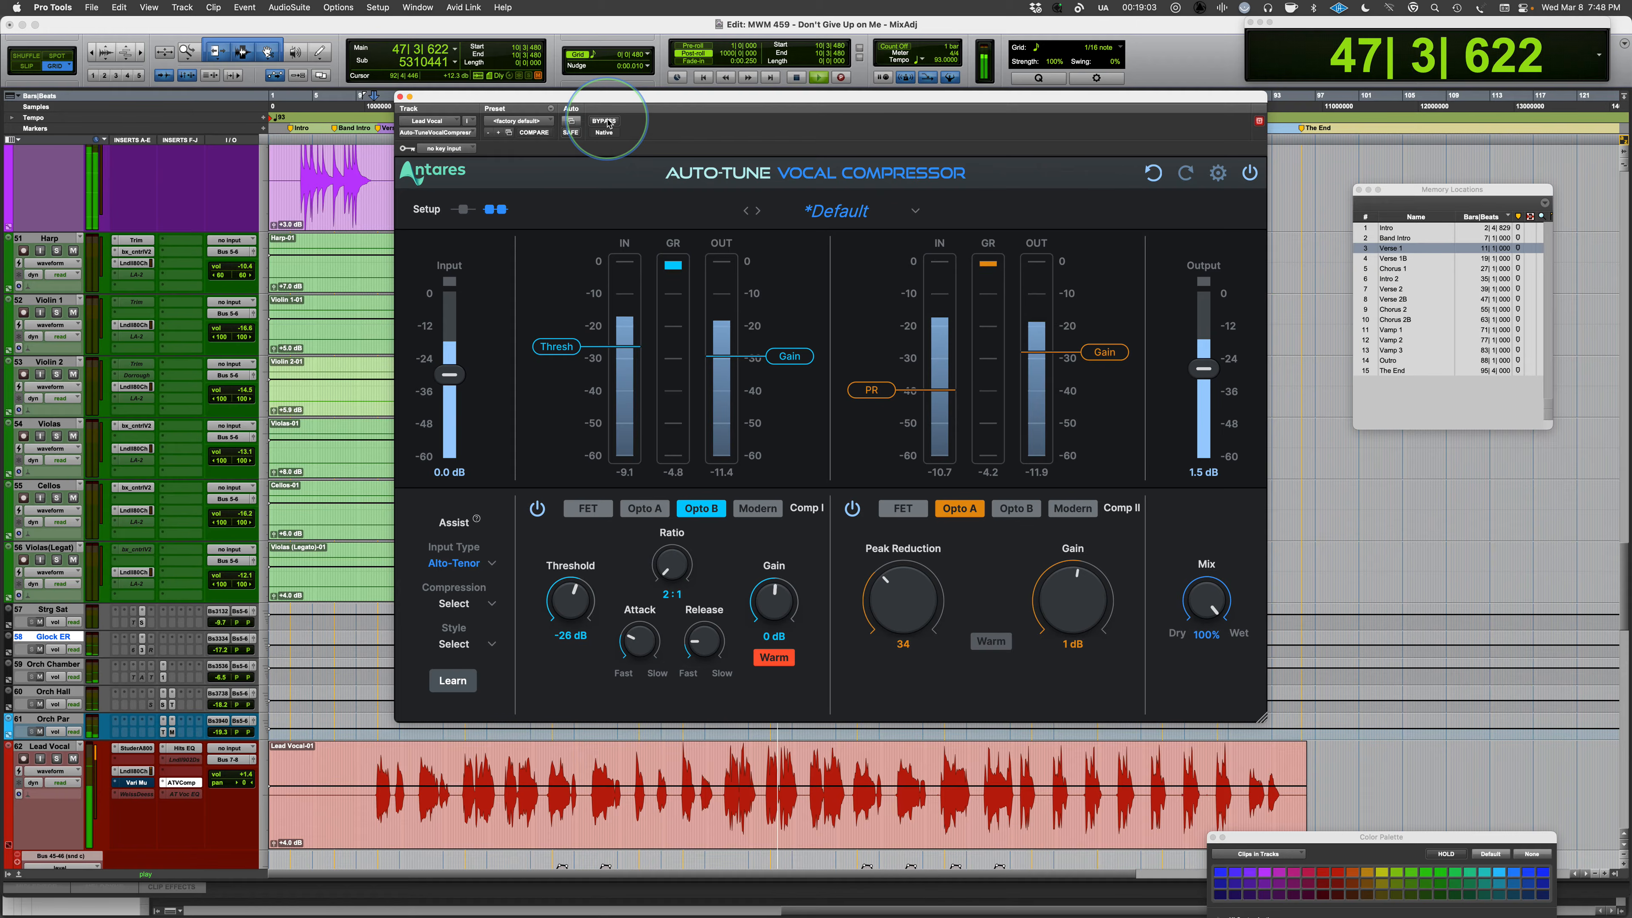
{"action": "left_click", "coordinate": [608, 122]}
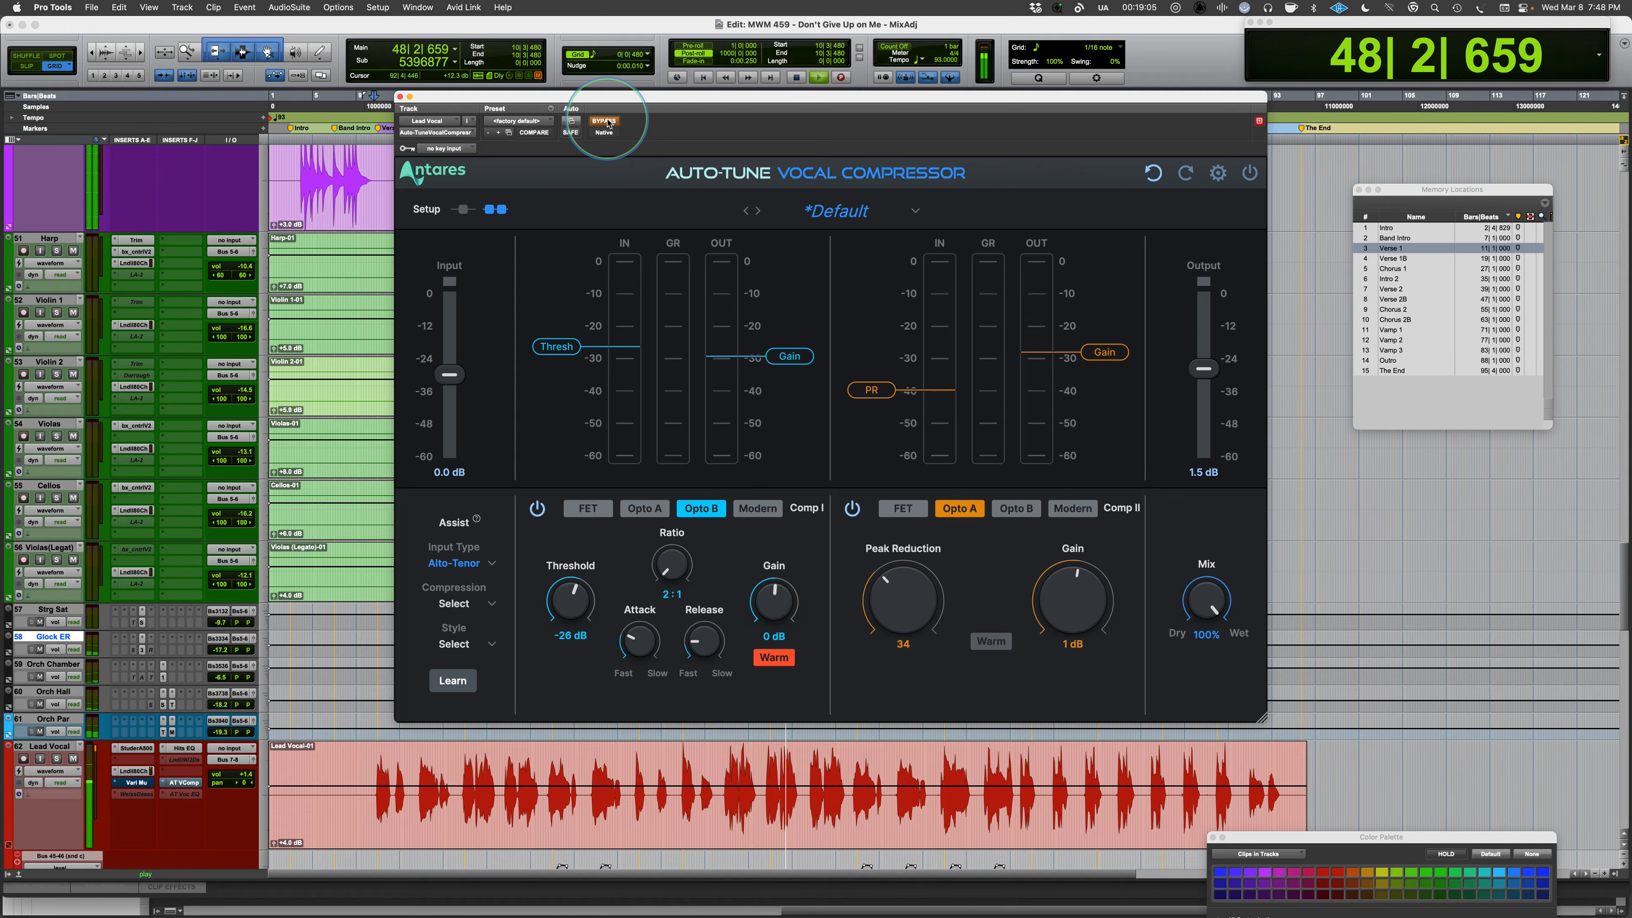
{"action": "left_click", "coordinate": [607, 122]}
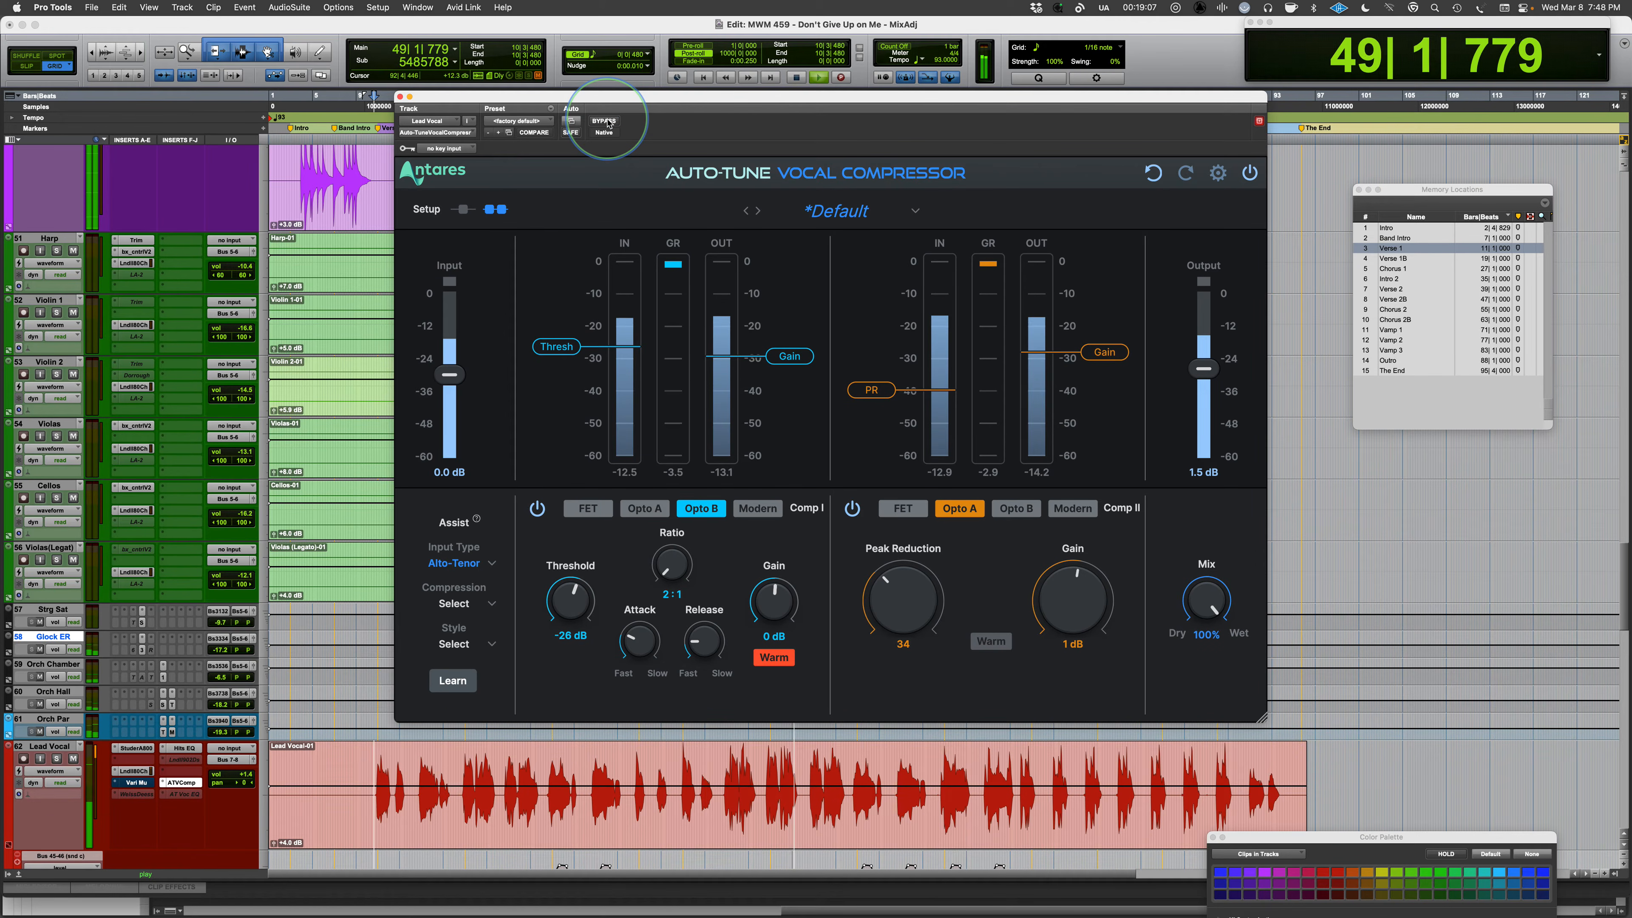
Stop playback, bypass the Lead Vocal's Auto-Tune Vocal Compressor, and copy it to the insert slot directly above.
{"action": "key", "text": "space"}
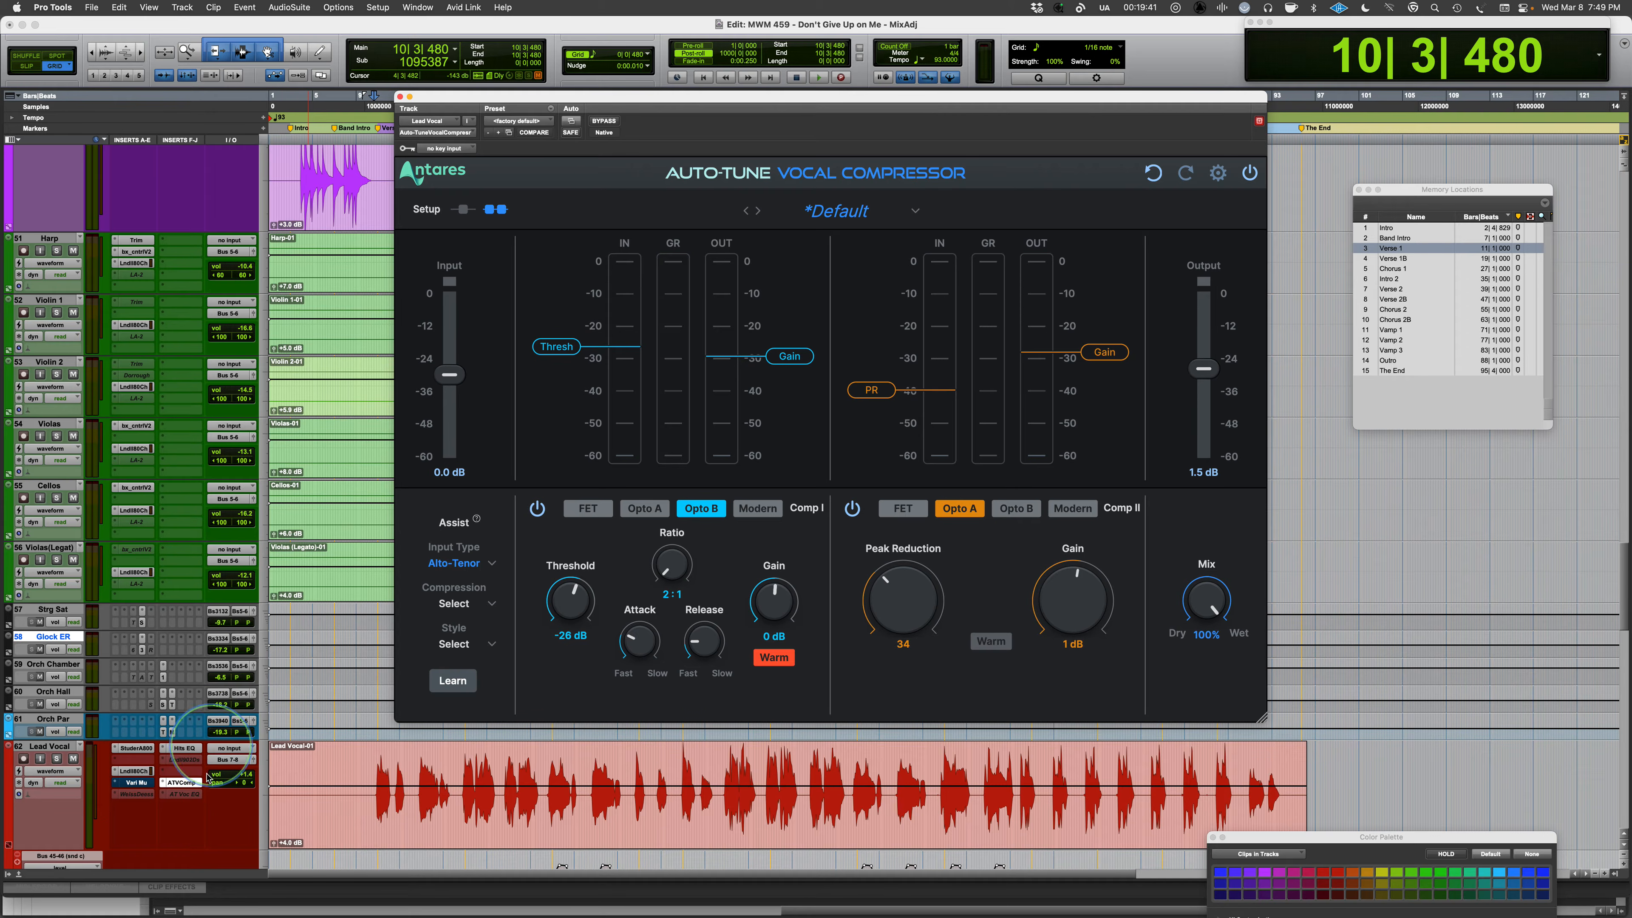
{"action": "left_click", "coordinate": [183, 776], "text": "super"}
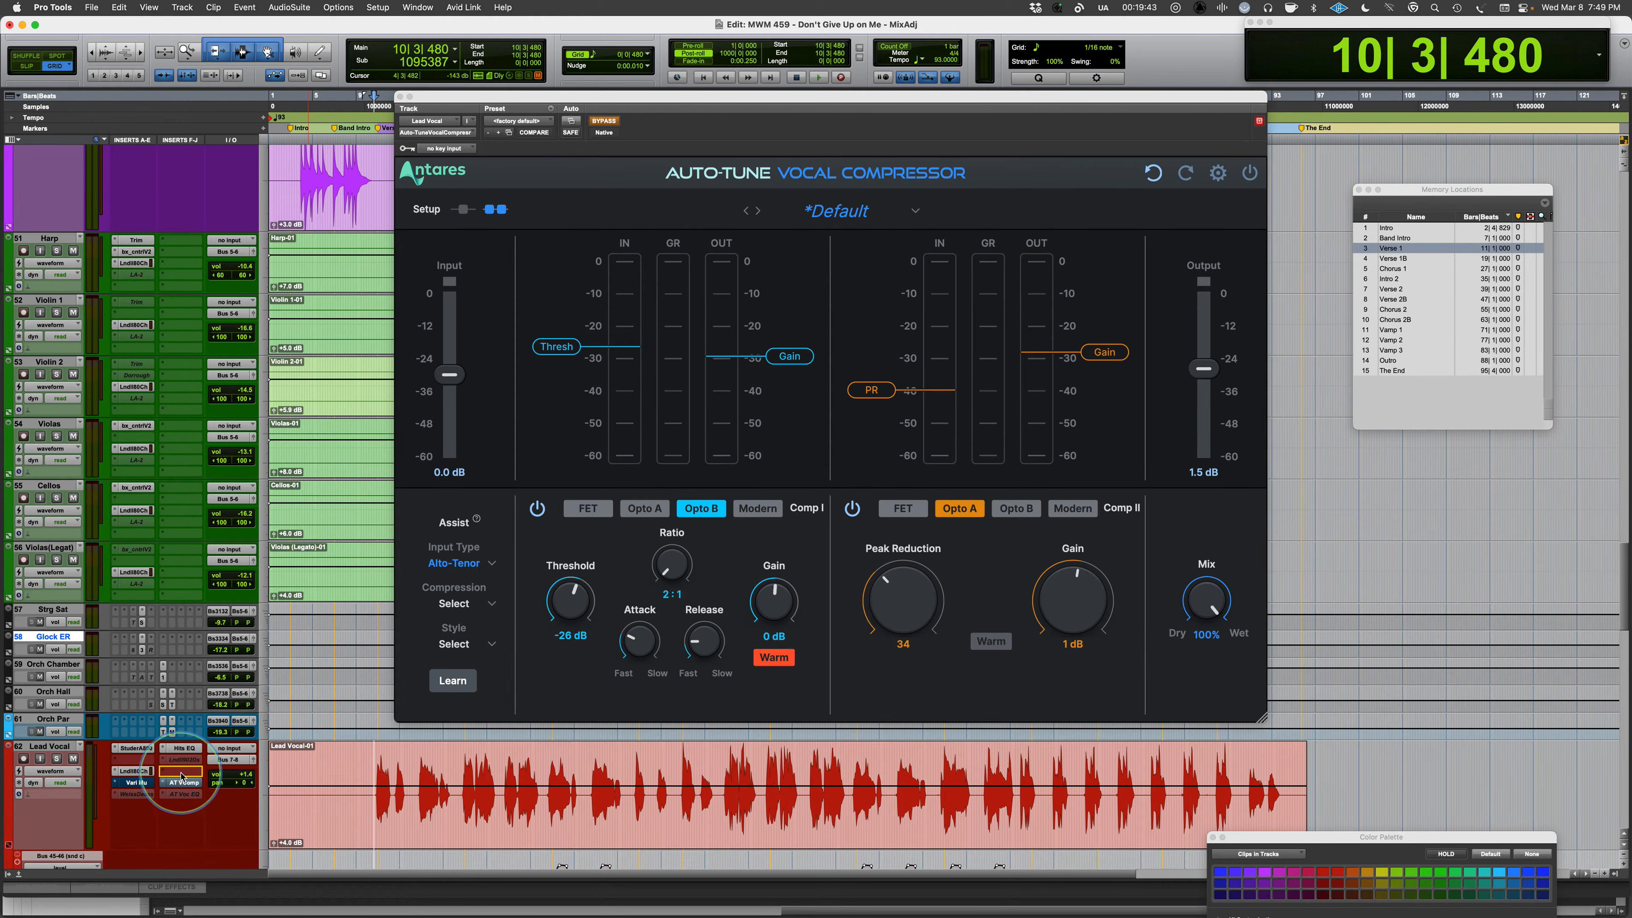
{"action": "left_click_drag", "start_coordinate": [181, 776], "coordinate": [182, 772]}
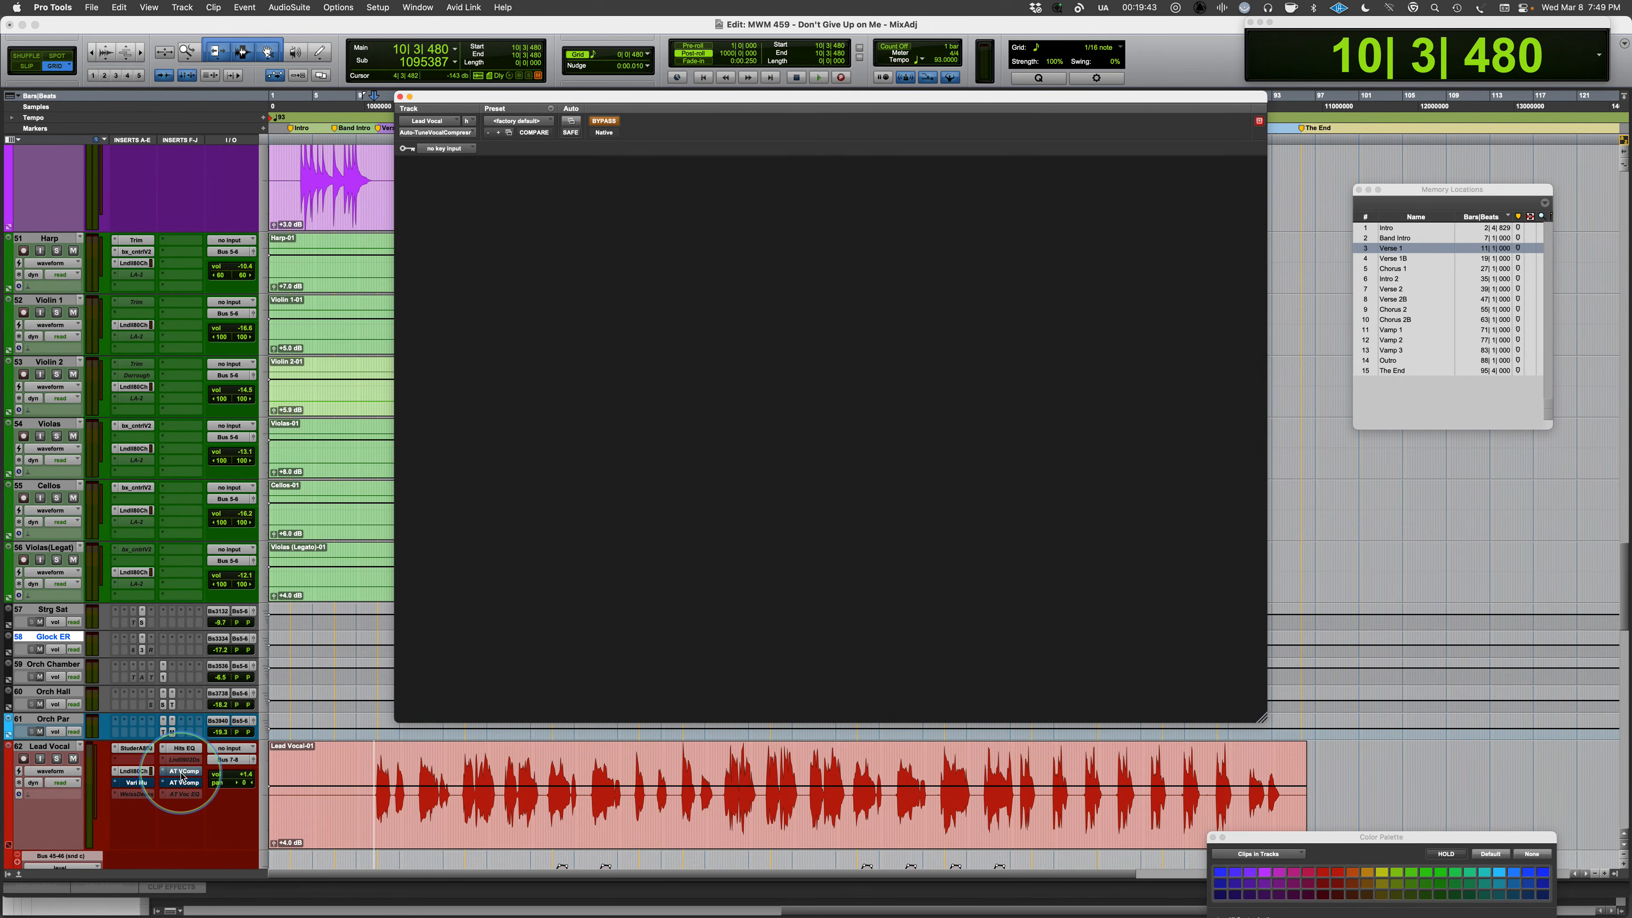
Activate the copied compressor and load its Default preset.
{"action": "left_click", "coordinate": [614, 122]}
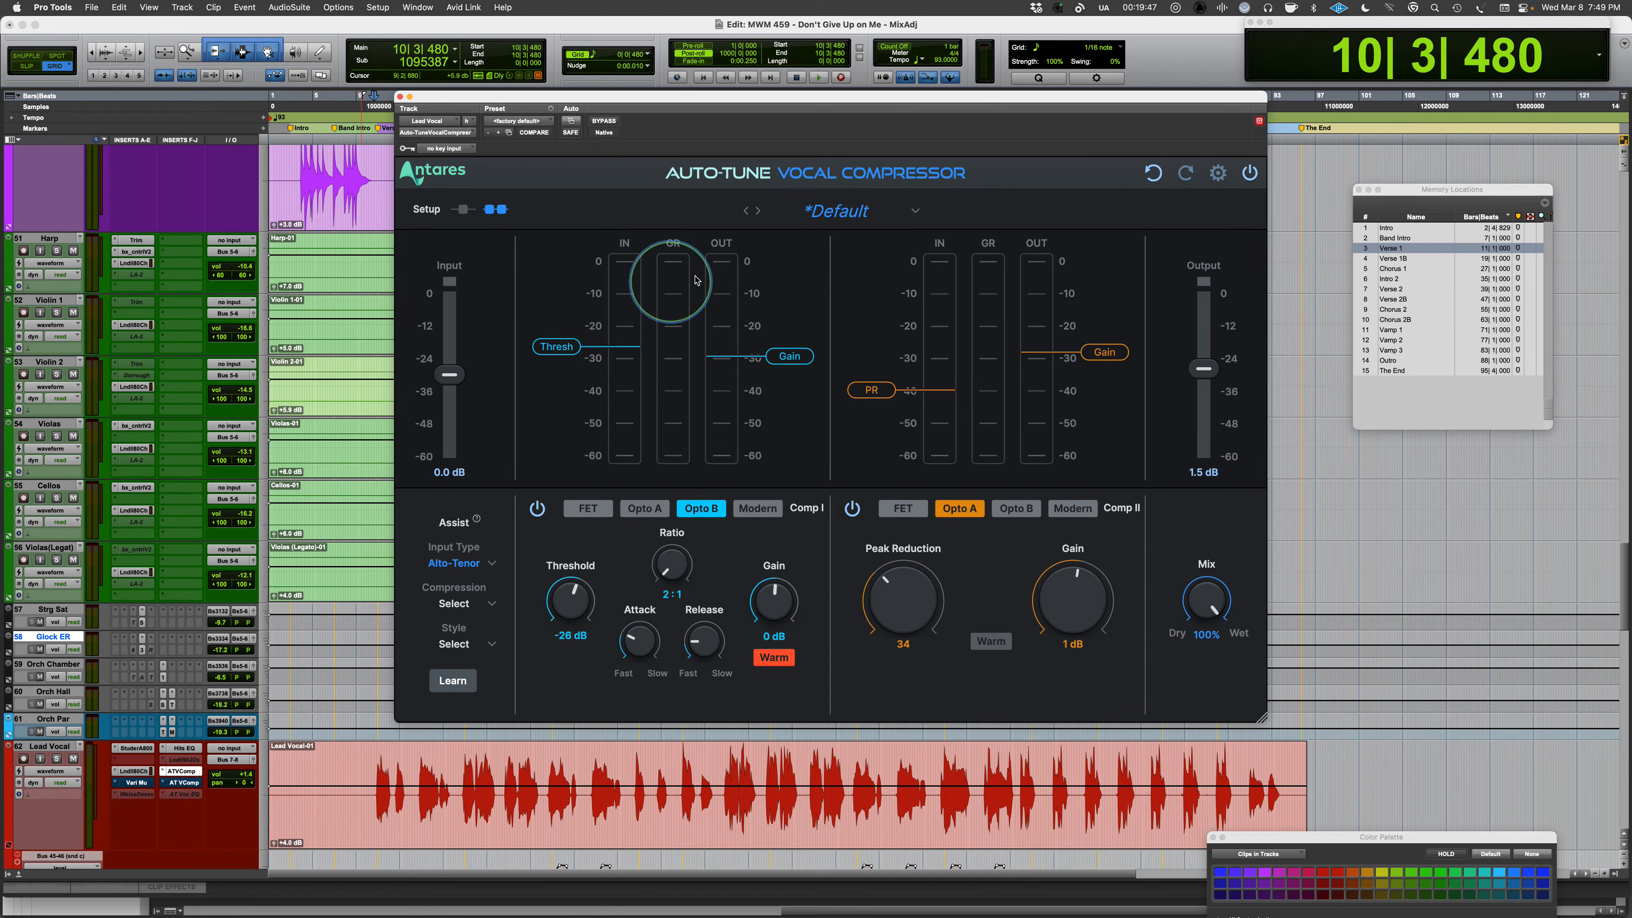
{"action": "left_click", "coordinate": [840, 213]}
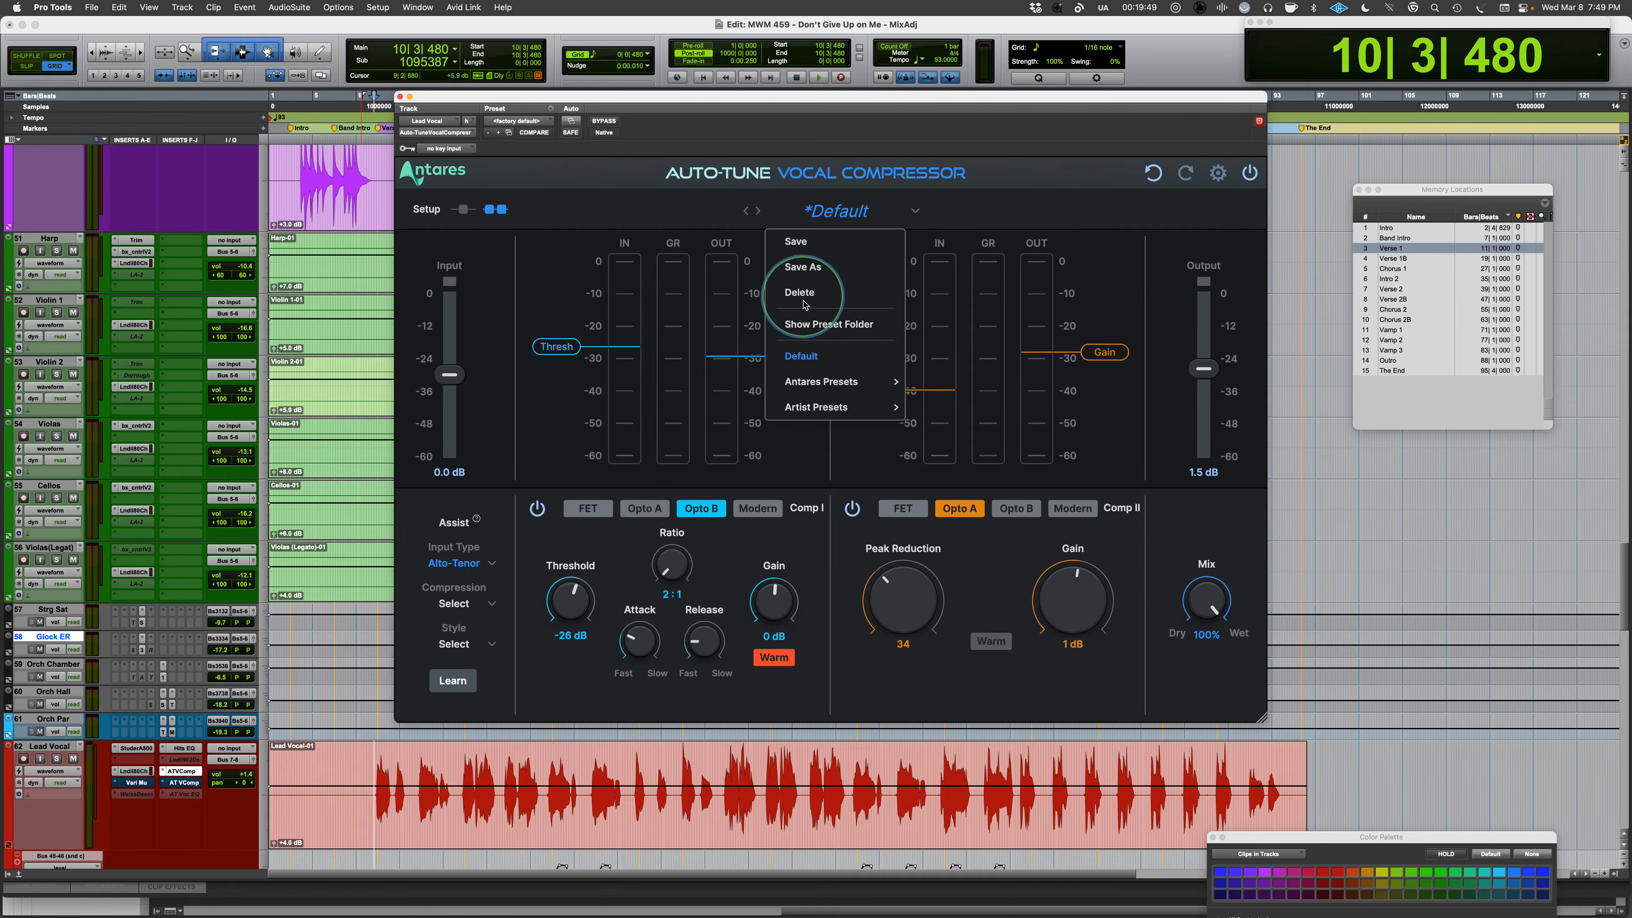
{"action": "left_click", "coordinate": [800, 356]}
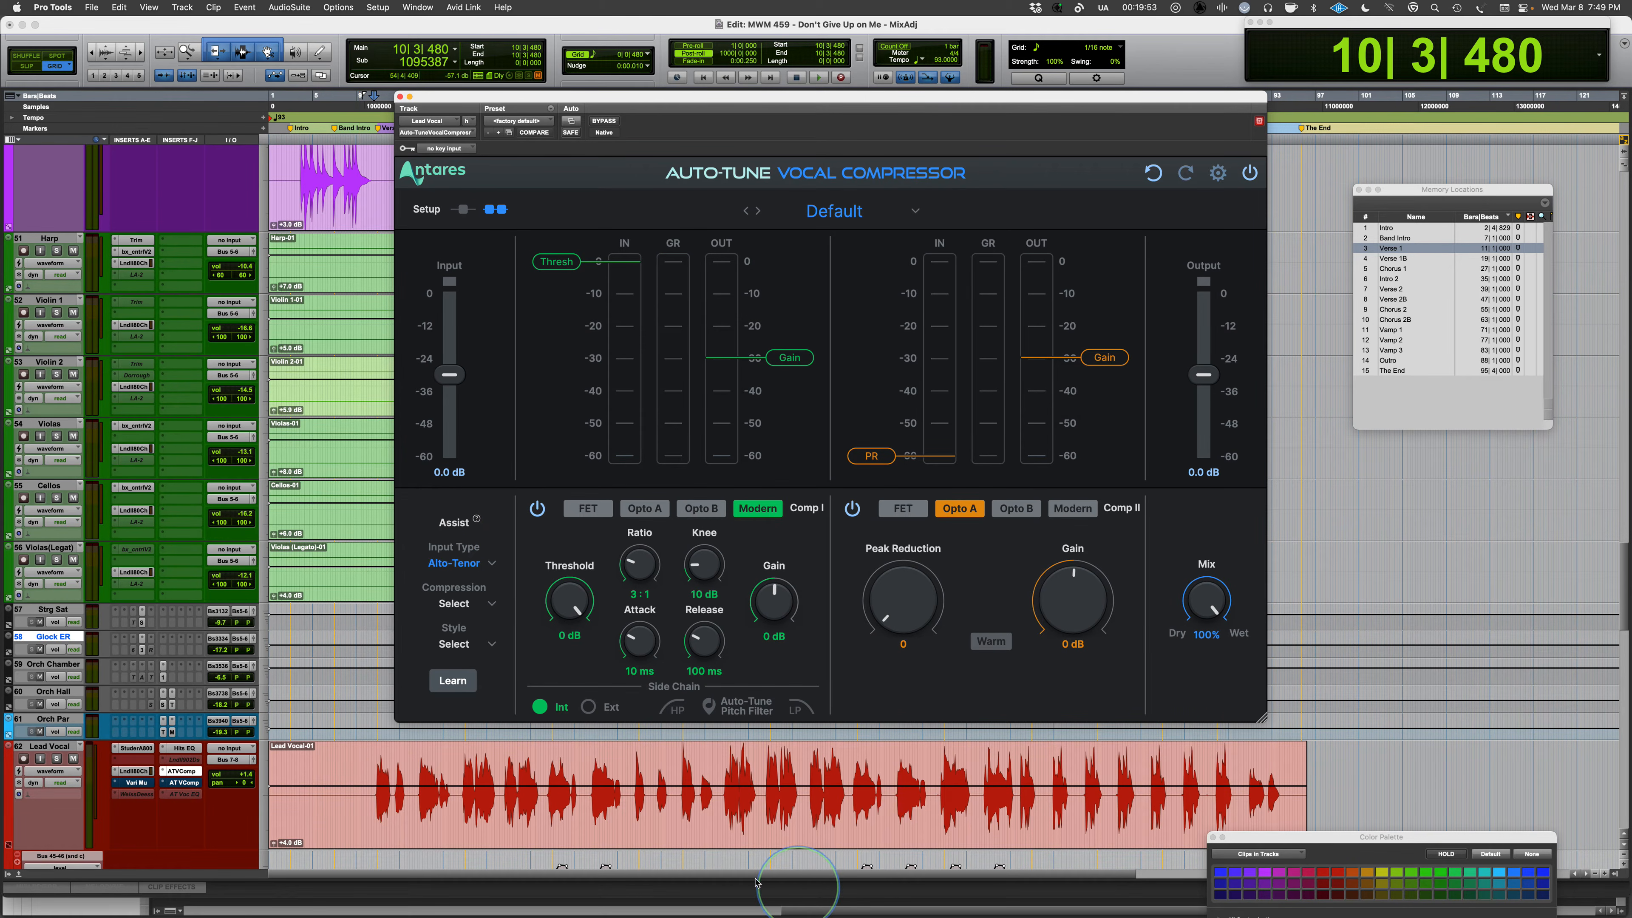
Start playback from around bar 50 on the Lead Vocal track and solo the vocal.
{"action": "left_click", "coordinate": [765, 764]}
{"action": "left_click", "coordinate": [809, 765]}
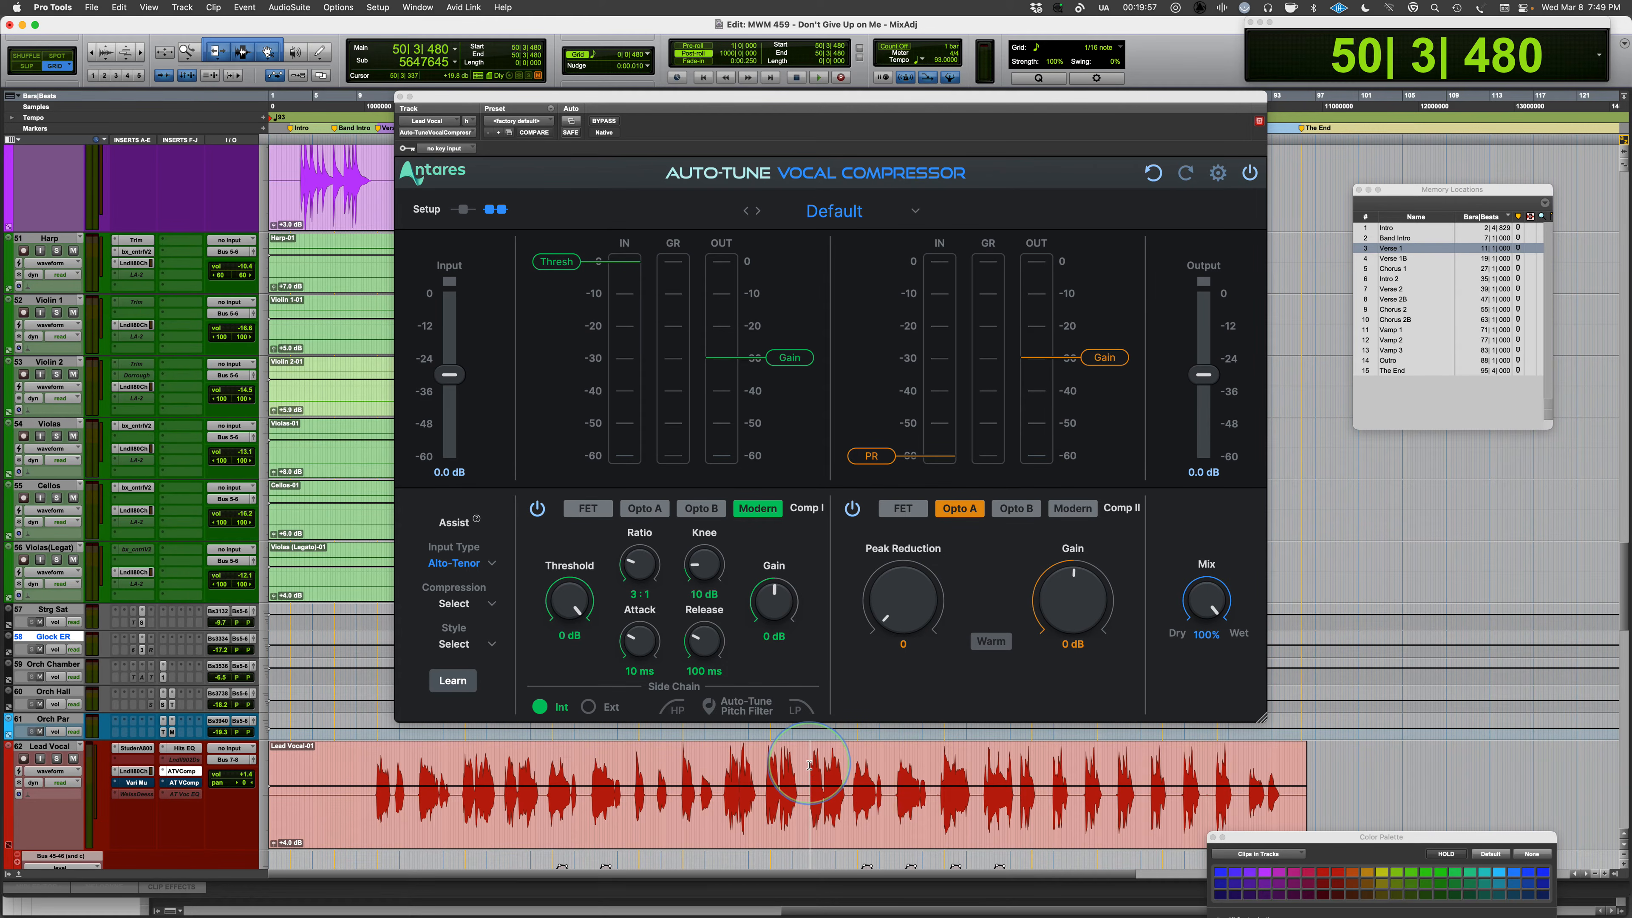
{"action": "key", "text": "space"}
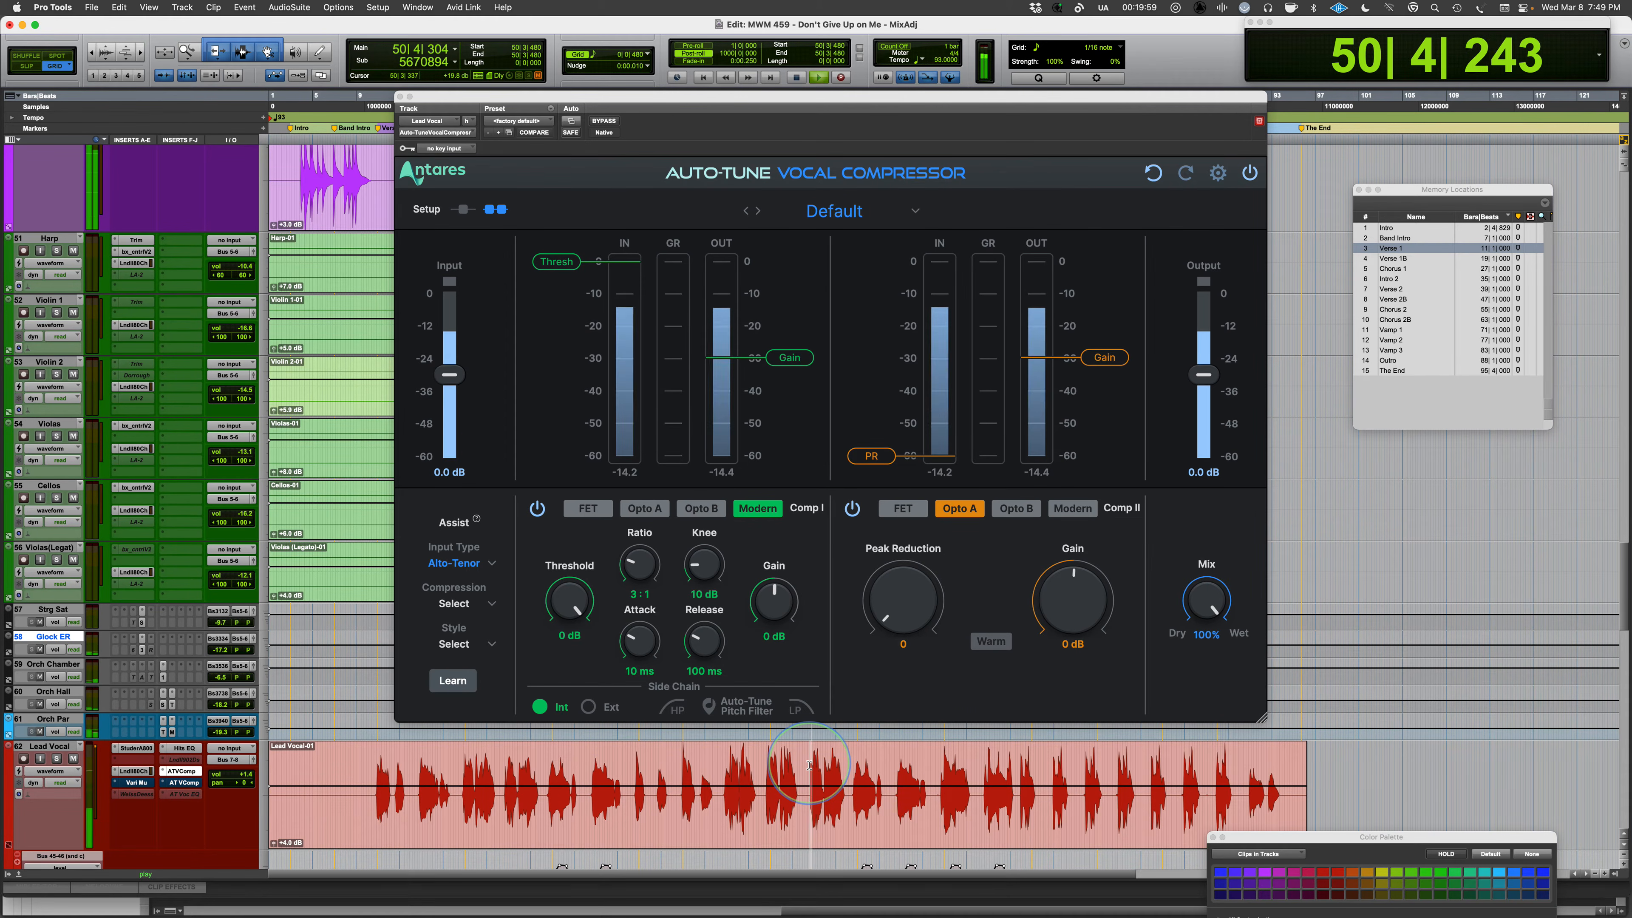
{"action": "left_click", "coordinate": [56, 758]}
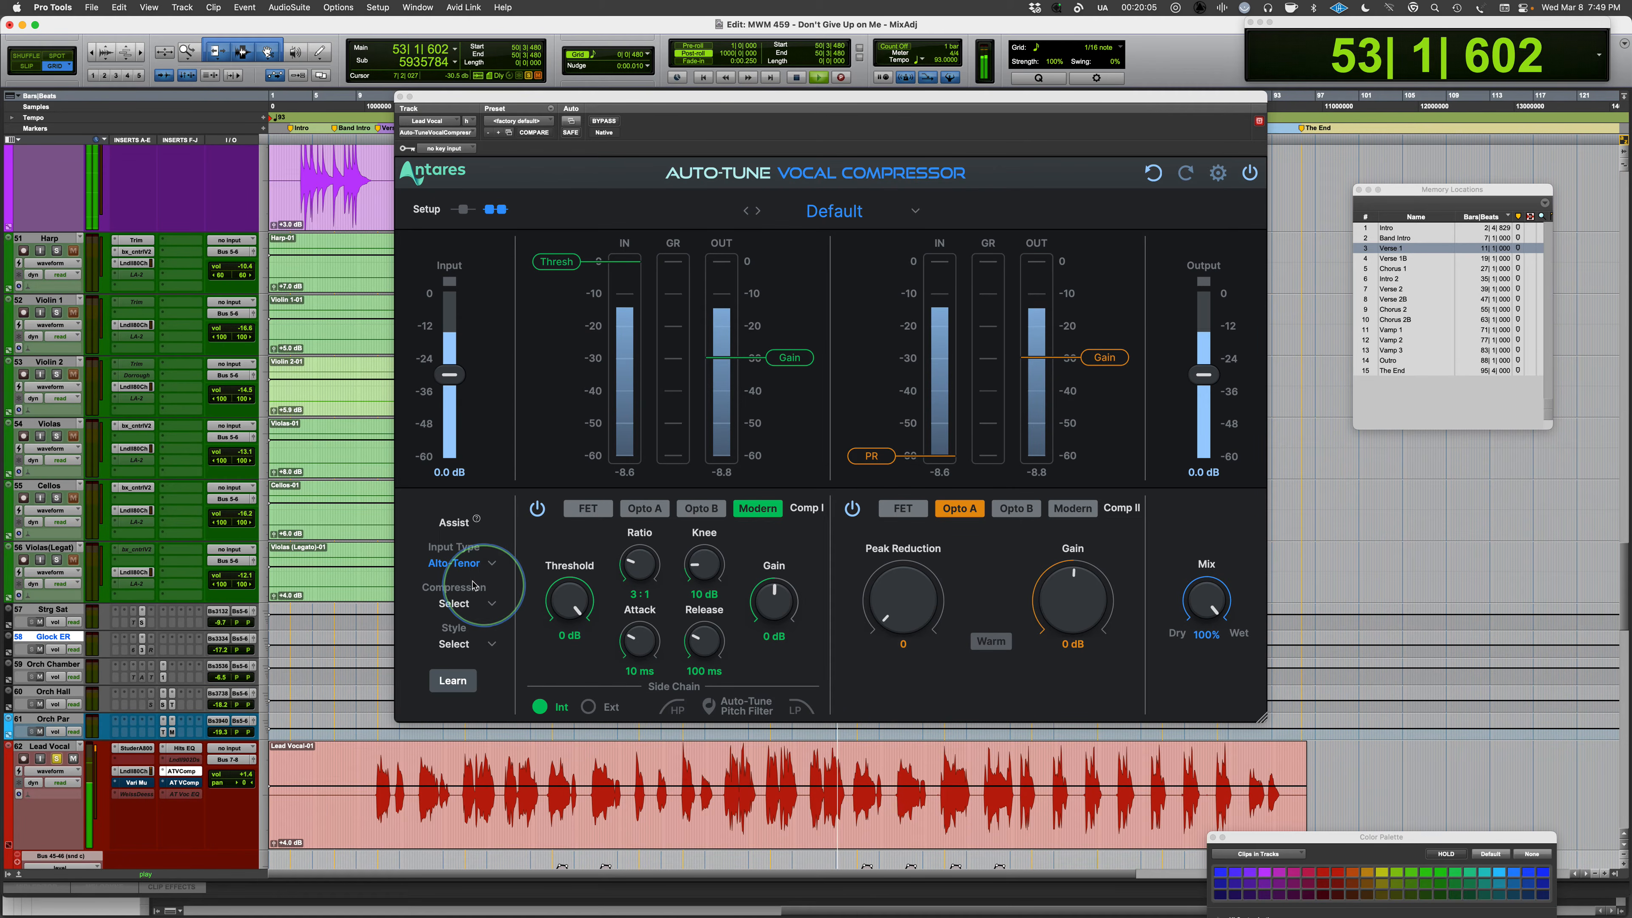
Stop playback and set the compressor's Assist to Controlled compression with the Warm & Full style.
{"action": "key", "text": "space"}
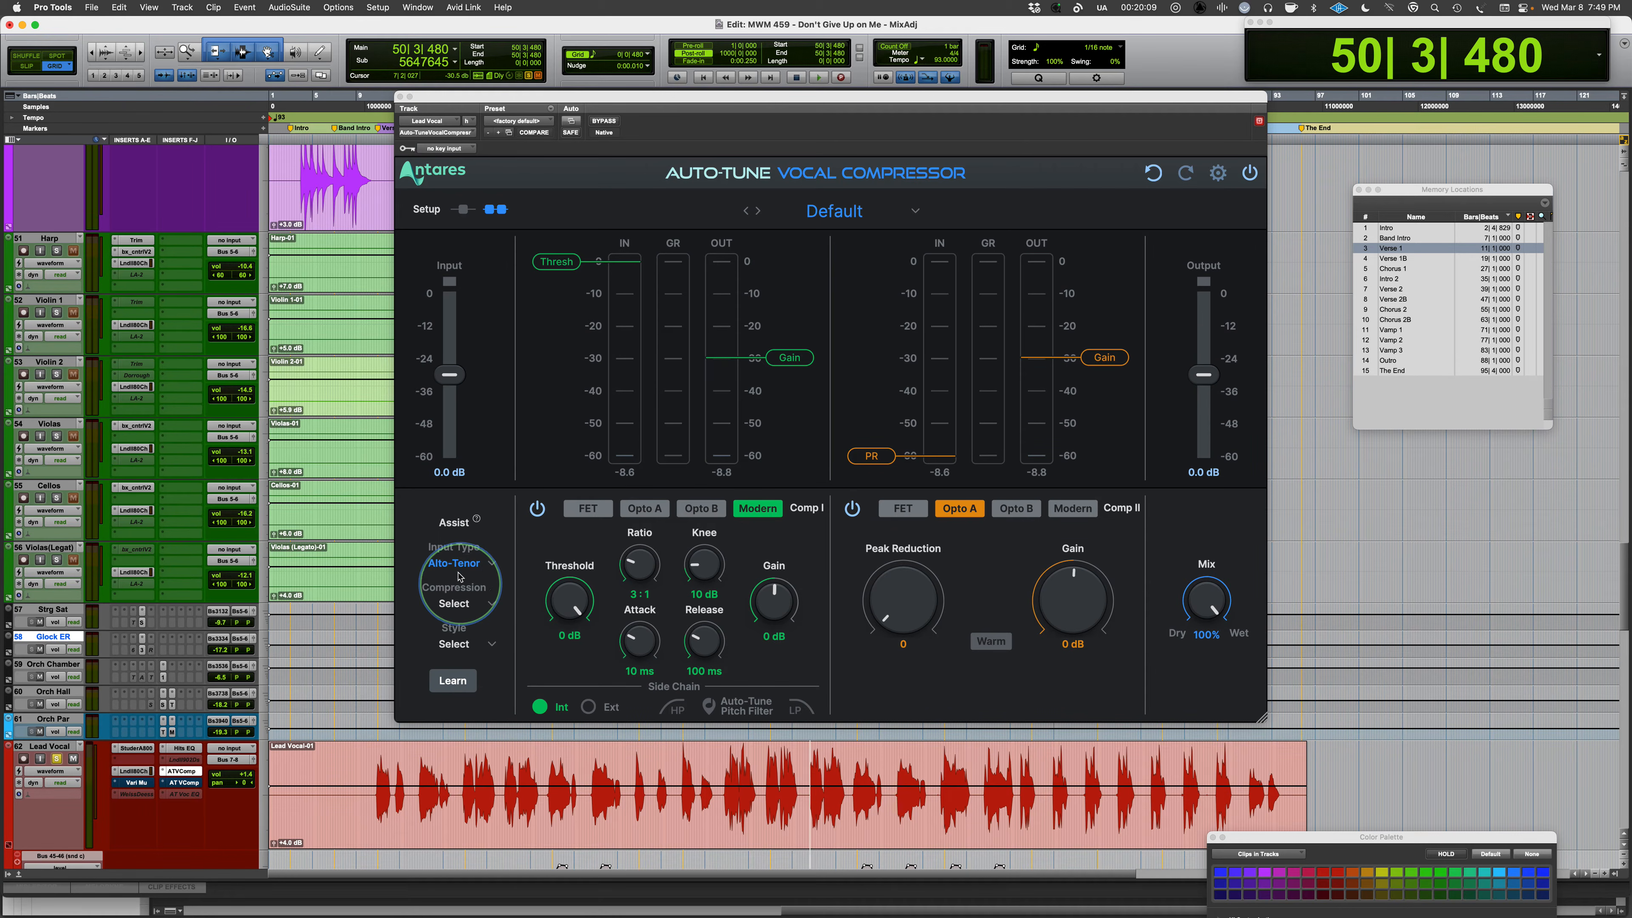
{"action": "left_click", "coordinate": [460, 604]}
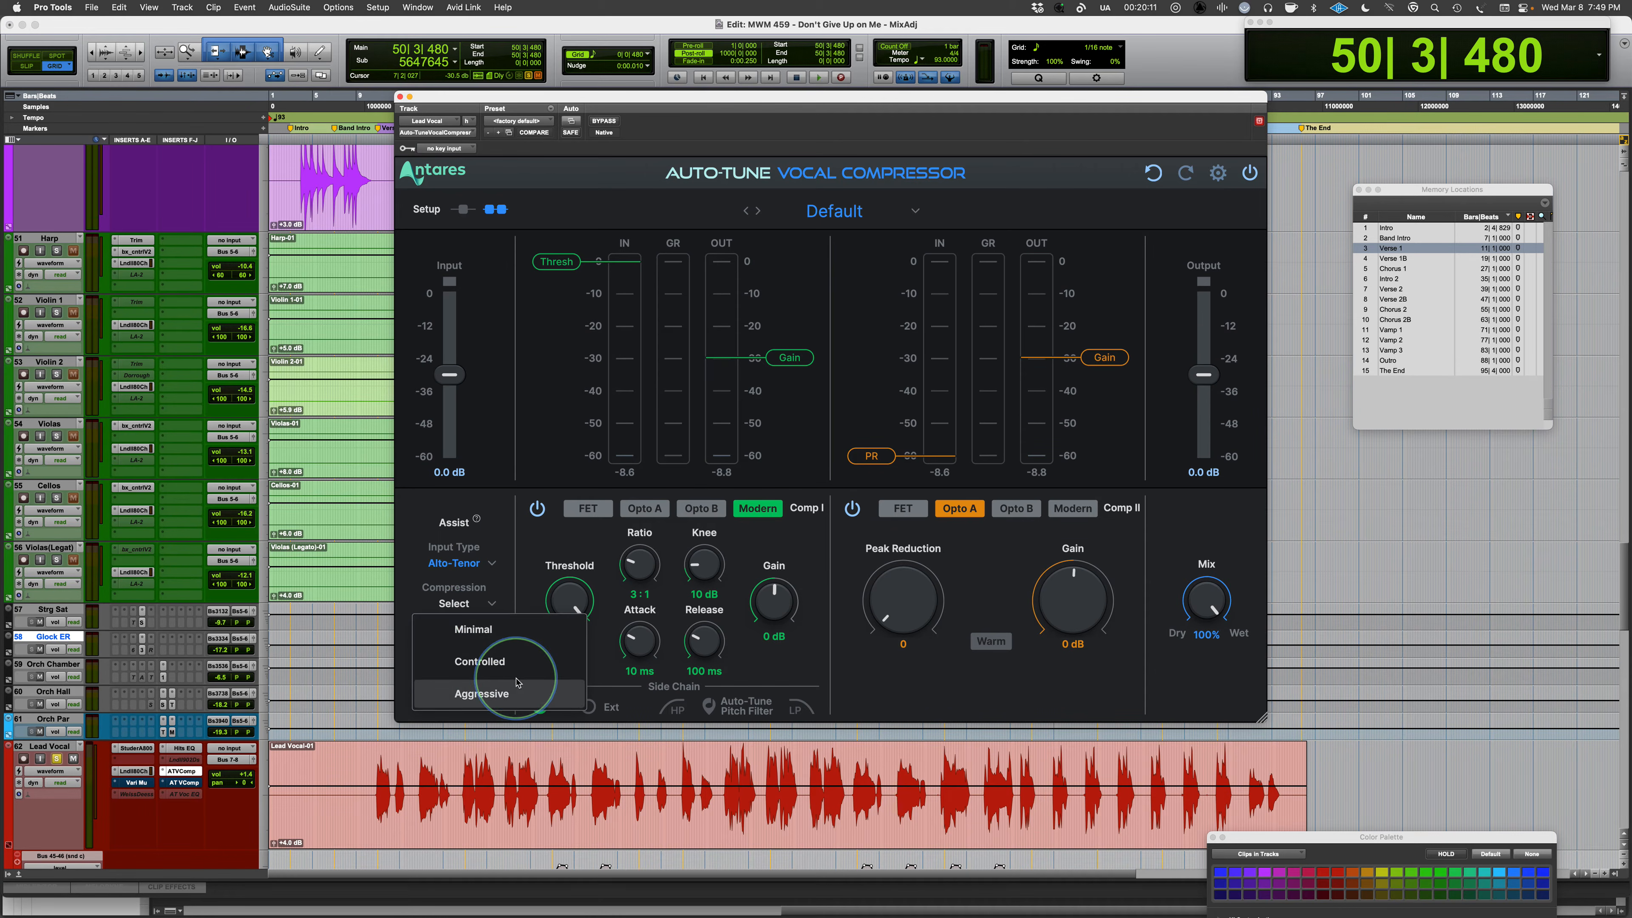
{"action": "left_click", "coordinate": [481, 629]}
{"action": "left_click", "coordinate": [459, 644]}
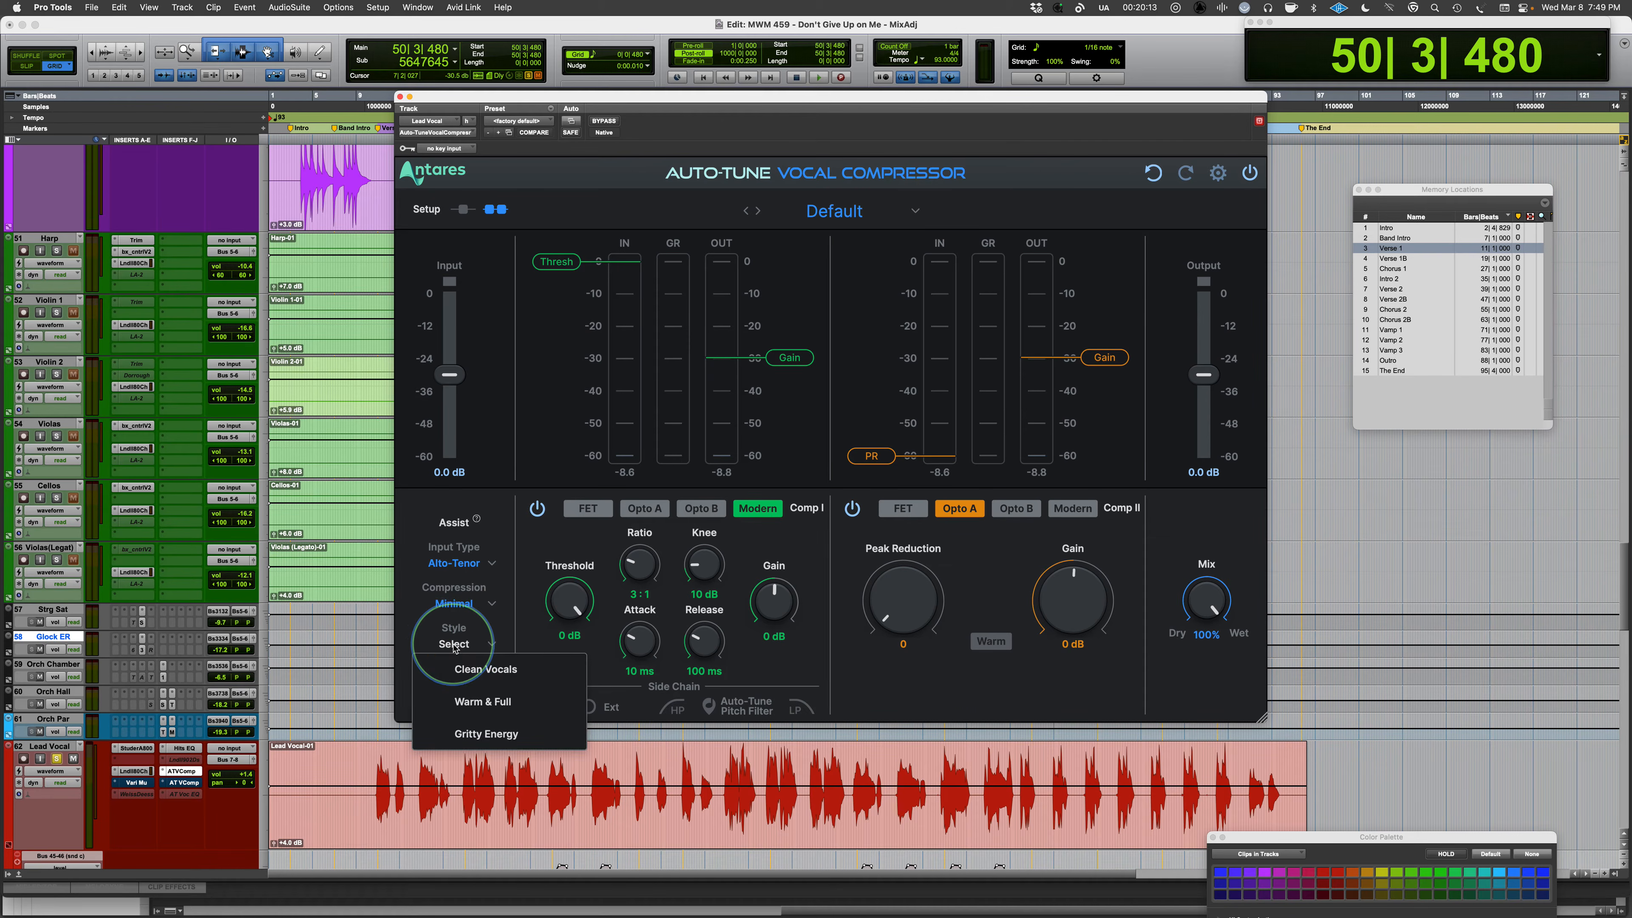
{"action": "left_click", "coordinate": [503, 714]}
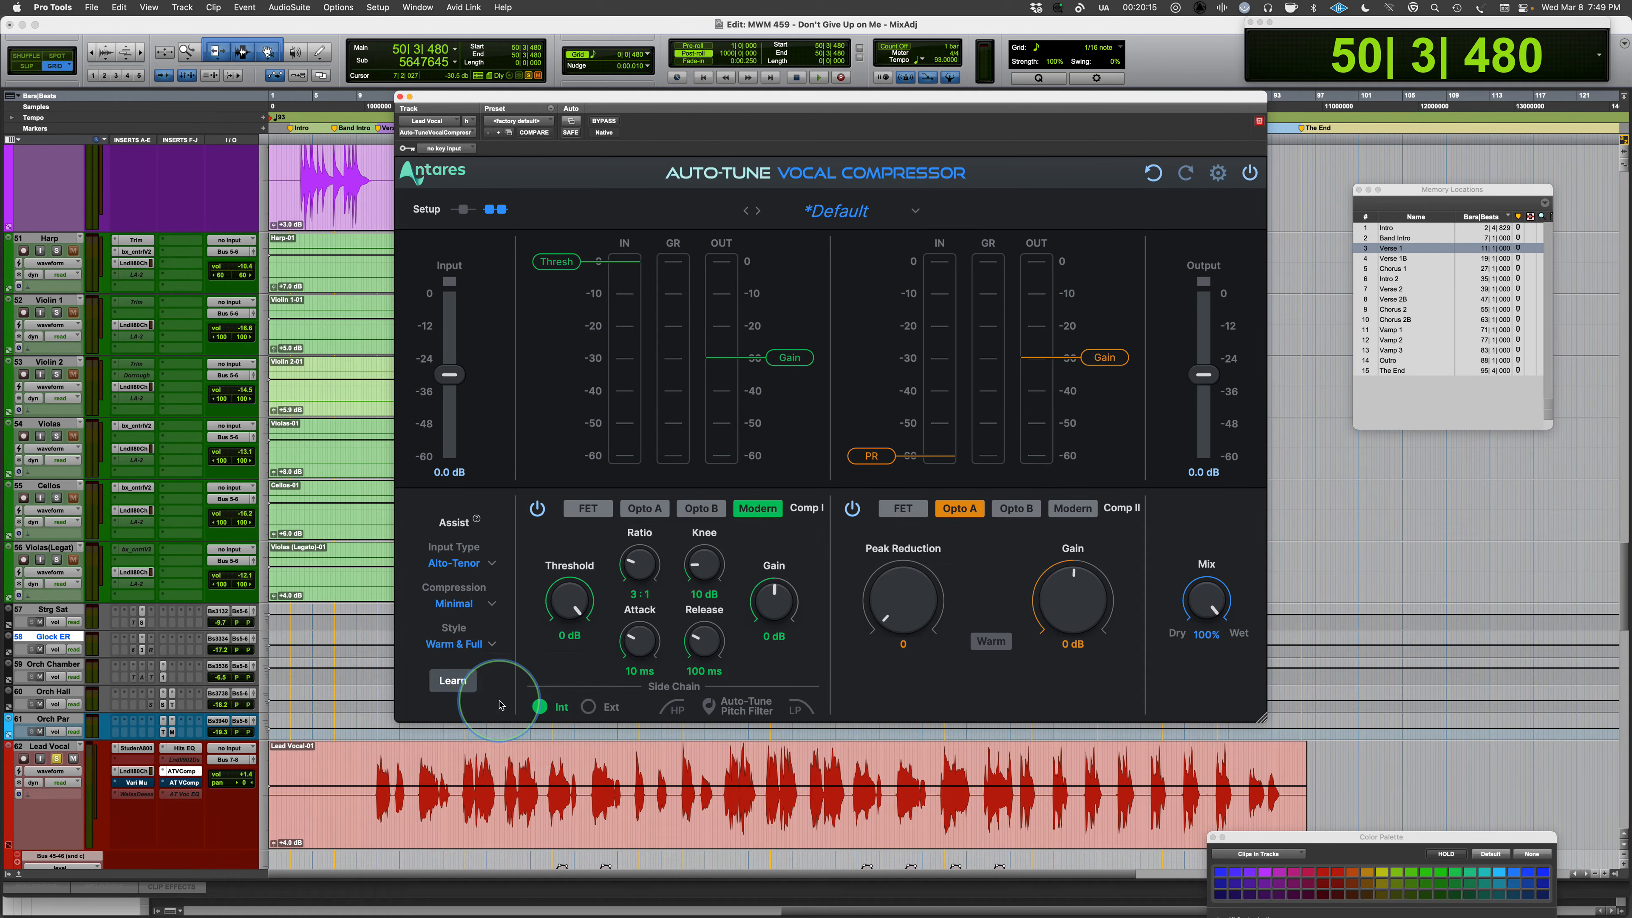
{"action": "left_click", "coordinate": [456, 604]}
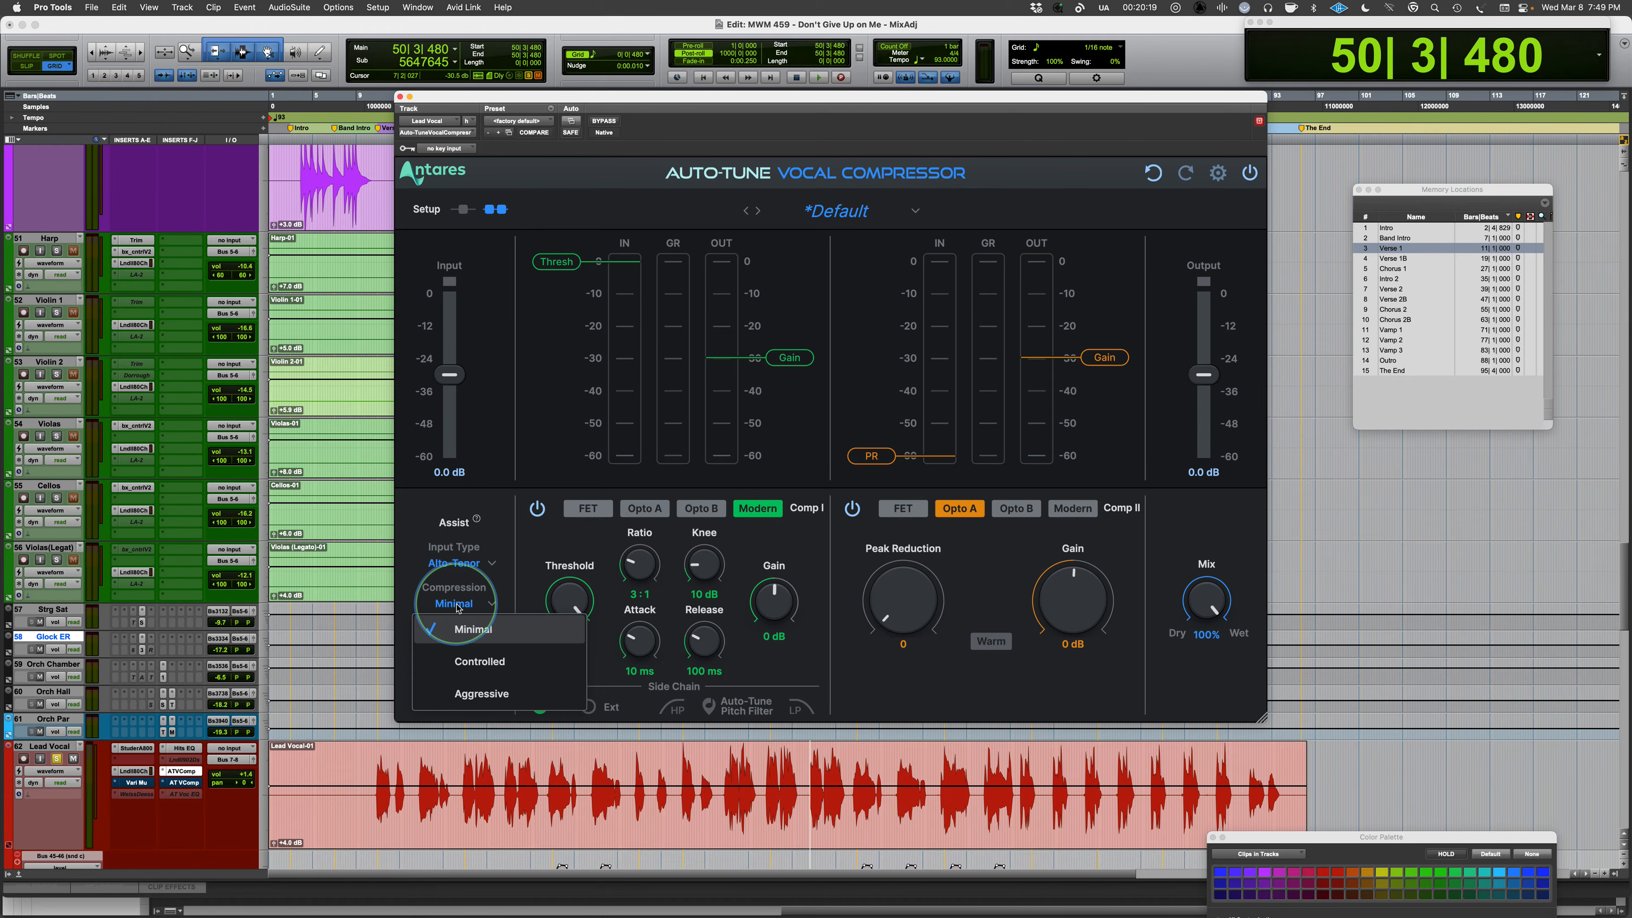
{"action": "left_click", "coordinate": [485, 662]}
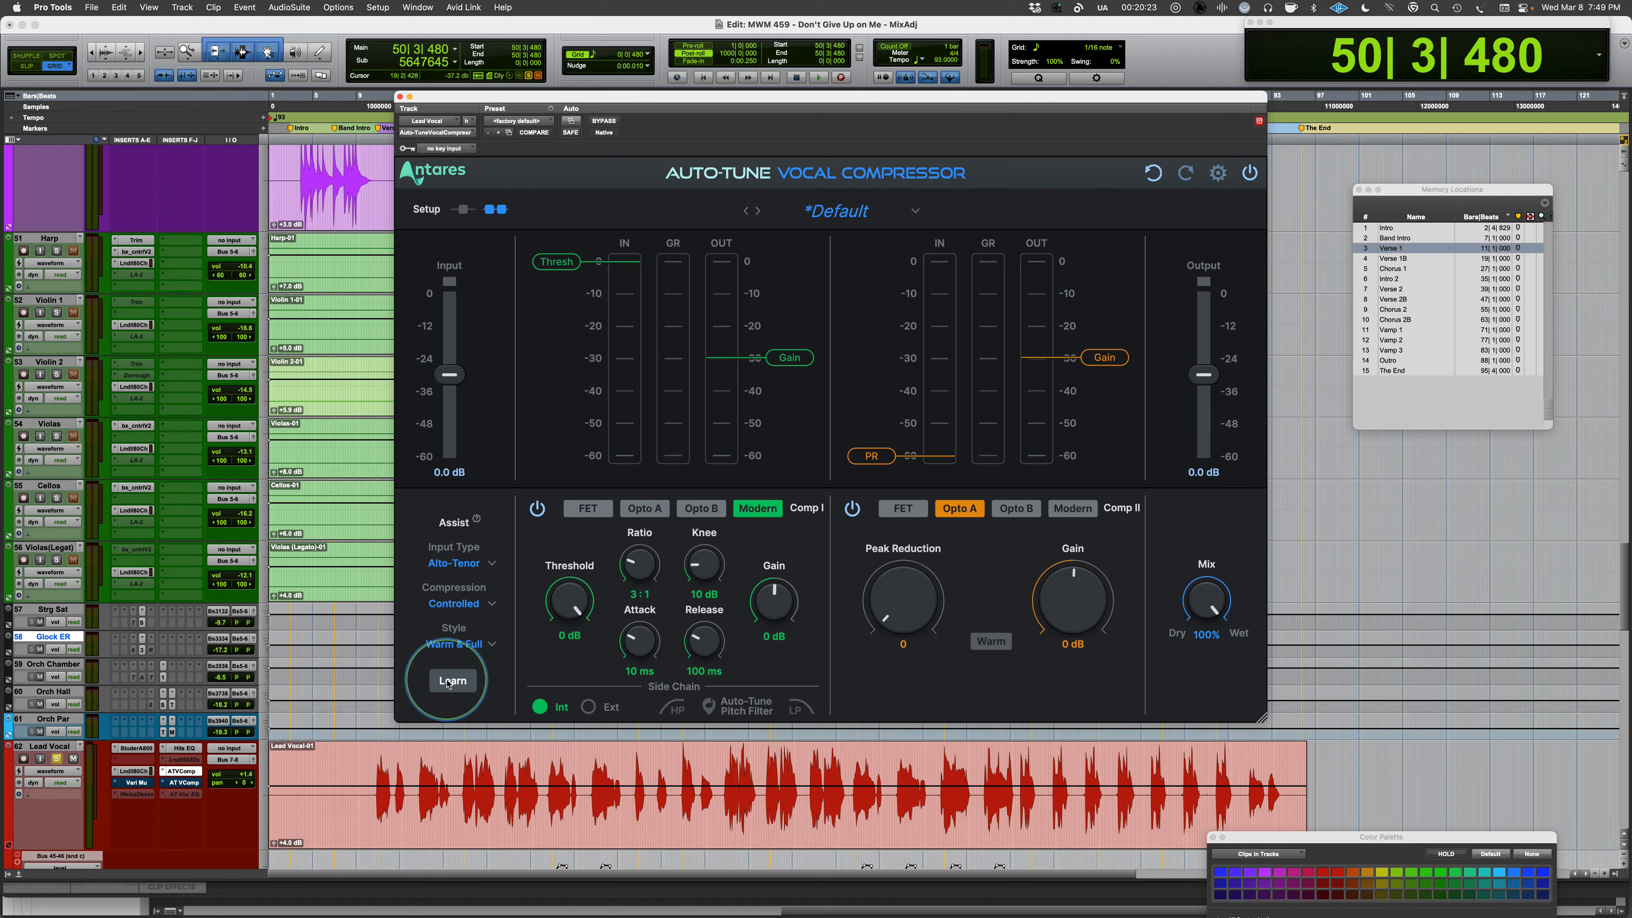
Try Assist's Learn analysis on the vocal from around bar 50, then dismiss it and stop playback.
{"action": "key", "text": "space"}
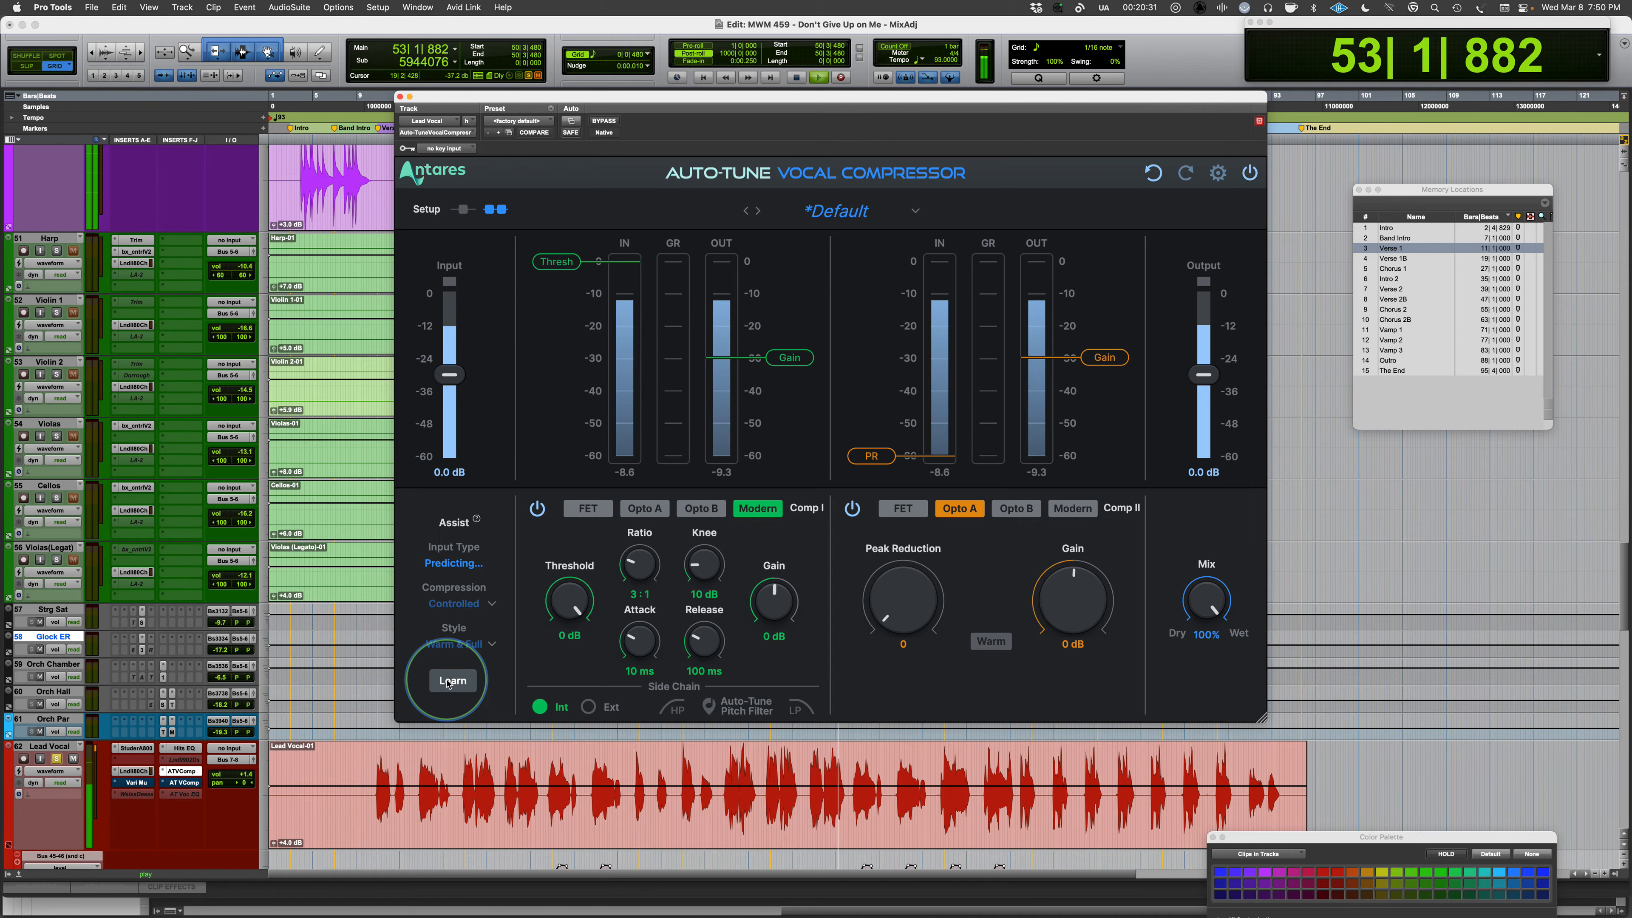
{"action": "left_click", "coordinate": [749, 451]}
{"action": "key", "text": "space"}
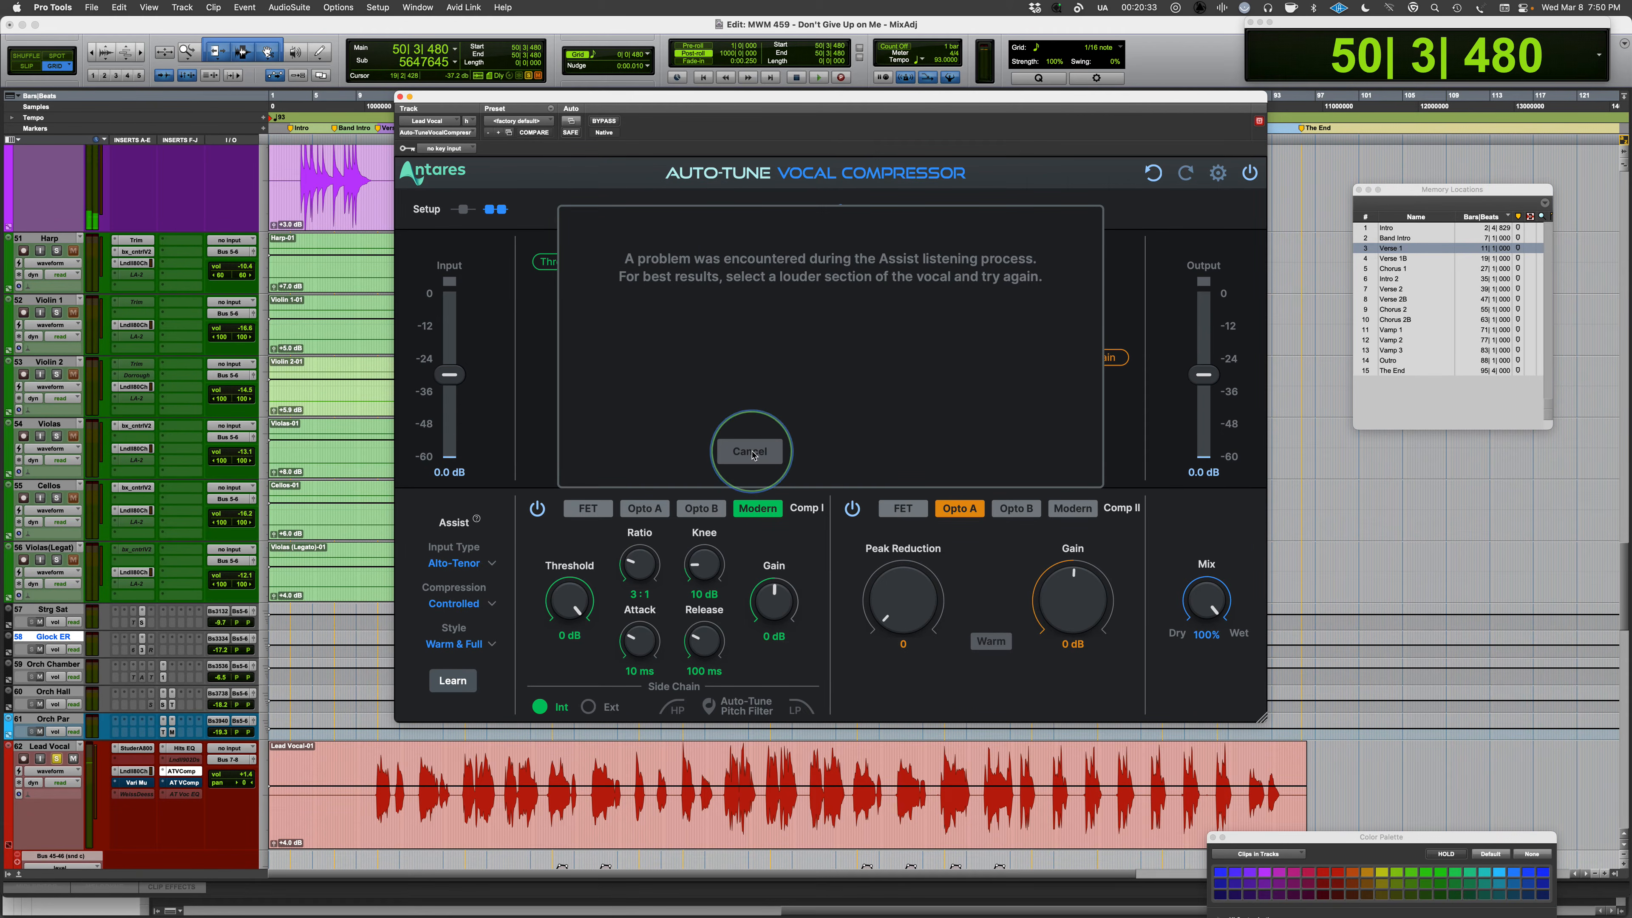
Try the Learn analysis again from a slightly earlier section of the Lead Vocal and dismiss it.
{"action": "left_click", "coordinate": [765, 763]}
{"action": "left_click", "coordinate": [460, 684]}
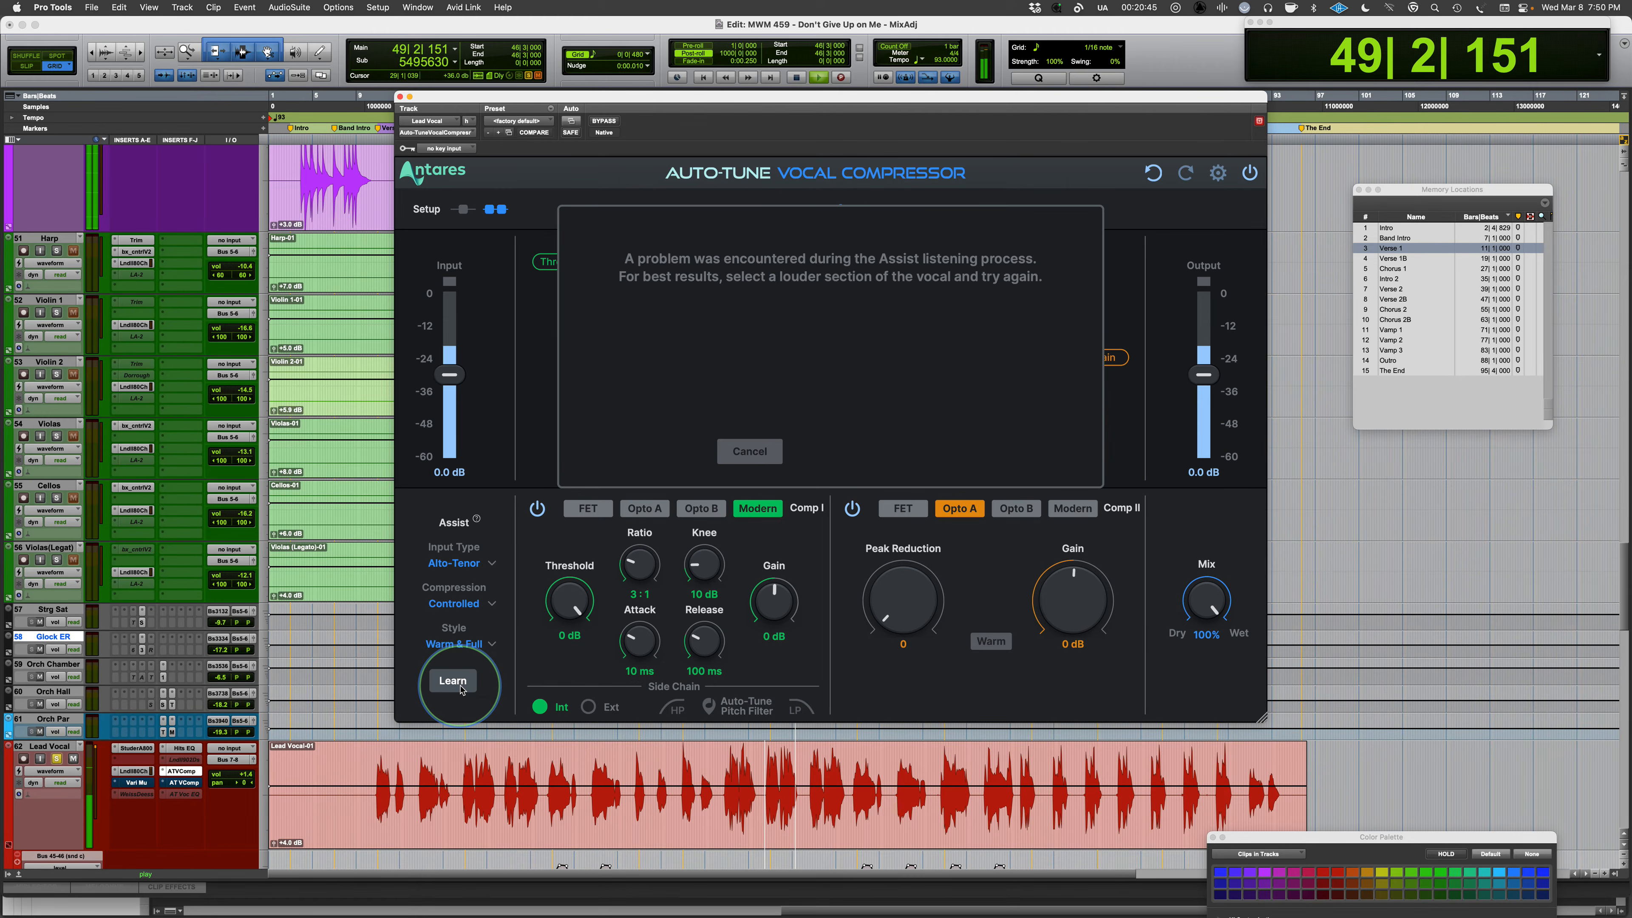
{"action": "left_click", "coordinate": [749, 450]}
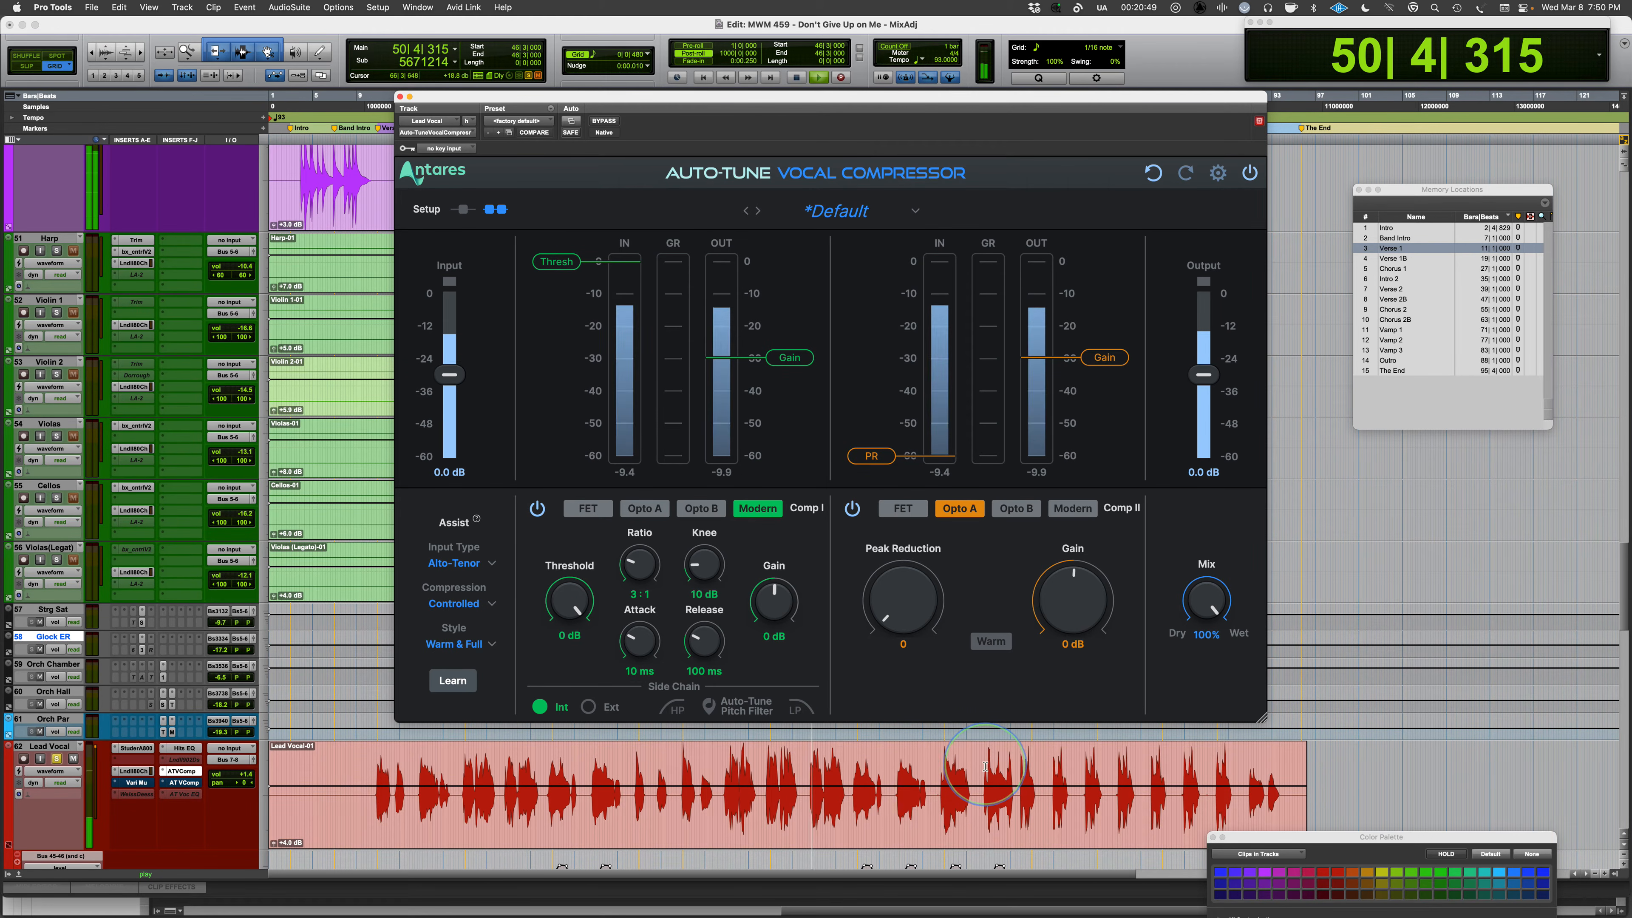
Try the Learn analysis on the Lead Vocal from around bar 66, stop playback and dismiss the analysis.
{"action": "left_click", "coordinate": [984, 764]}
{"action": "key", "text": "space"}
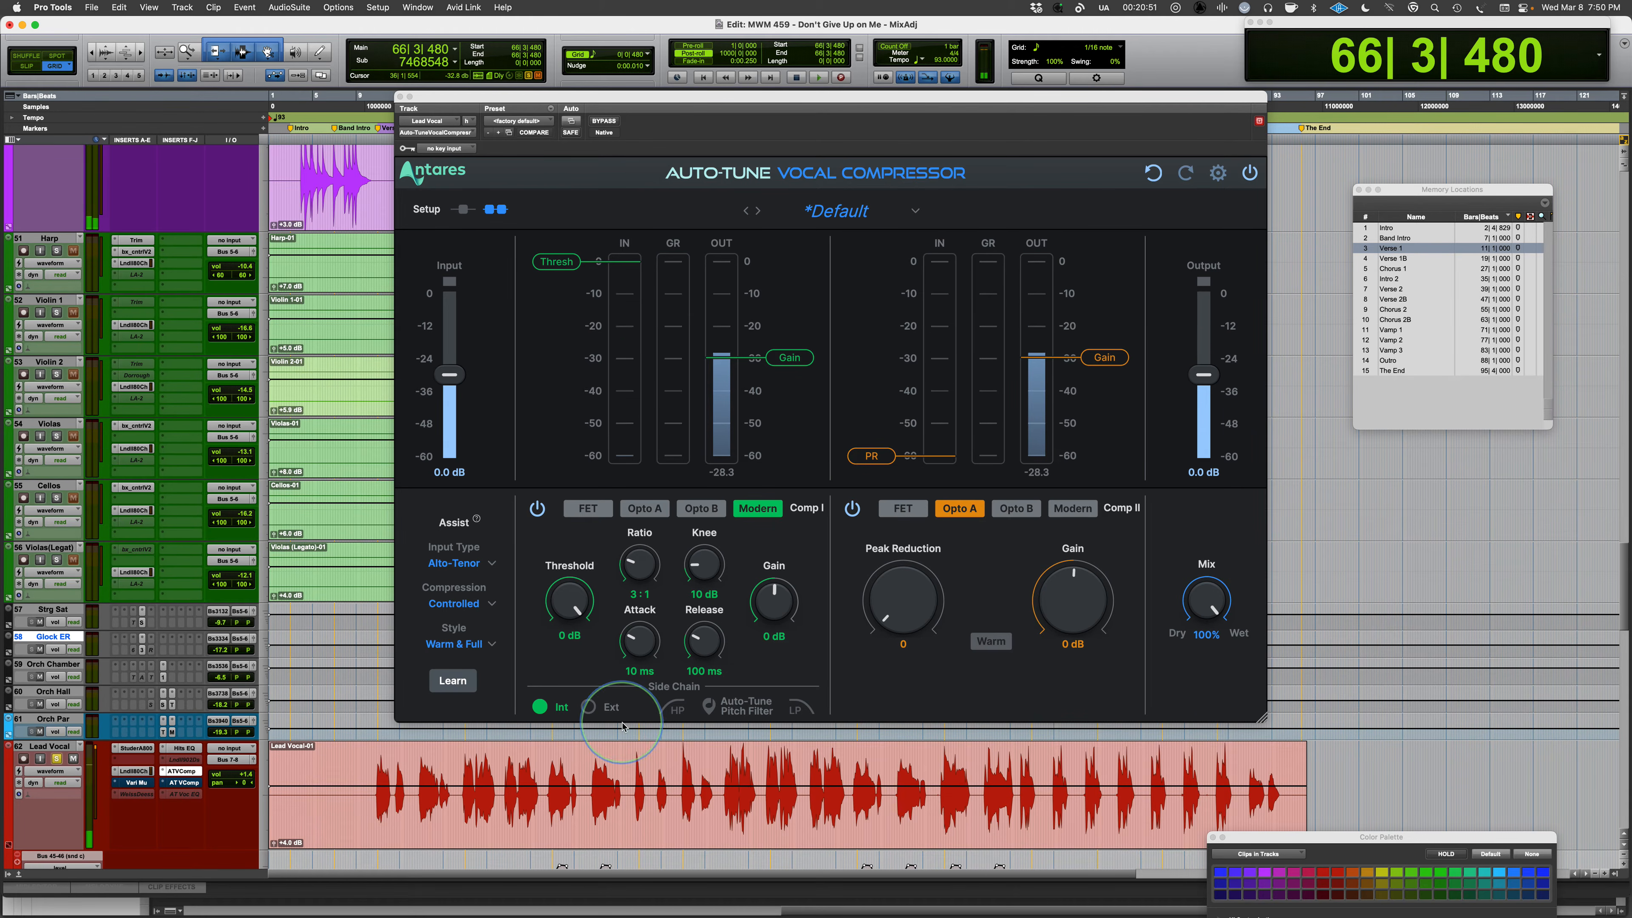
{"action": "left_click", "coordinate": [447, 682]}
{"action": "key", "text": "space"}
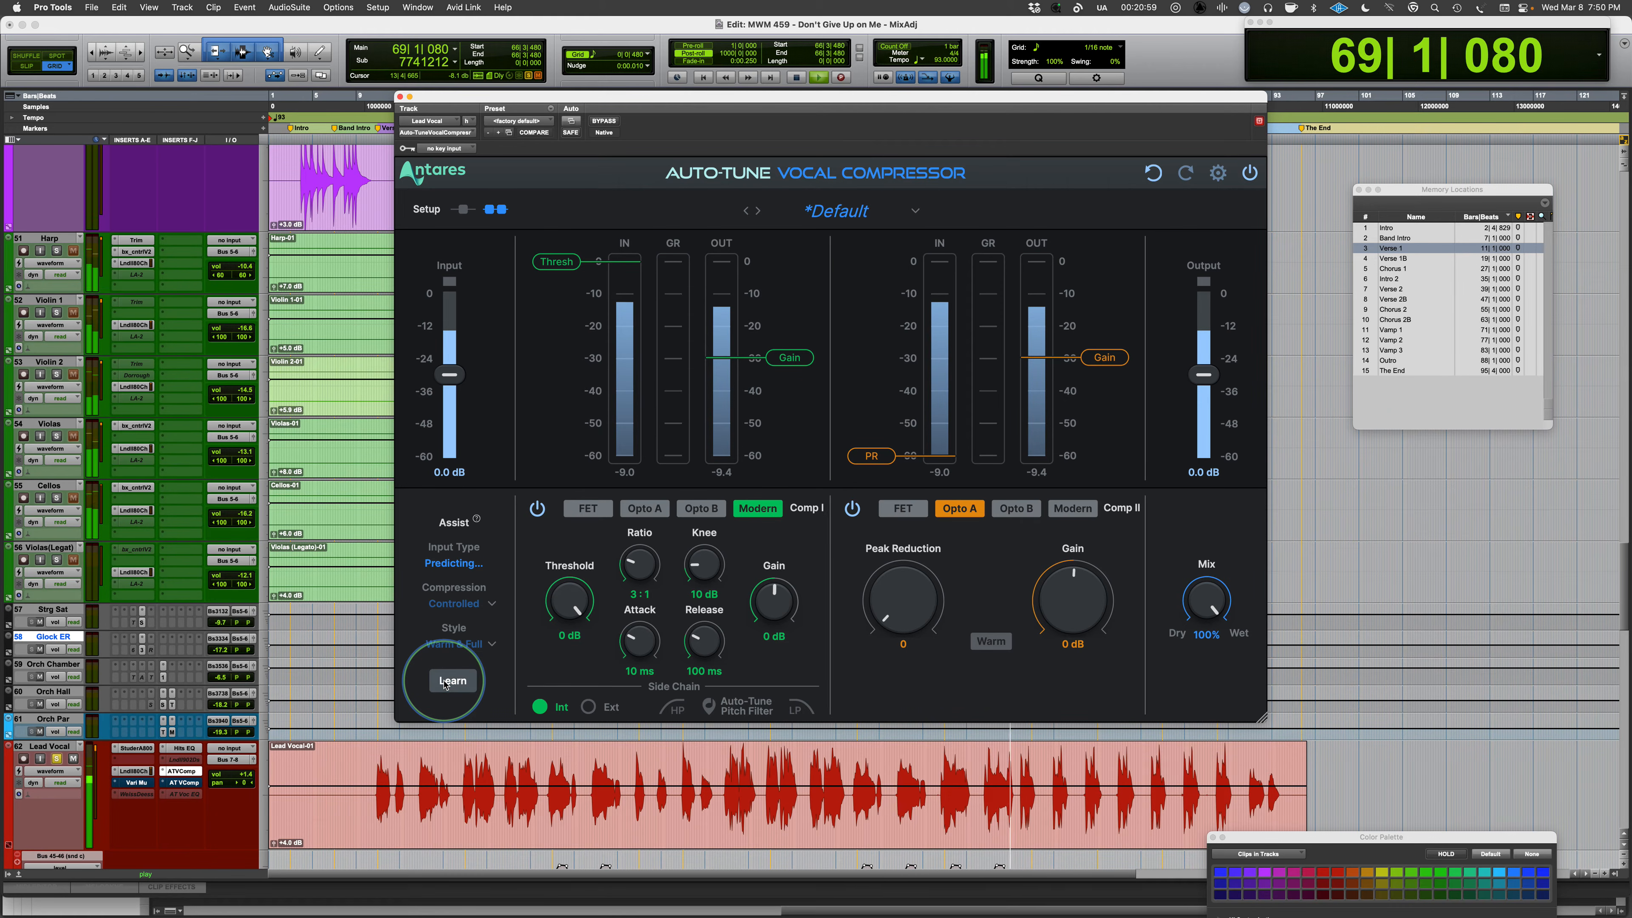
{"action": "key", "text": "space"}
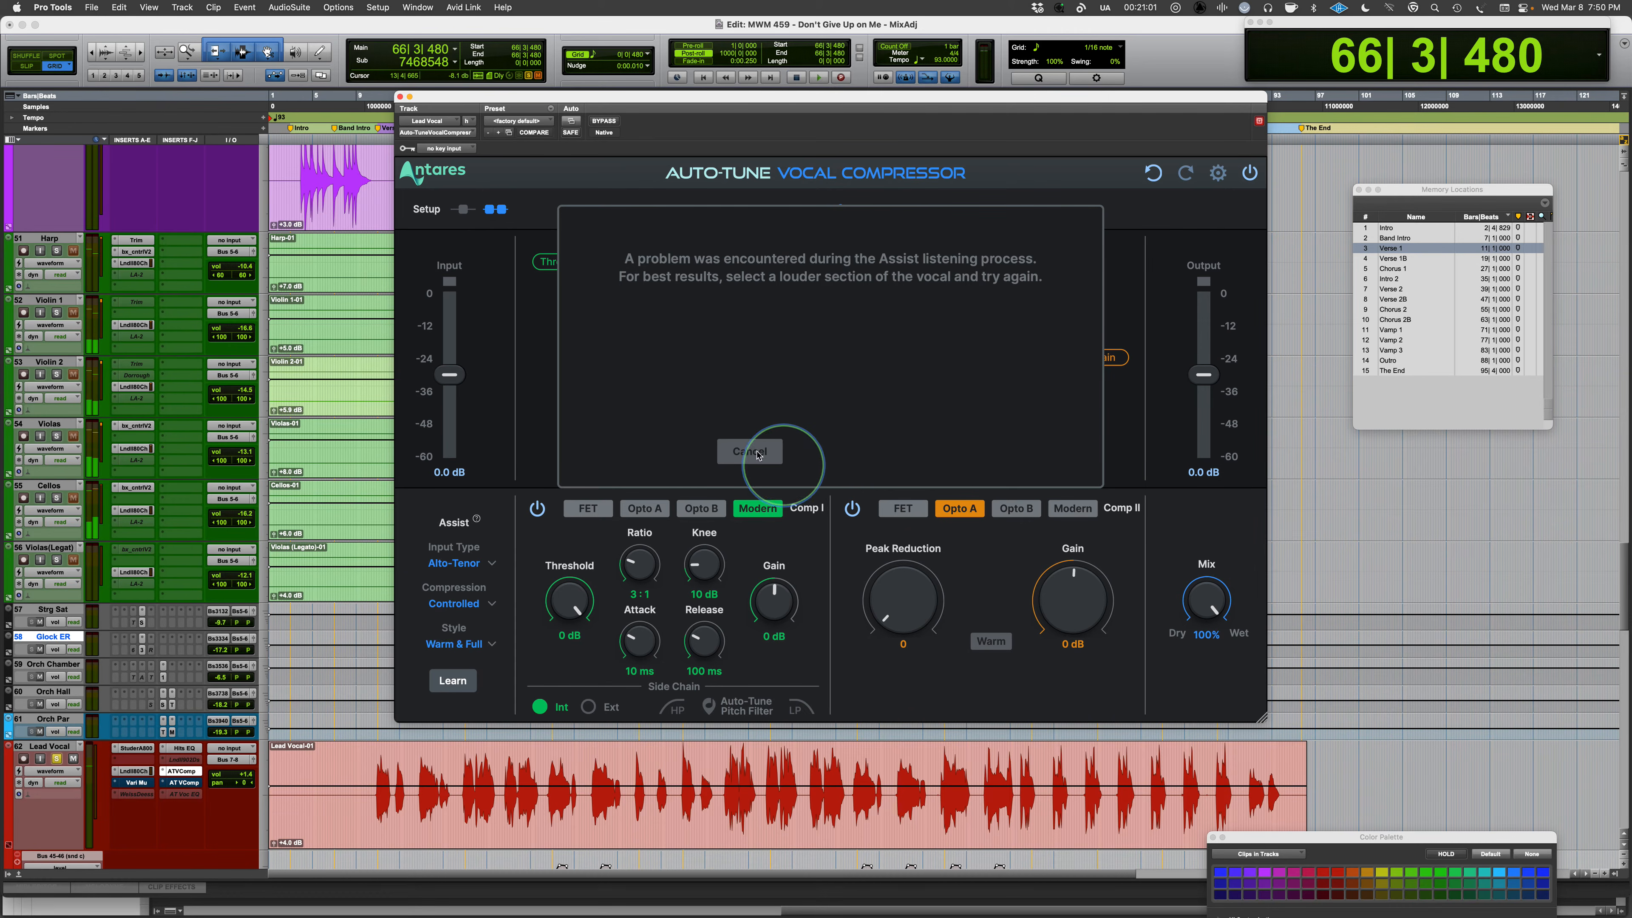
{"action": "left_click", "coordinate": [749, 450]}
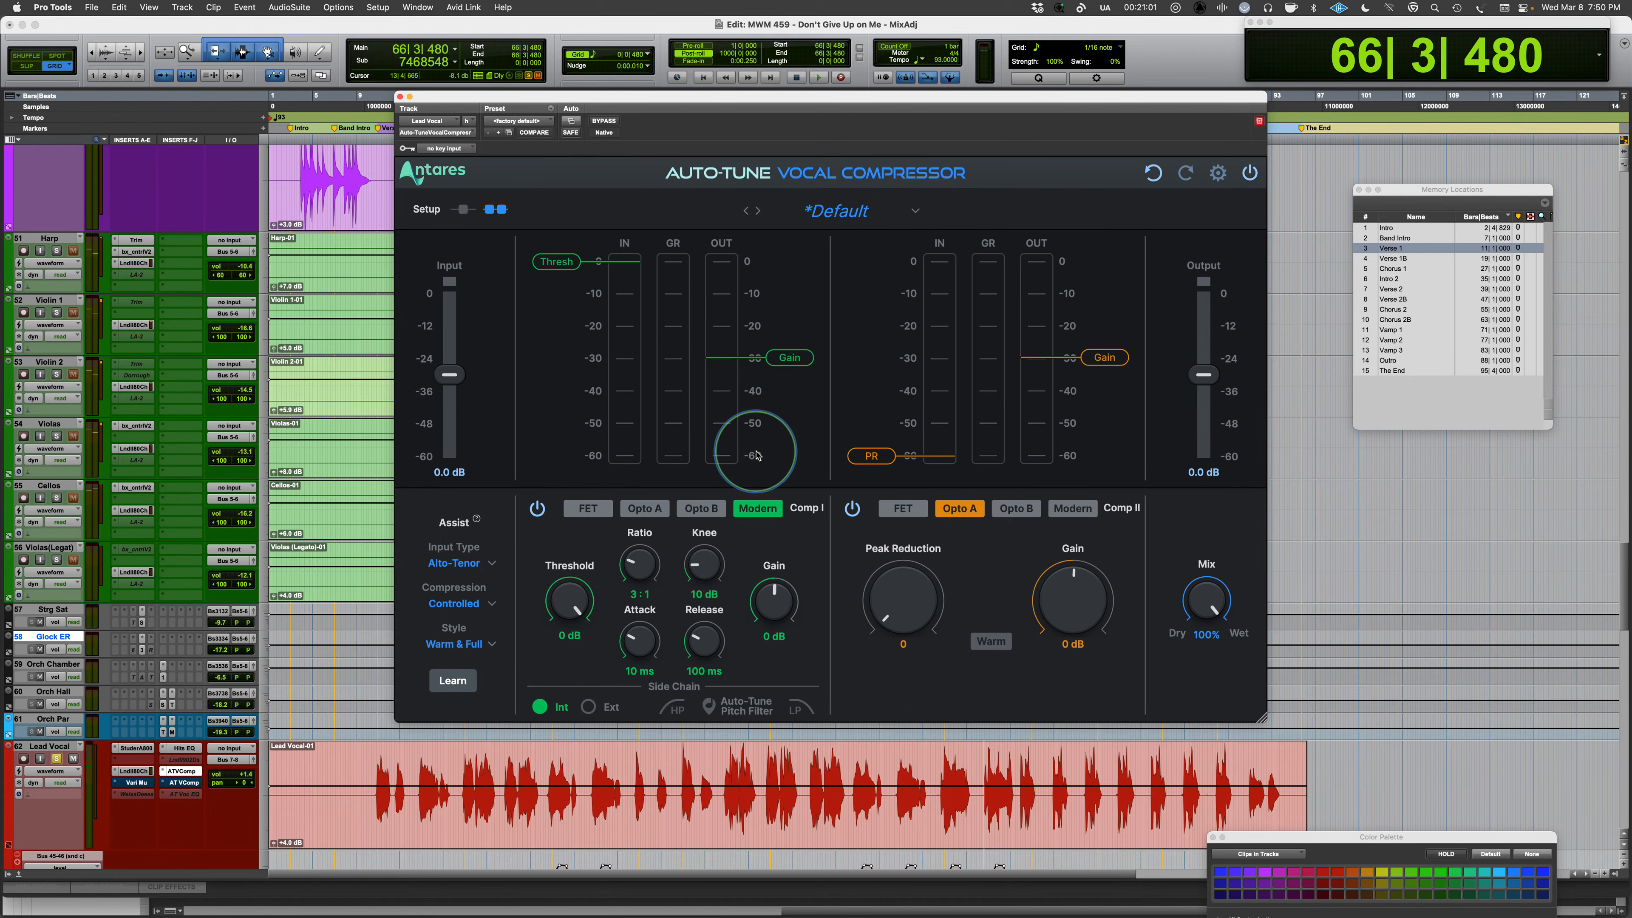
Try the Learn analysis on the Lead Vocal from around bar 62 and dismiss it.
{"action": "left_click", "coordinate": [940, 766]}
{"action": "left_click", "coordinate": [452, 680]}
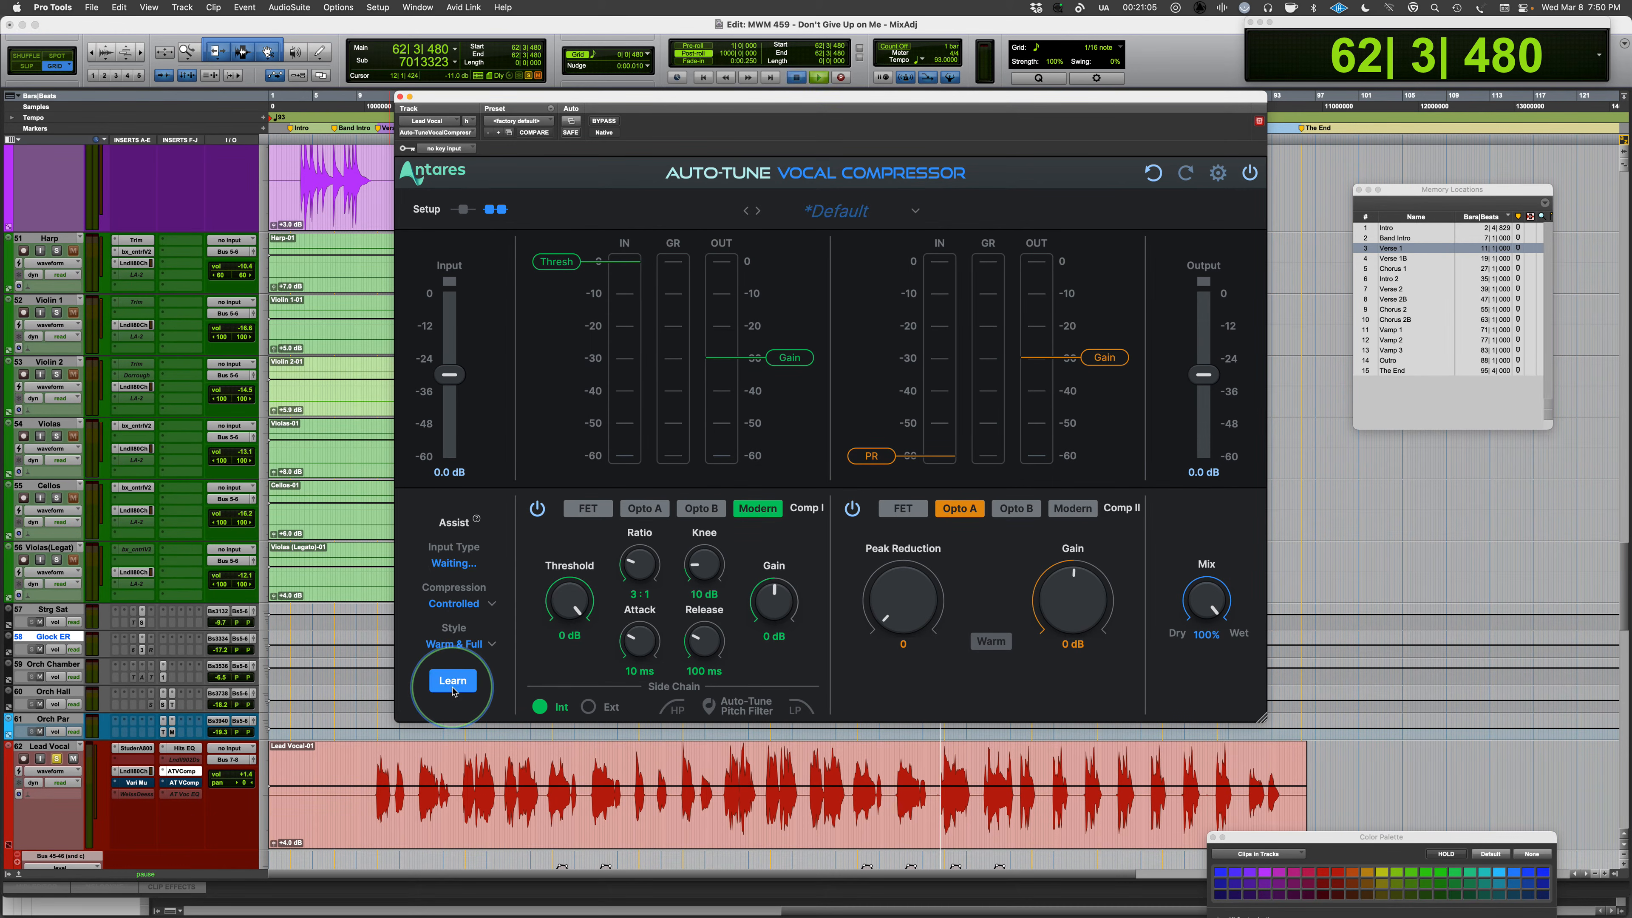
{"action": "key", "text": "space"}
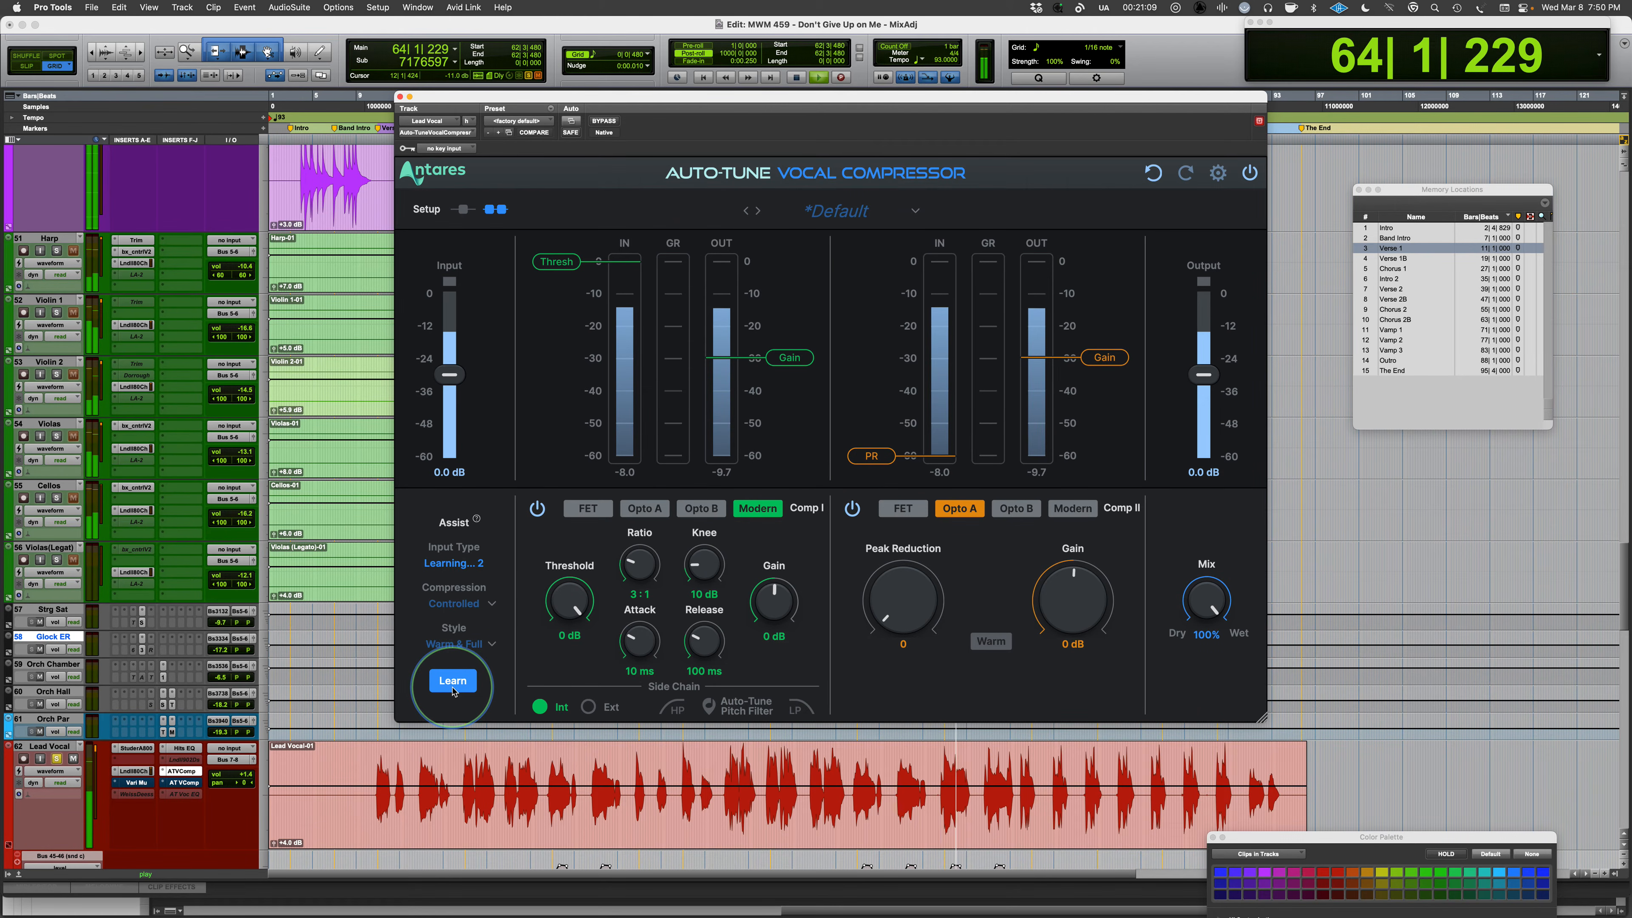
{"action": "left_click", "coordinate": [452, 681]}
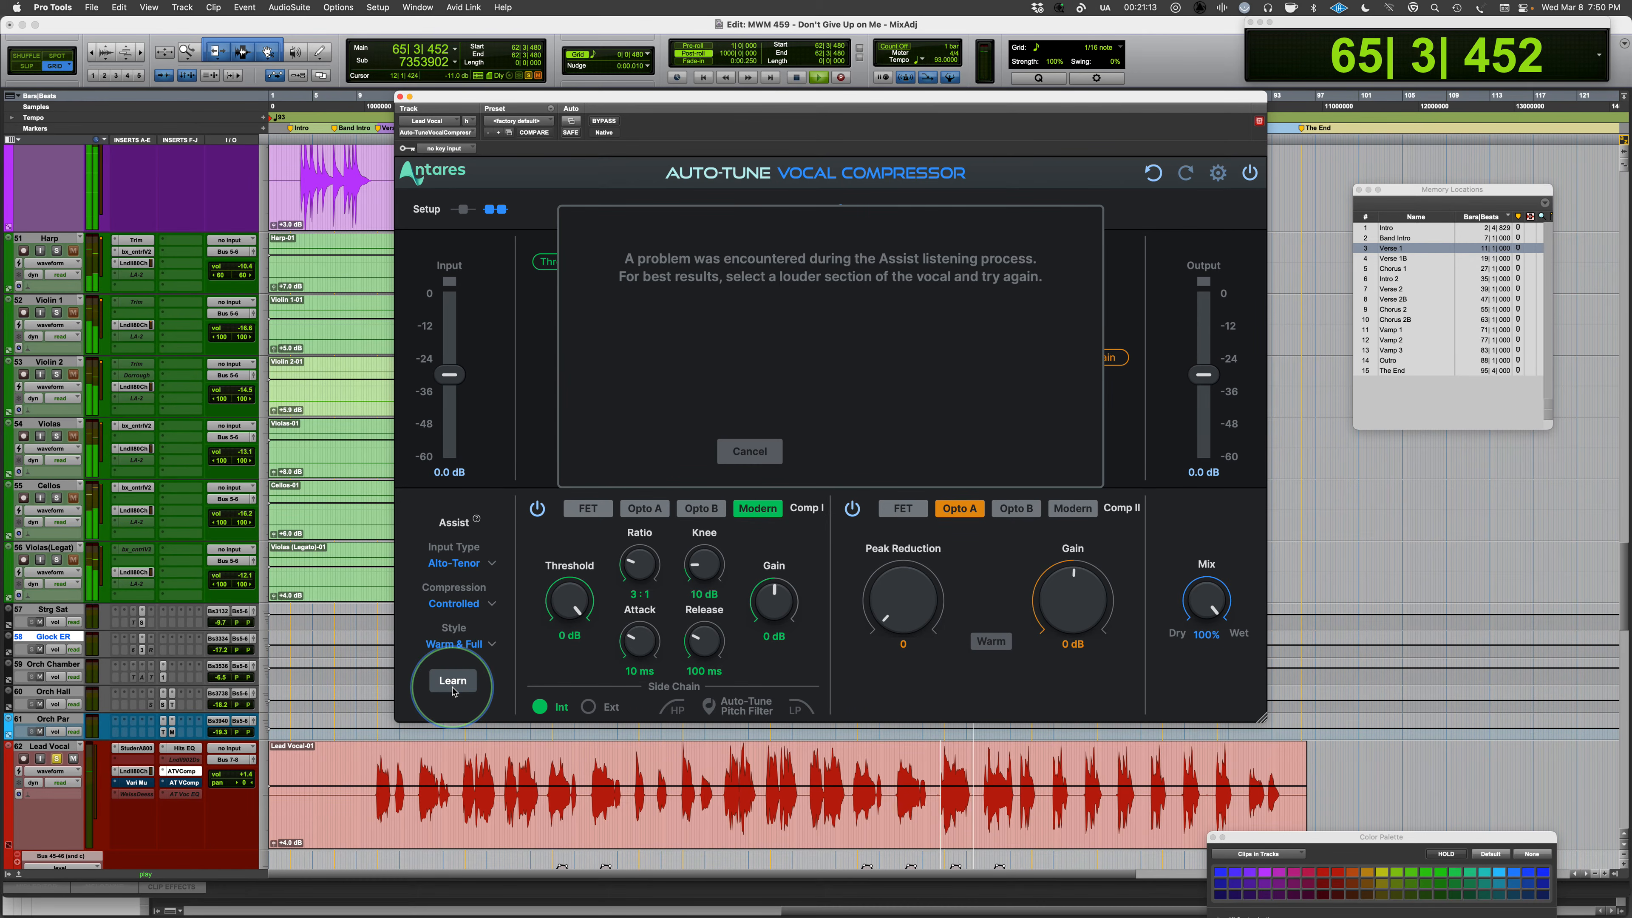
{"action": "left_click", "coordinate": [749, 451]}
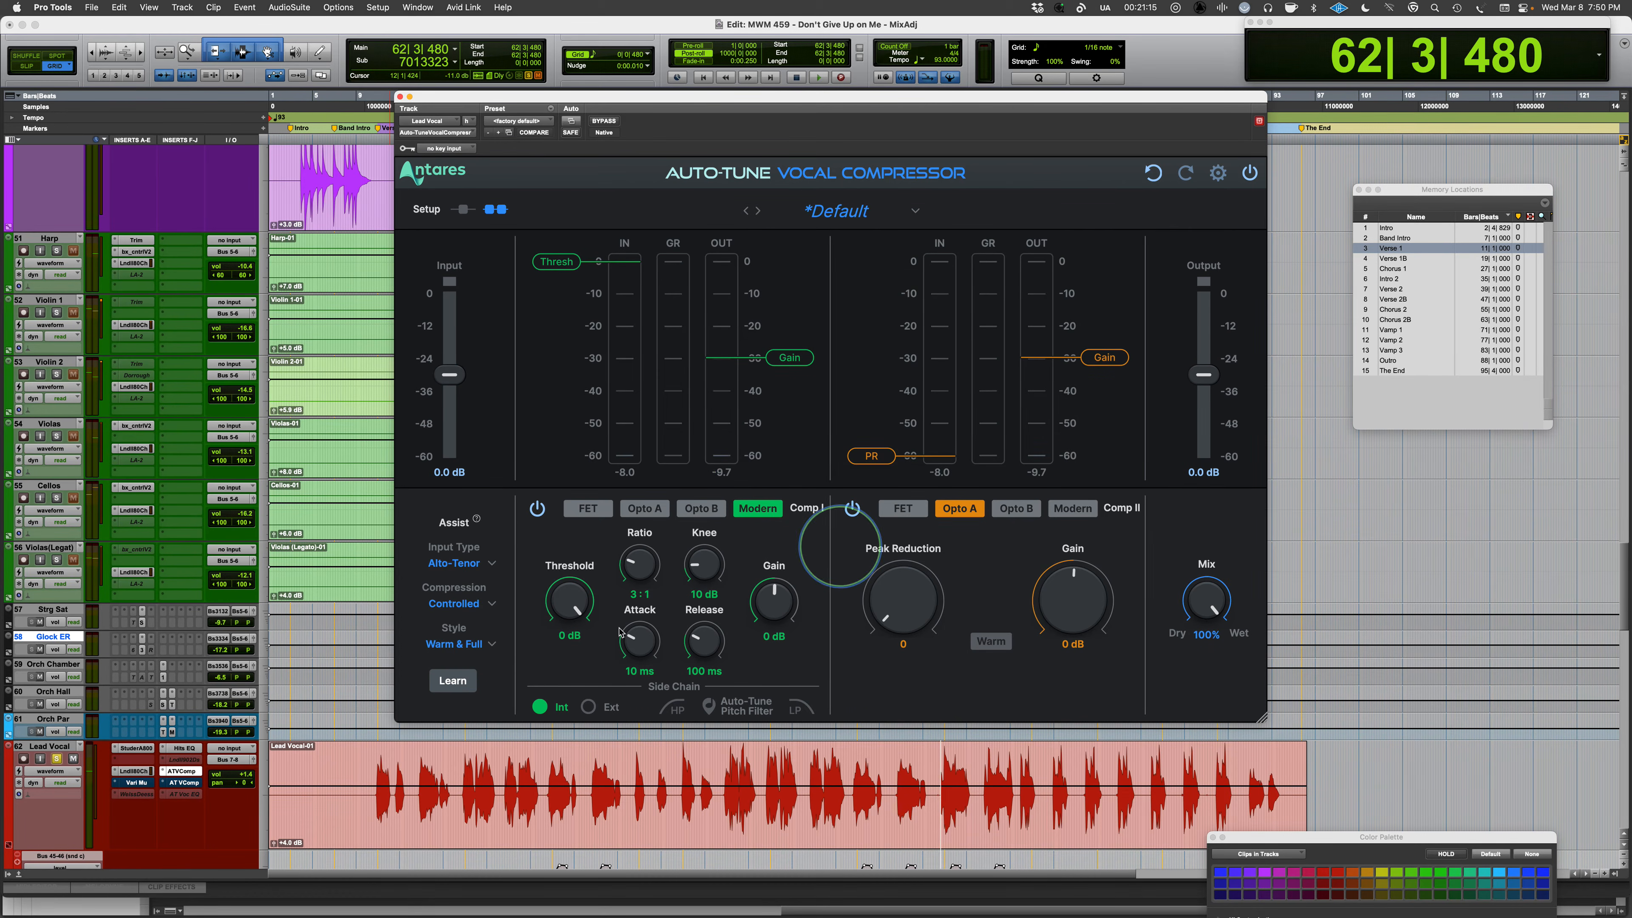
Set Assist to Minimal compression and the Clean Vocals style.
{"action": "left_click", "coordinate": [457, 603]}
{"action": "left_click", "coordinate": [465, 643]}
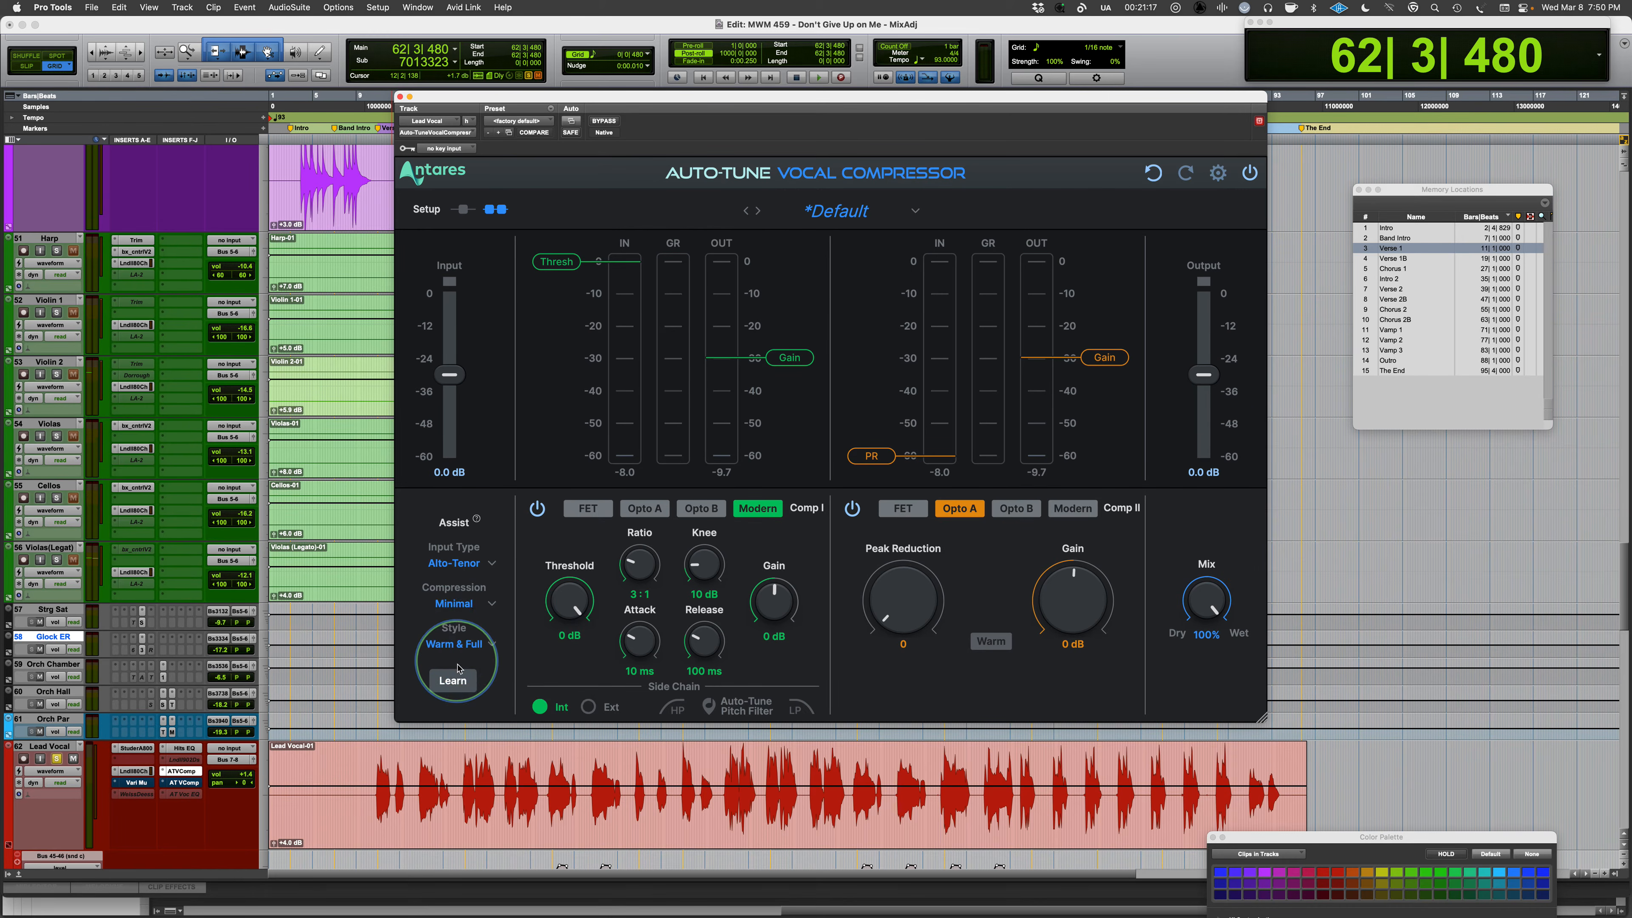
{"action": "left_click", "coordinate": [457, 644]}
{"action": "left_click", "coordinate": [467, 672]}
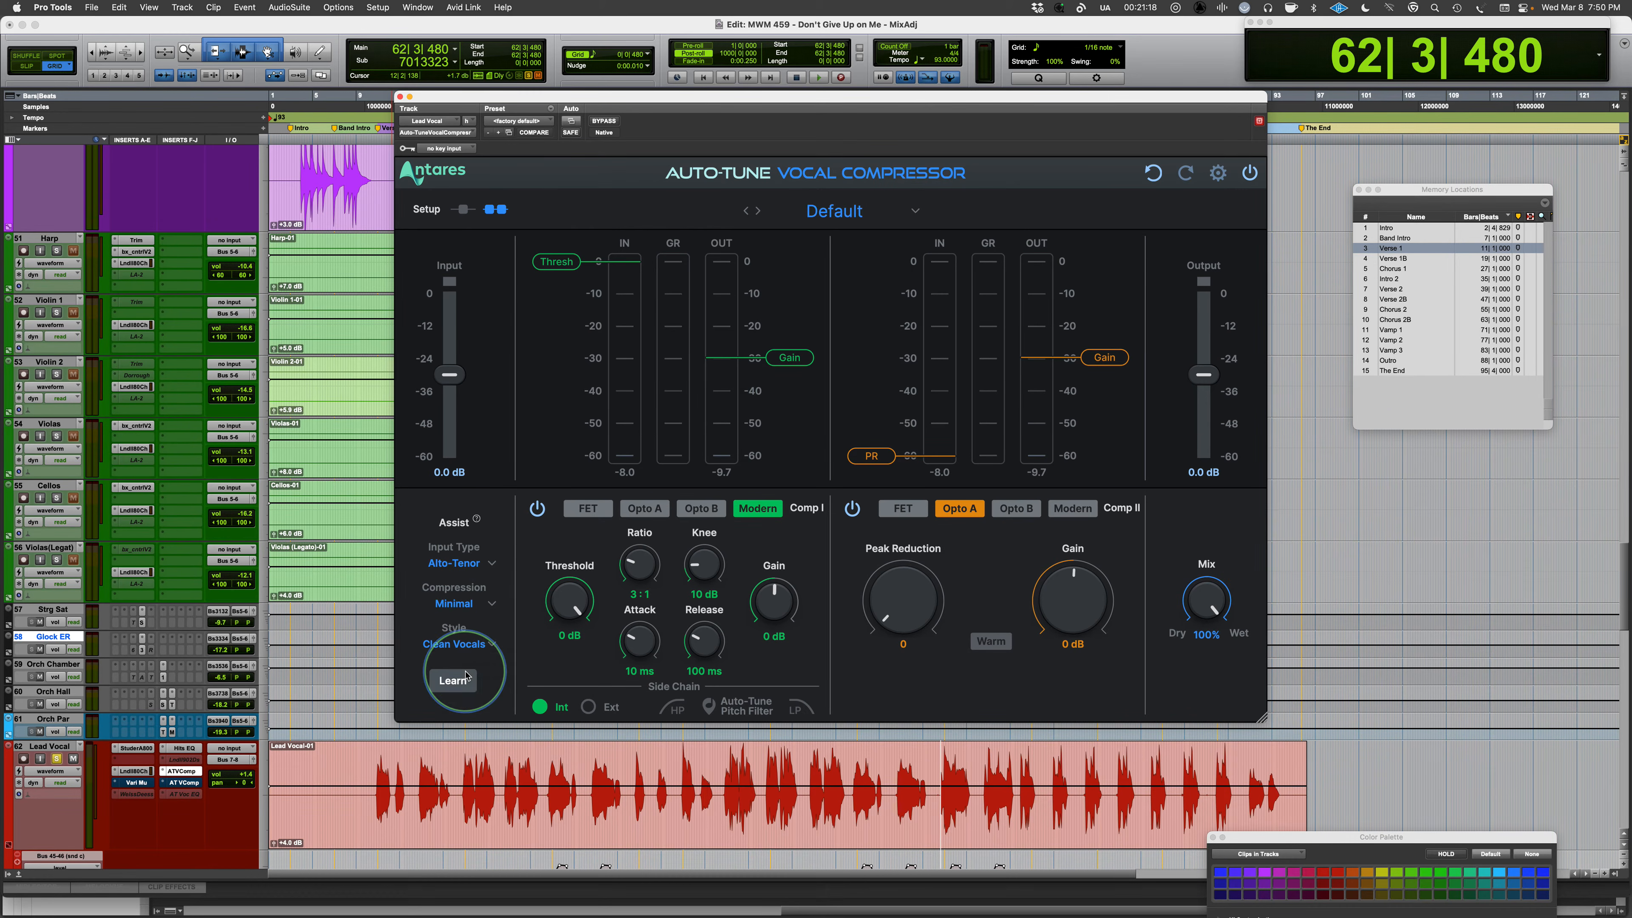
Run the Learn analysis on the Lead Vocal from around bar 50 and apply the suggested Modern and Opto B compressor settings.
{"action": "left_click", "coordinate": [811, 771]}
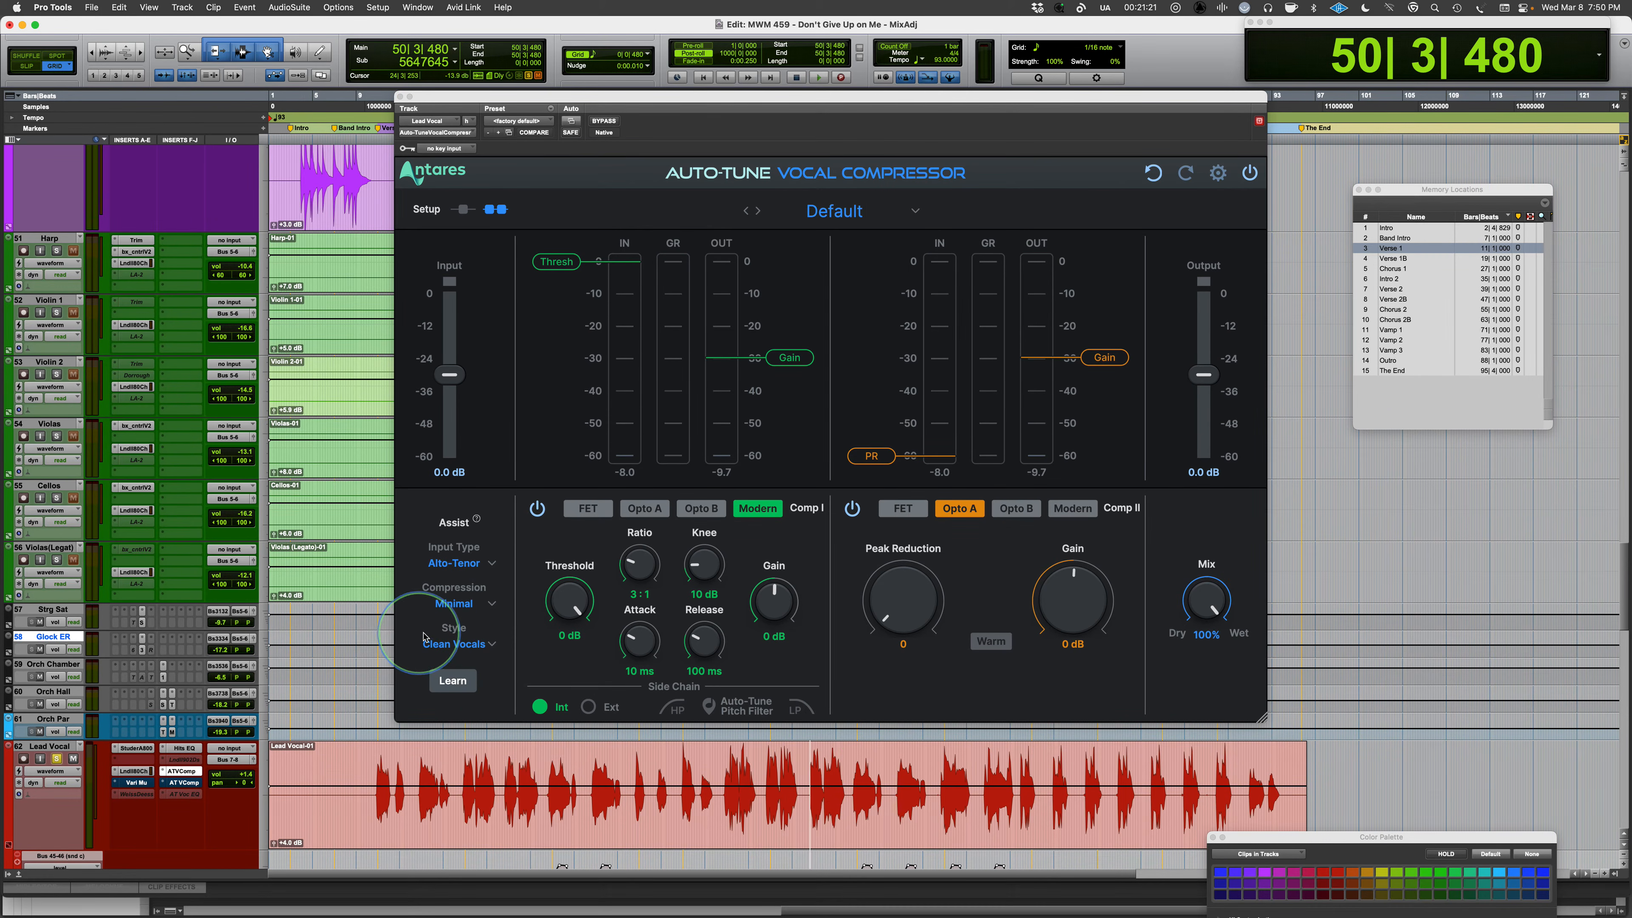
{"action": "left_click", "coordinate": [452, 681]}
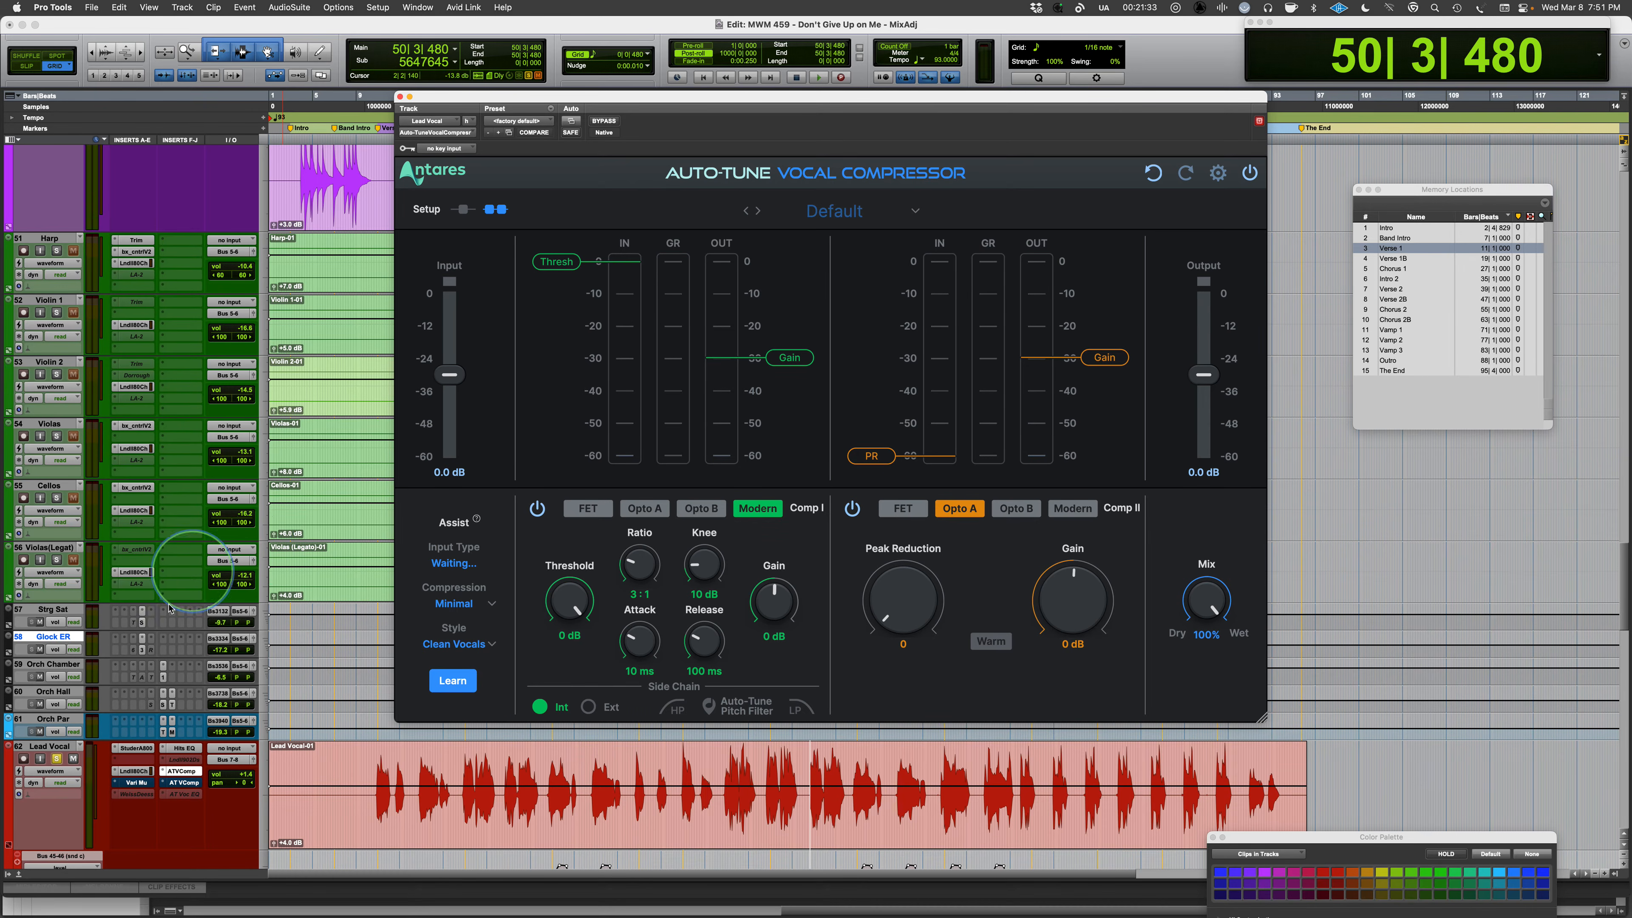
{"action": "left_click", "coordinate": [467, 713]}
{"action": "key", "text": "space"}
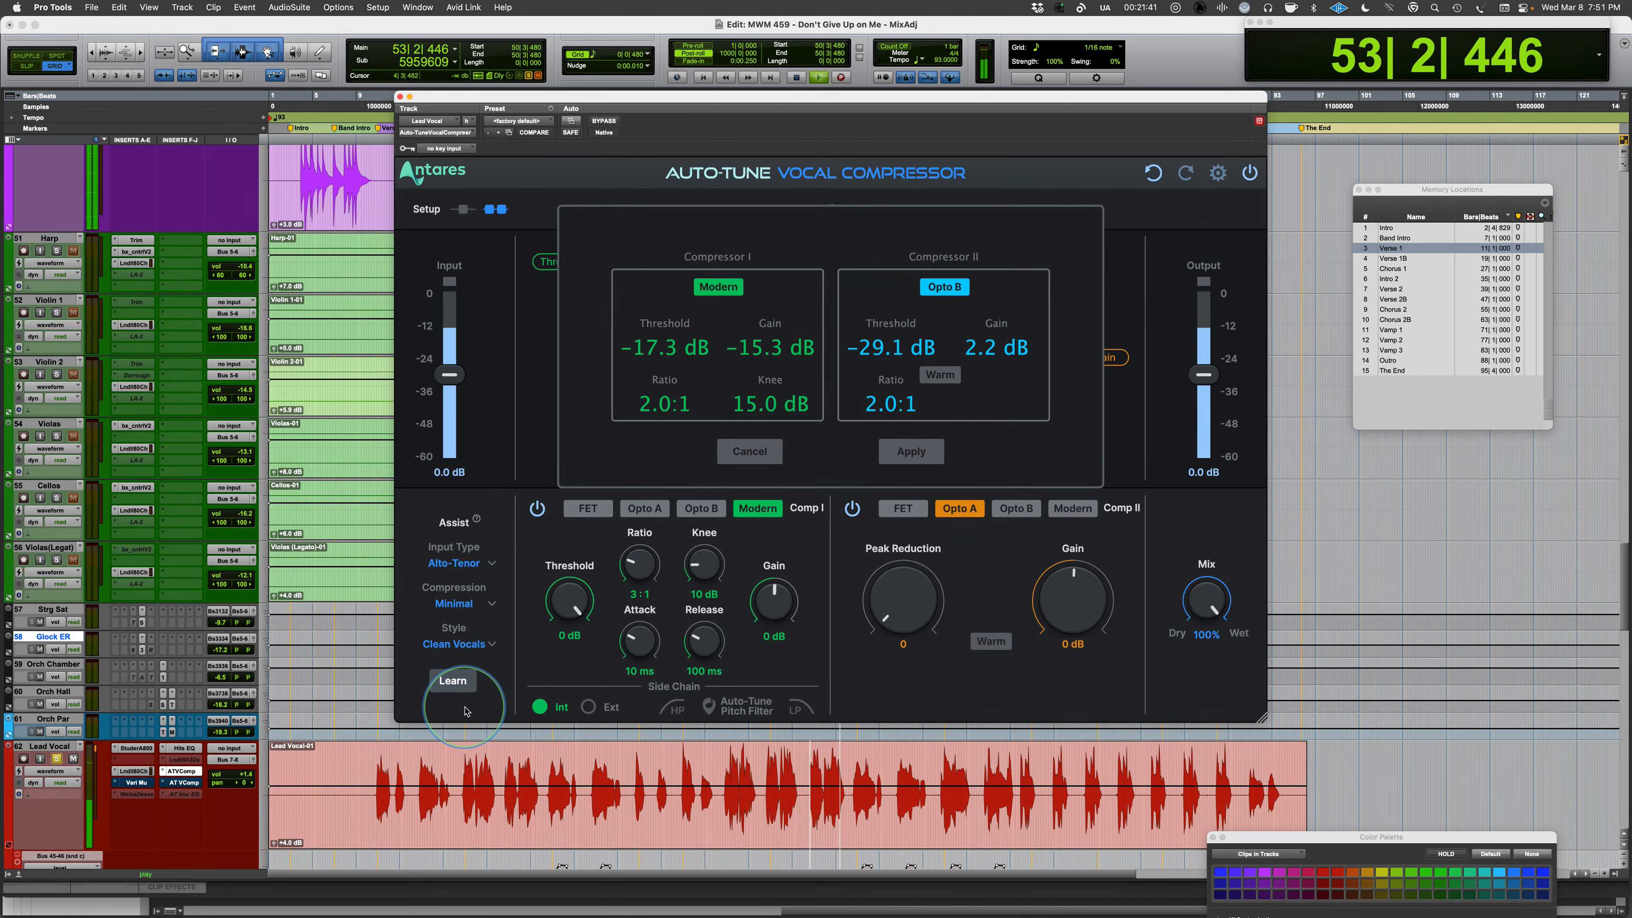
{"action": "key", "text": "space"}
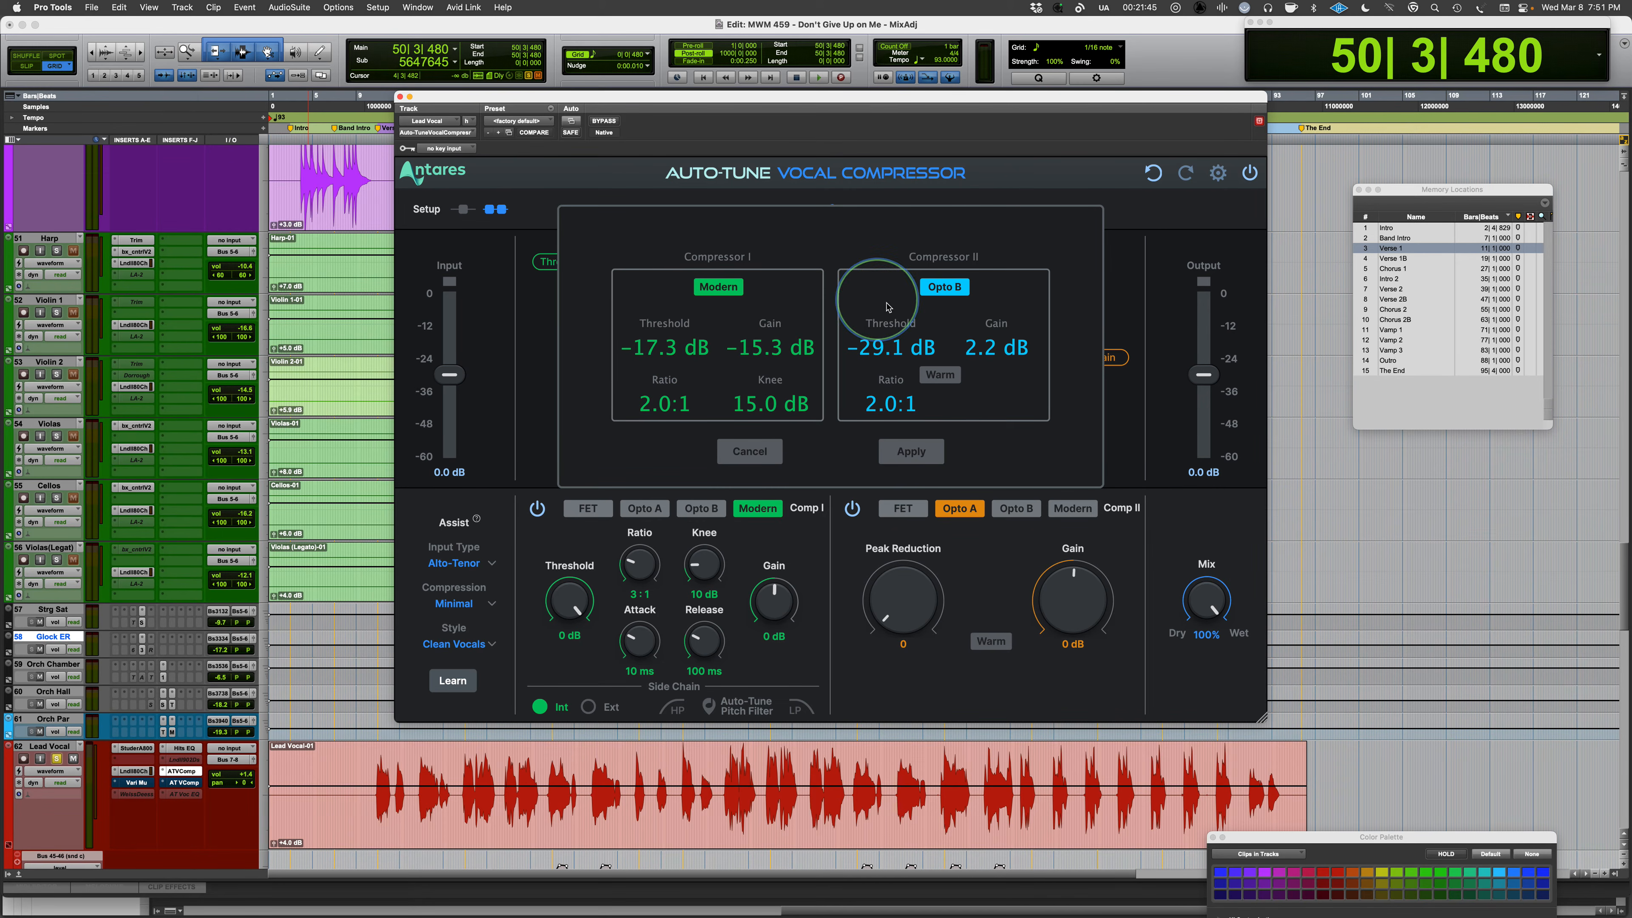
{"action": "left_click", "coordinate": [912, 450]}
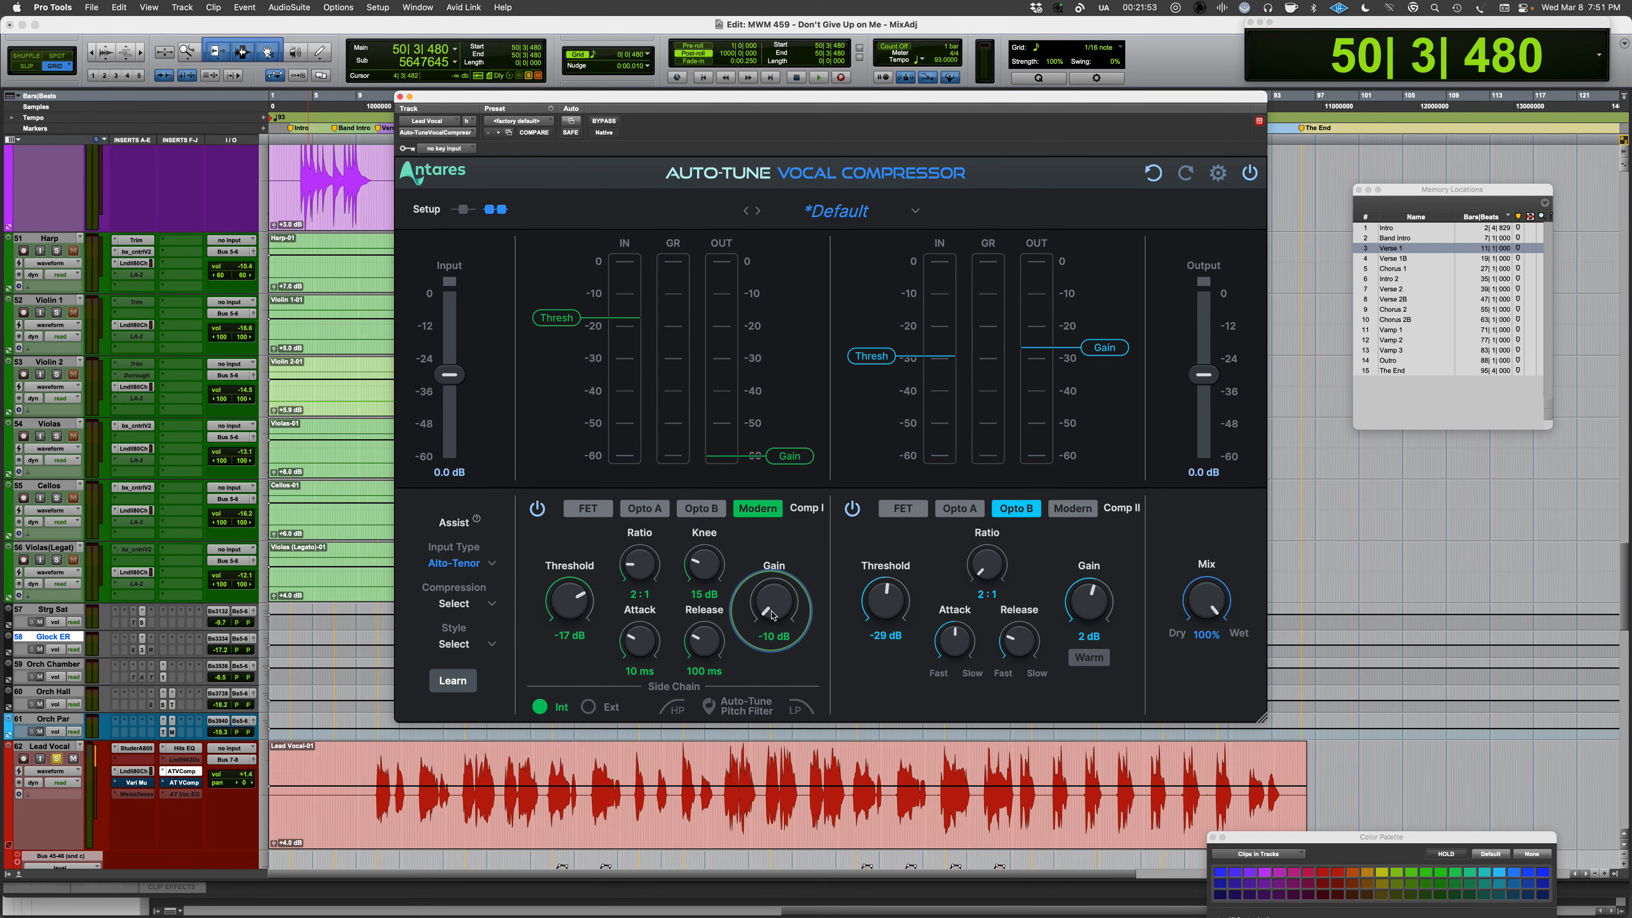
Play the vocal and raise the compressor's output to 11.6 dB, comparing its loudness with the bypassed signal.
{"action": "key", "text": "space"}
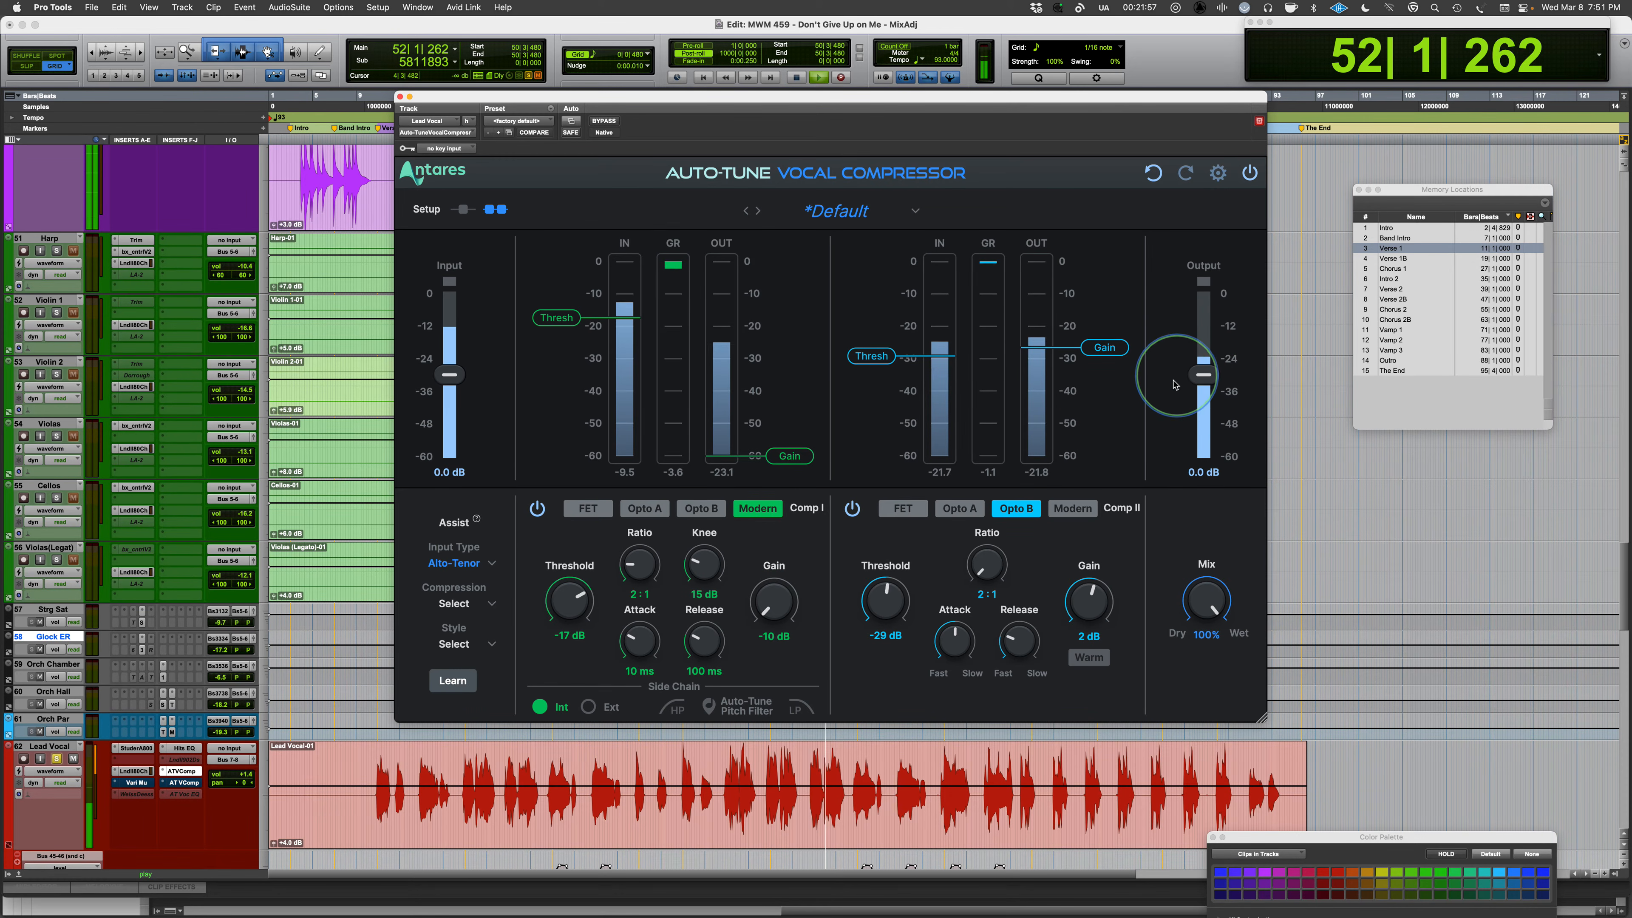
{"action": "left_click_drag", "start_coordinate": [1203, 374], "coordinate": [1205, 348]}
{"action": "left_click", "coordinate": [613, 121]}
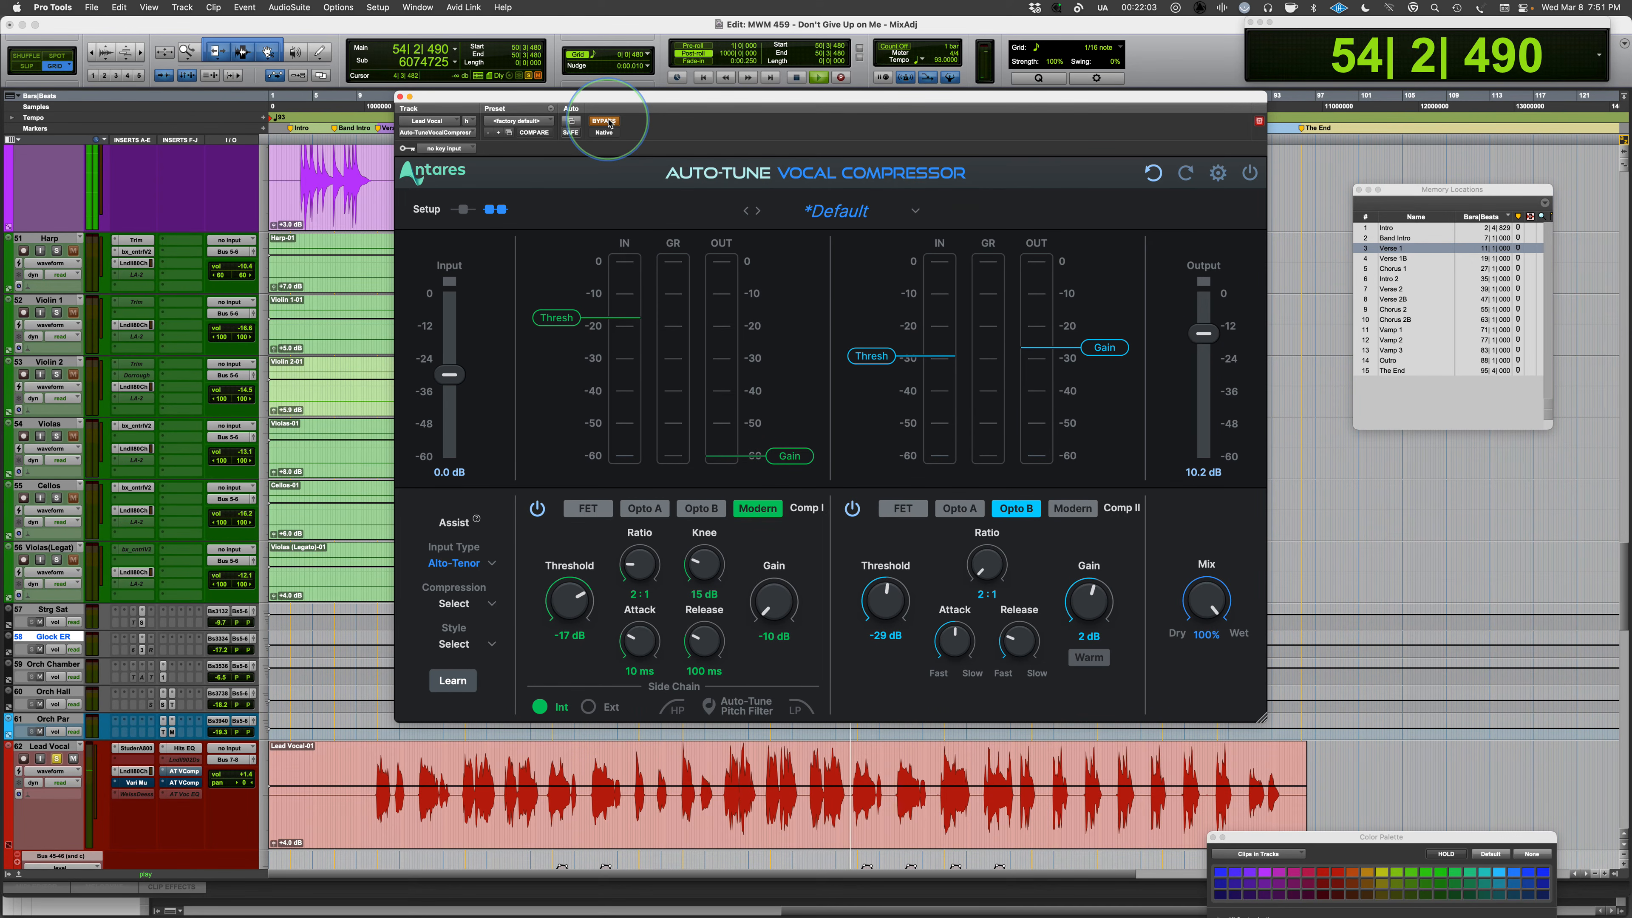
{"action": "left_click", "coordinate": [609, 120]}
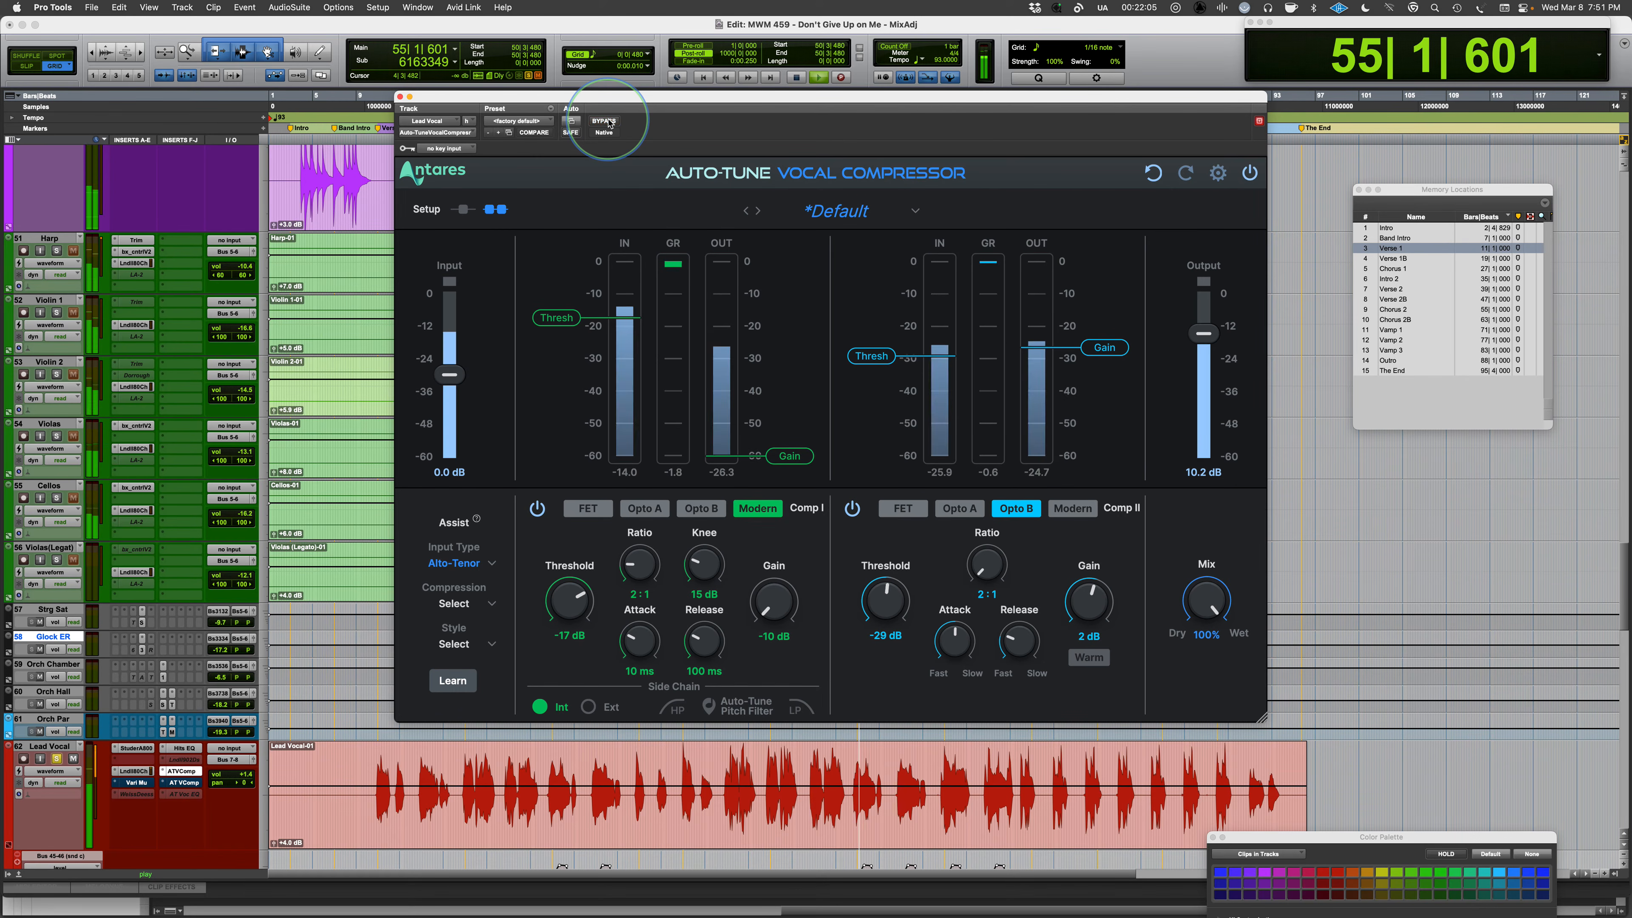
{"action": "left_click_drag", "start_coordinate": [1203, 336], "coordinate": [1201, 334]}
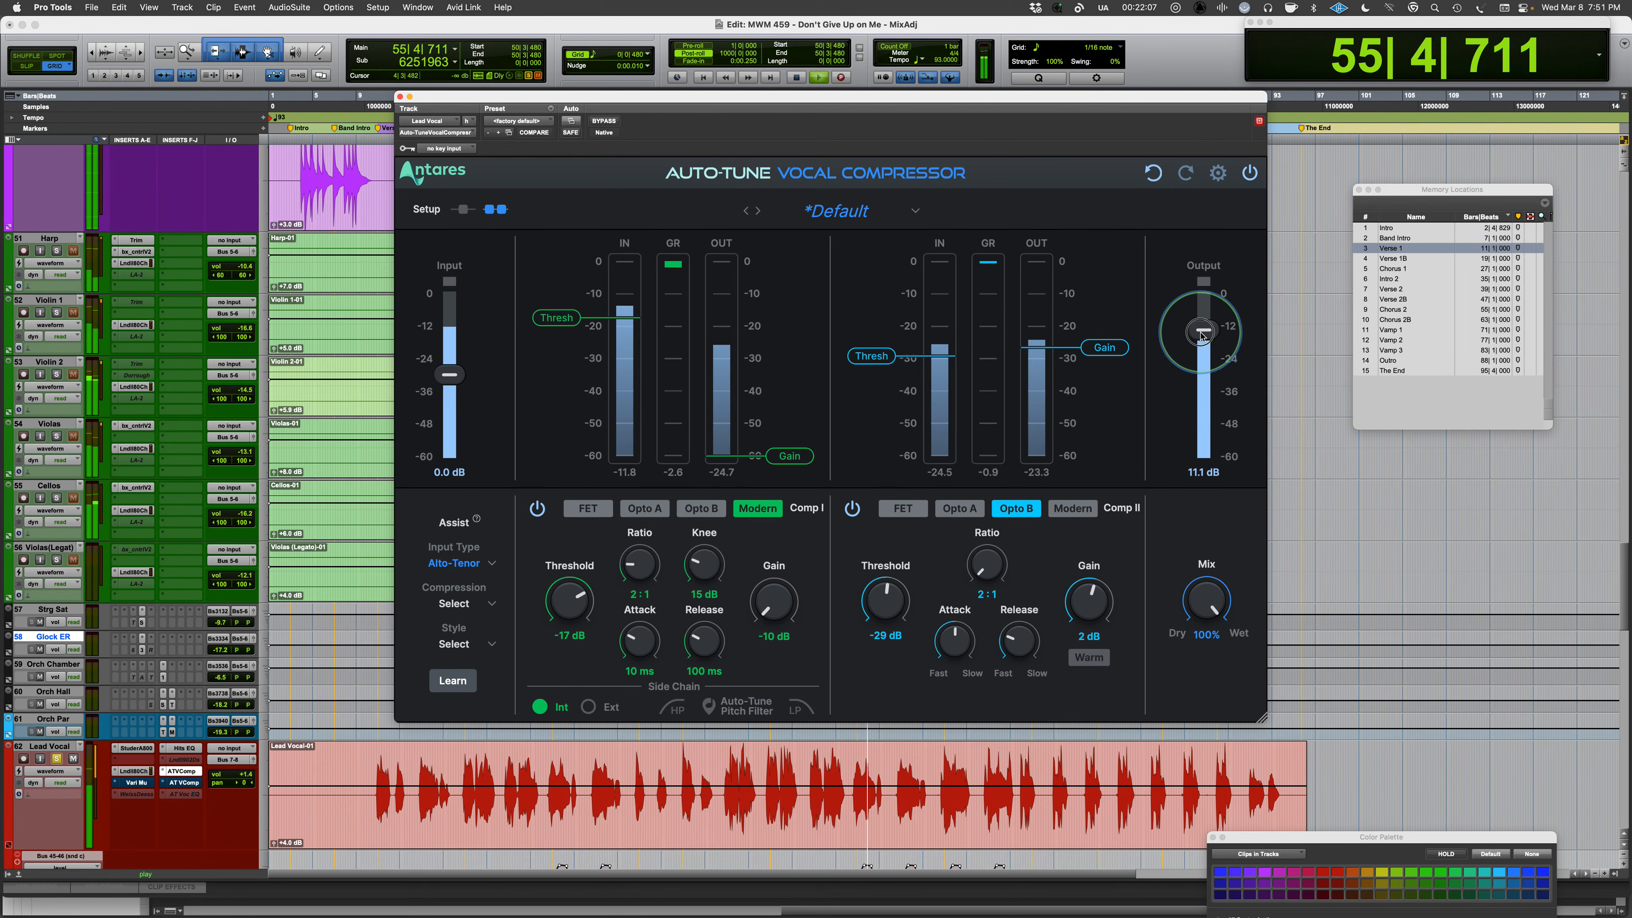
{"action": "scroll", "coordinate": [1201, 335], "scroll_direction": "up", "scroll_amount": 1}
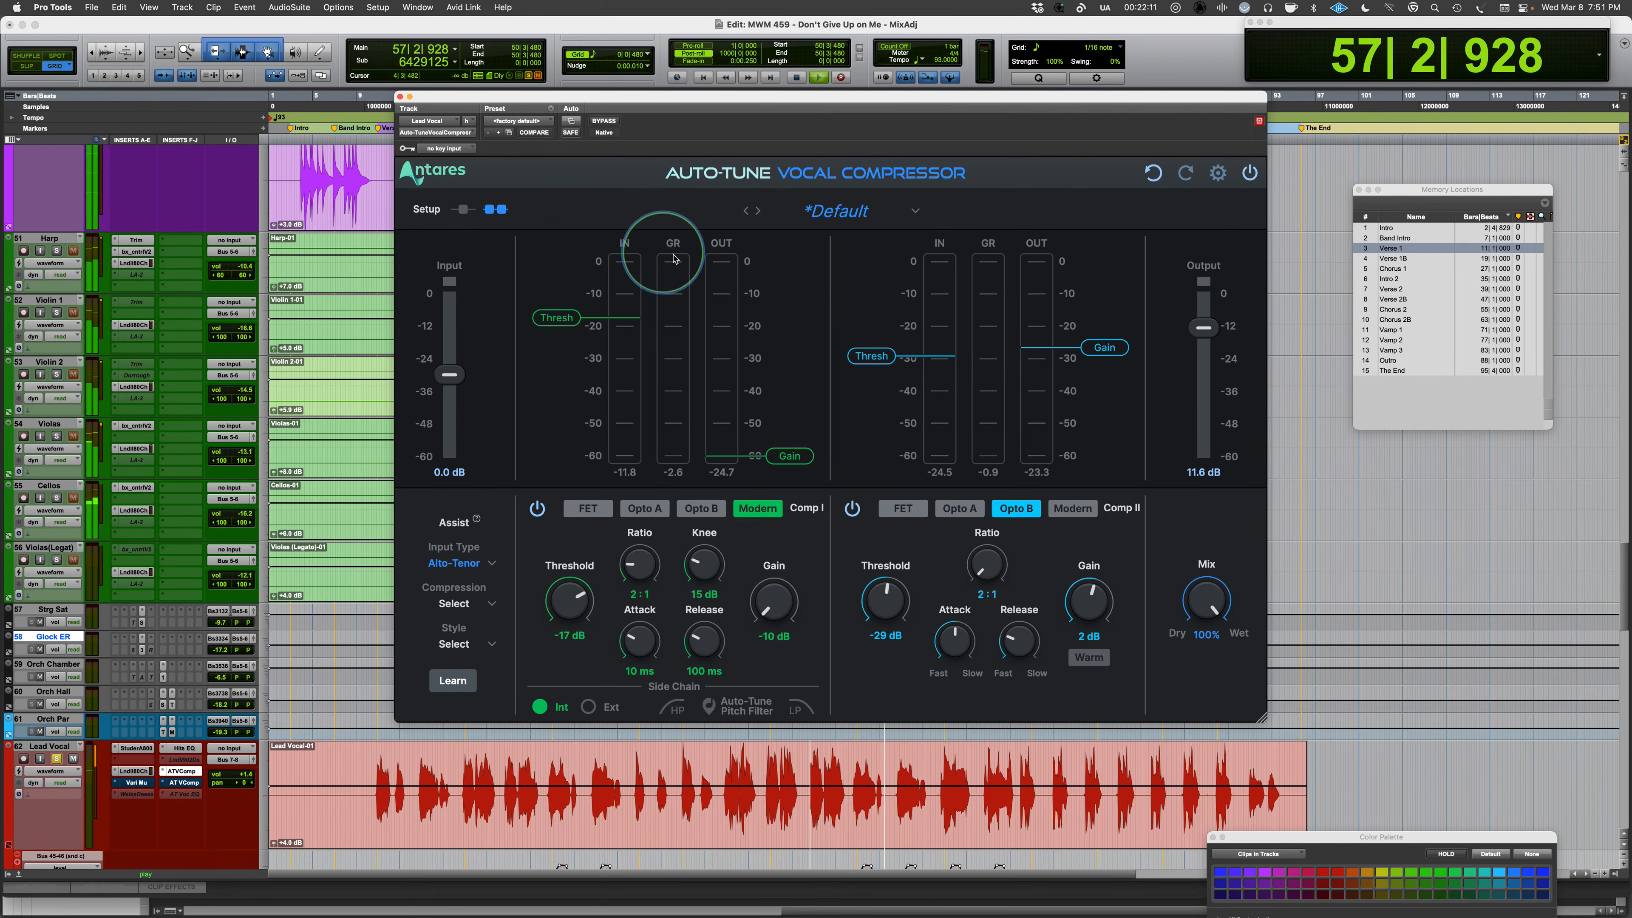
Replay the vocal from around bar 42, compare it with bypass, and raise the compressor's output to 11.9 dB.
{"action": "key", "text": "space"}
{"action": "left_click", "coordinate": [724, 761]}
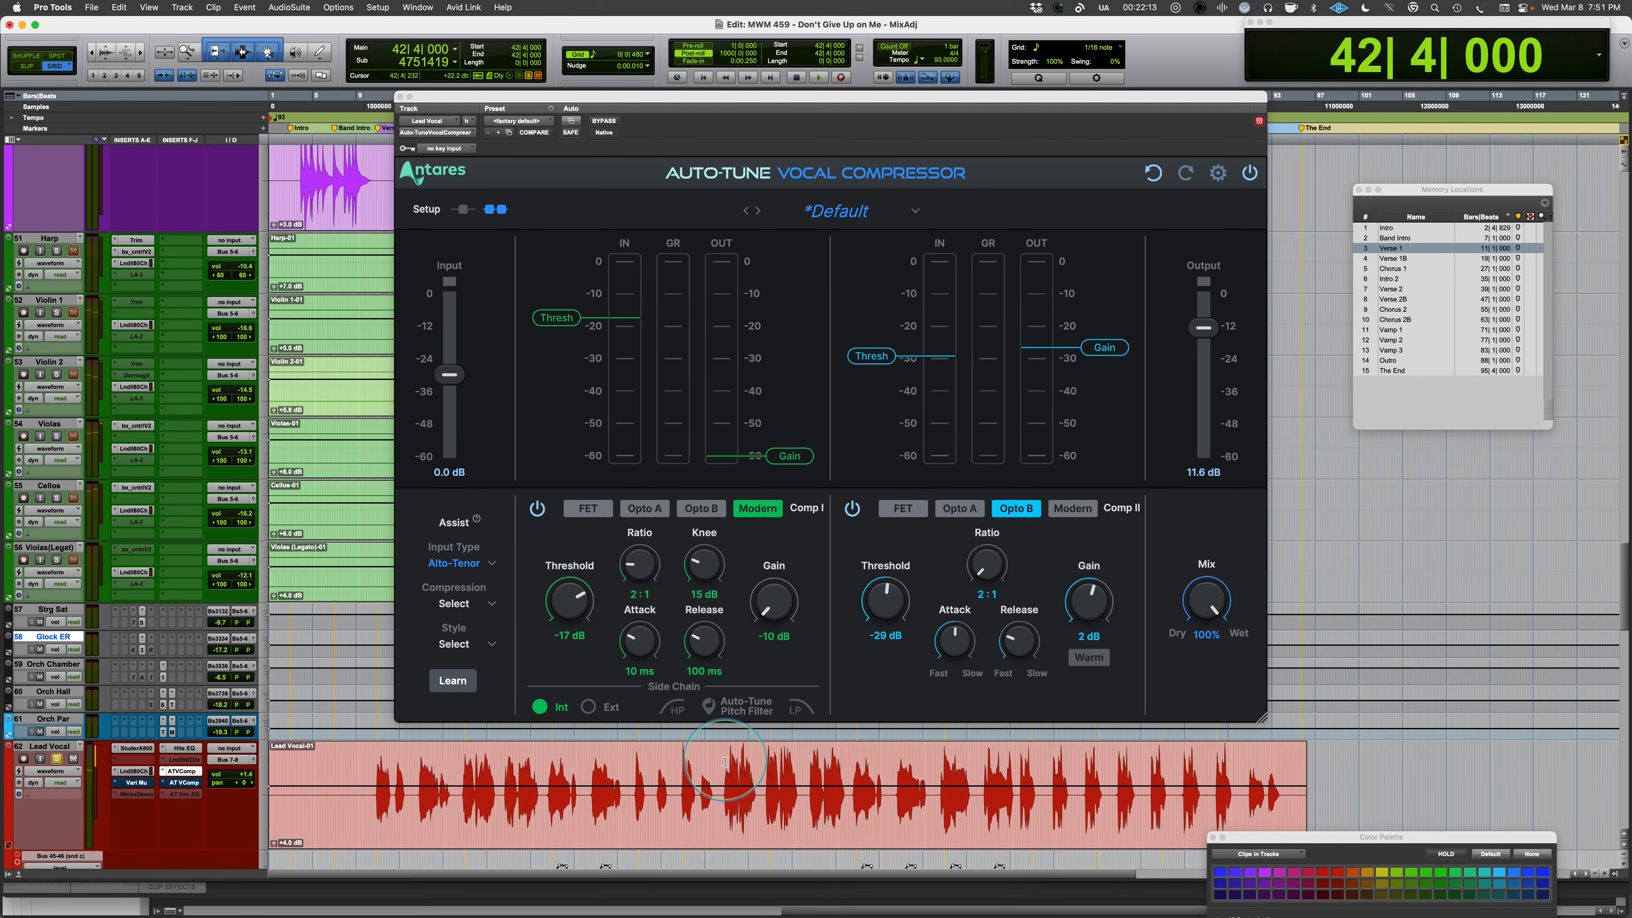
{"action": "key", "text": "space"}
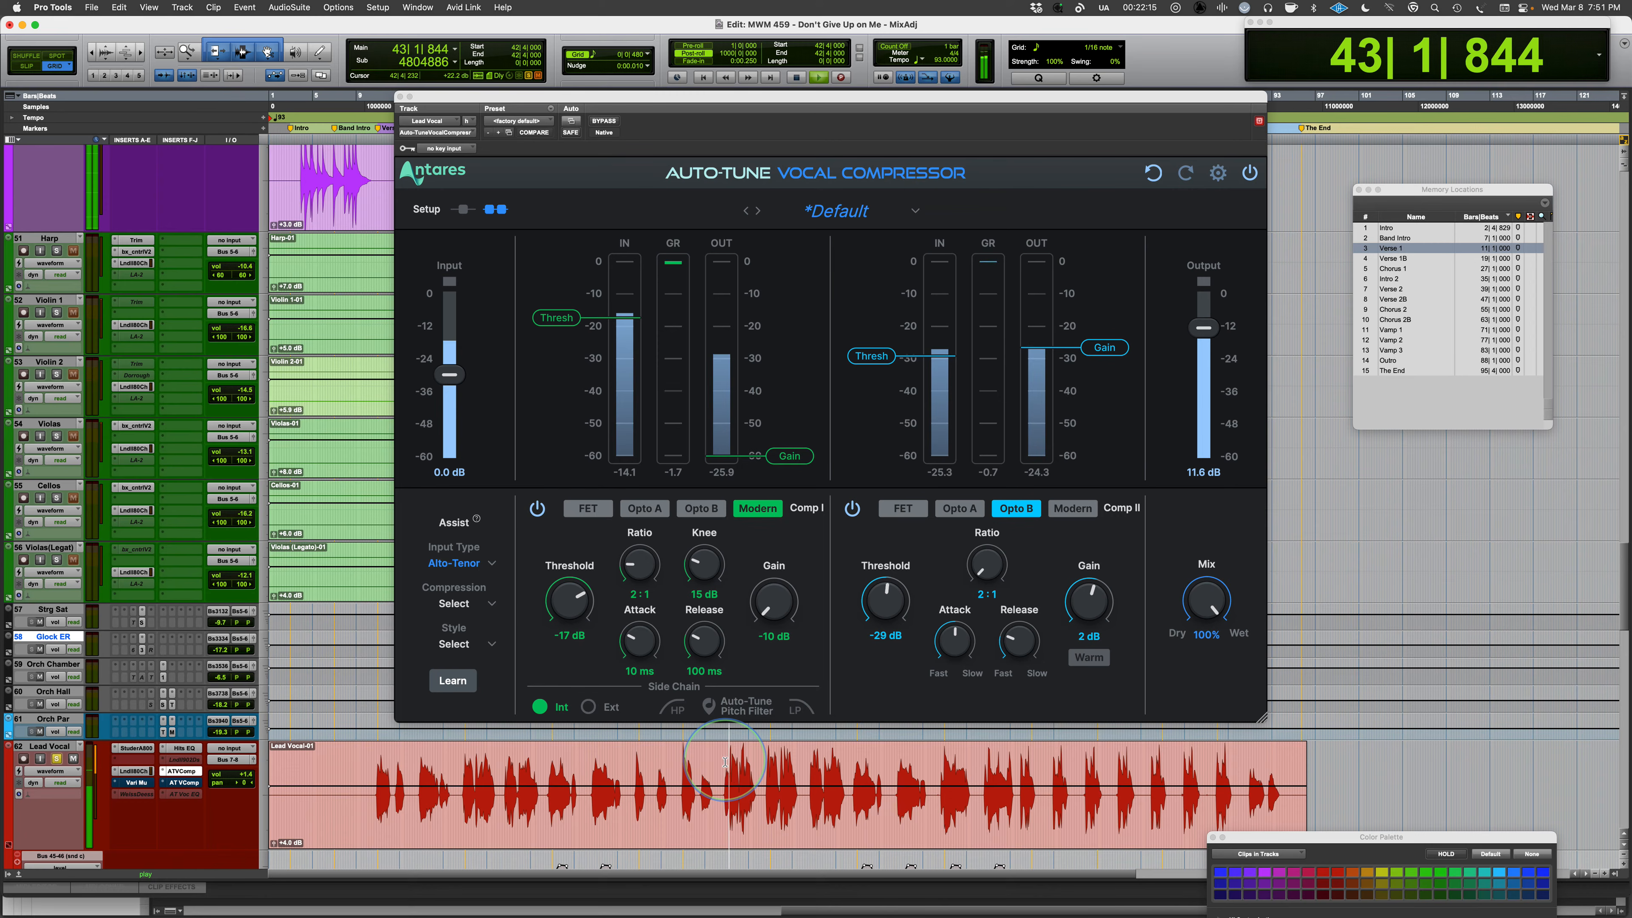
{"action": "left_click", "coordinate": [604, 121]}
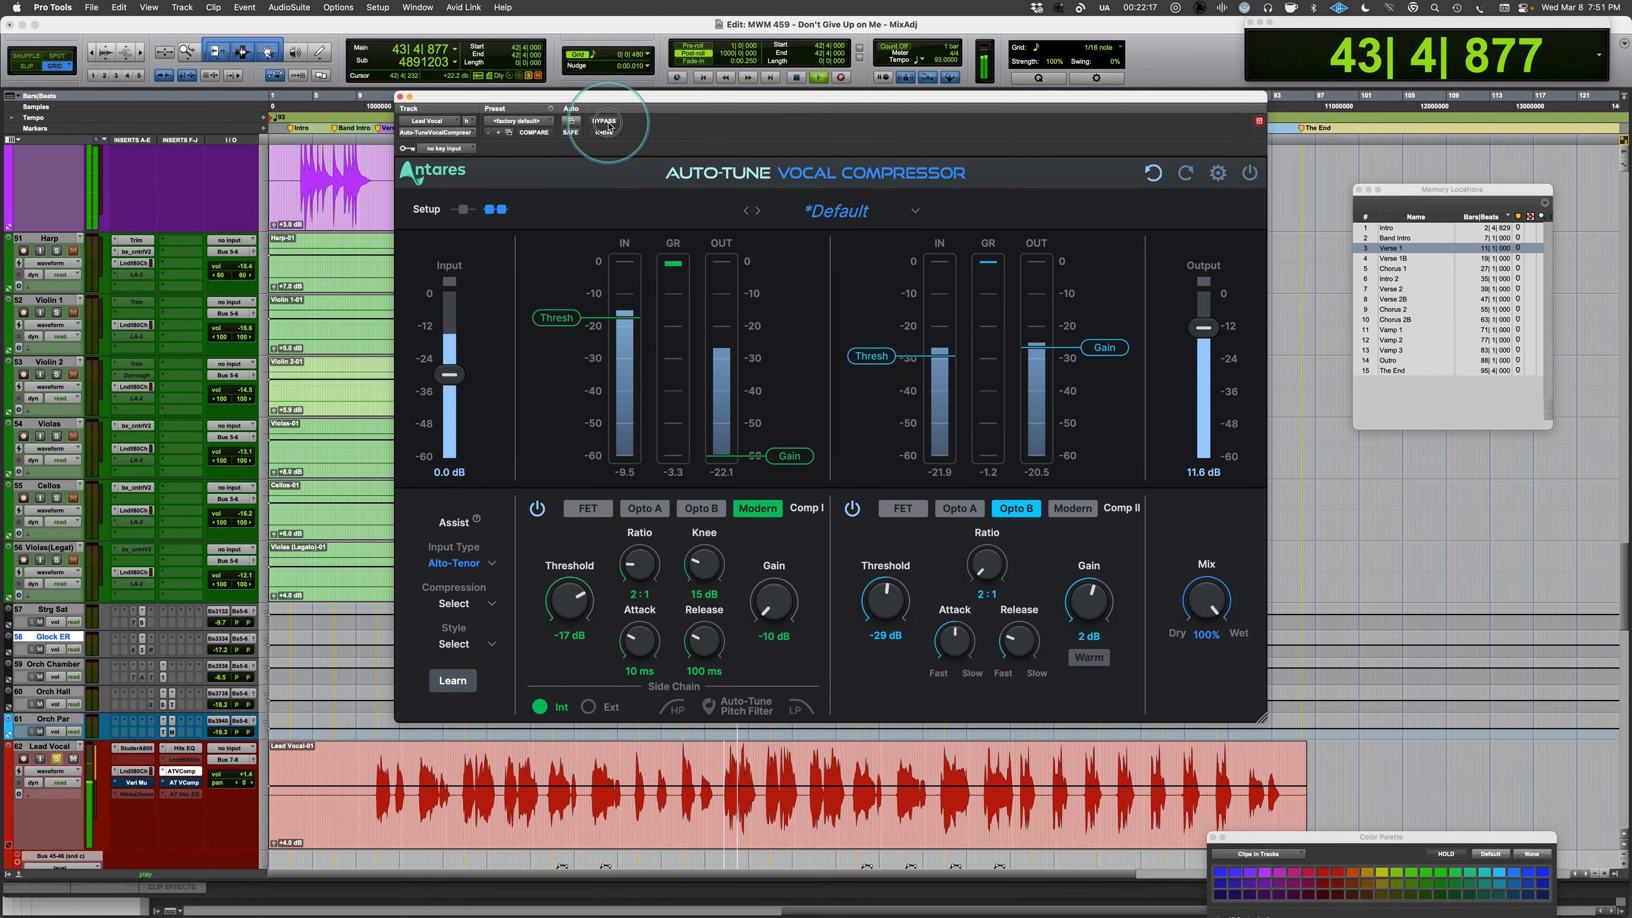
{"action": "left_click", "coordinate": [607, 122]}
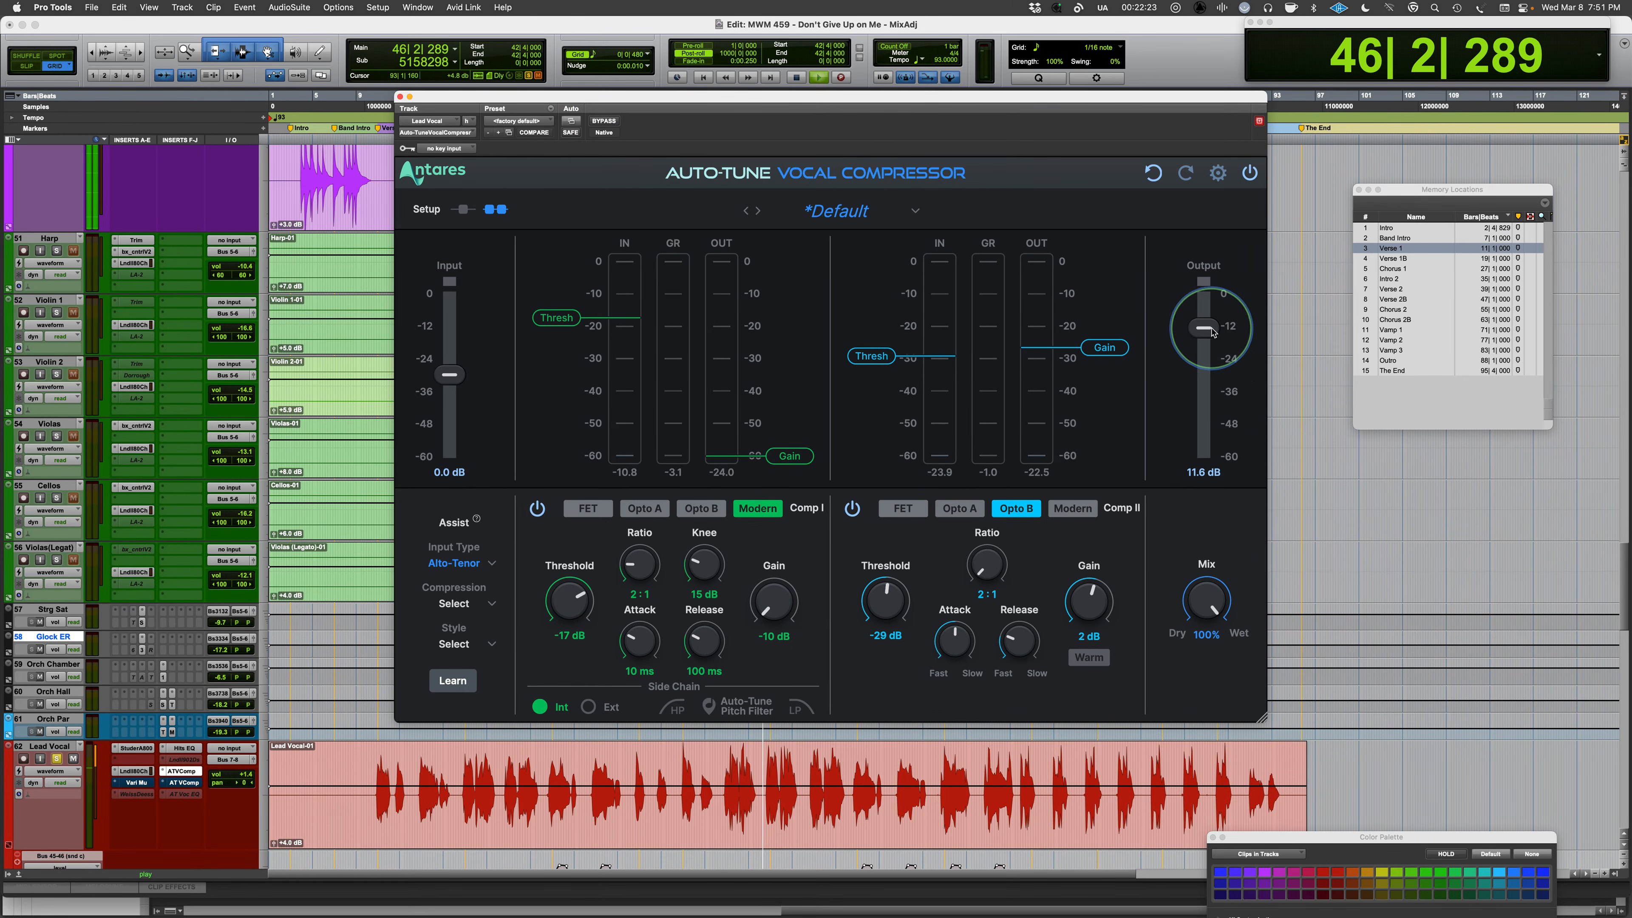
{"action": "left_click_drag", "start_coordinate": [1211, 333], "coordinate": [1210, 331]}
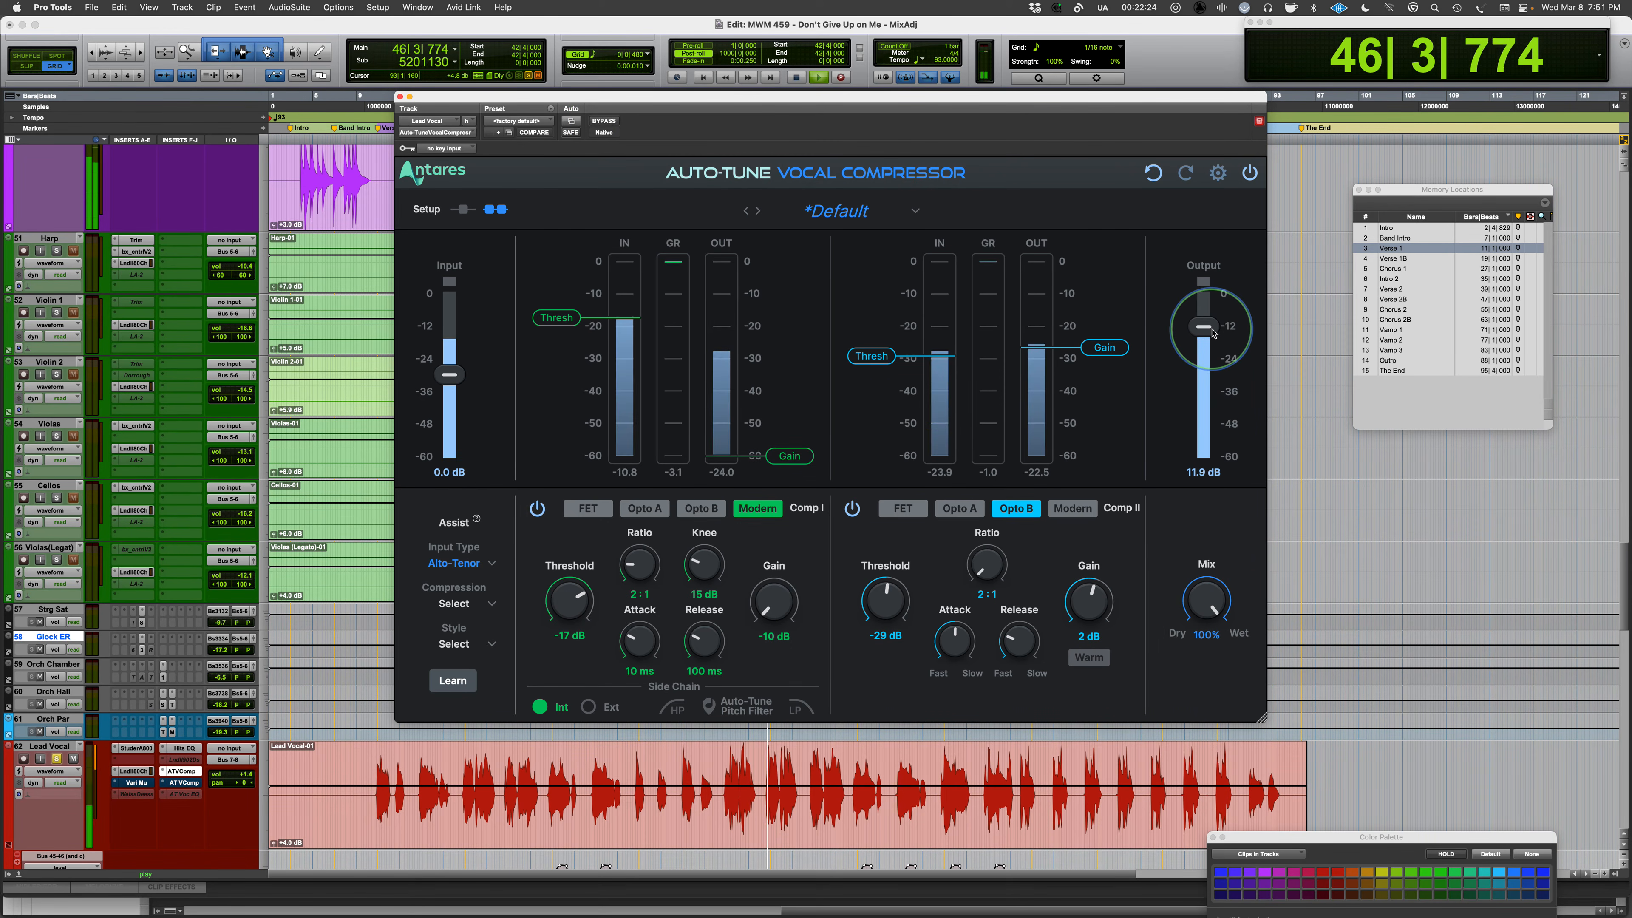
Stop playback and place the edit cursor on the Lead Vocal at bar 46, beat 3.
{"action": "key", "text": "space"}
{"action": "left_click", "coordinate": [333, 534]}
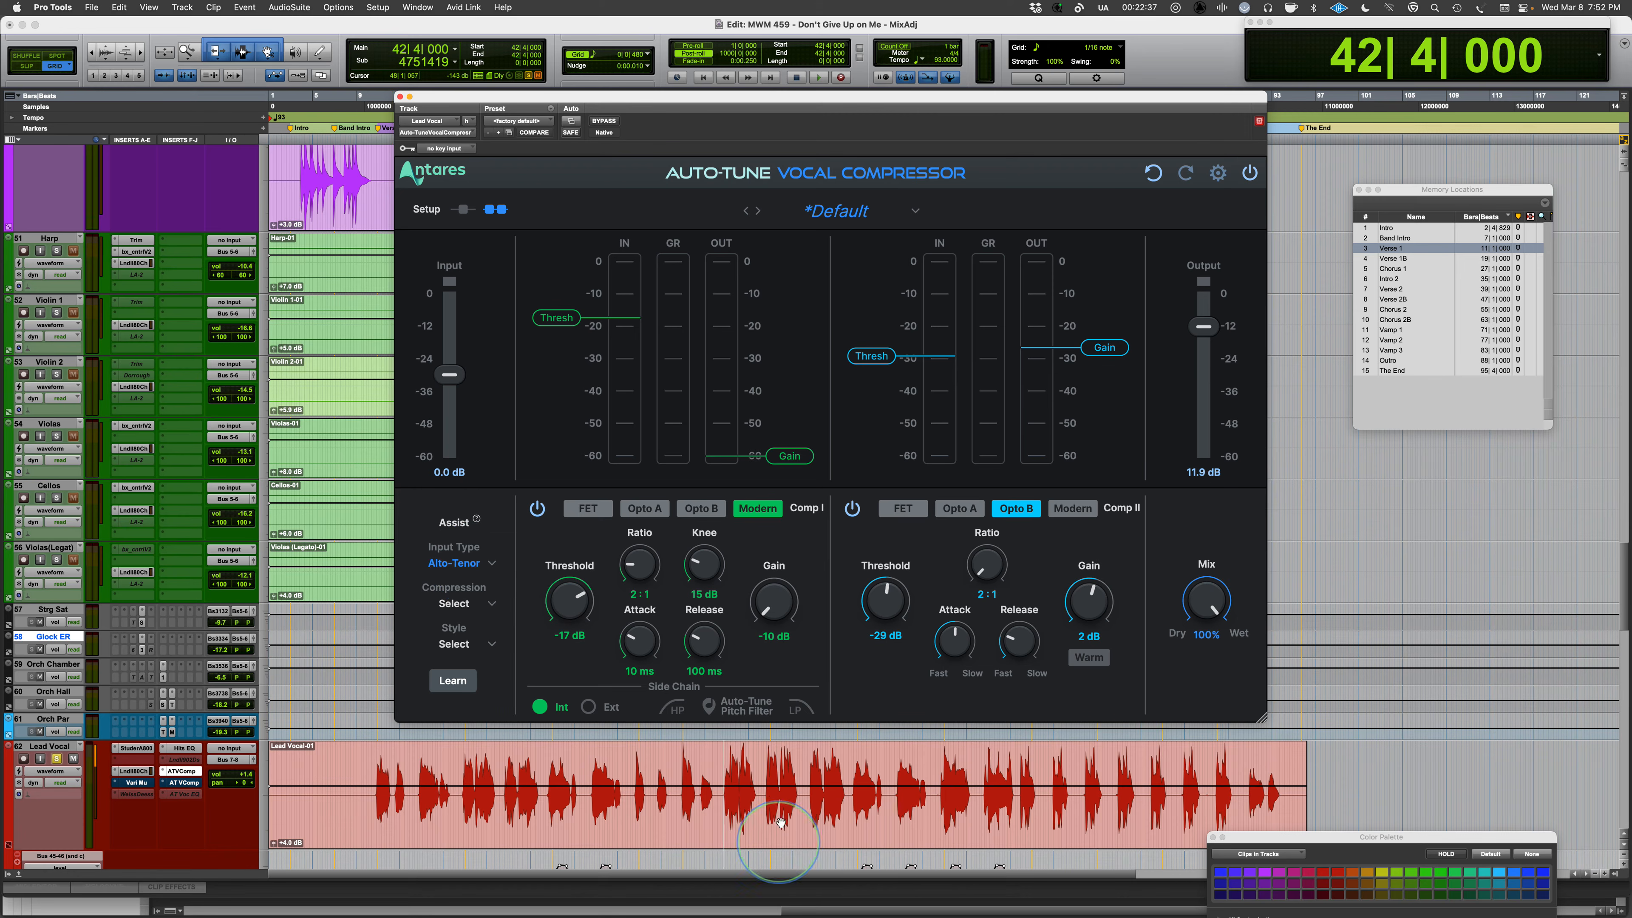
{"action": "left_click", "coordinate": [764, 768]}
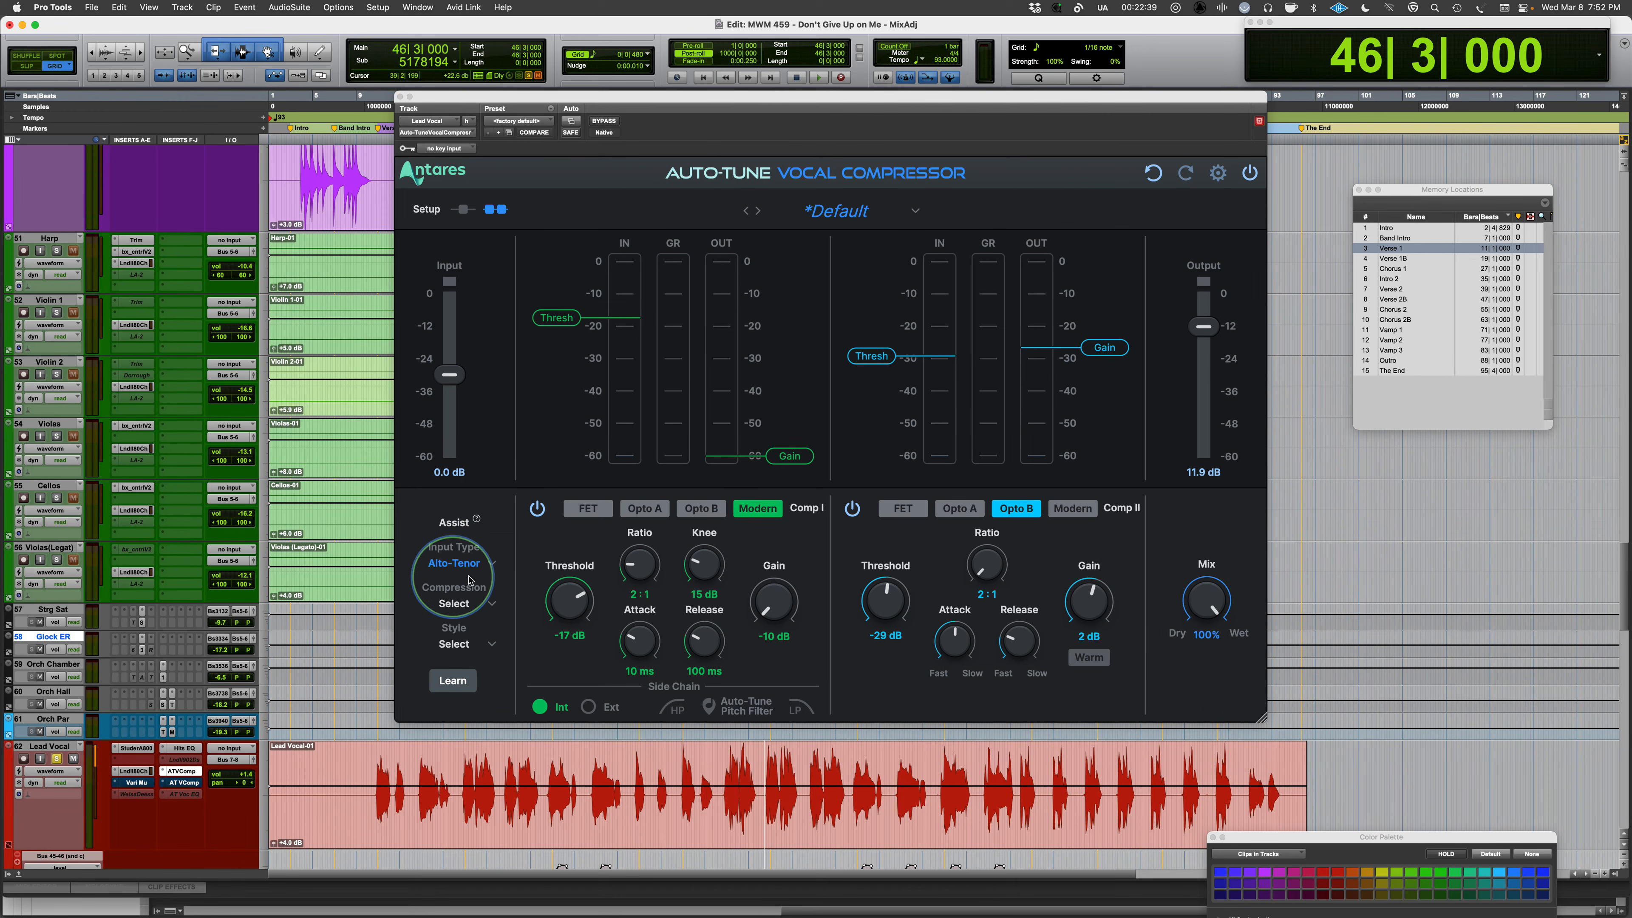
Set Assist to Aggressive compression and the Gritty Energy style.
{"action": "left_click", "coordinate": [453, 561]}
{"action": "left_click", "coordinate": [402, 560]}
{"action": "left_click", "coordinate": [449, 605]}
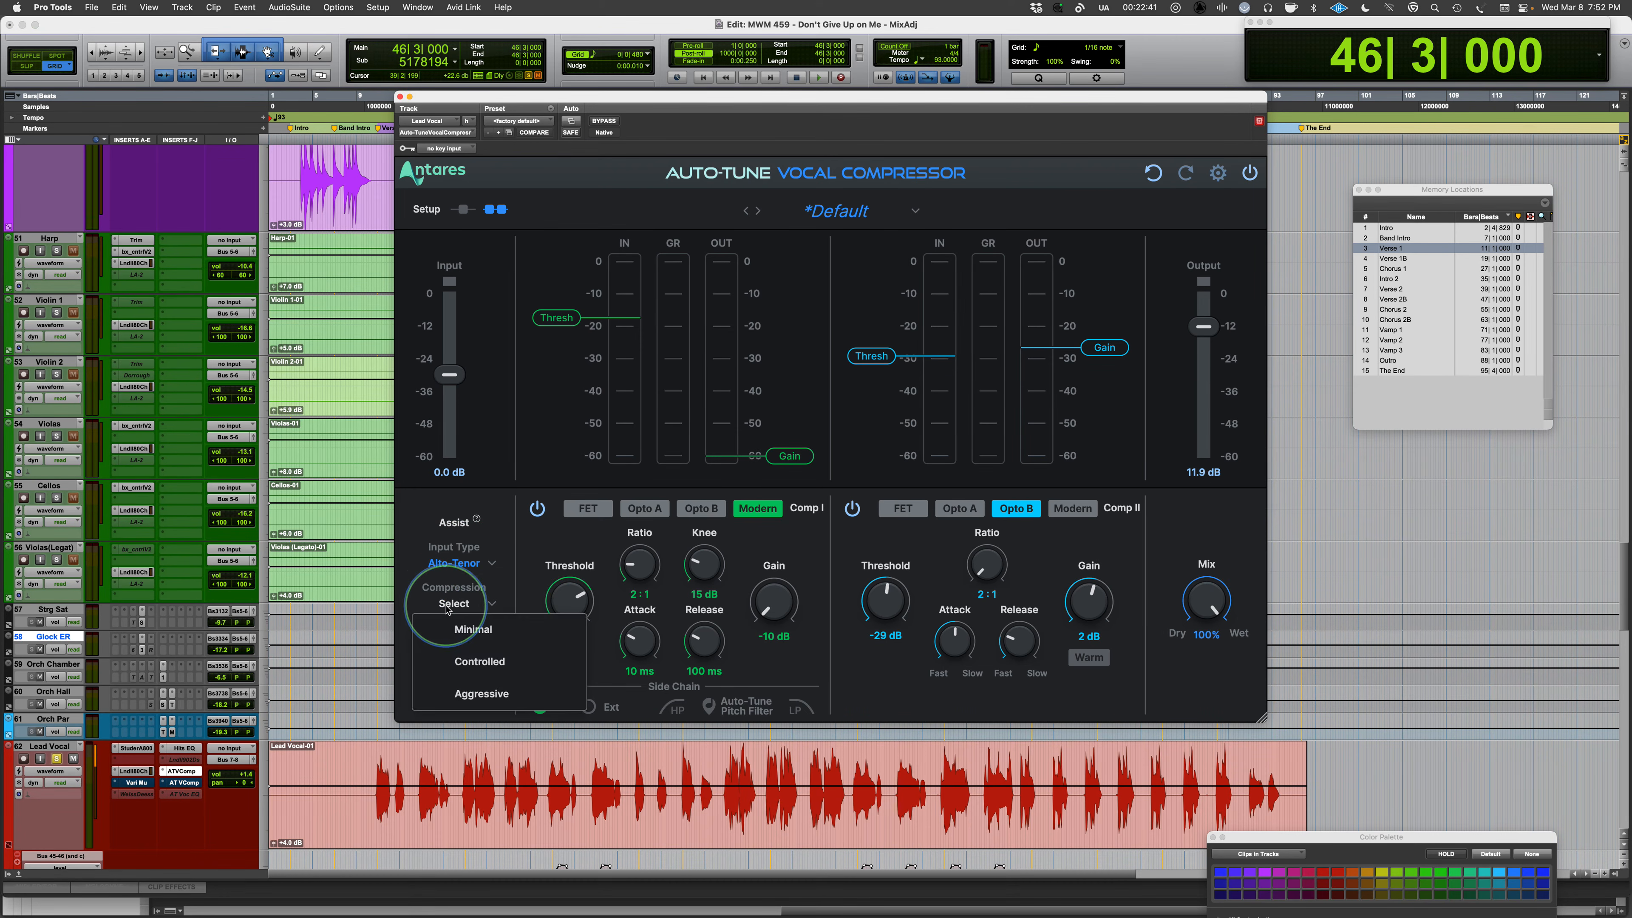
{"action": "left_click", "coordinate": [457, 672]}
{"action": "left_click", "coordinate": [462, 646]}
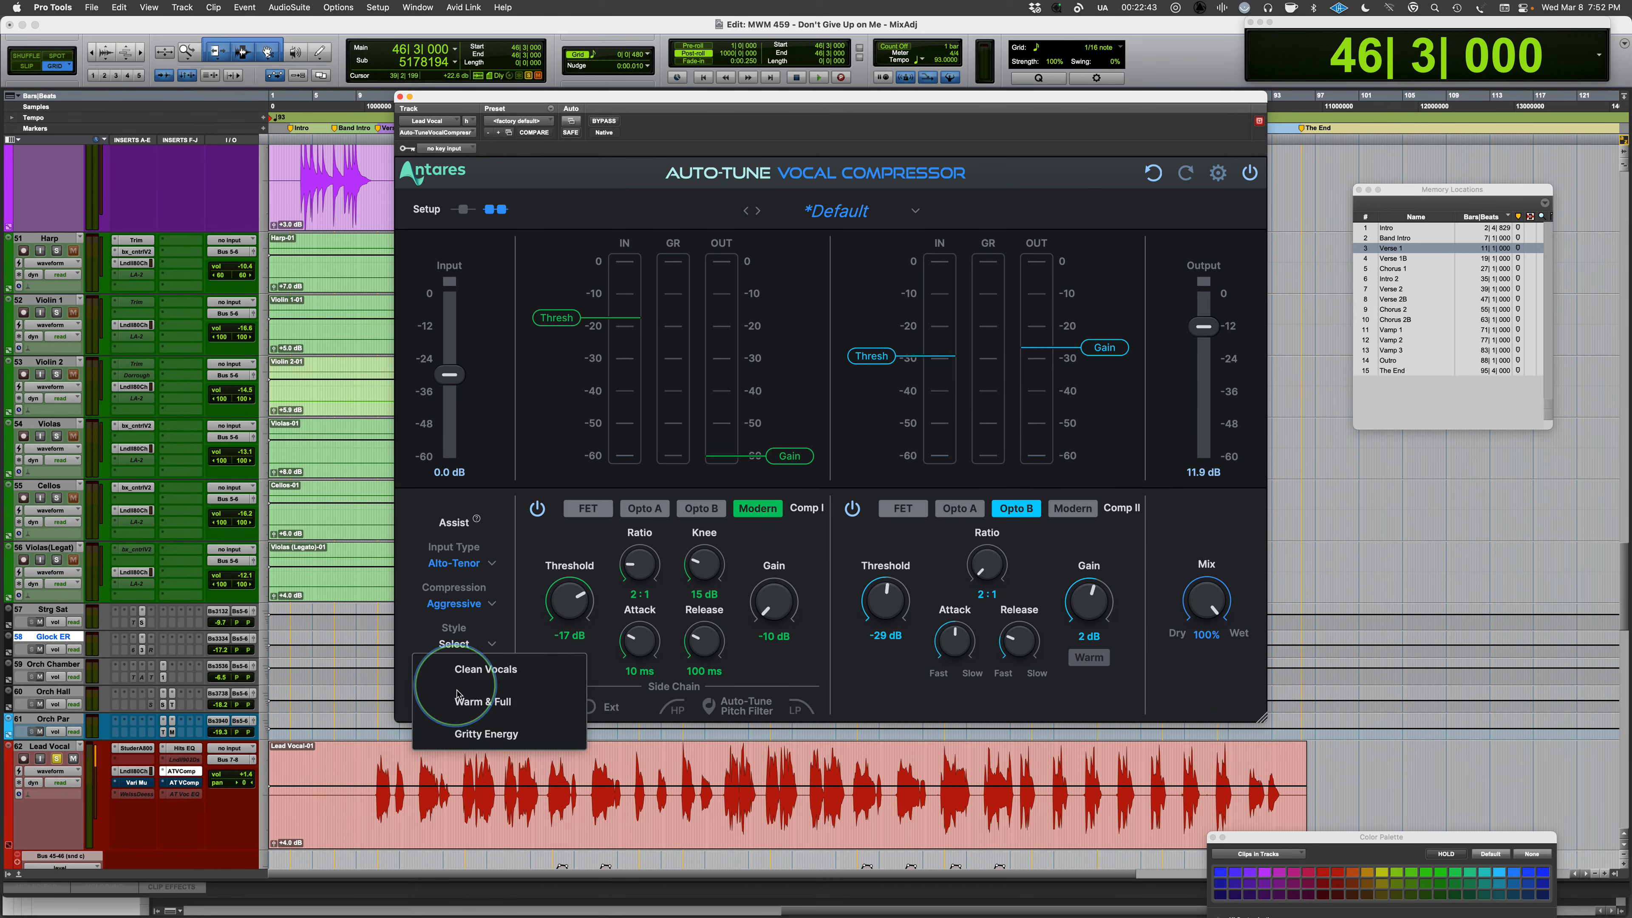
{"action": "left_click", "coordinate": [472, 729]}
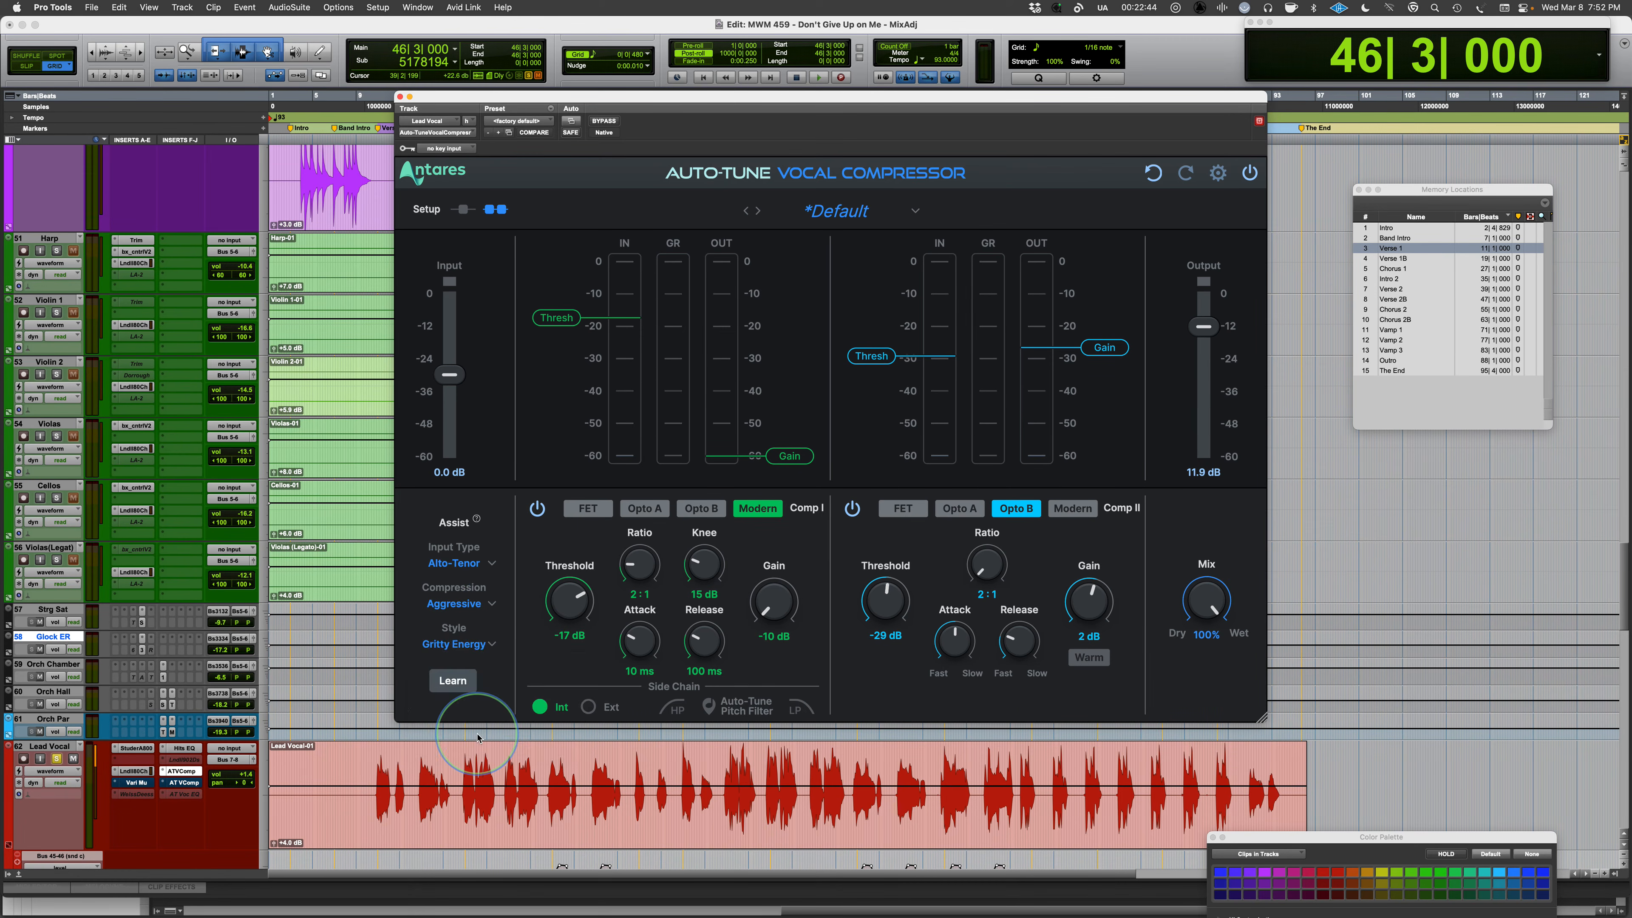
Run the Learn analysis while playing the Lead Vocal from bar 46, beat 3, and stop playback when it finishes.
{"action": "left_click", "coordinate": [452, 681]}
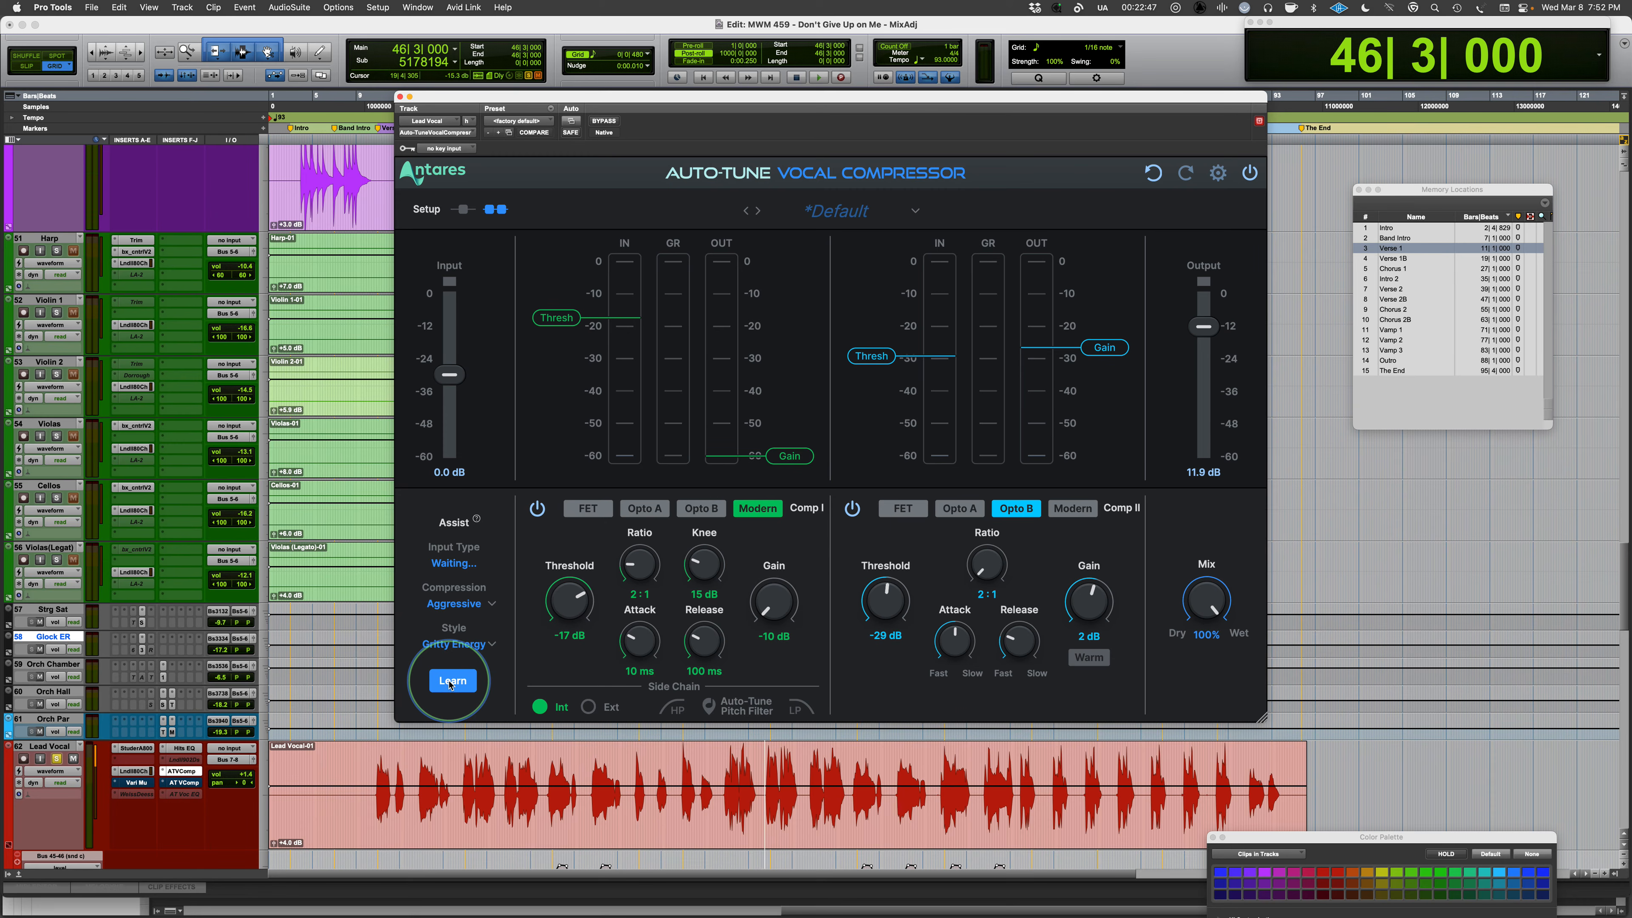
{"action": "key", "text": "space"}
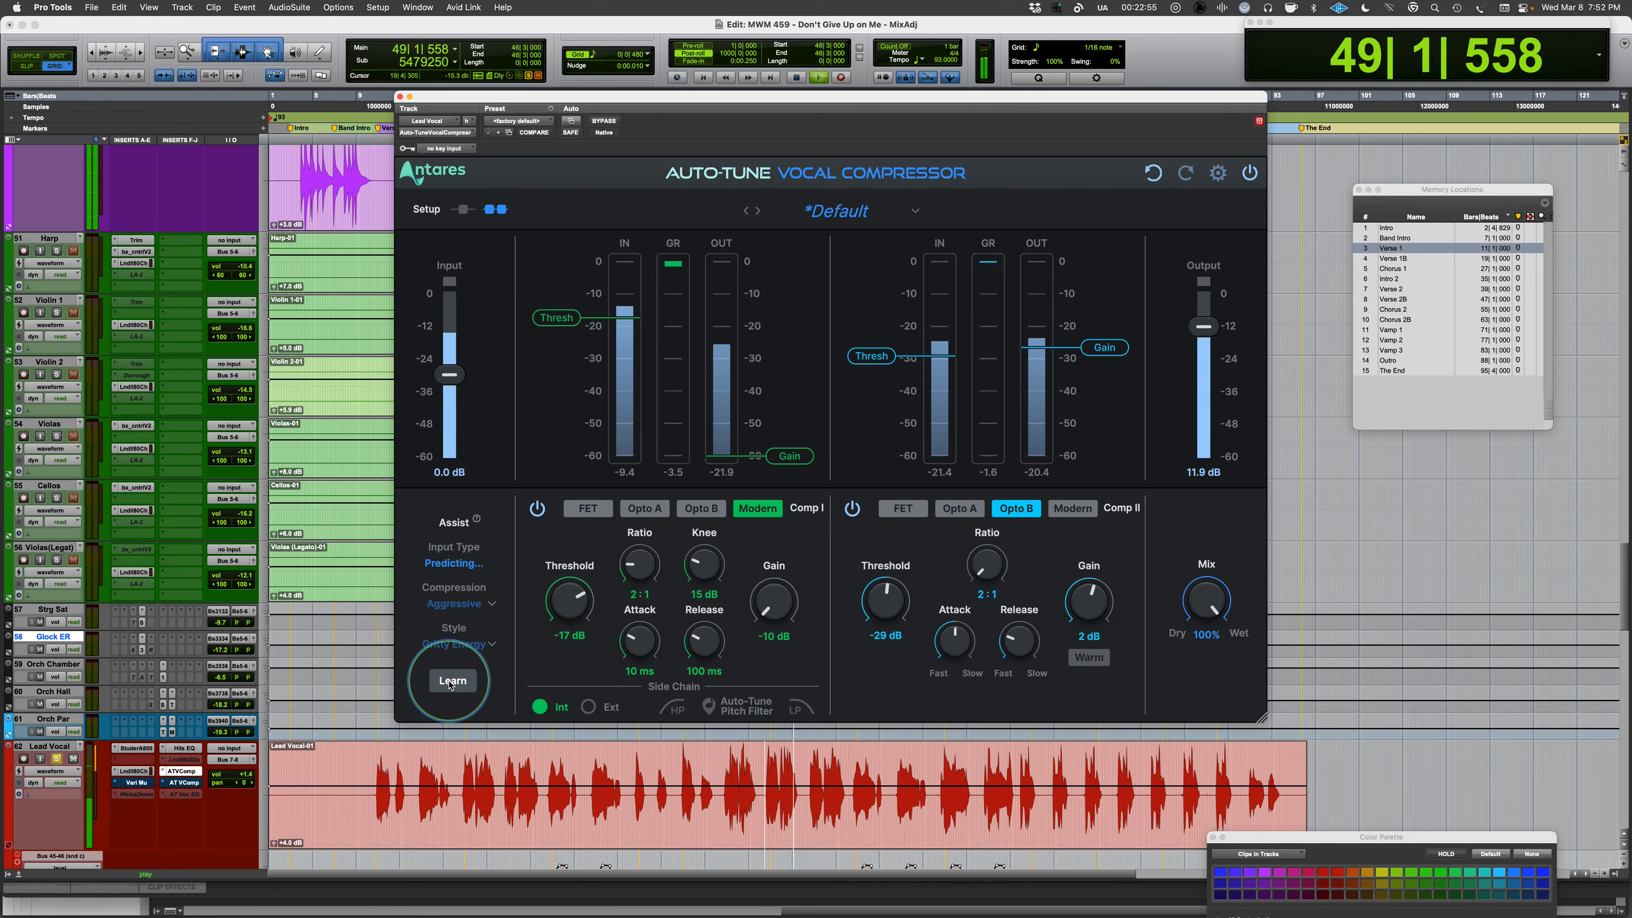
{"action": "key", "text": "space"}
{"action": "left_click", "coordinate": [750, 450]}
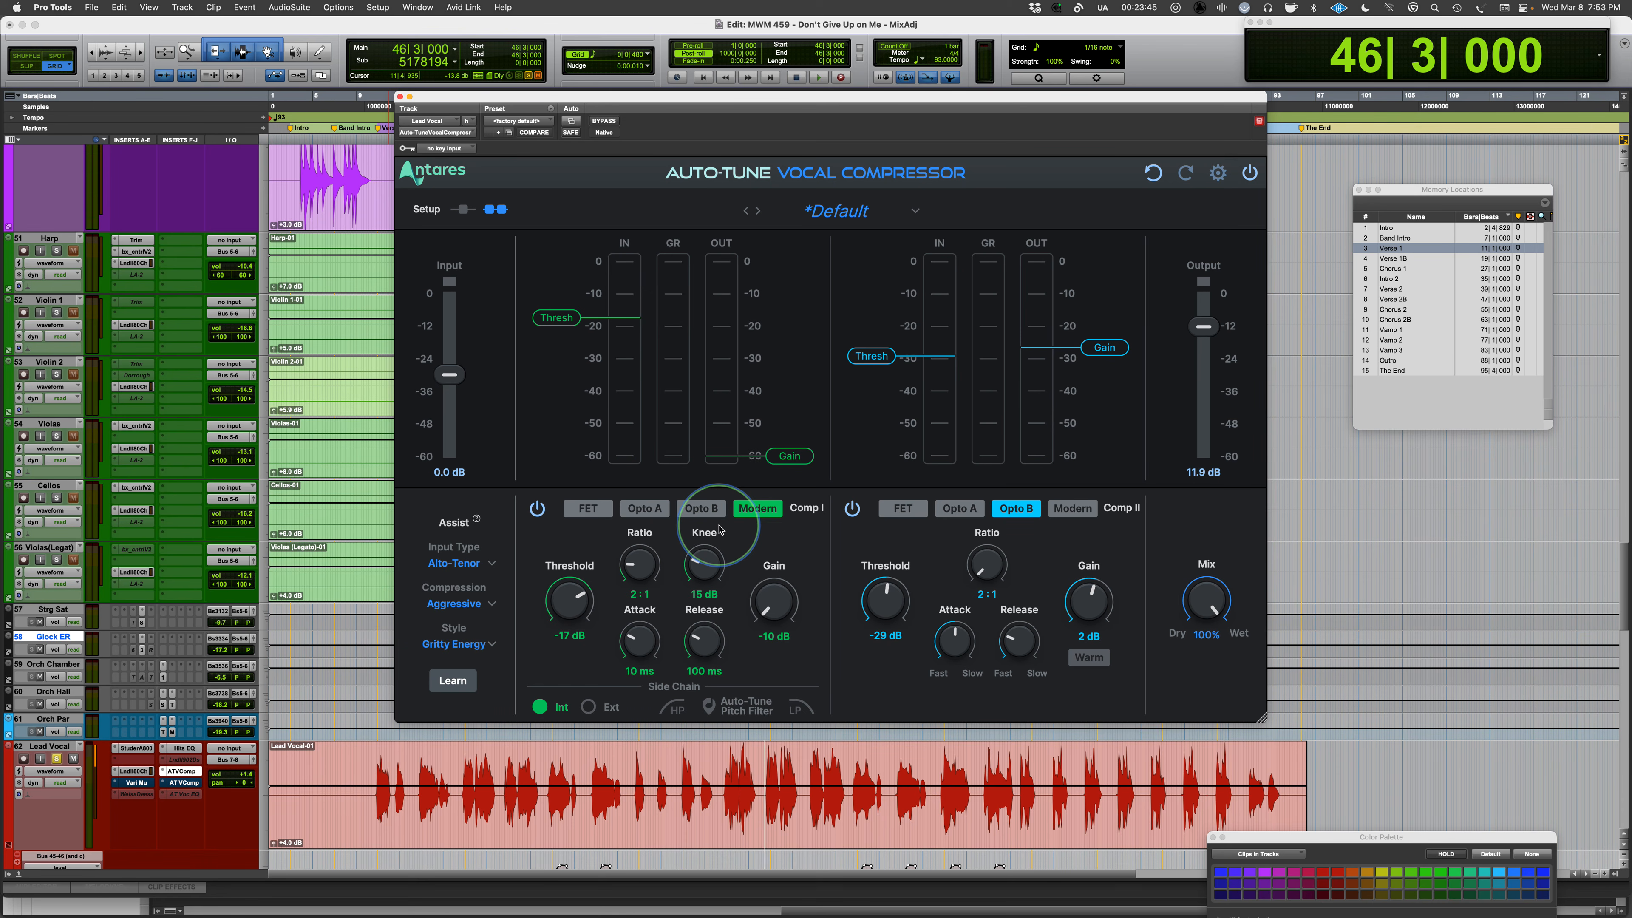
Switch to the PowerPoint presentation.
{"action": "key", "text": "super+Tab"}
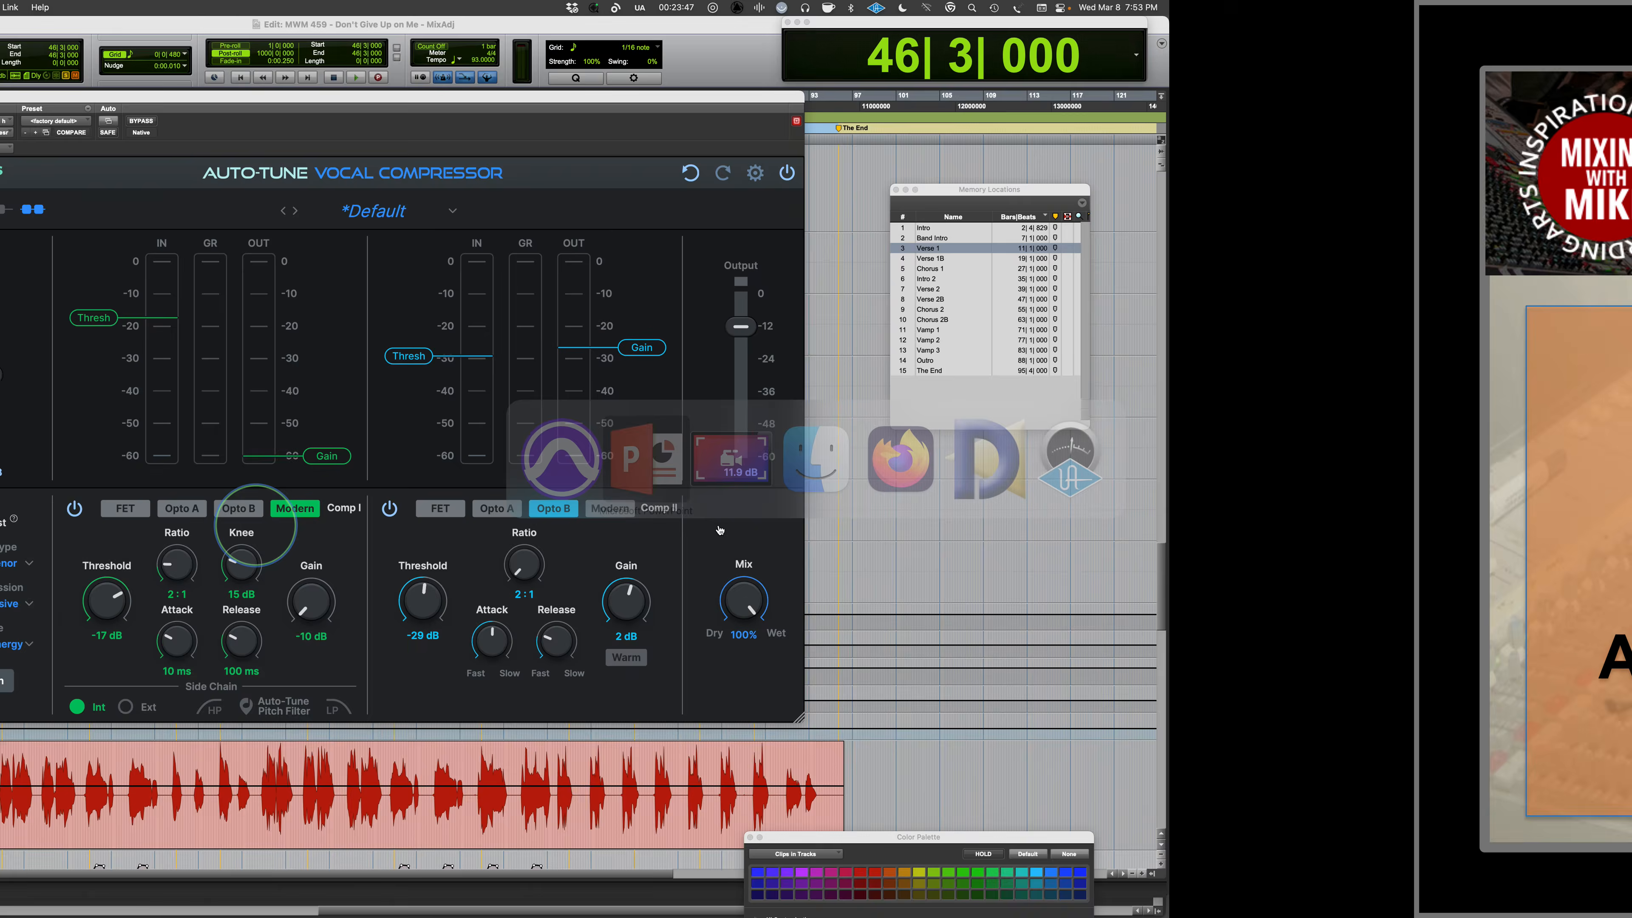